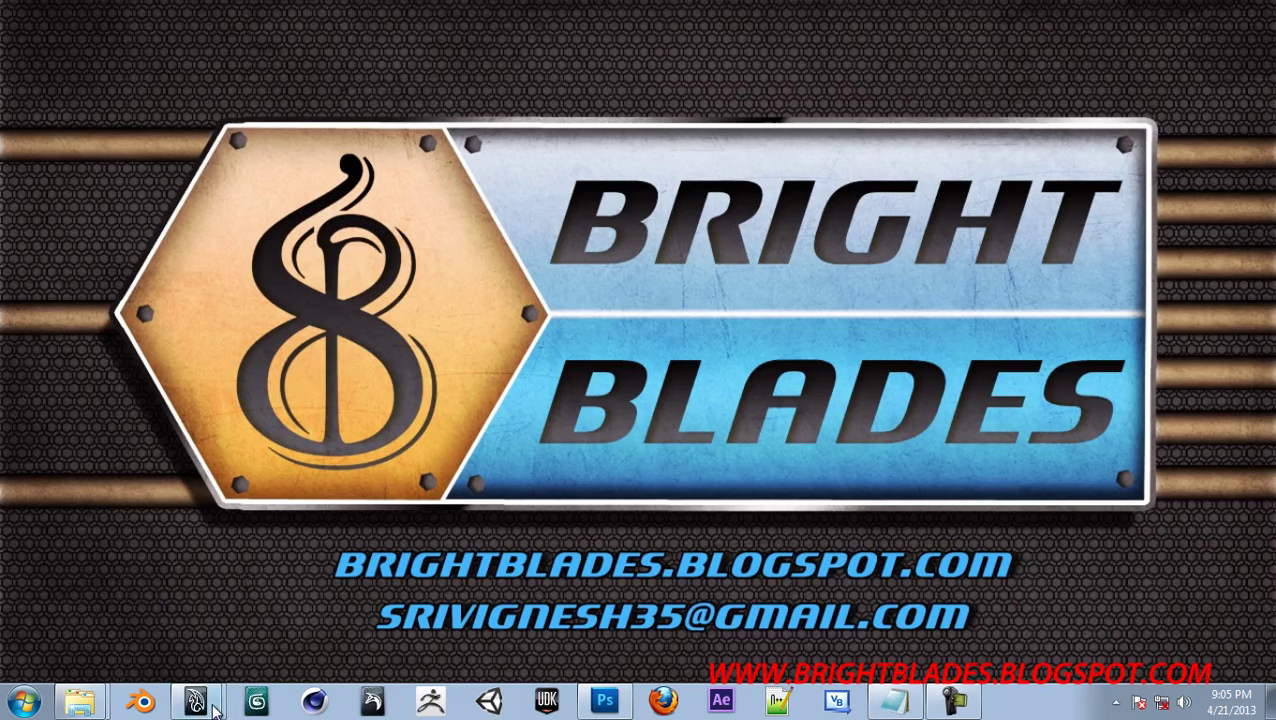
# Bring the Maya 2013 window showing the empty UV.mb scene to the front
pyautogui.moveTo(196, 700)
pyautogui.click(214, 664)
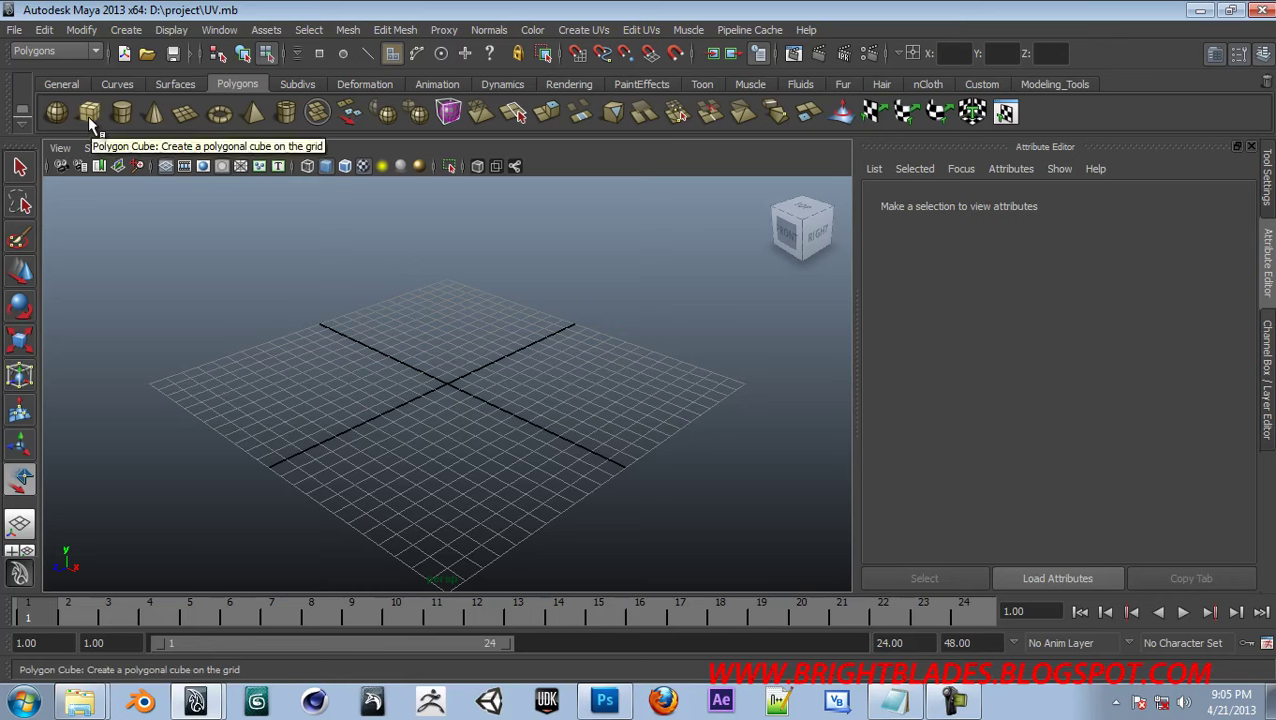
# Turn on Interactive Creation, draw a test polygon cube on the grid and delete it
pyautogui.click(126, 29)
pyautogui.moveTo(156, 60)
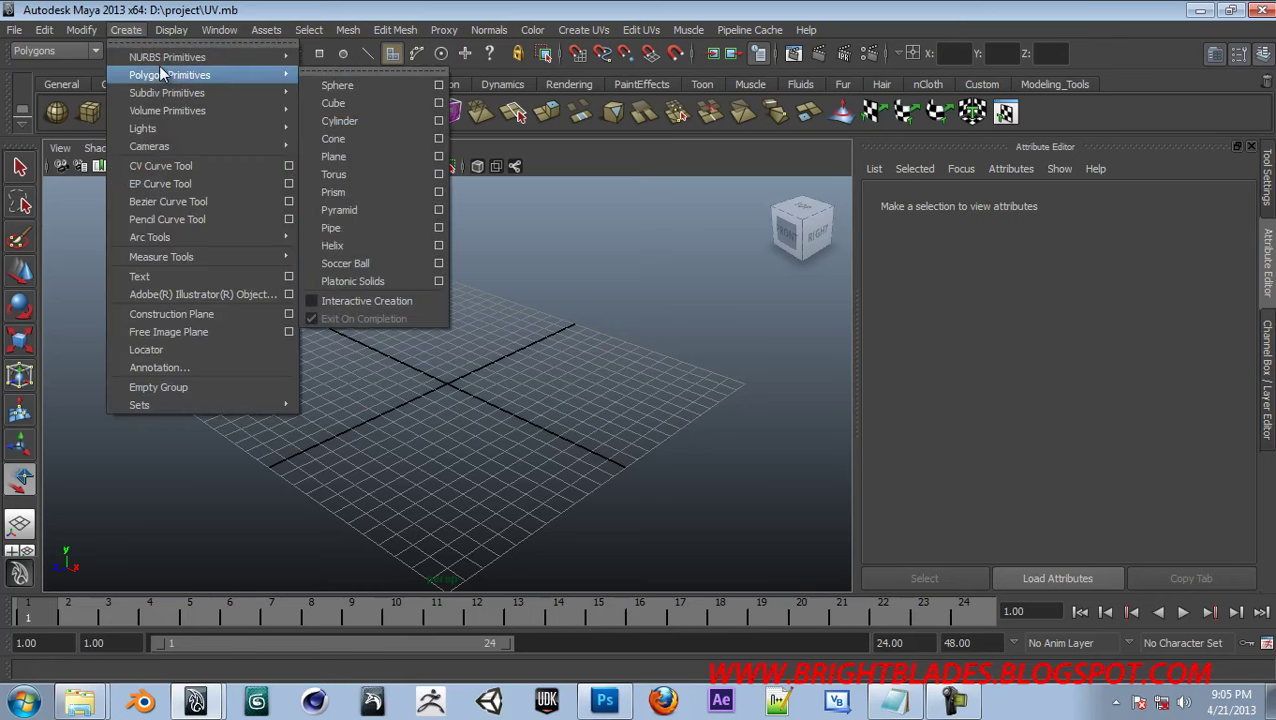
pyautogui.moveTo(269, 73)
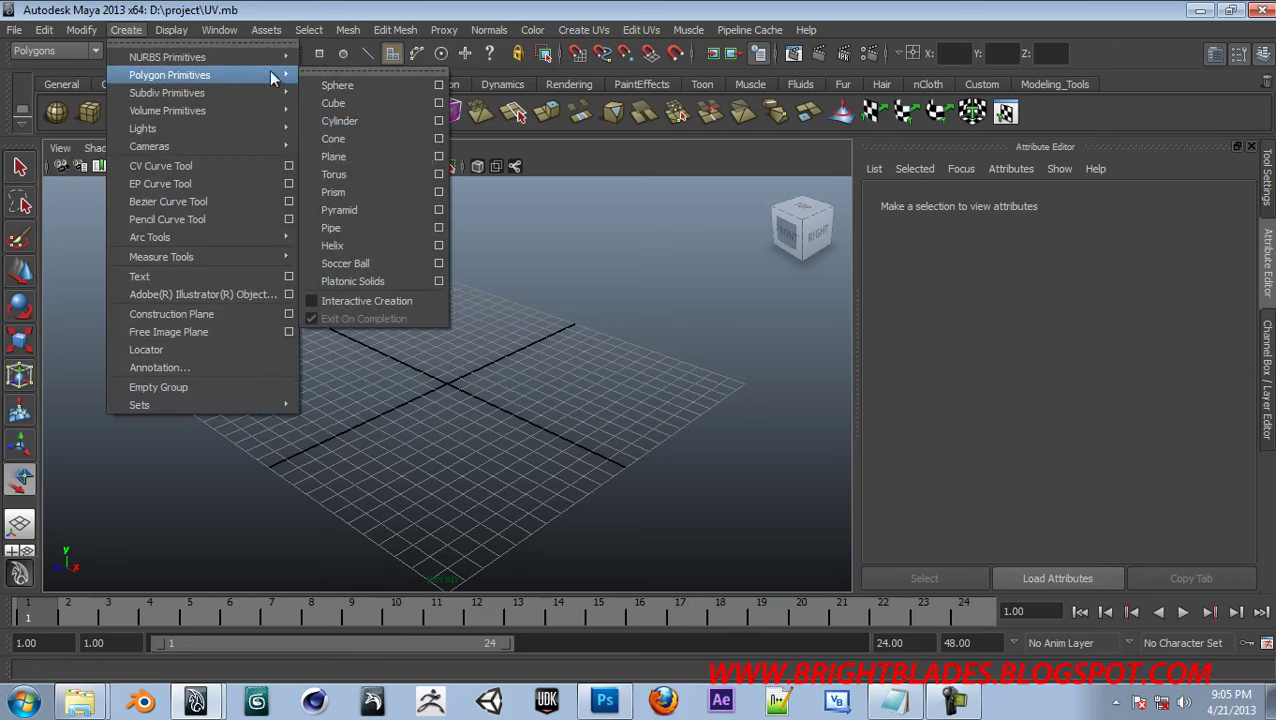
pyautogui.click(316, 300)
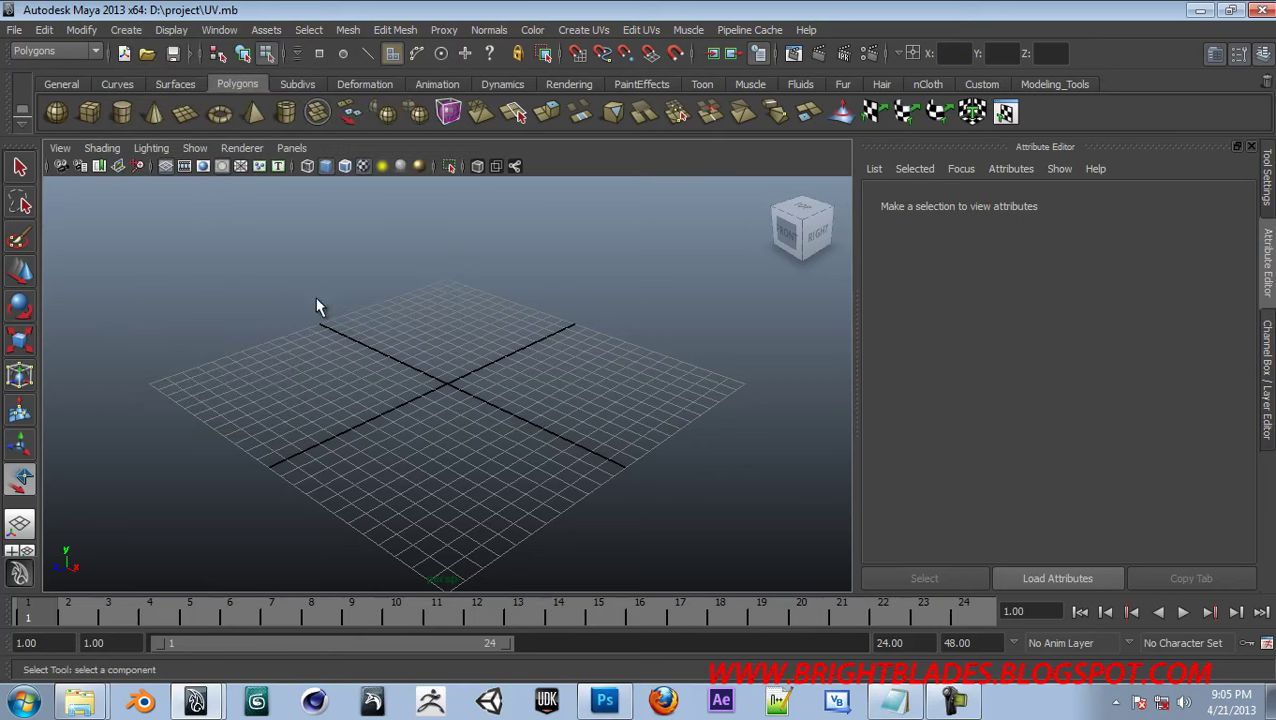
pyautogui.click(88, 113)
pyautogui.moveTo(379, 336); pyautogui.dragTo(688, 313)
pyautogui.press('Delete')
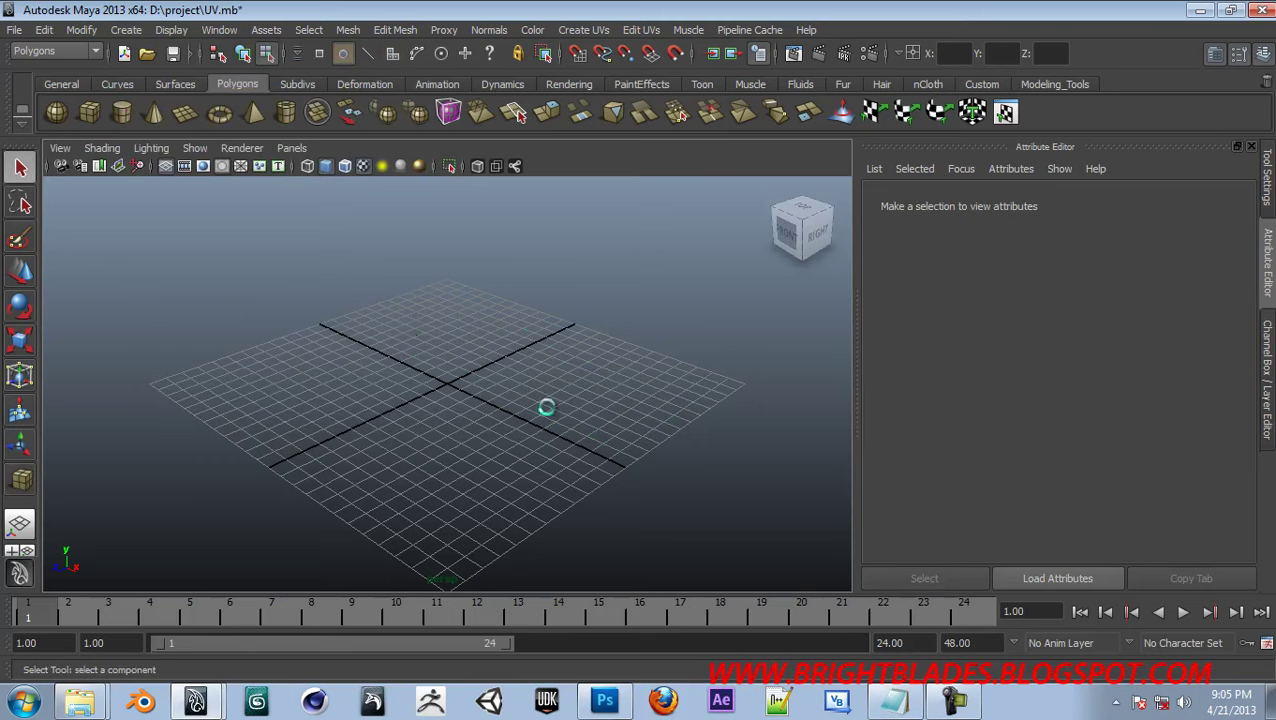
# Turn Interactive Creation off, delete a test cube made at the origin, then open Polygon Cube Options
pyautogui.click(137, 30)
pyautogui.moveTo(141, 80)
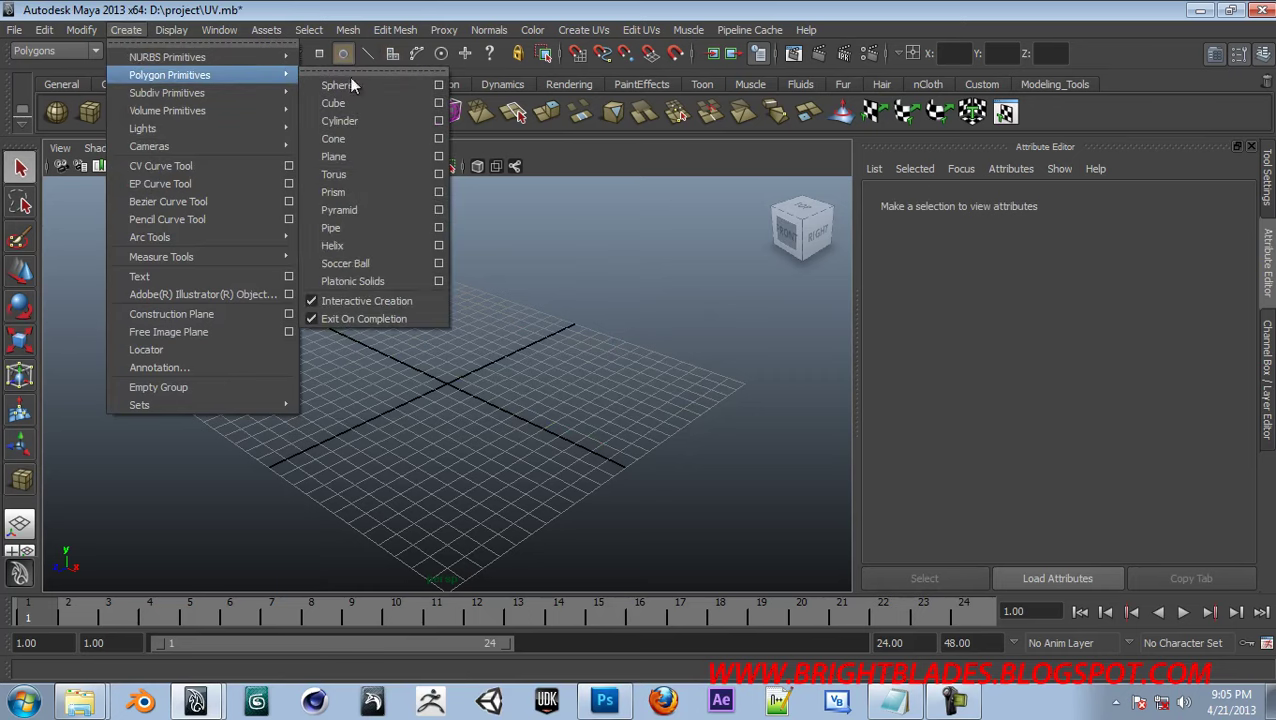
pyautogui.click(309, 298)
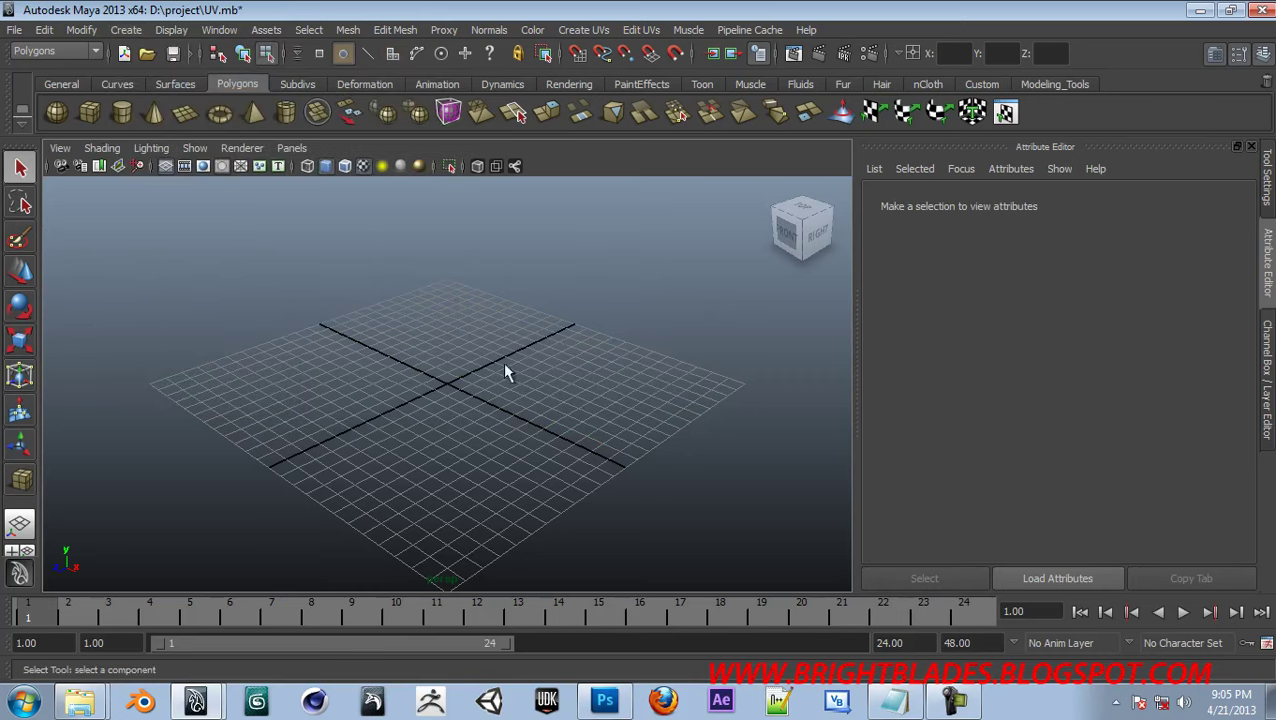
pyautogui.click(90, 116)
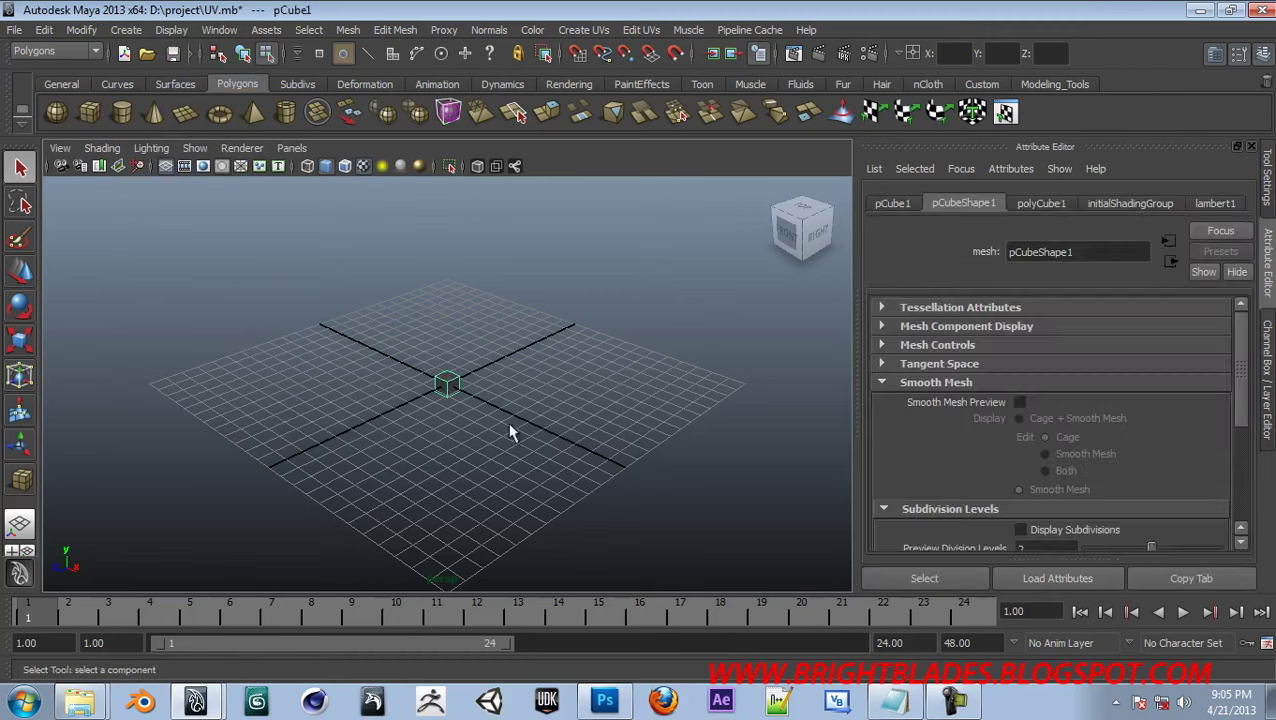
pyautogui.keyDown('alt'); pyautogui.moveTo(470, 376); pyautogui.dragTo(441, 393, button='right'); pyautogui.keyUp('alt')
pyautogui.click(447, 385)
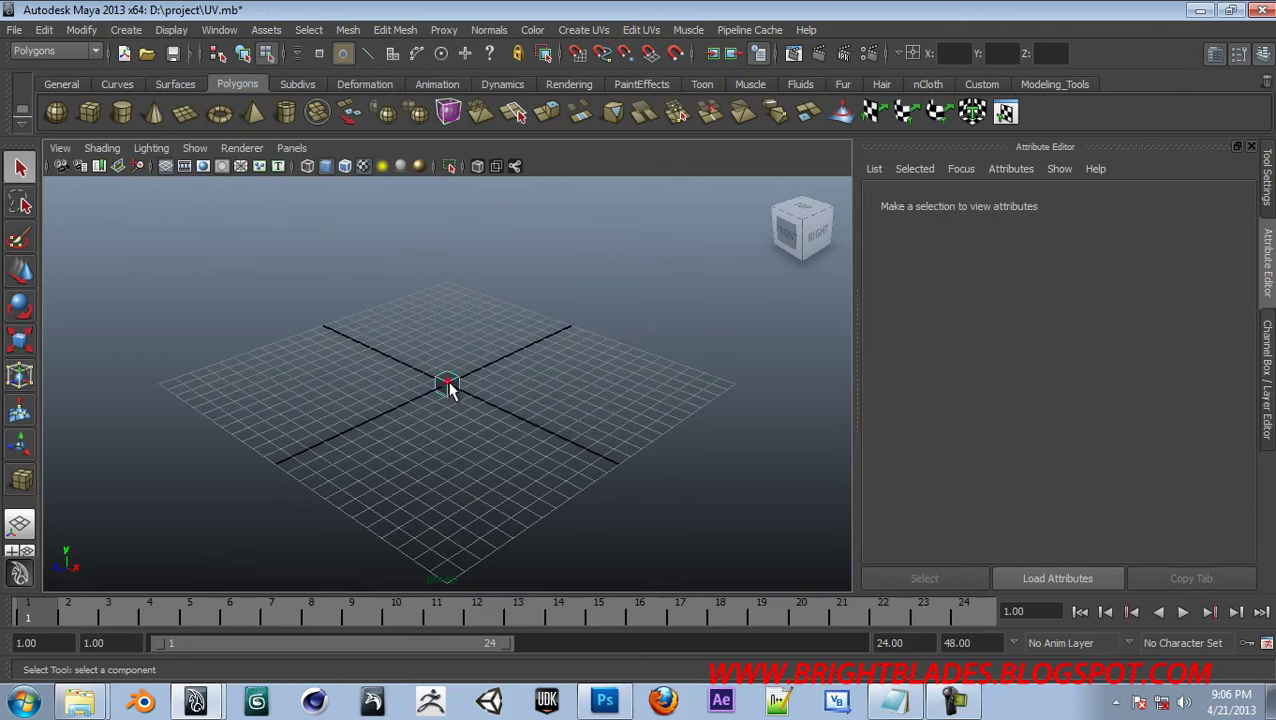
pyautogui.rightClick(449, 385)
pyautogui.click(530, 353)
pyautogui.click(448, 386)
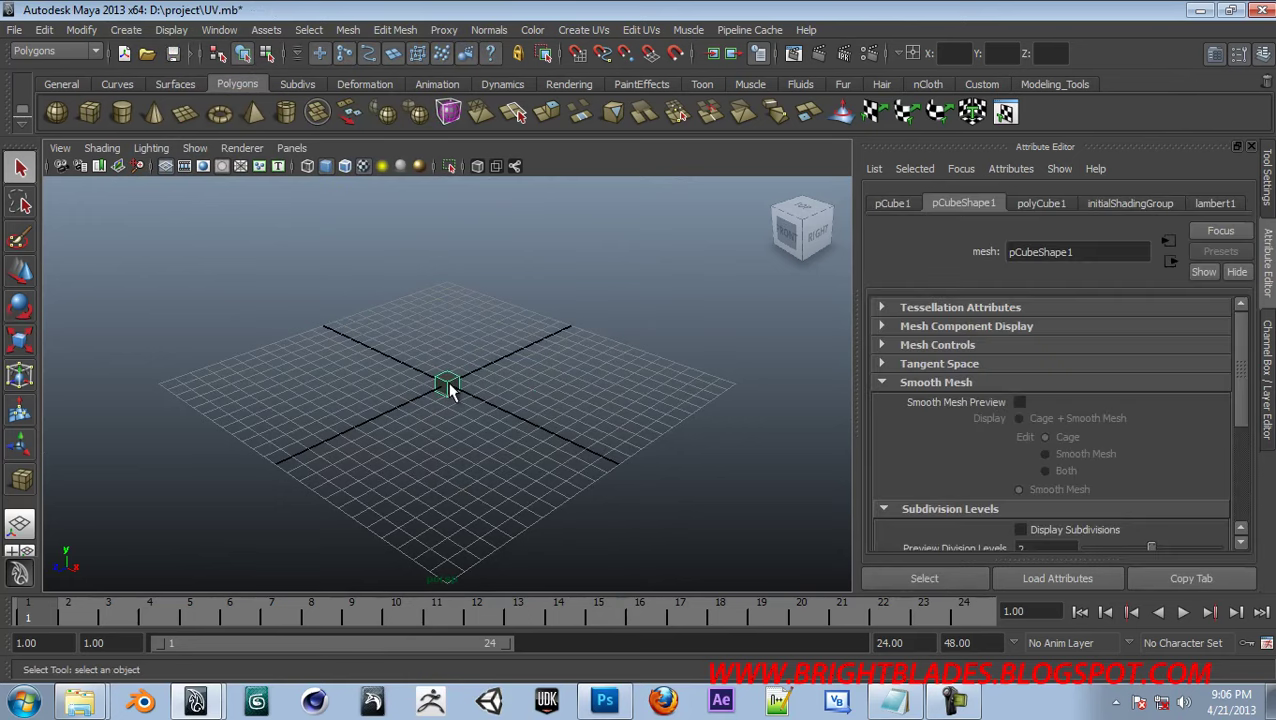
pyautogui.moveTo(448, 388)
pyautogui.keyDown('alt'); pyautogui.mouseDown(button='right')
pyautogui.moveTo(507, 427)
pyautogui.moveTo(455, 390)
pyautogui.mouseUp(button='right'); pyautogui.keyUp('alt')
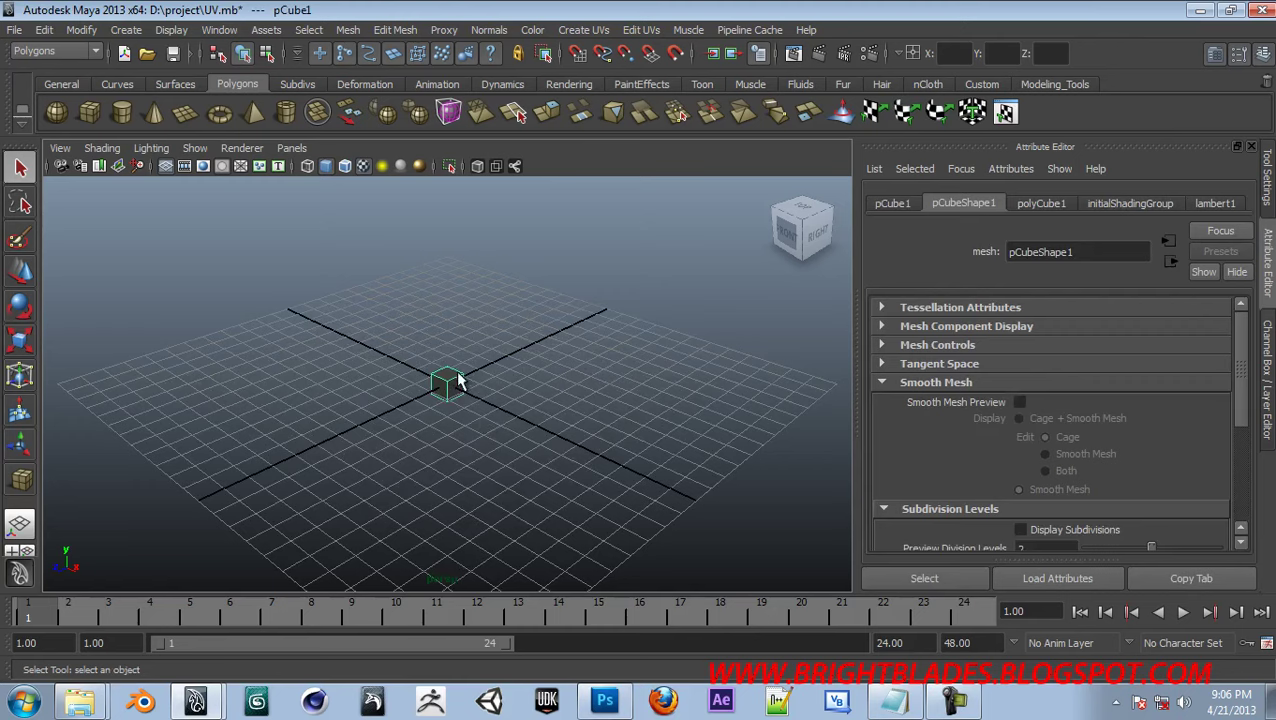
pyautogui.press('Delete')
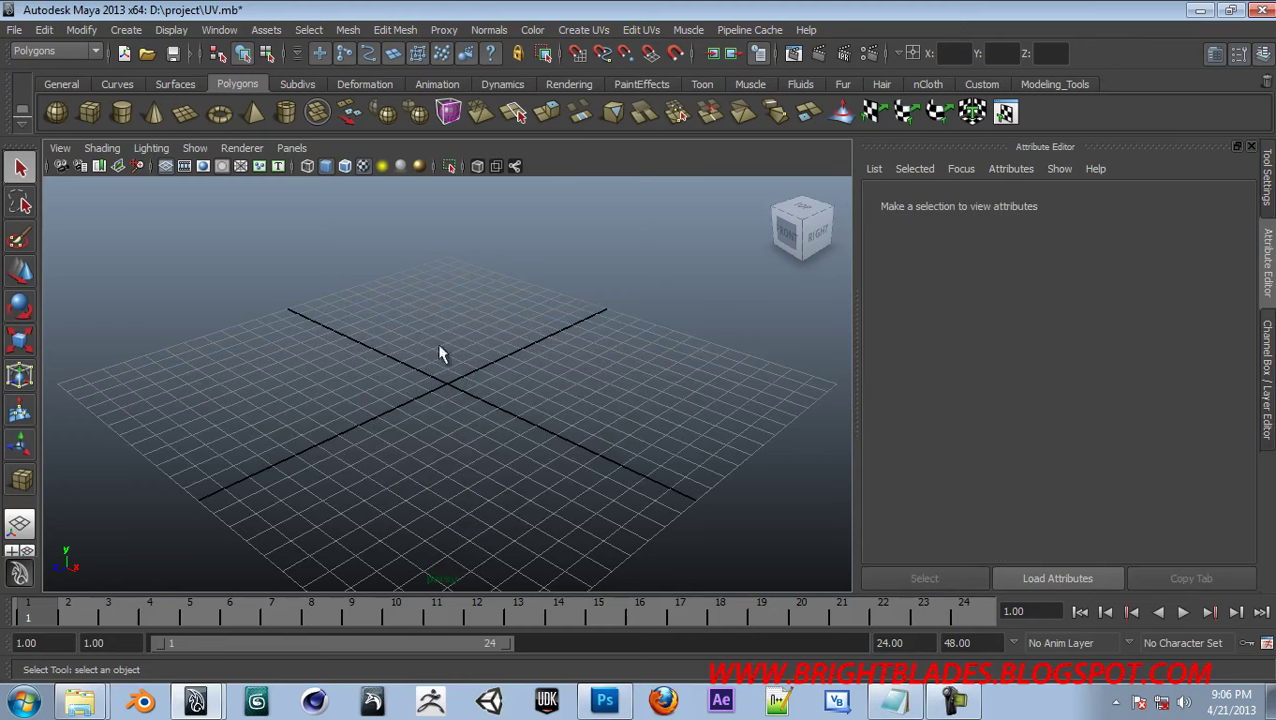
pyautogui.doubleClick(92, 117)
# Close the cube options, create pCube1 at the origin and scale it up uniformly about 2.6 times
pyautogui.moveTo(769, 227); pyautogui.dragTo(392, 234)
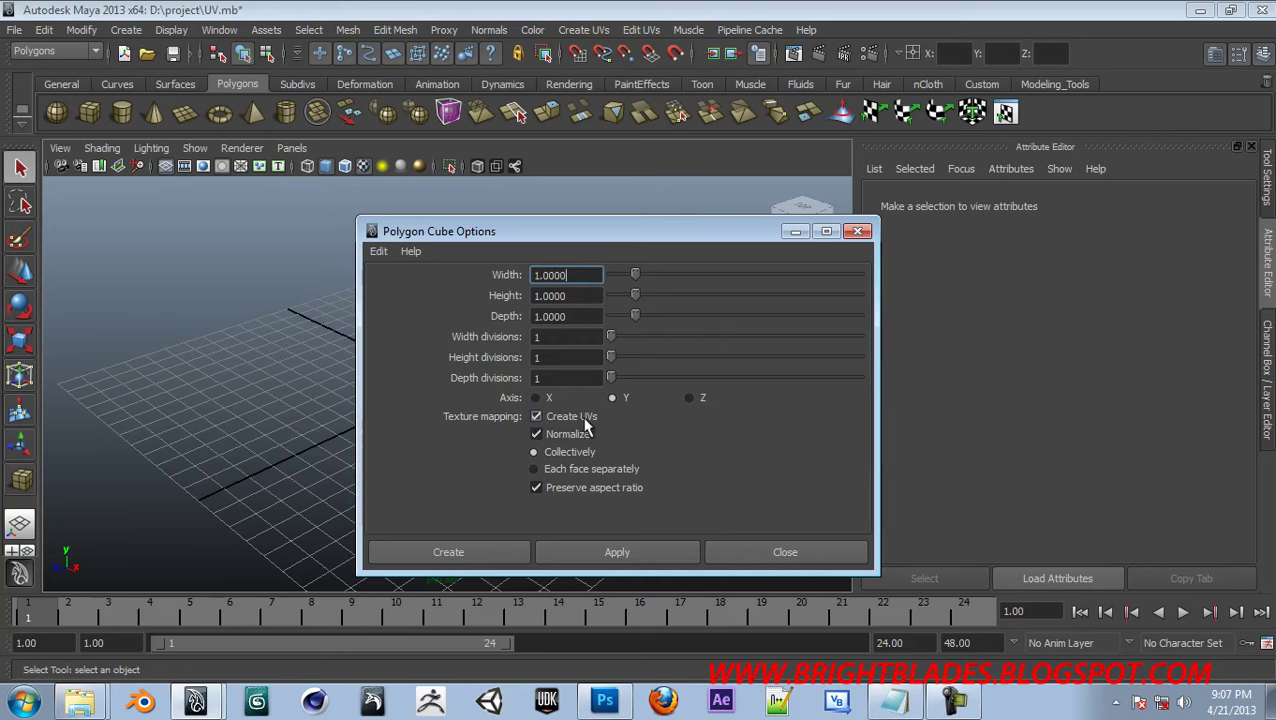
pyautogui.click(785, 552)
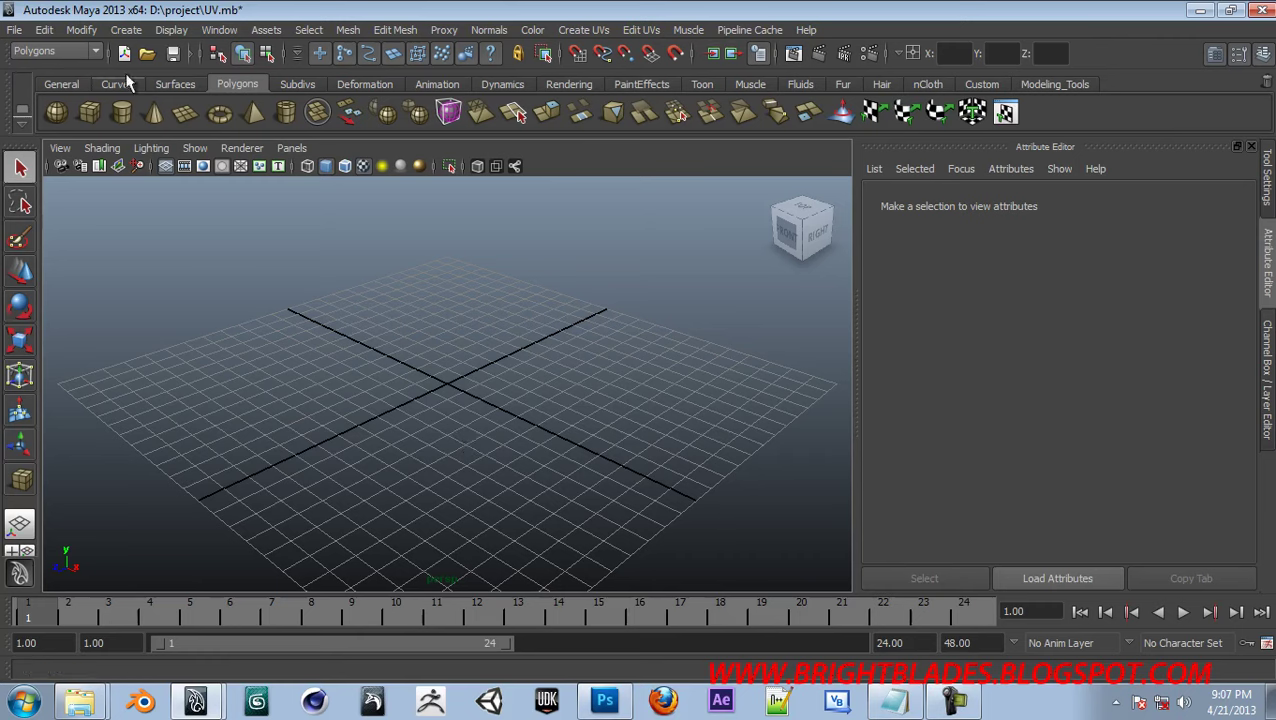
pyautogui.click(92, 112)
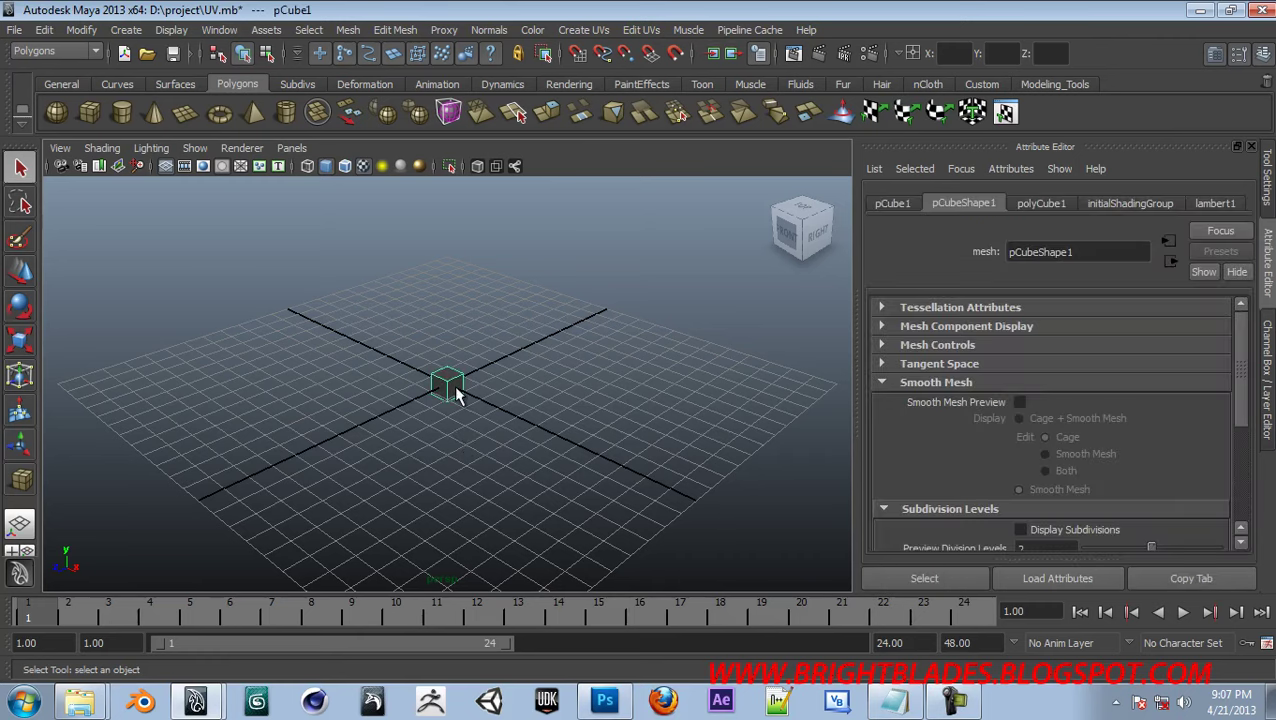
pyautogui.press('r')
pyautogui.moveTo(456, 384); pyautogui.dragTo(584, 447)
pyautogui.press('w')
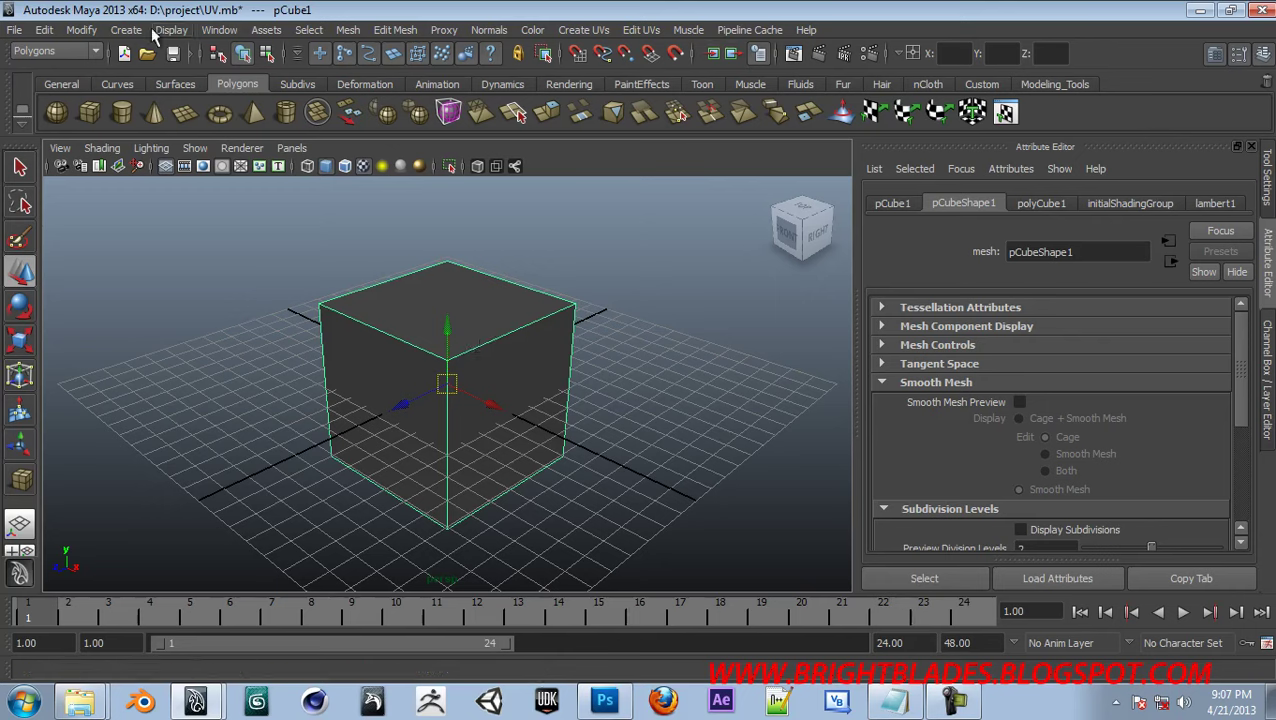
pyautogui.click(219, 29)
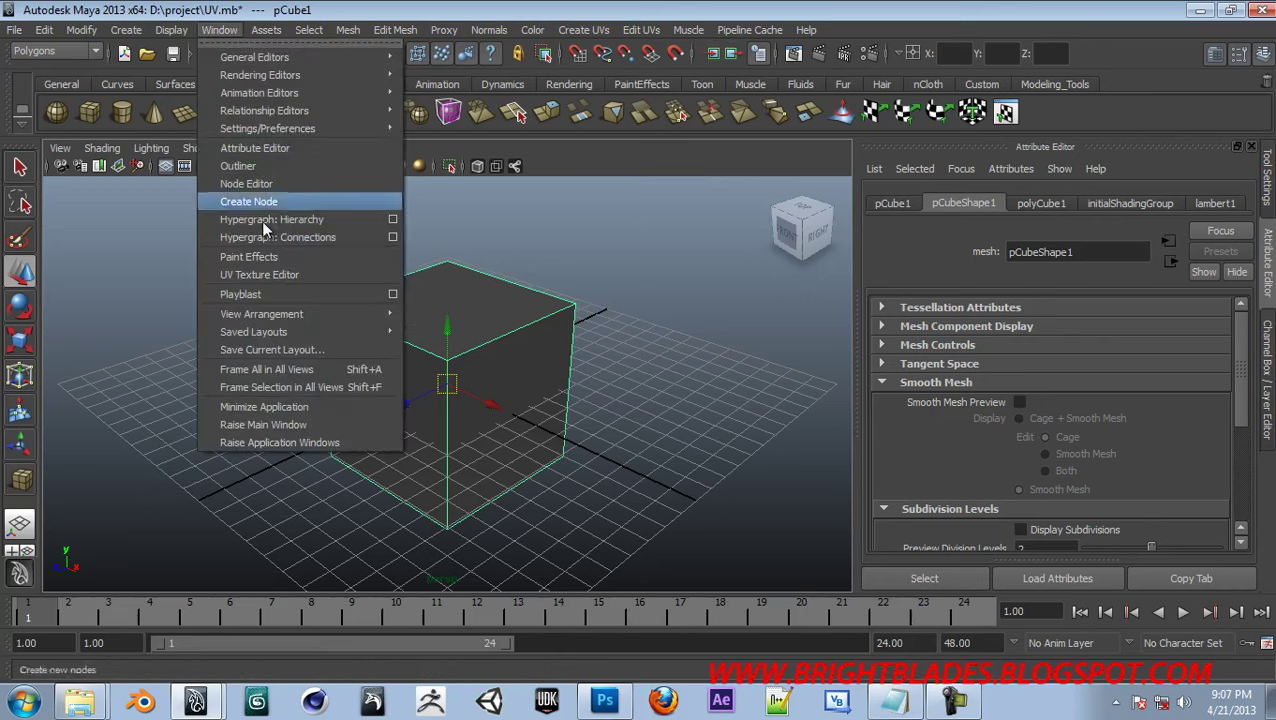
pyautogui.click(262, 276)
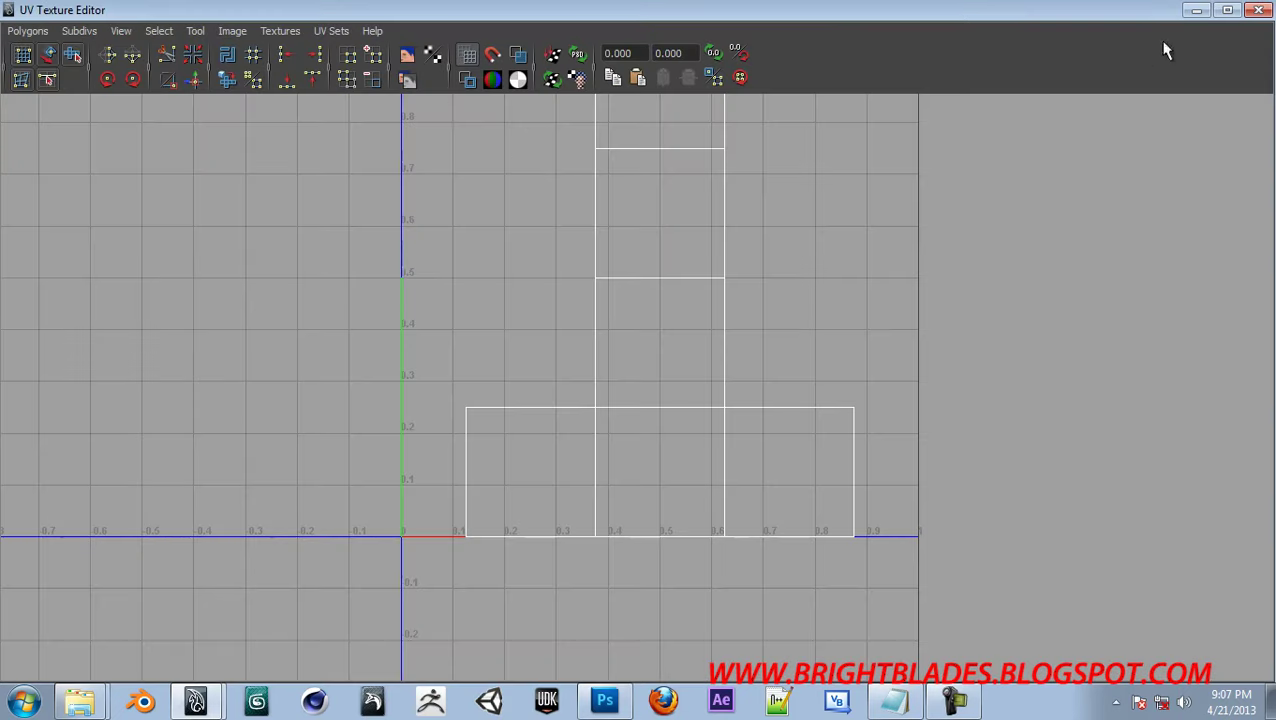
pyautogui.click(1228, 10)
pyautogui.doubleClick(85, 11)
pyautogui.moveTo(55, 64); pyautogui.dragTo(830, 332)
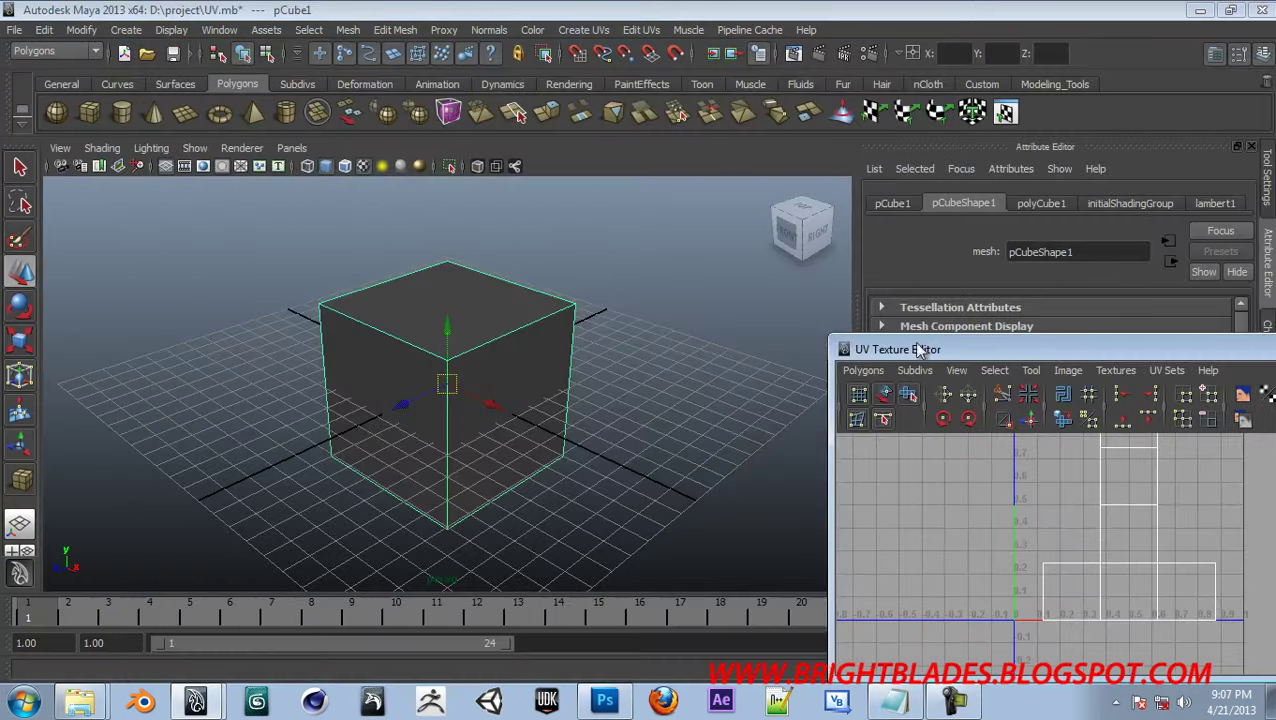
pyautogui.moveTo(920, 350); pyautogui.dragTo(464, 162)
pyautogui.moveTo(955, 490); pyautogui.dragTo(1060, 624)
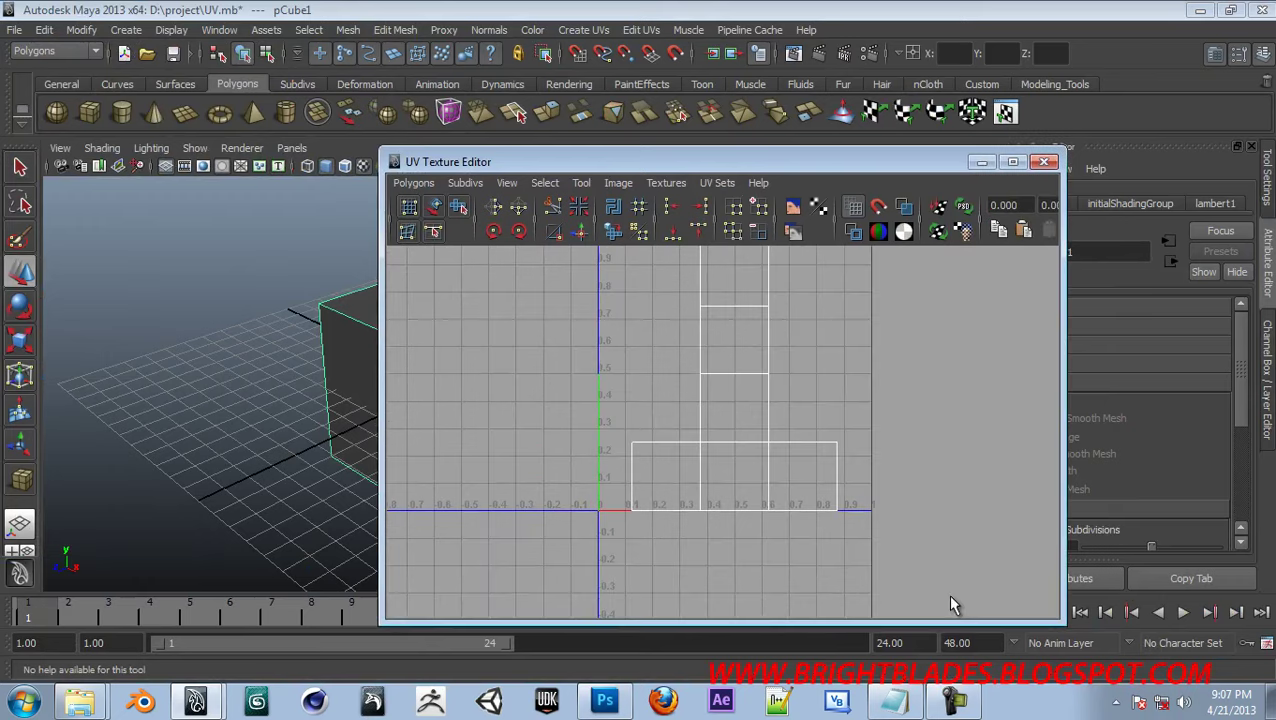
pyautogui.scroll(3, 878, 440)
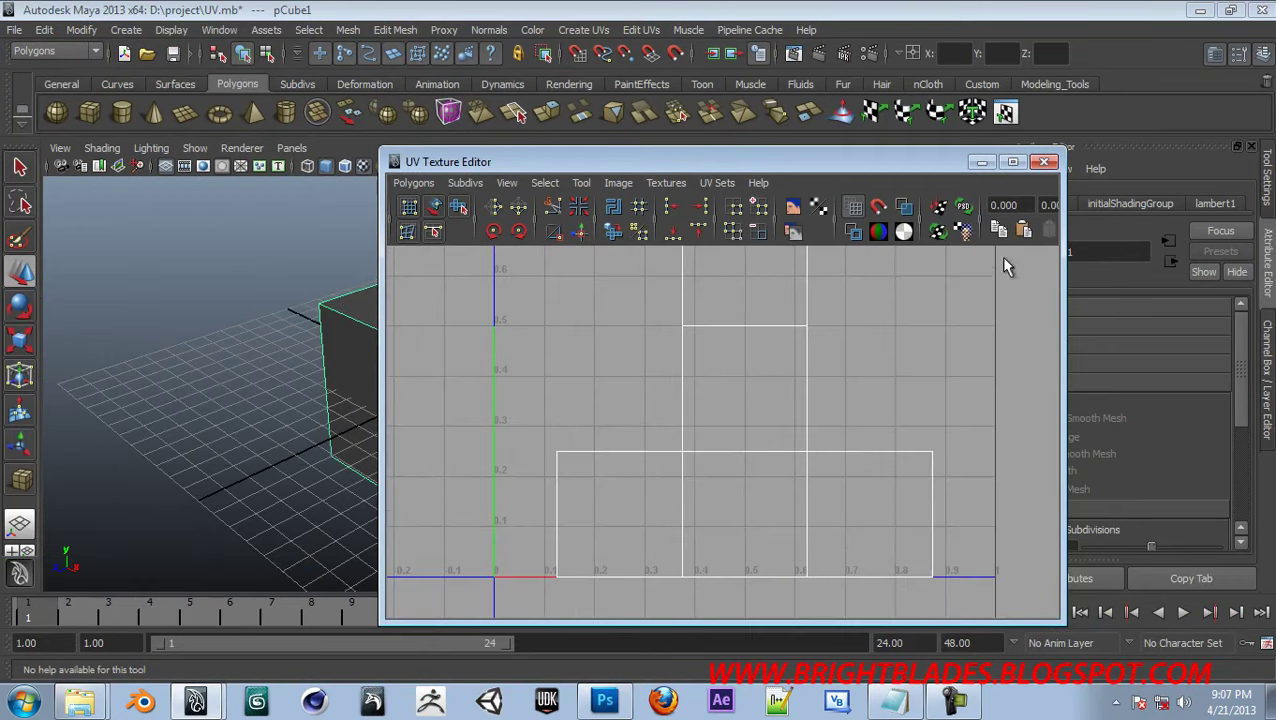
pyautogui.scroll(-3, 763, 384)
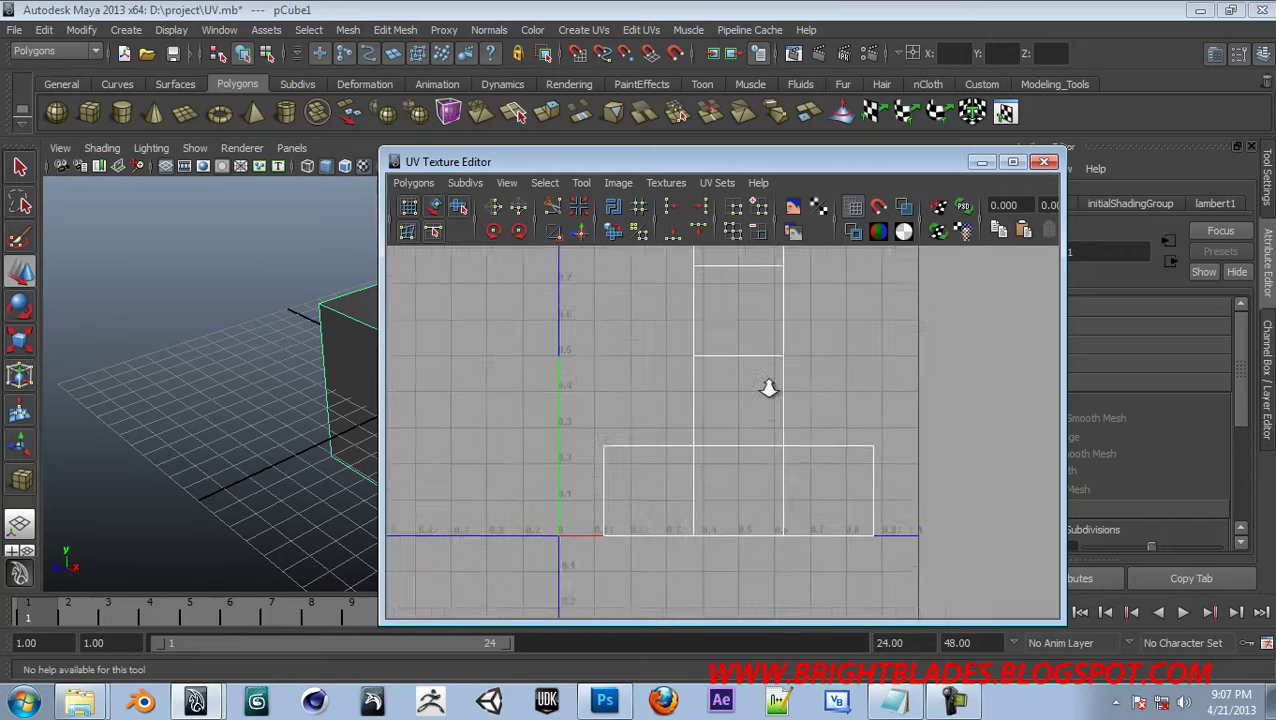
pyautogui.click(1041, 165)
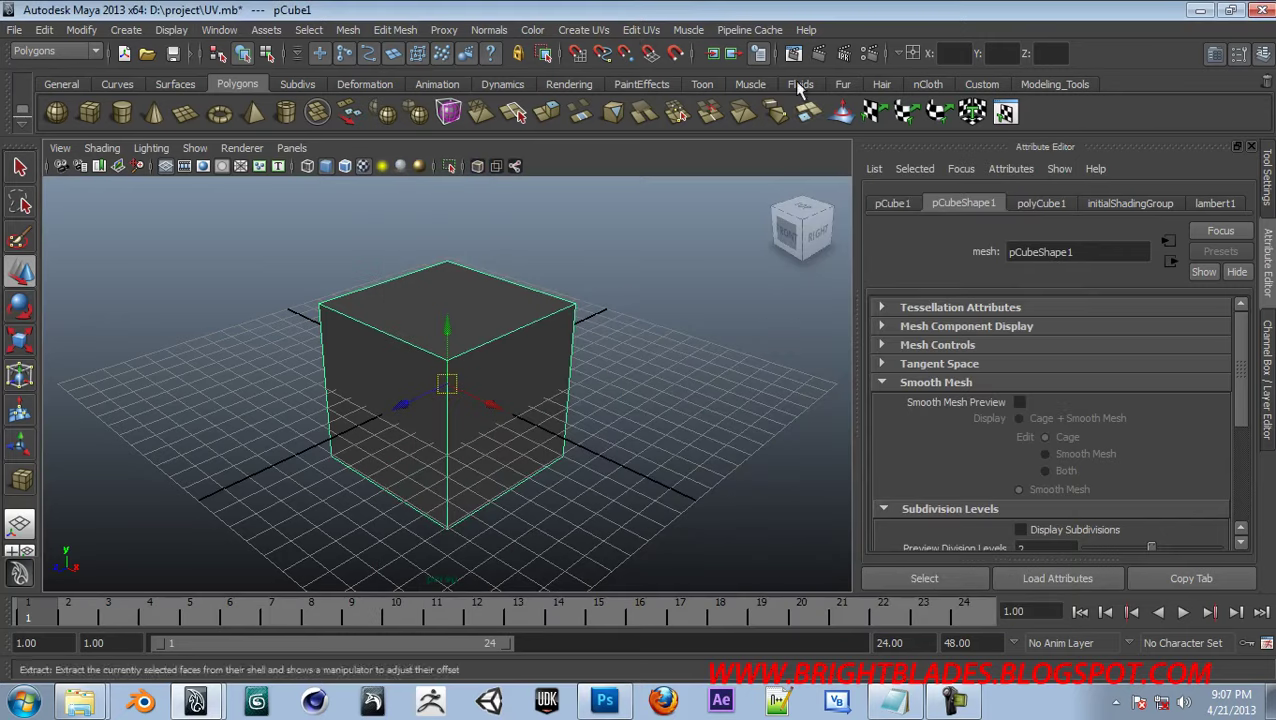
pyautogui.click(641, 29)
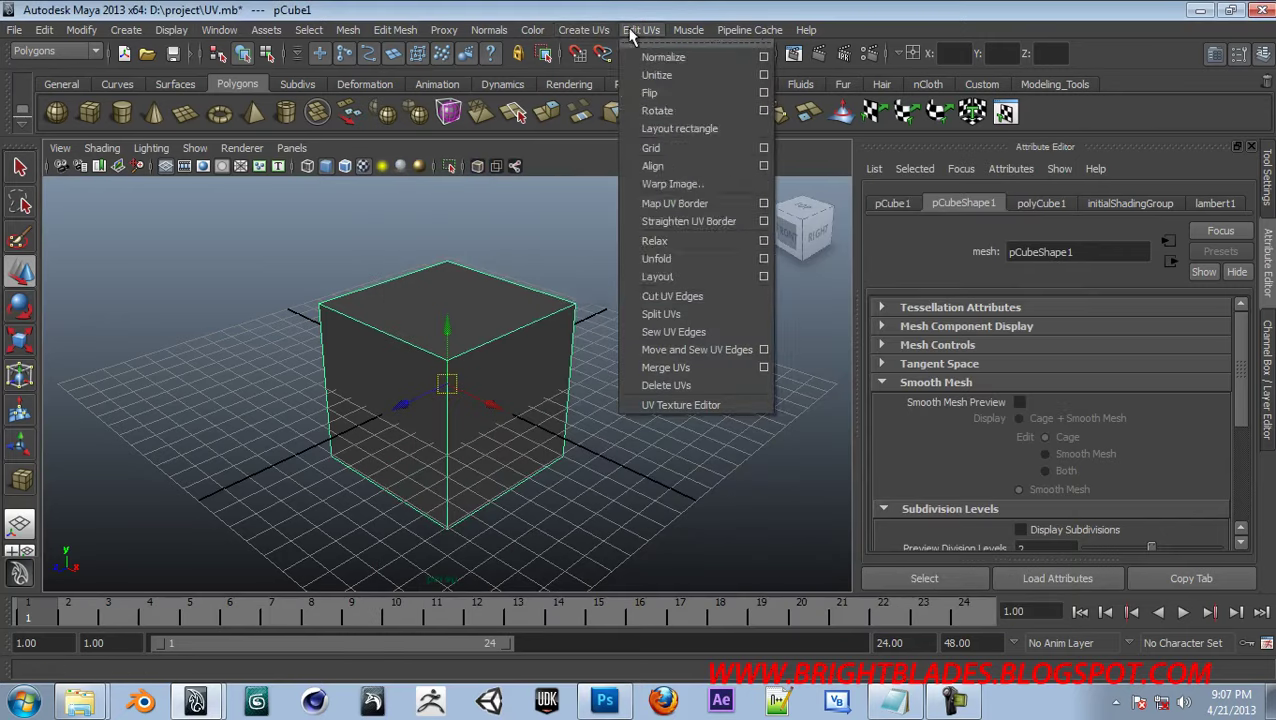
pyautogui.moveTo(489, 29)
pyautogui.click(55, 51)
pyautogui.click(44, 88)
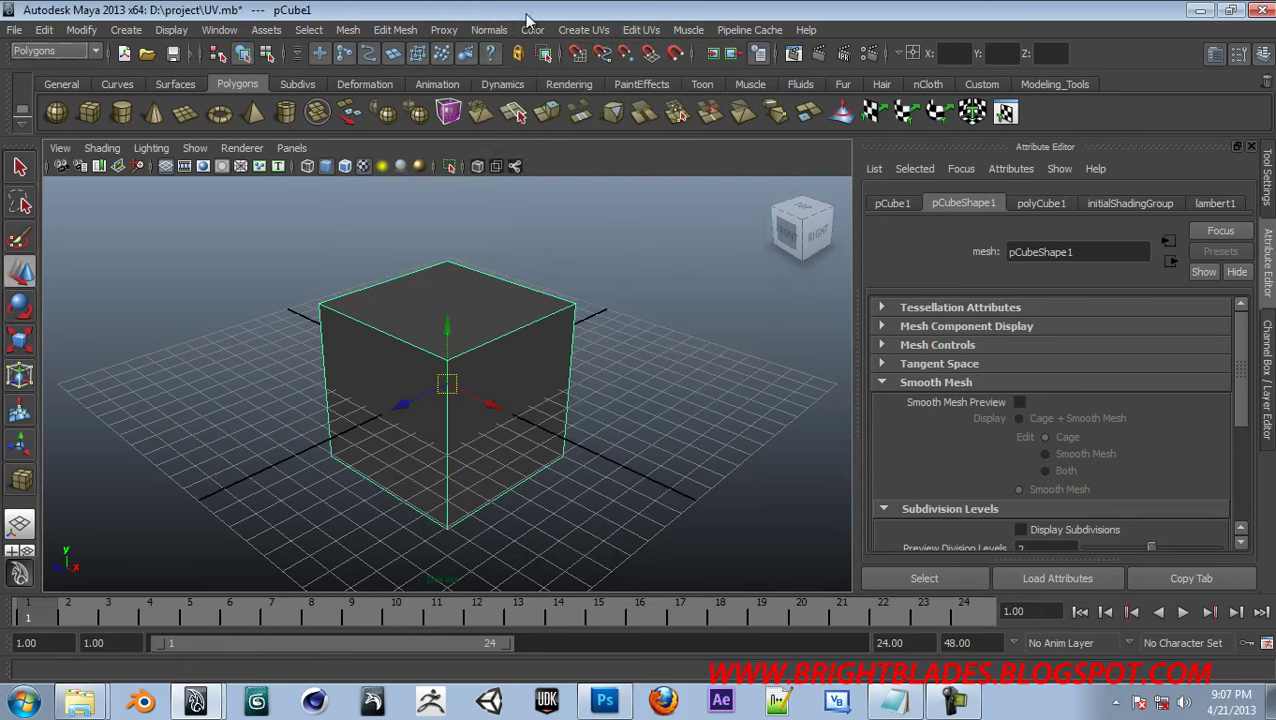
pyautogui.click(447, 36)
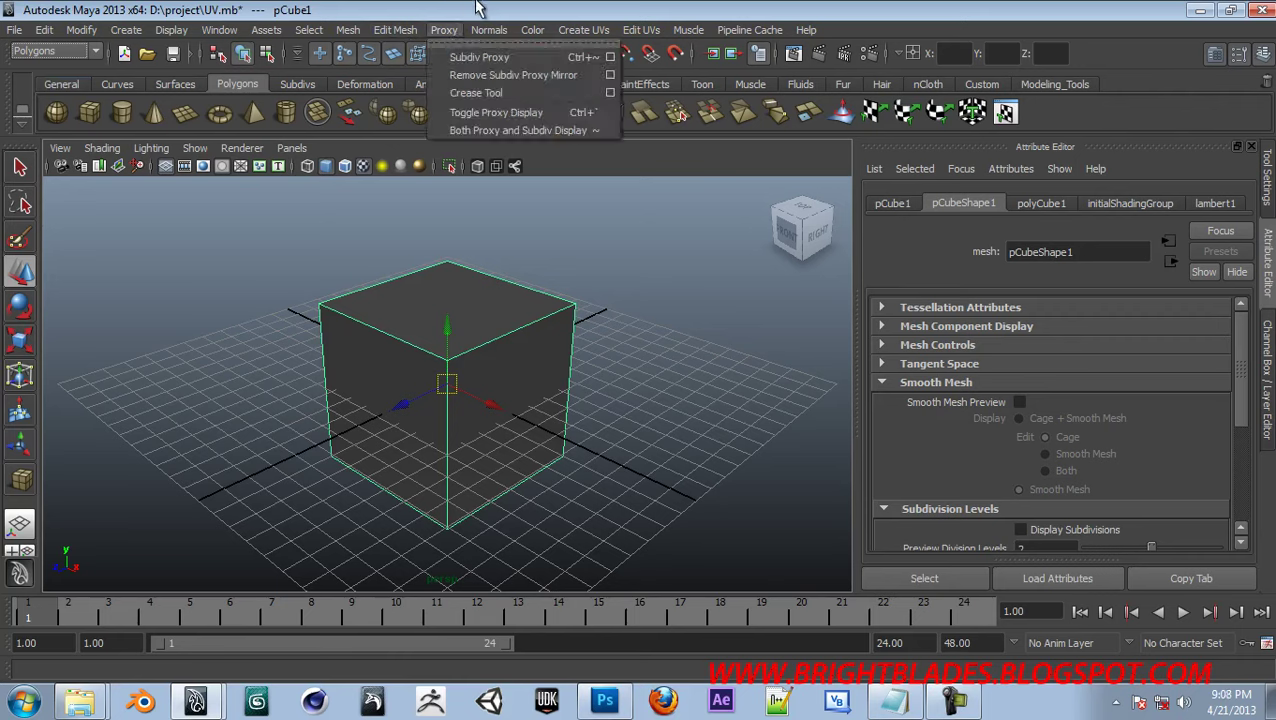
pyautogui.click(479, 8)
pyautogui.click(490, 30)
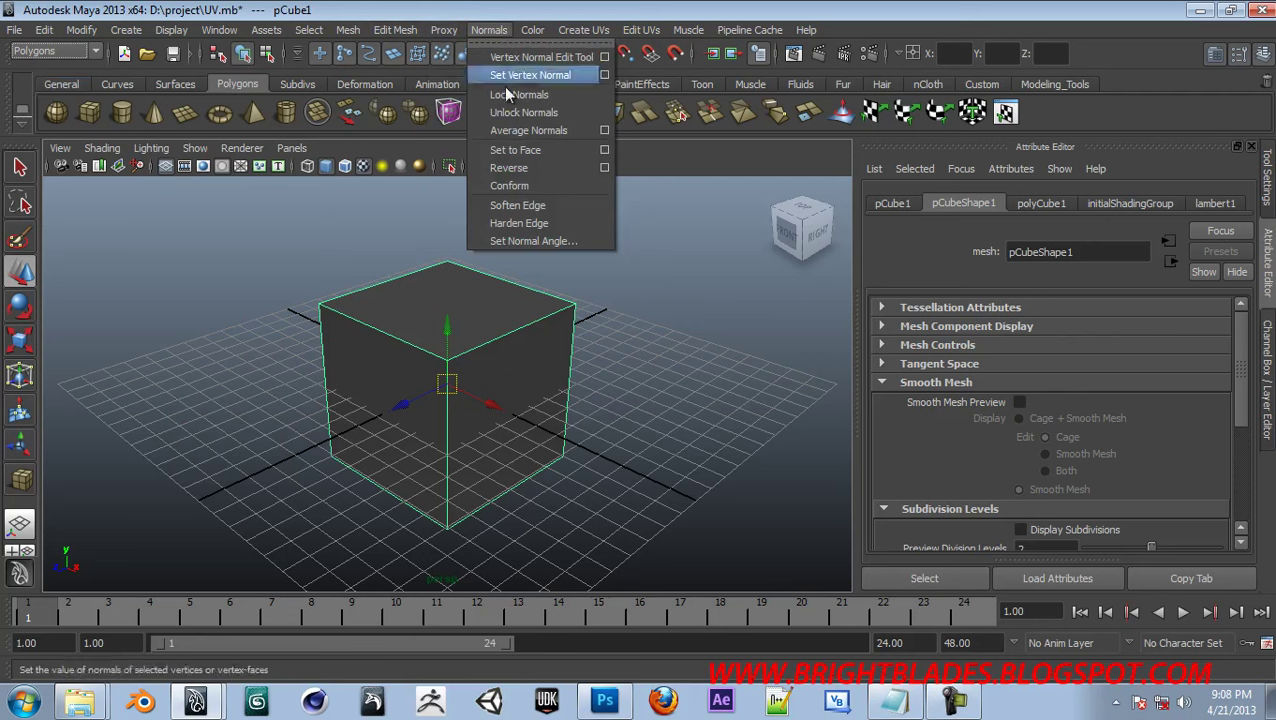
pyautogui.click(657, 418)
pyautogui.click(657, 418)
pyautogui.keyDown('alt'); pyautogui.moveTo(665, 368); pyautogui.dragTo(419, 409); pyautogui.keyUp('alt')
# Select the cube's top edge loop in Edge mode and apply Normals > Soften Edge
pyautogui.click(419, 409)
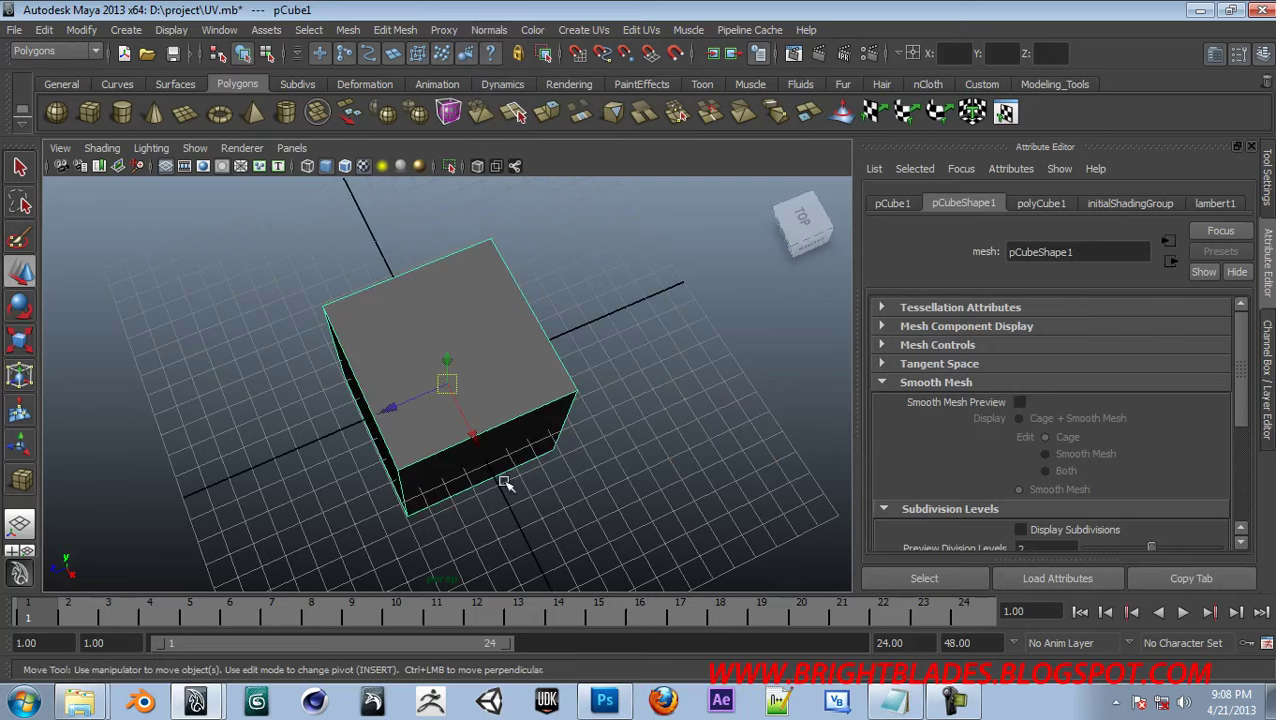
pyautogui.keyDown('alt'); pyautogui.moveTo(504, 484); pyautogui.dragTo(521, 379); pyautogui.keyUp('alt')
pyautogui.rightClick(519, 376)
pyautogui.click(512, 334)
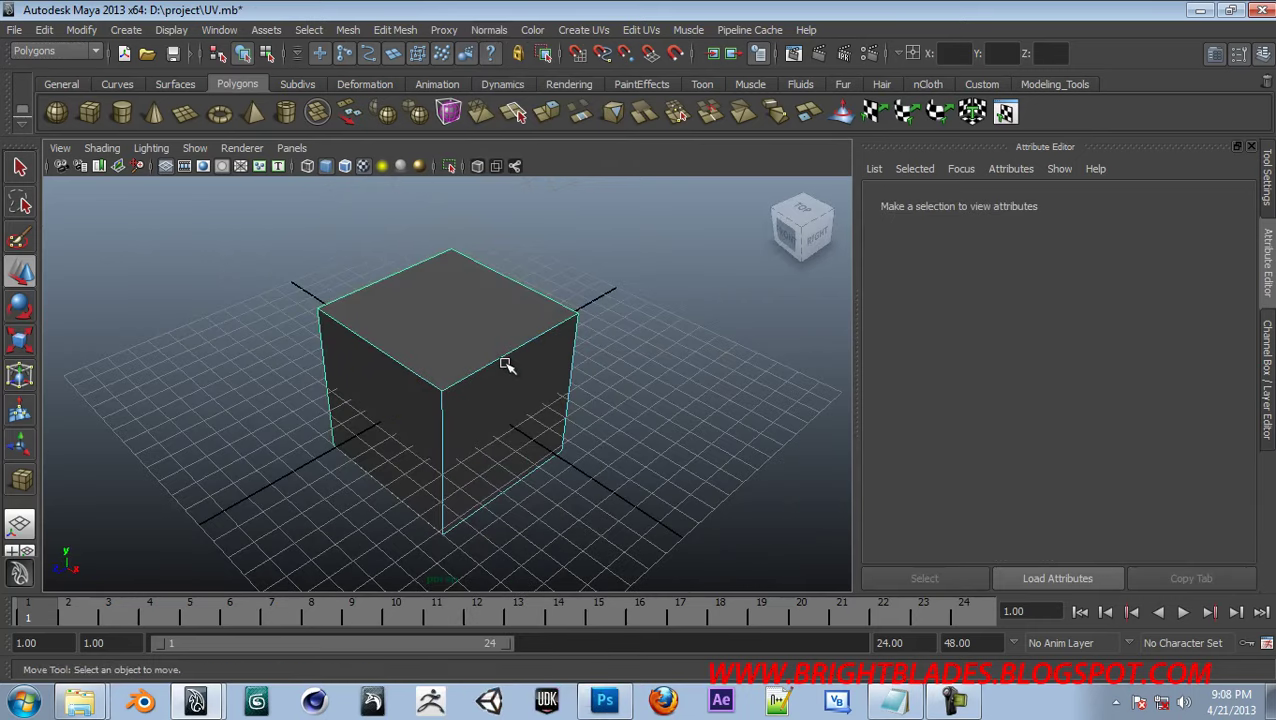
pyautogui.click(505, 357)
pyautogui.doubleClick(363, 345)
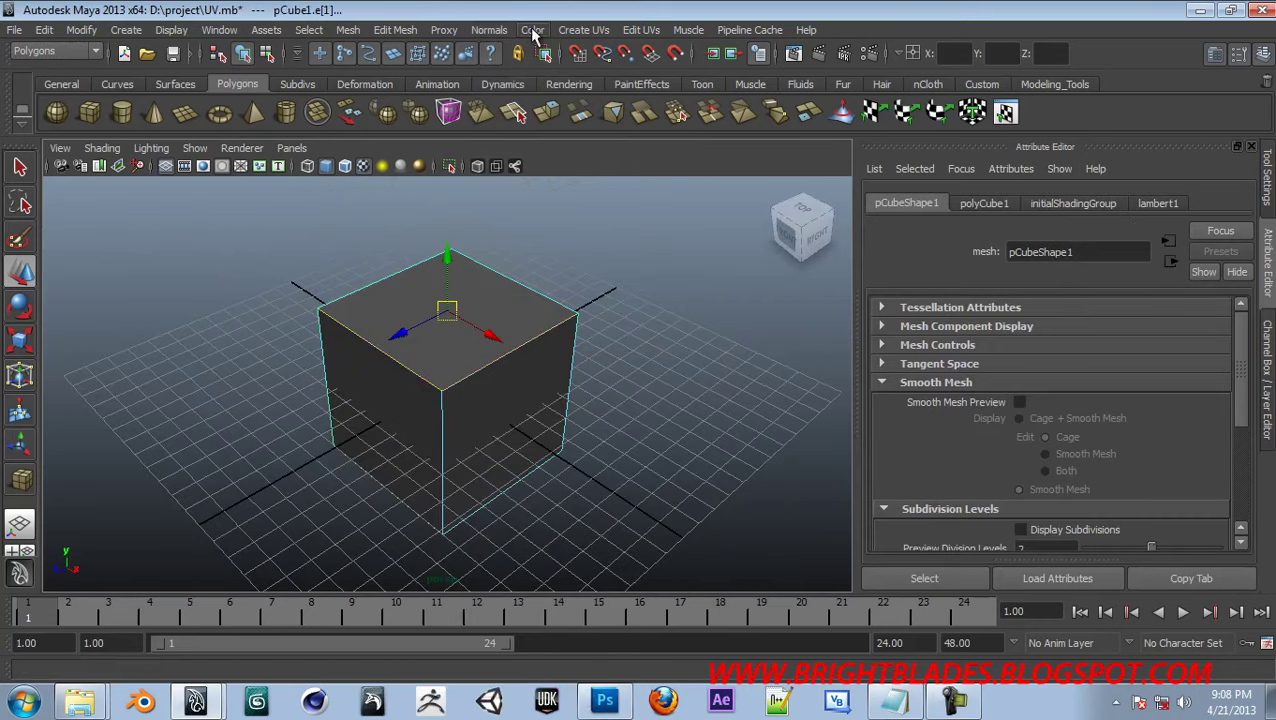
pyautogui.click(489, 30)
pyautogui.click(533, 206)
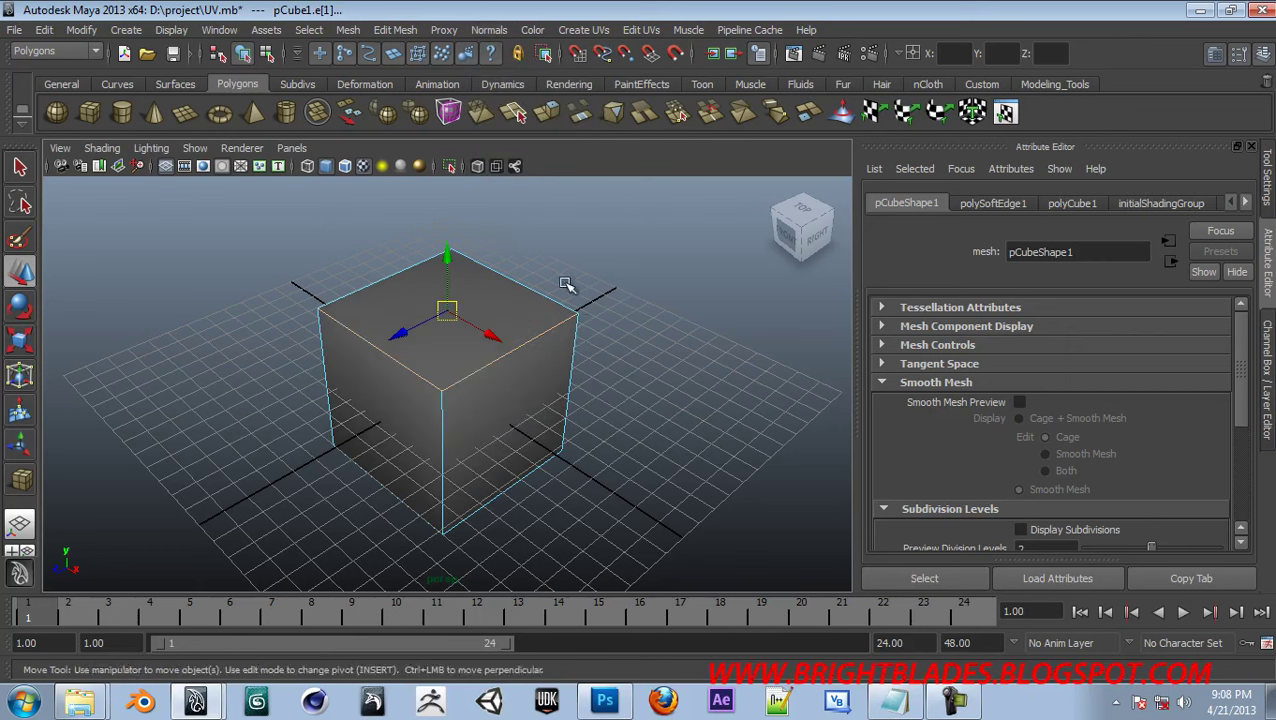
pyautogui.click(607, 330)
# Select all twelve cube edges, soften them, and inspect the result in Object Mode
pyautogui.rightClick(521, 378)
pyautogui.click(543, 355)
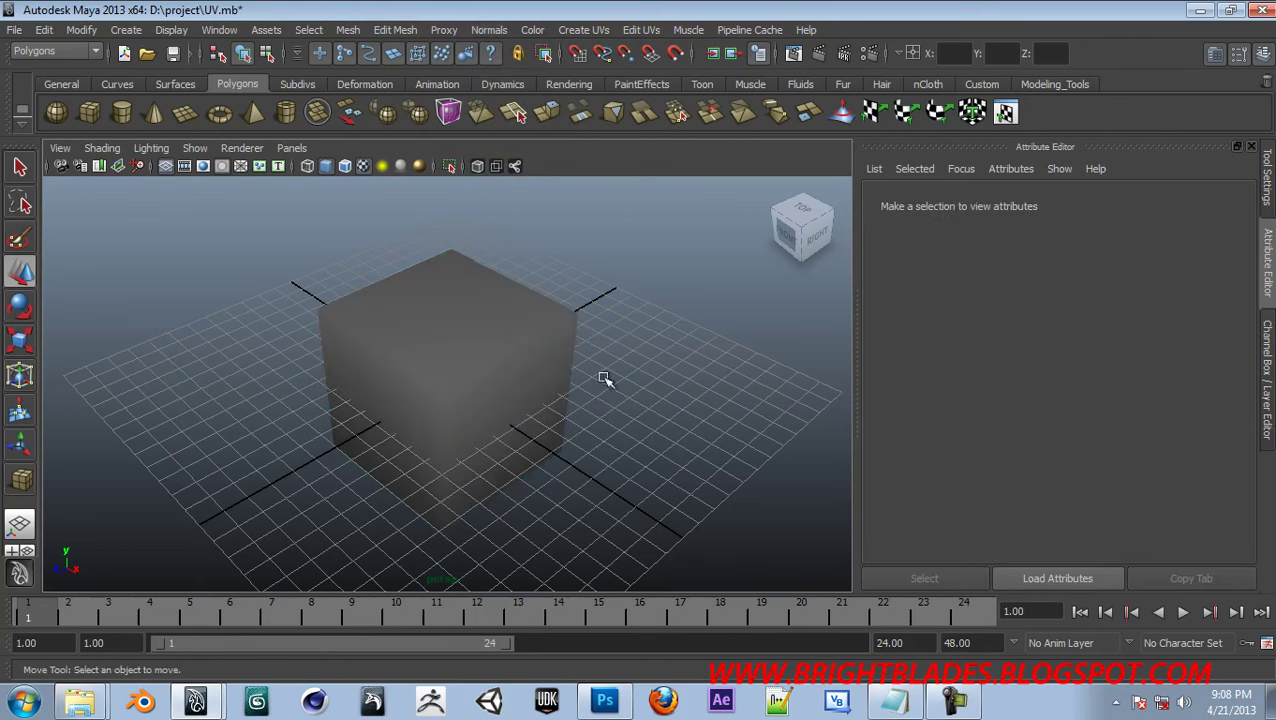
pyautogui.keyDown('alt'); pyautogui.moveTo(604, 498); pyautogui.dragTo(641, 504); pyautogui.keyUp('alt')
pyautogui.keyDown('alt'); pyautogui.moveTo(572, 378); pyautogui.dragTo(473, 377); pyautogui.keyUp('alt')
pyautogui.moveTo(473, 377); pyautogui.dragTo(466, 335, button='right')
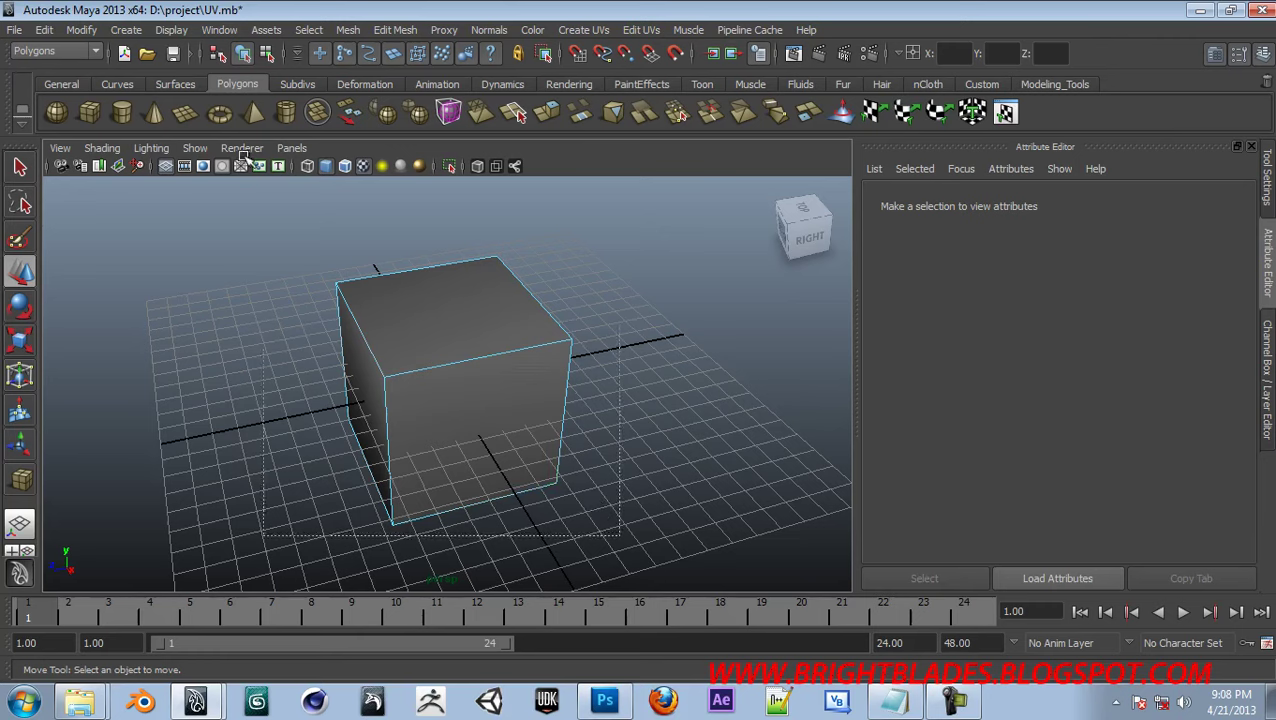
pyautogui.moveTo(240, 155); pyautogui.dragTo(610, 545)
pyautogui.click(500, 29)
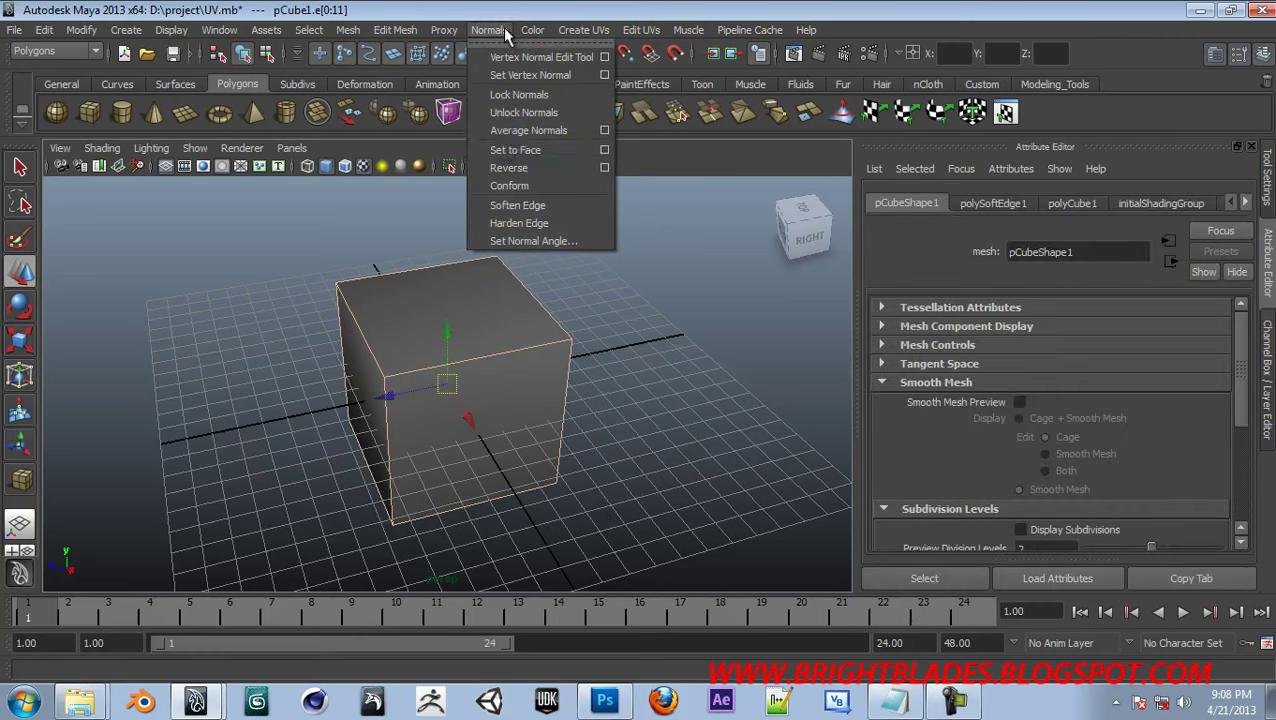
pyautogui.click(532, 205)
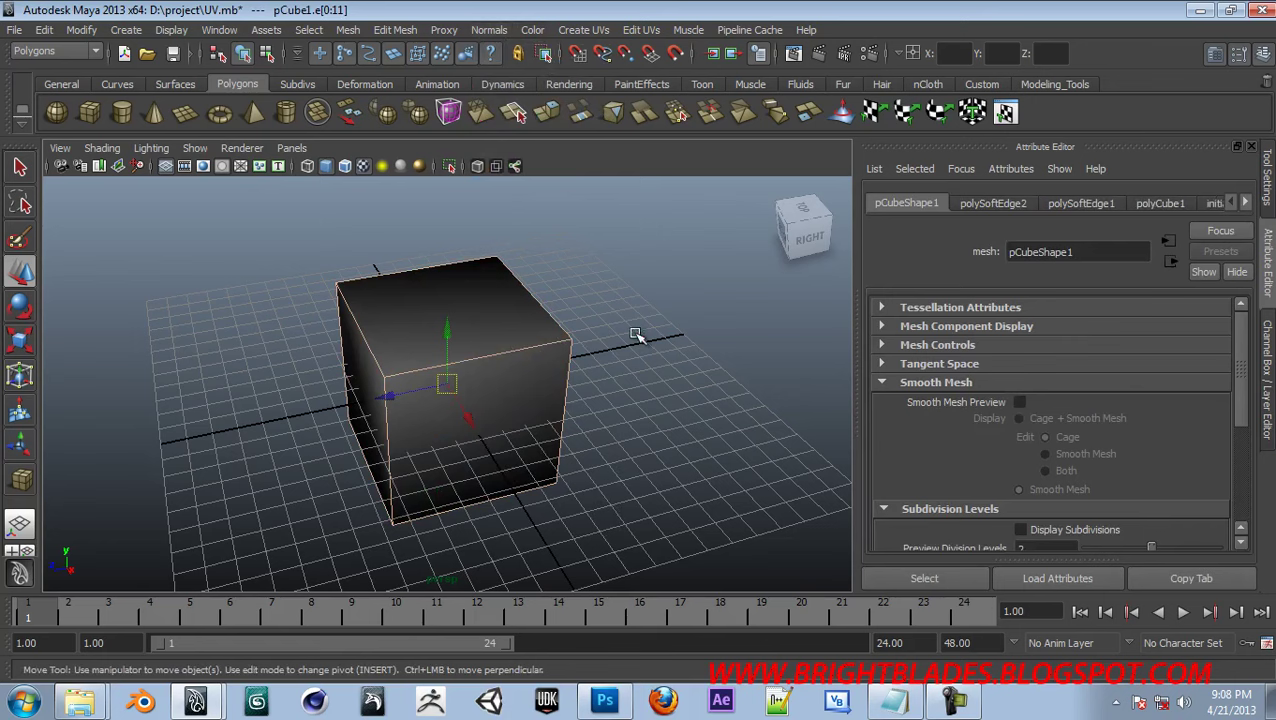
pyautogui.click(638, 336)
pyautogui.moveTo(441, 362); pyautogui.dragTo(597, 341, button='right')
pyautogui.moveTo(638, 396)
pyautogui.keyDown('alt'); pyautogui.mouseDown()
pyautogui.moveTo(393, 376)
pyautogui.moveTo(367, 273)
pyautogui.moveTo(560, 257)
pyautogui.moveTo(649, 407)
pyautogui.moveTo(607, 367)
pyautogui.moveTo(672, 342)
pyautogui.moveTo(666, 434)
pyautogui.moveTo(592, 416)
pyautogui.moveTo(652, 393)
pyautogui.mouseUp(); pyautogui.keyUp('alt')
pyautogui.keyDown('alt'); pyautogui.moveTo(501, 347); pyautogui.dragTo(586, 382); pyautogui.keyUp('alt')
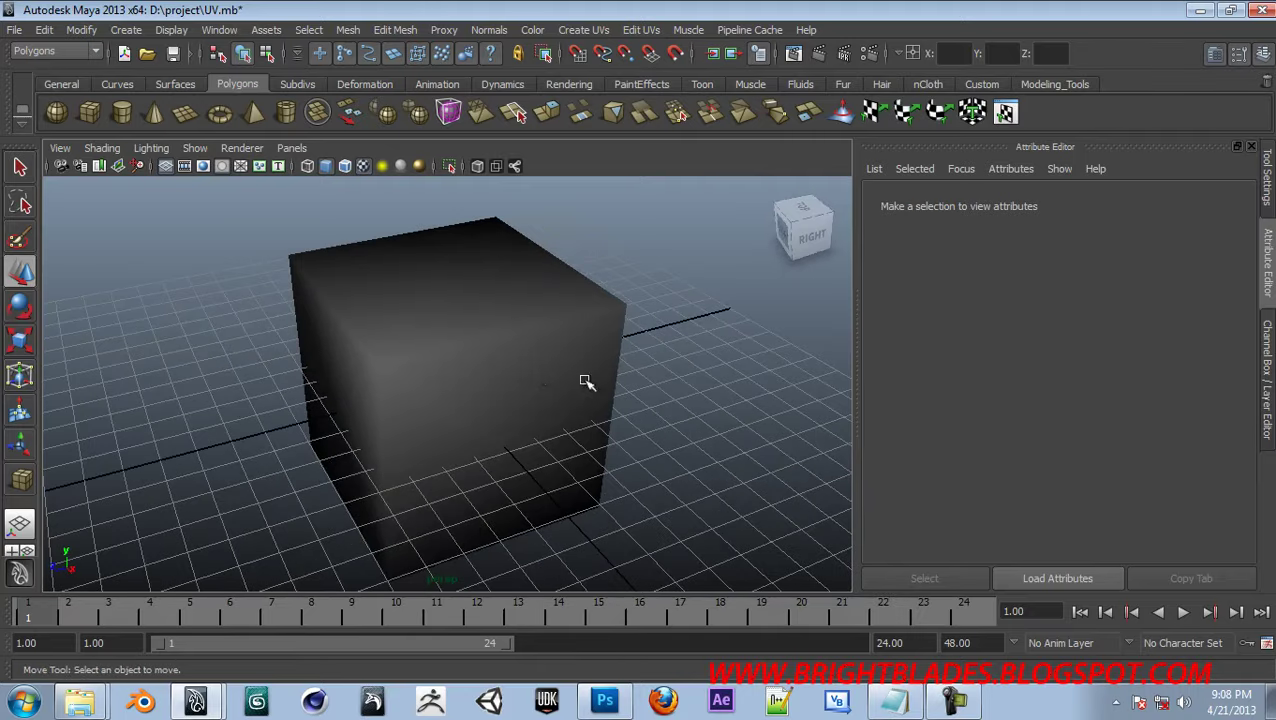
# Preview the softened cube as a smooth mesh with 3, then restore it with 1
pyautogui.click(527, 379)
pyautogui.press('3')
pyautogui.click(686, 353)
pyautogui.keyDown('alt'); pyautogui.moveTo(686, 353); pyautogui.dragTo(531, 395); pyautogui.keyUp('alt')
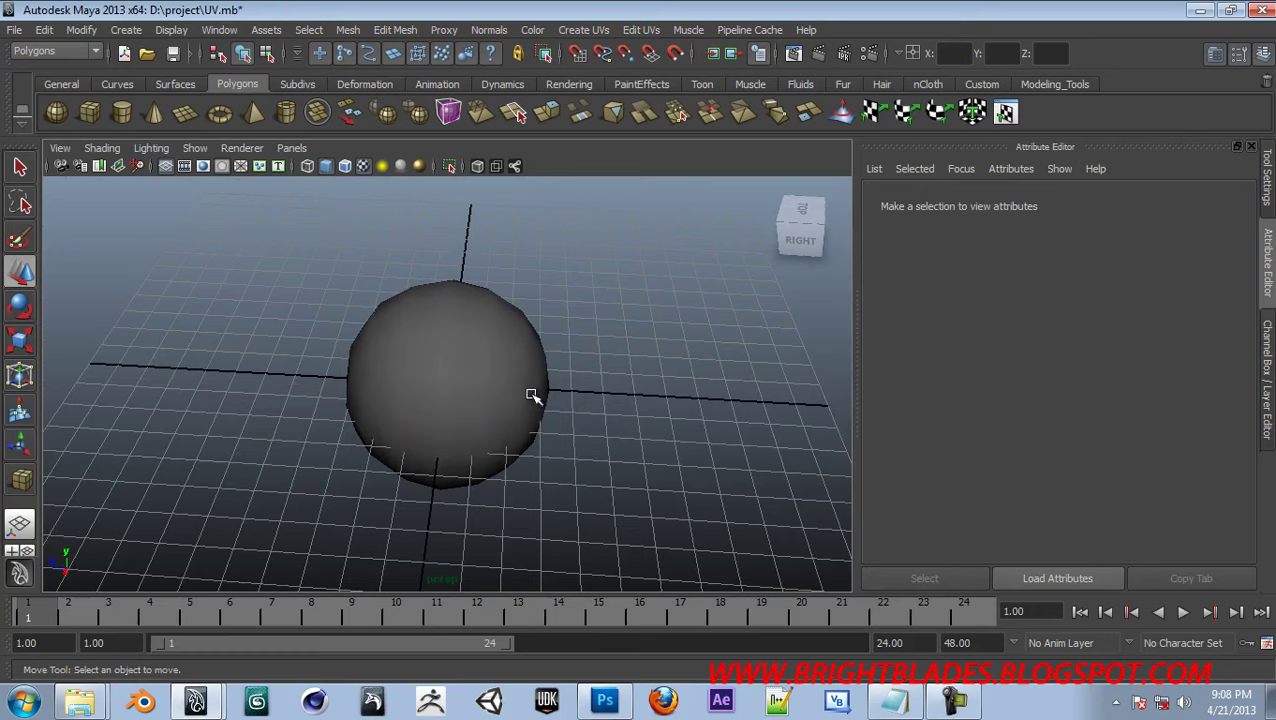
pyautogui.click(494, 375)
pyautogui.press('1')
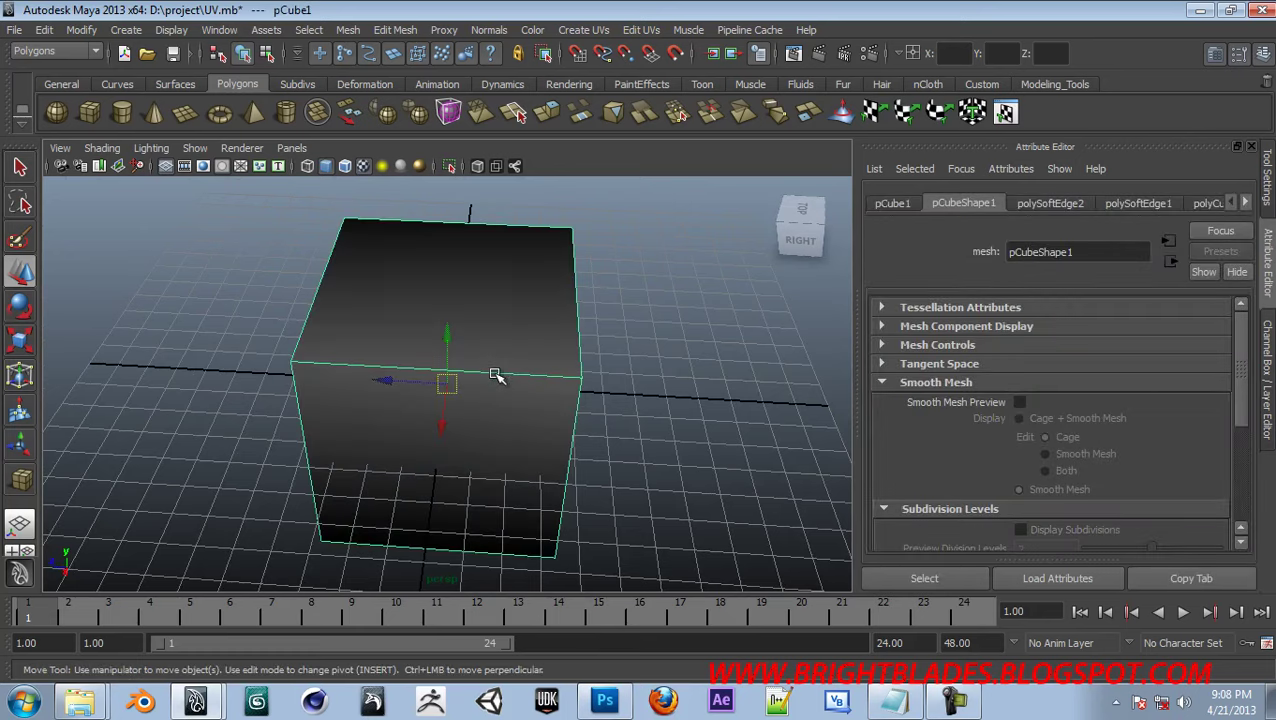
# Harden all twelve cube edges with Normals > Harden Edge and return to Object Mode
pyautogui.moveTo(466, 368); pyautogui.dragTo(468, 328, button='right')
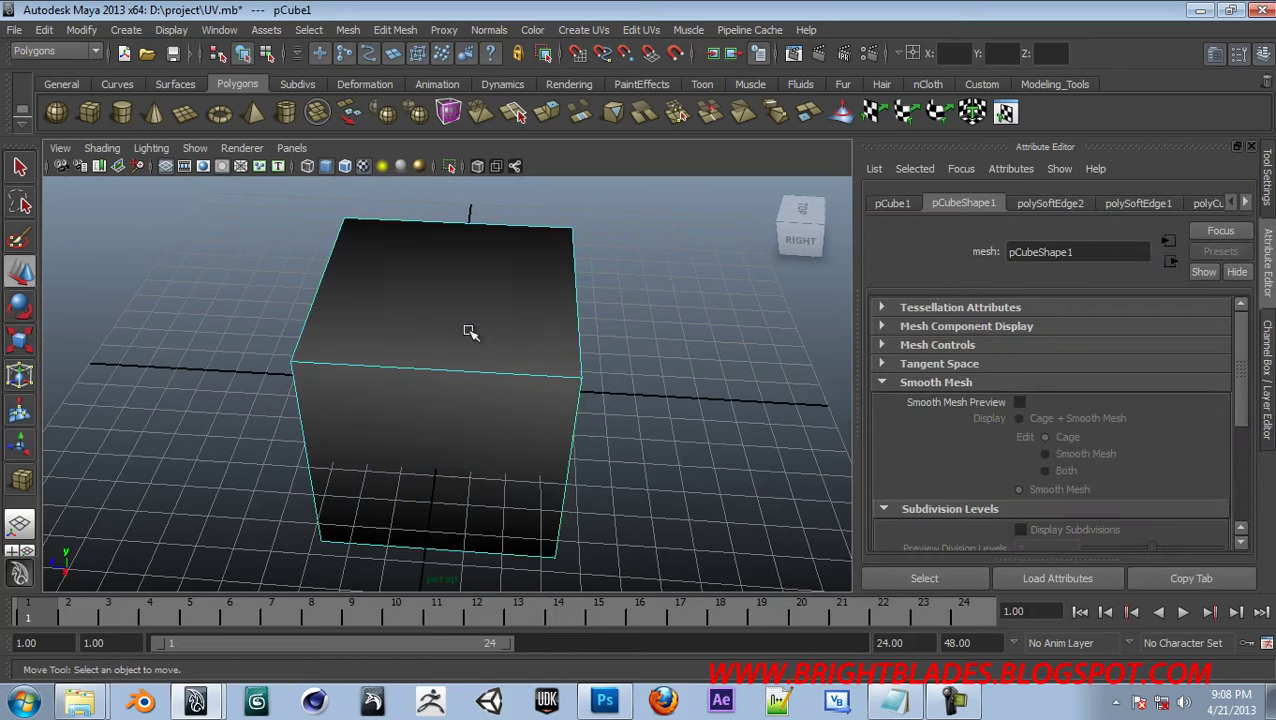
pyautogui.moveTo(598, 555); pyautogui.dragTo(205, 242)
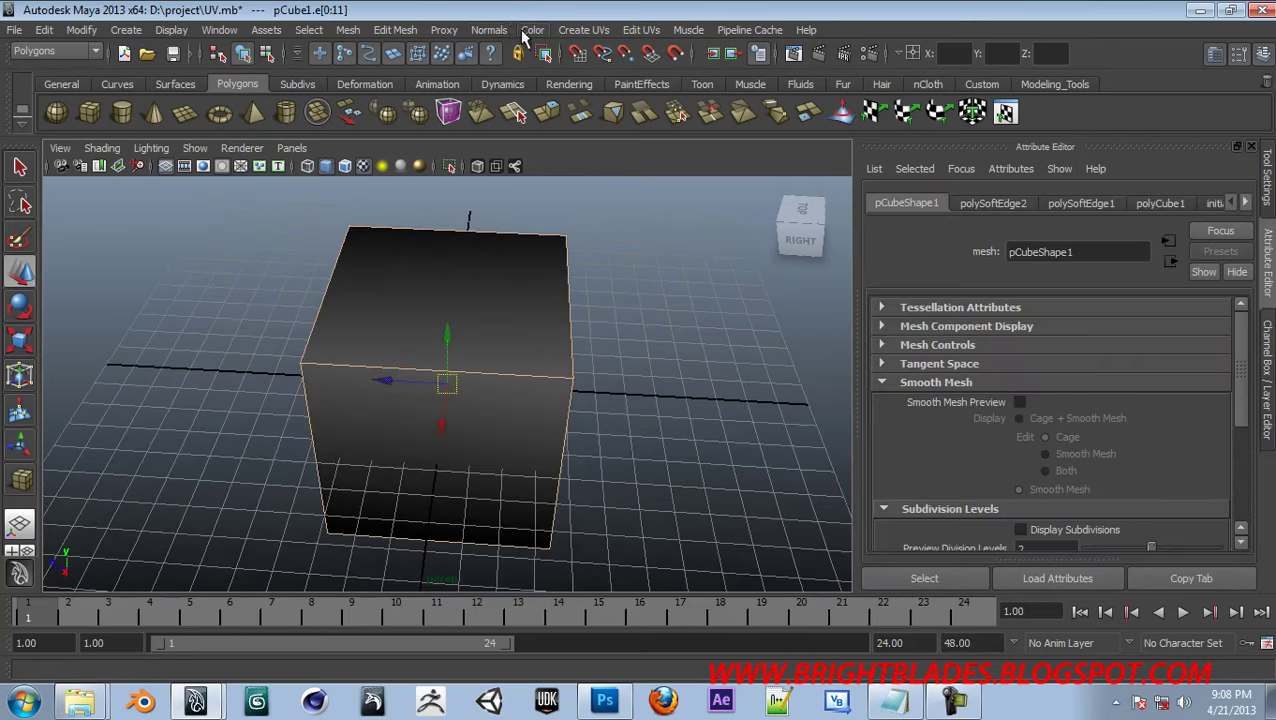
pyautogui.click(509, 31)
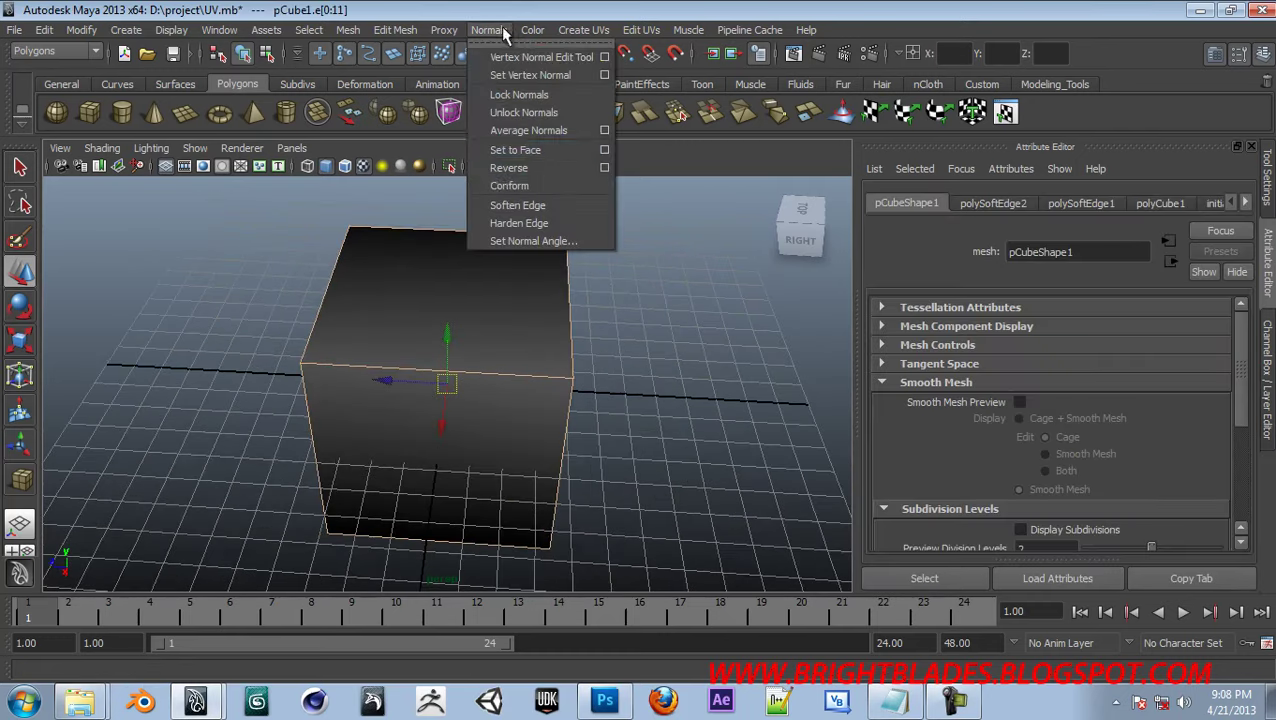
pyautogui.click(516, 219)
pyautogui.moveTo(509, 329); pyautogui.dragTo(584, 302, button='right')
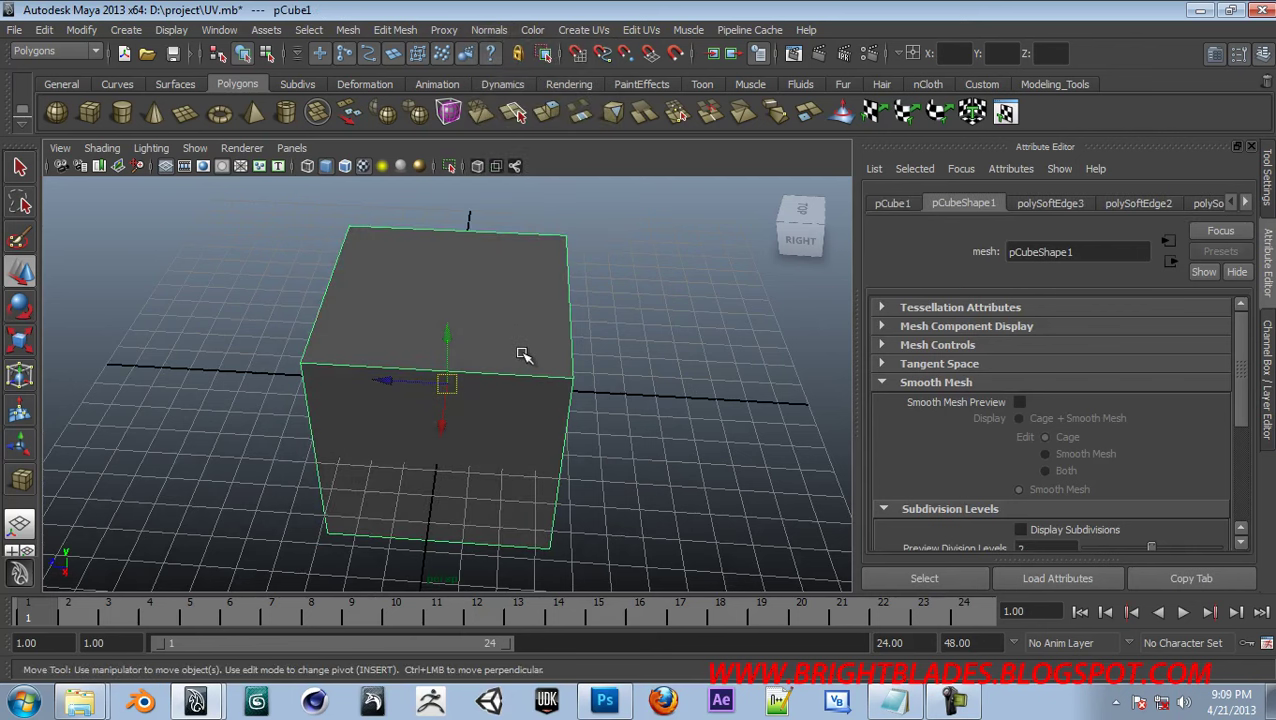
# Check the hardened cube in smooth preview 3 and back to 1, then orbit closer
pyautogui.press('3')
pyautogui.click(586, 338)
pyautogui.keyDown('alt'); pyautogui.moveTo(592, 373); pyautogui.dragTo(490, 367); pyautogui.keyUp('alt')
pyautogui.click(487, 371)
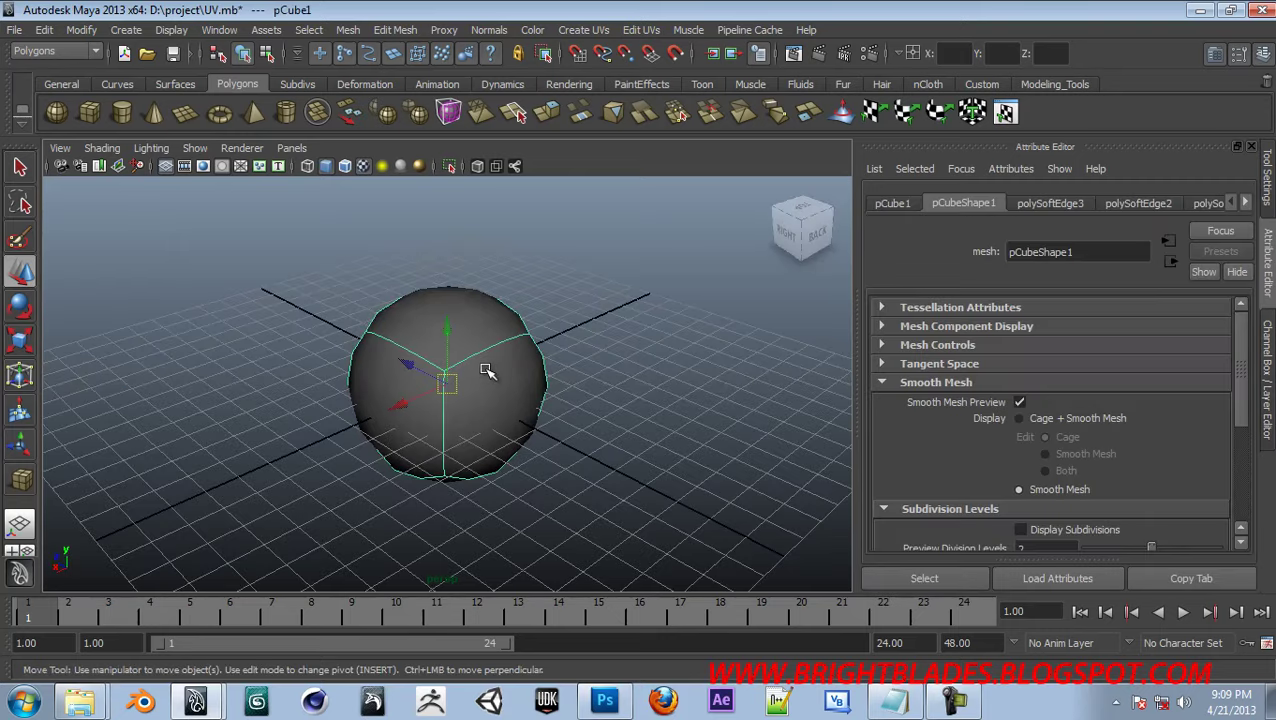
pyautogui.press('1')
pyautogui.click(709, 345)
pyautogui.keyDown('alt'); pyautogui.moveTo(709, 345); pyautogui.dragTo(453, 379); pyautogui.keyUp('alt')
pyautogui.keyDown('alt'); pyautogui.moveTo(453, 379); pyautogui.dragTo(527, 222, button='right'); pyautogui.keyUp('alt')
pyautogui.click(489, 29)
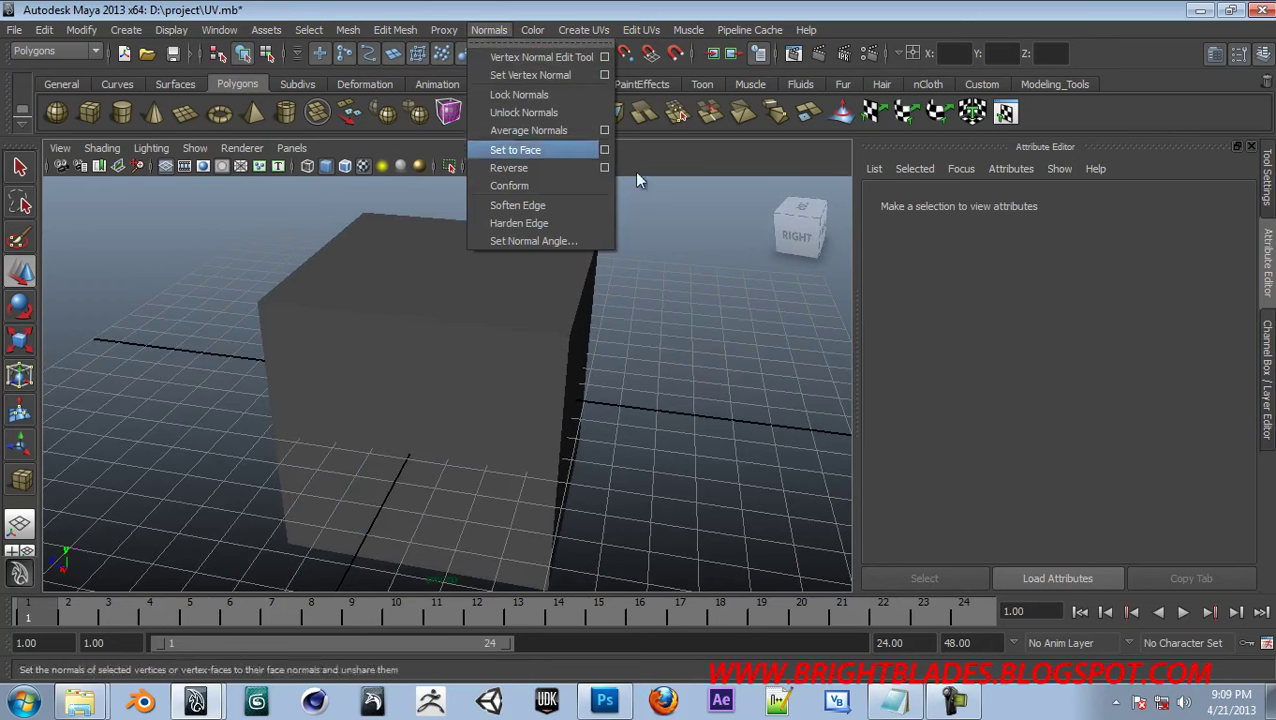
# Browse the Normals and Color menus, ending on the Create UVs menu
pyautogui.moveTo(517, 33)
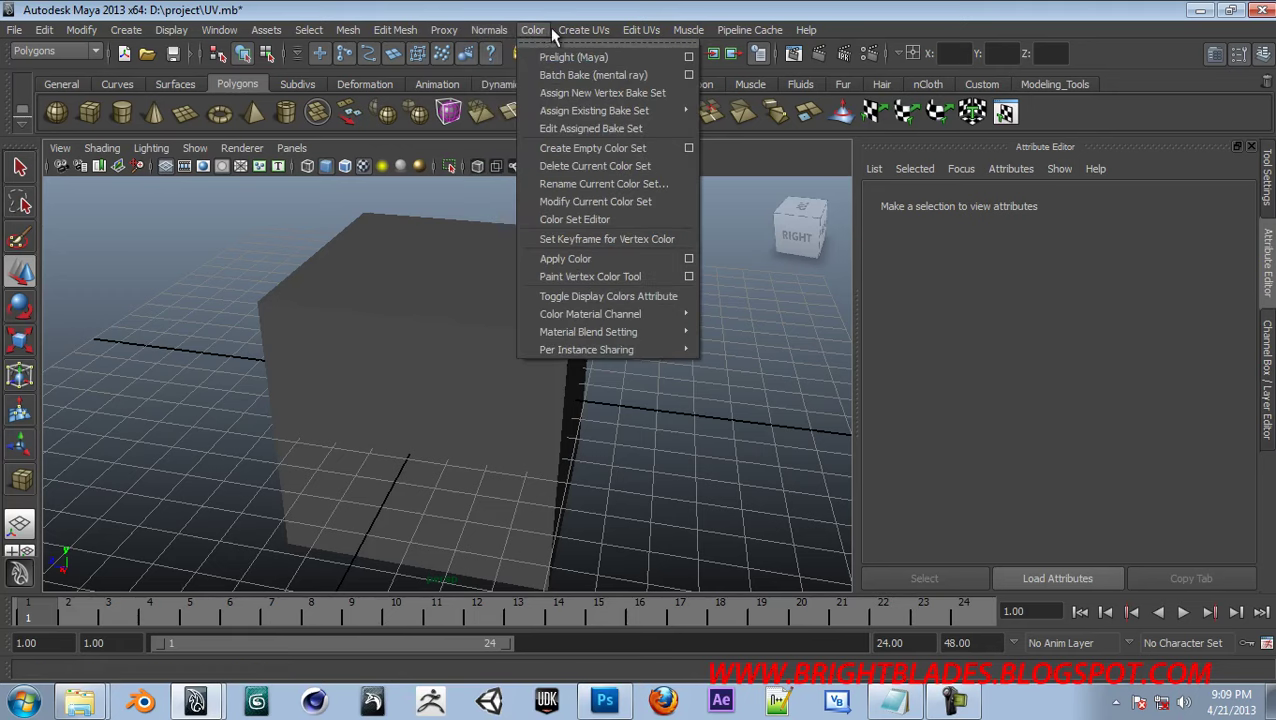
pyautogui.moveTo(576, 38)
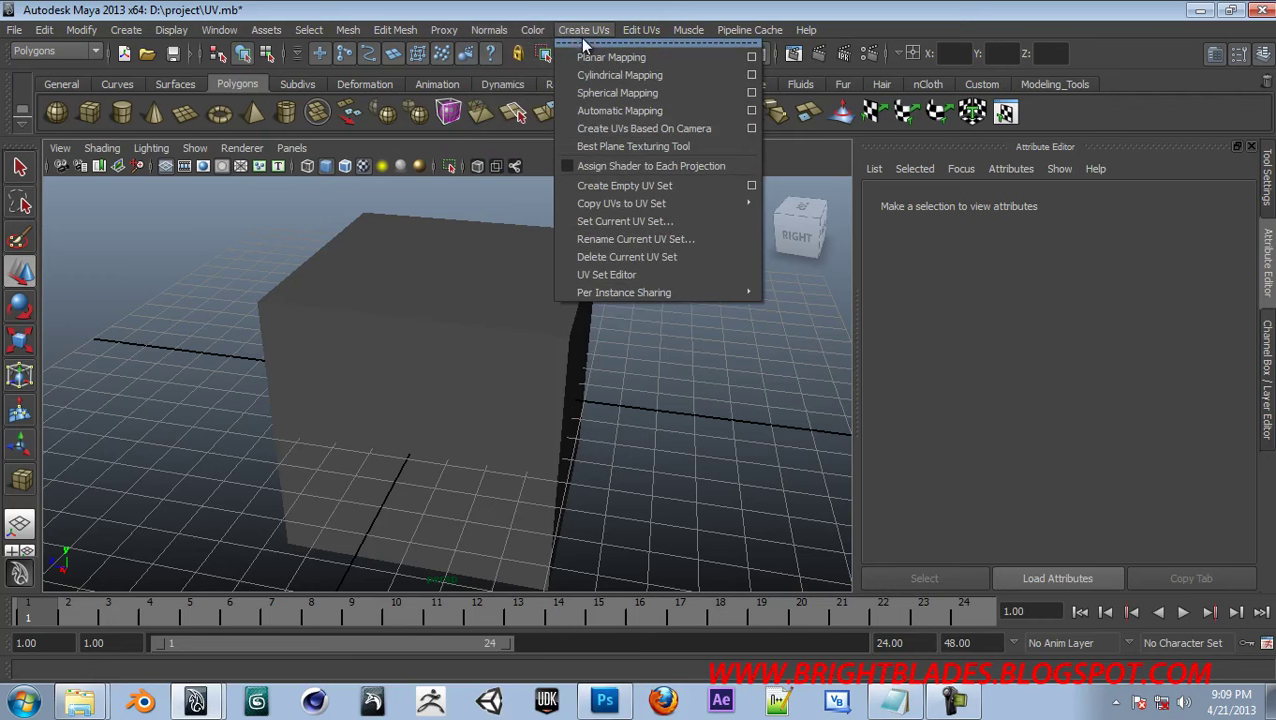
pyautogui.moveTo(636, 30)
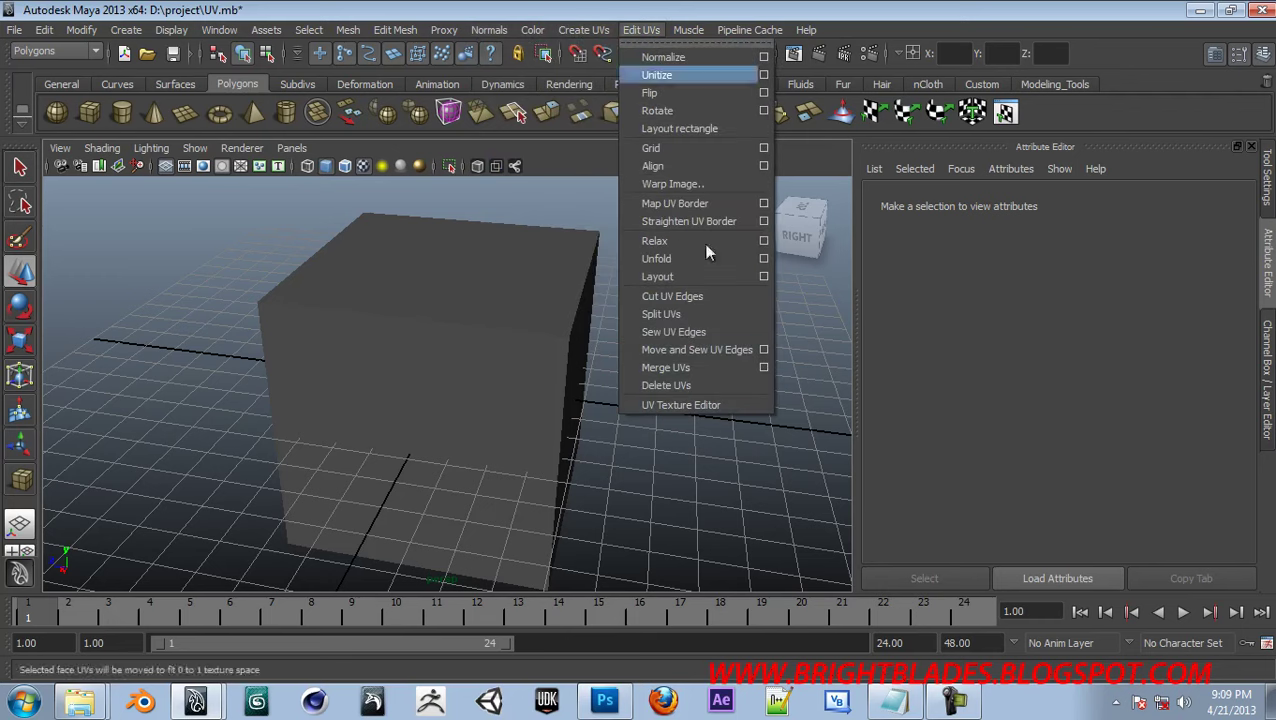
# Open the UV Texture Editor beside the viewport, showing pCube1's cross-shaped UV layout, and pick an edge
pyautogui.click(670, 404)
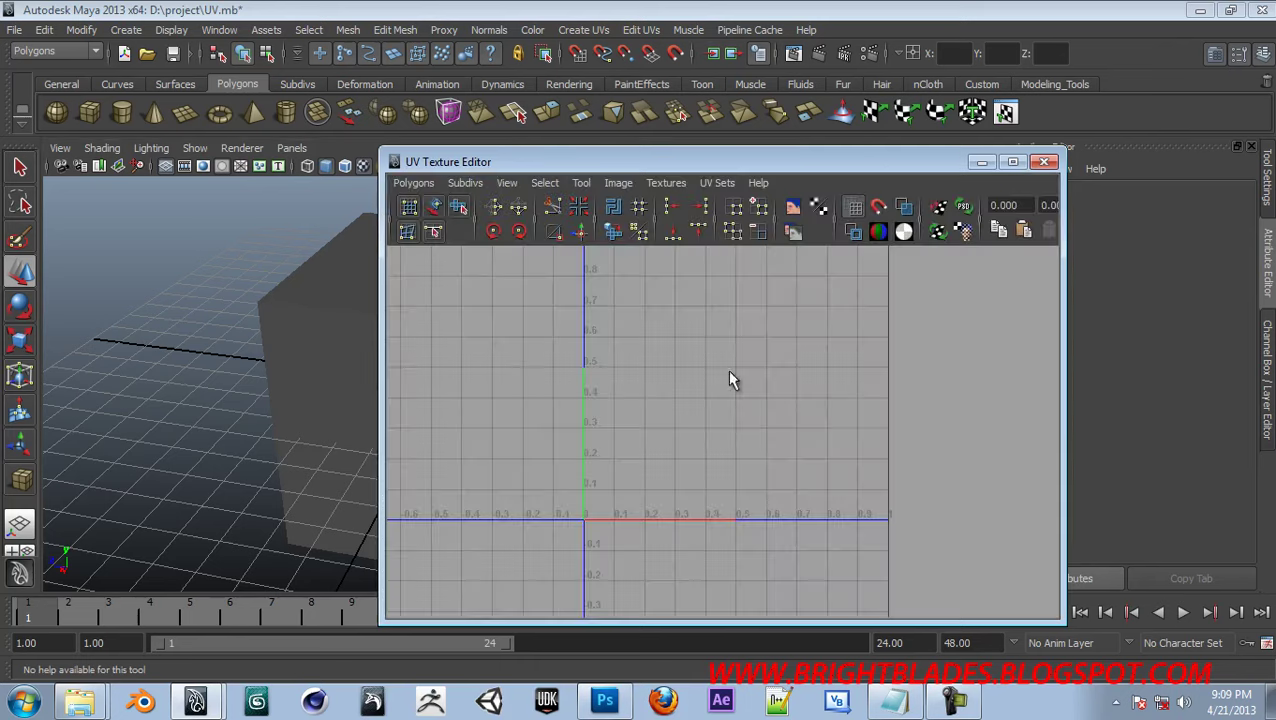
pyautogui.click(296, 298)
pyautogui.keyDown('alt'); pyautogui.moveTo(279, 336); pyautogui.dragTo(32, 285, button='right'); pyautogui.keyUp('alt')
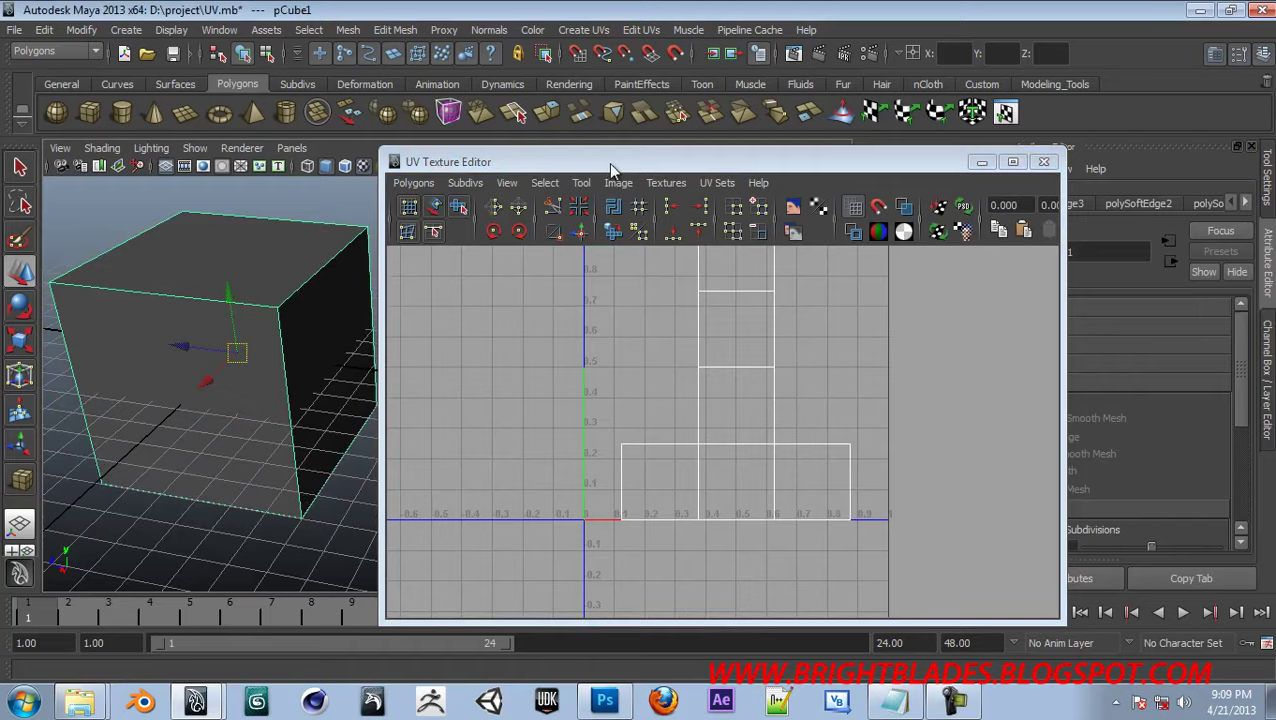
pyautogui.moveTo(615, 162); pyautogui.dragTo(765, 164)
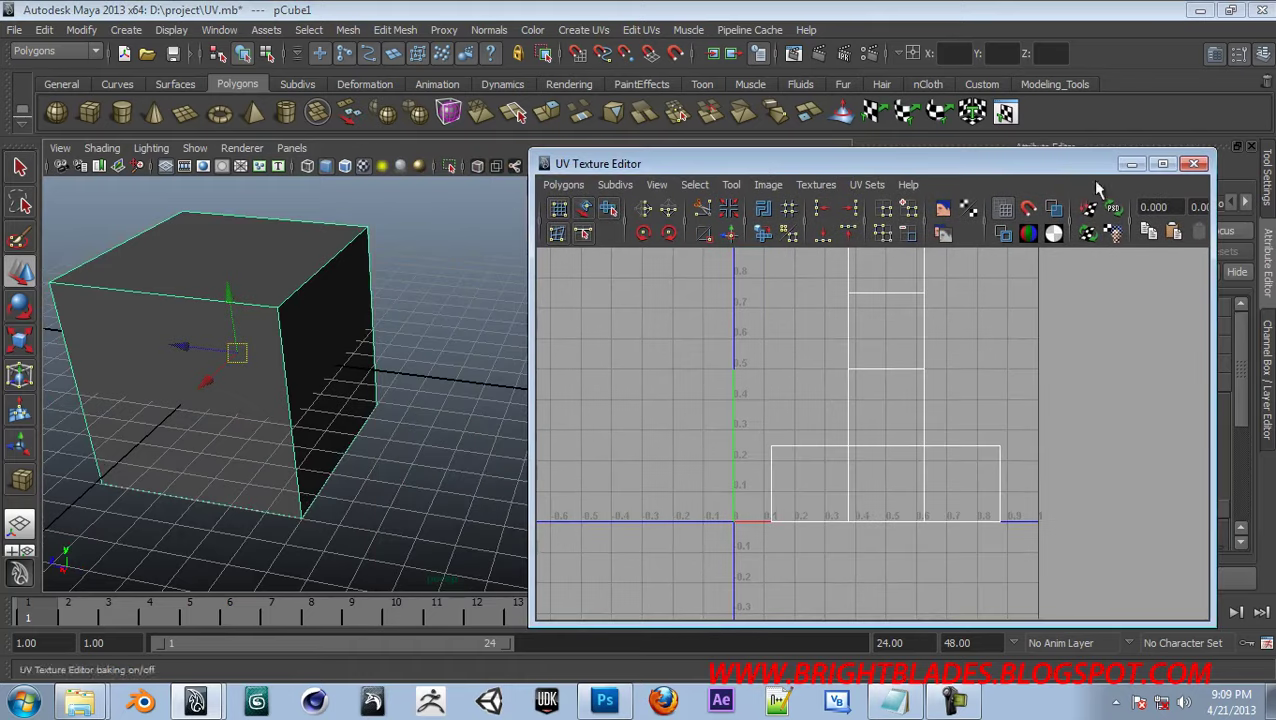
pyautogui.keyDown('alt'); pyautogui.moveTo(958, 481); pyautogui.dragTo(852, 442, button='right'); pyautogui.keyUp('alt')
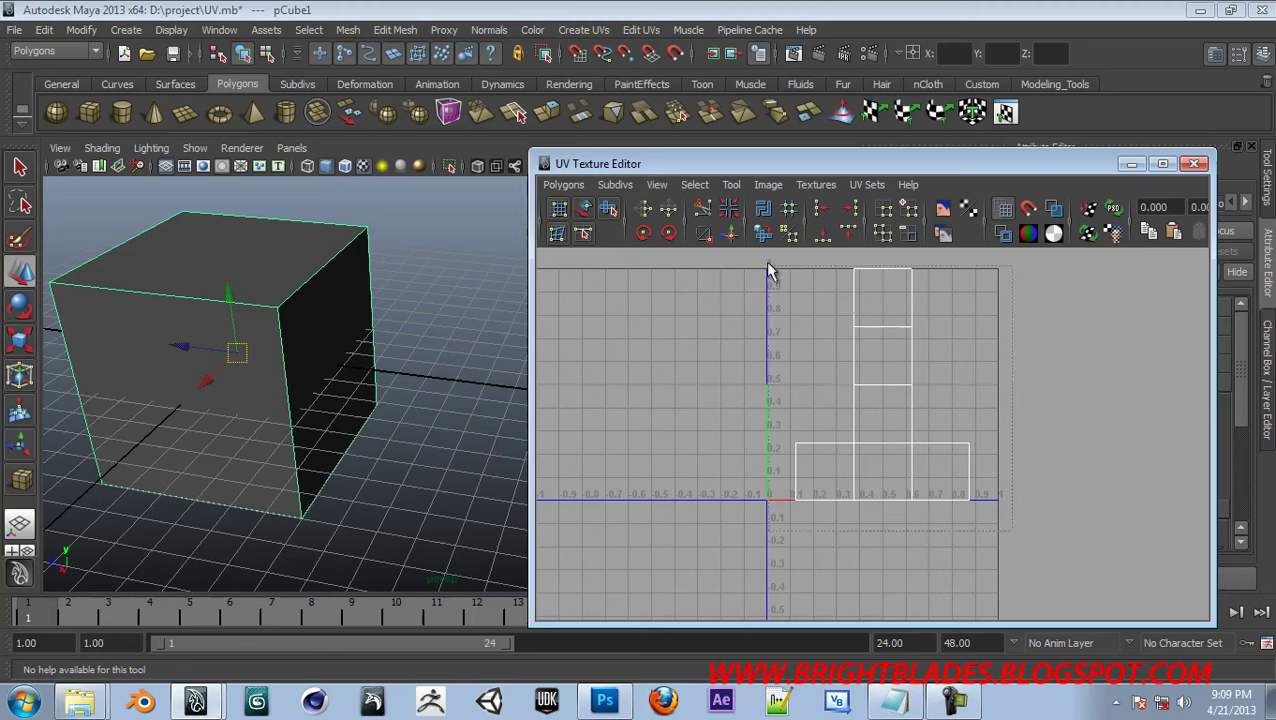
pyautogui.moveTo(866, 441); pyautogui.dragTo(869, 396, button='right')
pyautogui.click(879, 413)
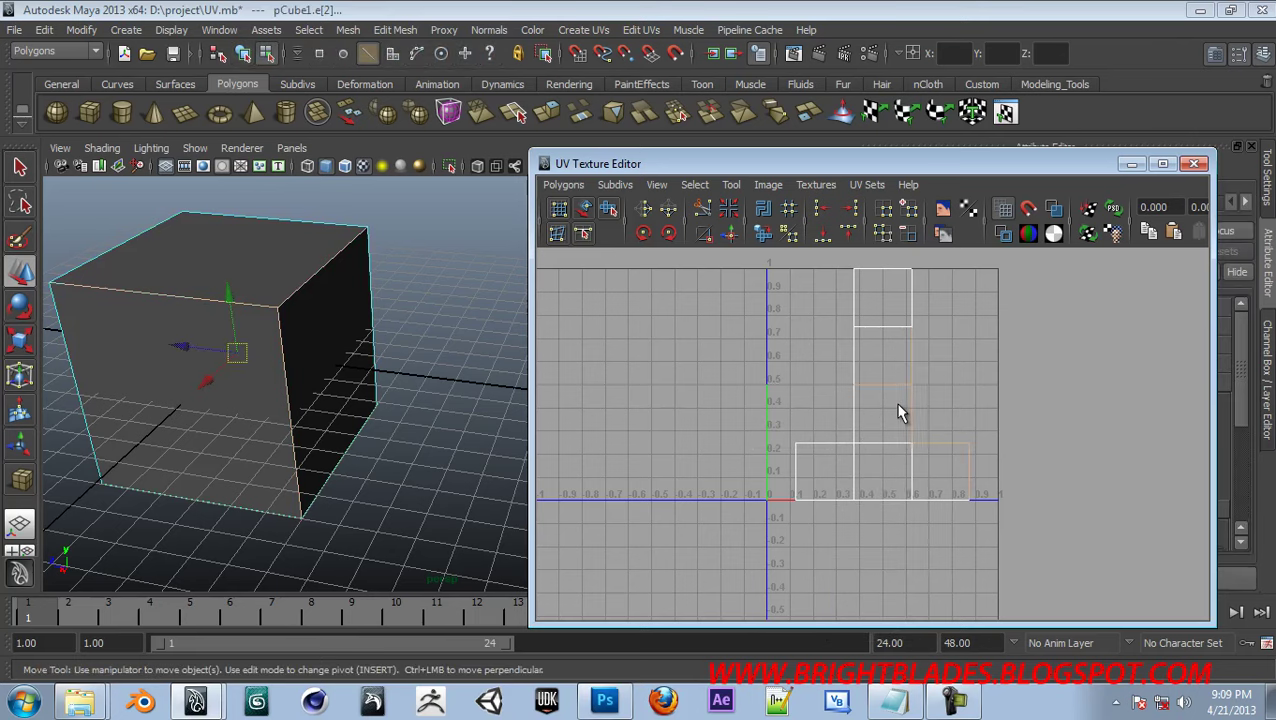
# Grab the cube's whole UV shell with the Move UV Shell Tool, undo trial moves, and open its settings
pyautogui.moveTo(886, 462); pyautogui.dragTo(840, 461, button='right')
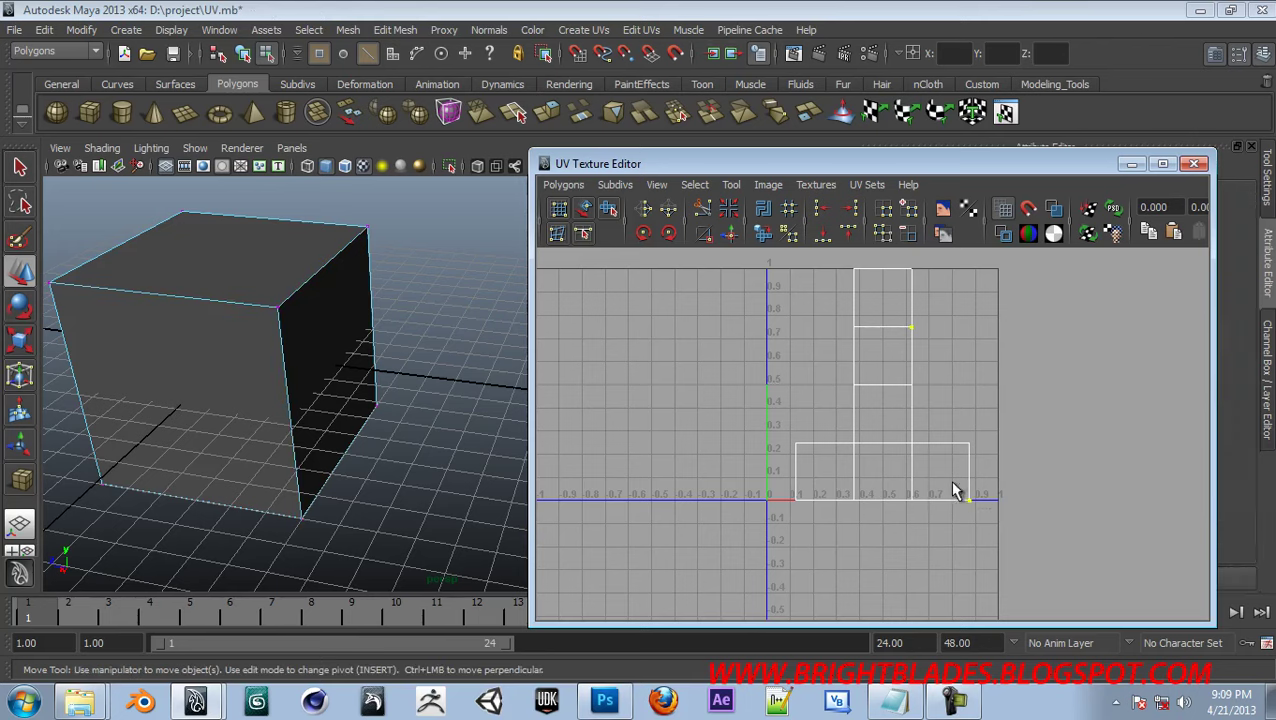
pyautogui.click(962, 494)
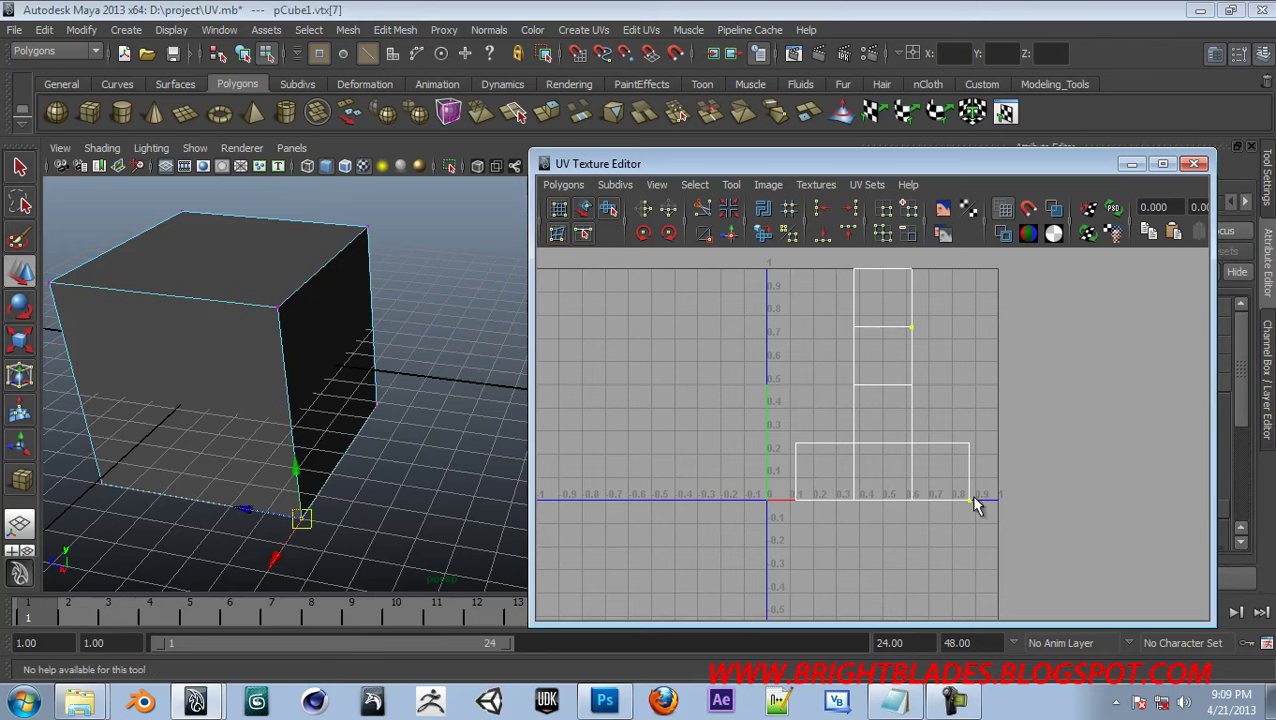
pyautogui.click(729, 185)
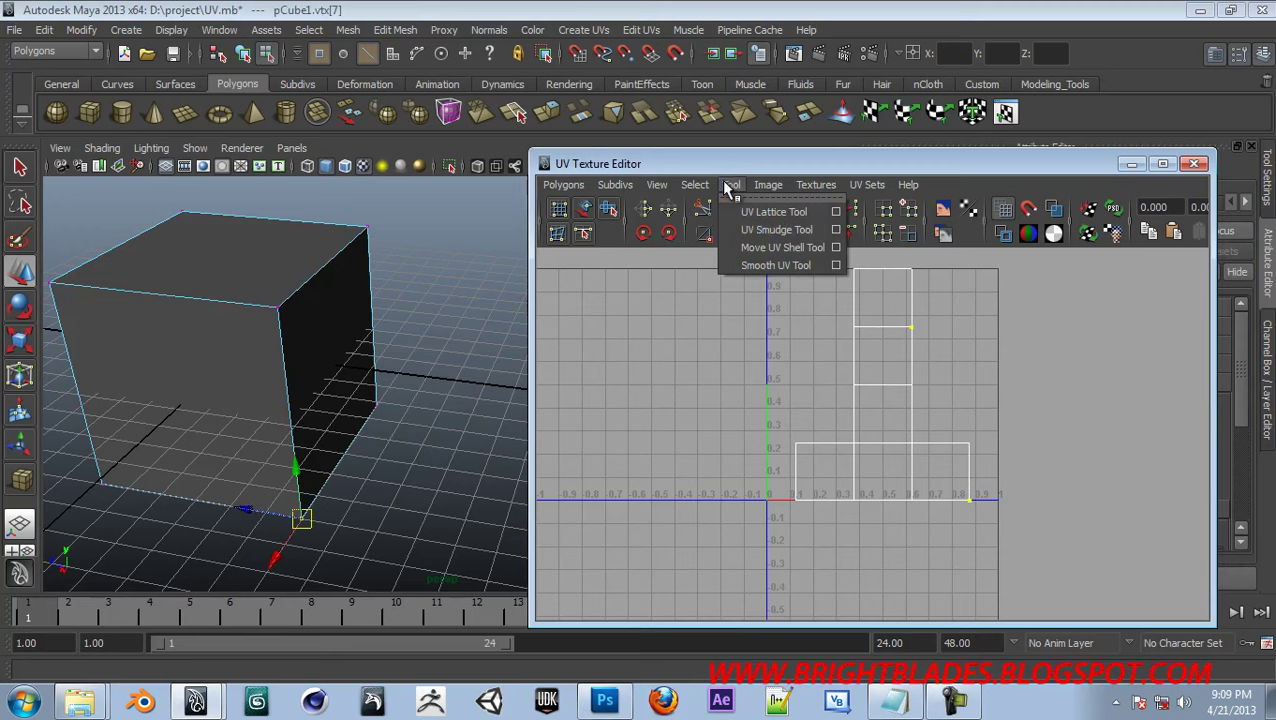
pyautogui.click(787, 249)
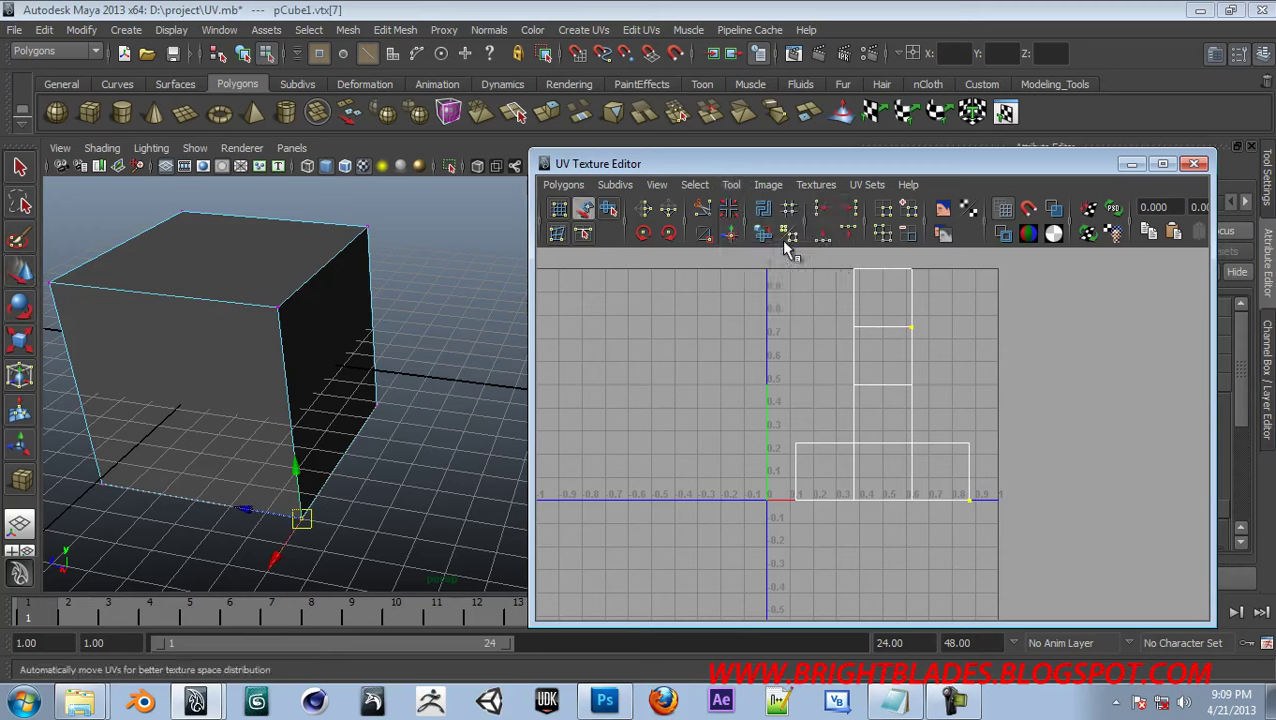
pyautogui.moveTo(1022, 484); pyautogui.dragTo(953, 527)
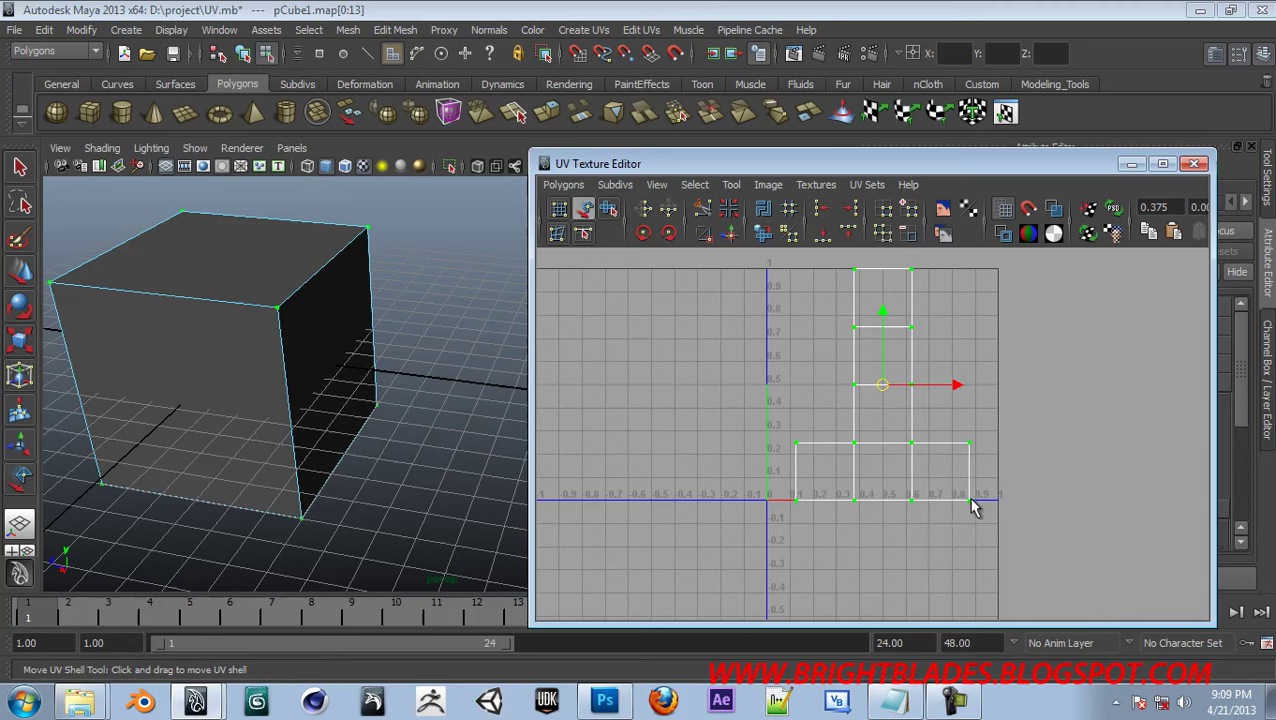
pyautogui.moveTo(972, 507); pyautogui.dragTo(961, 507)
pyautogui.hotkey('ctrl', 'z')
pyautogui.moveTo(953, 389); pyautogui.dragTo(1011, 407)
pyautogui.hotkey('ctrl', 'z')
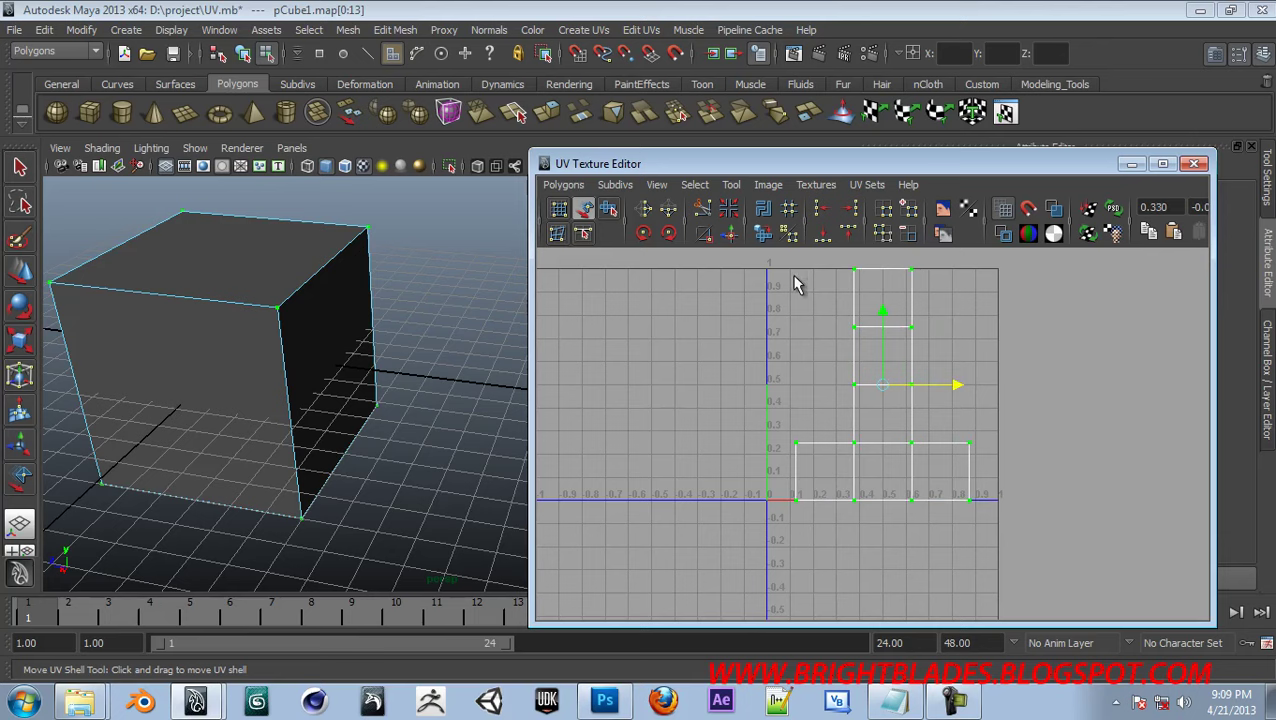
pyautogui.click(731, 184)
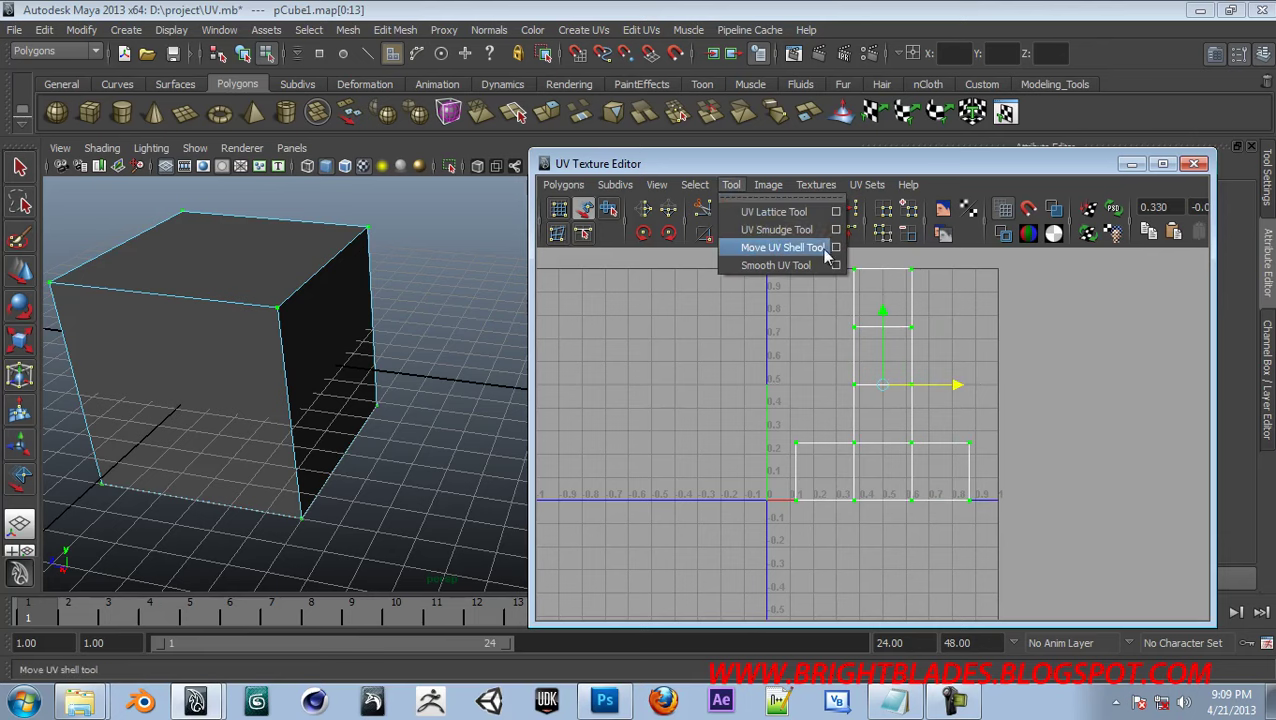
pyautogui.click(836, 247)
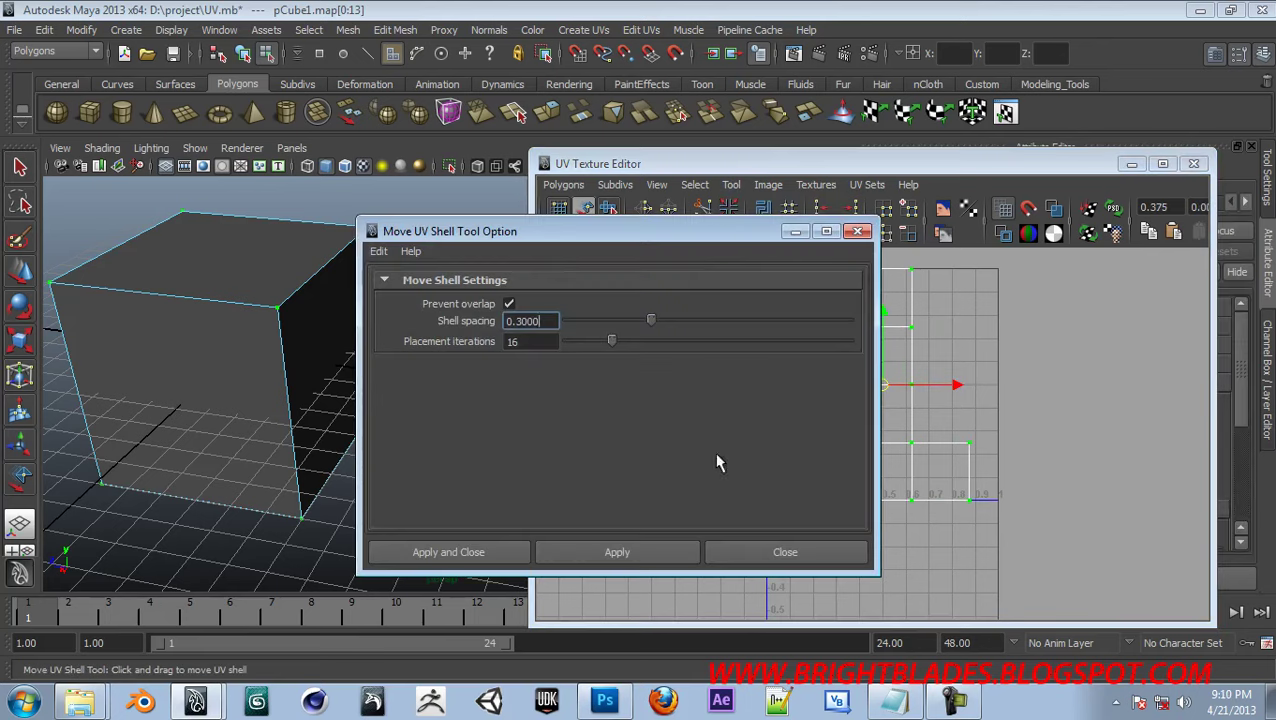
# Close the shell tool settings and reselect the Move UV Shell Tool, undoing a trial nudge
pyautogui.click(803, 549)
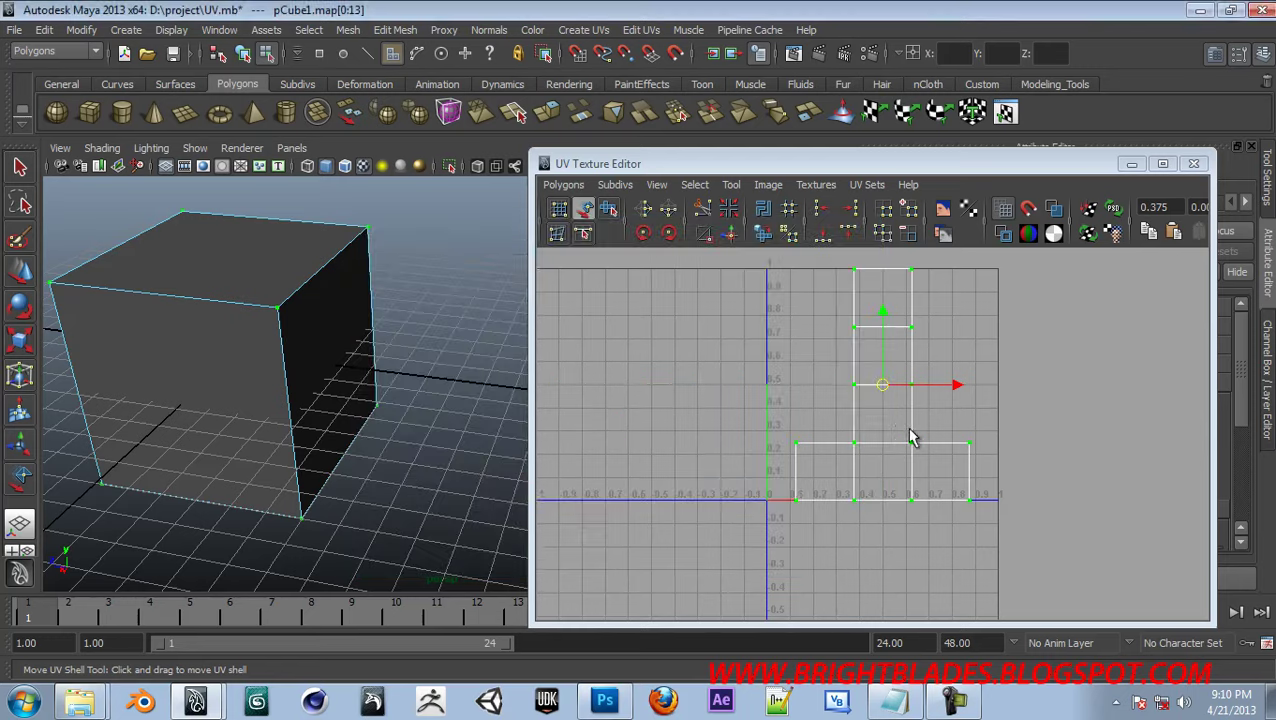
pyautogui.rightClick(897, 426)
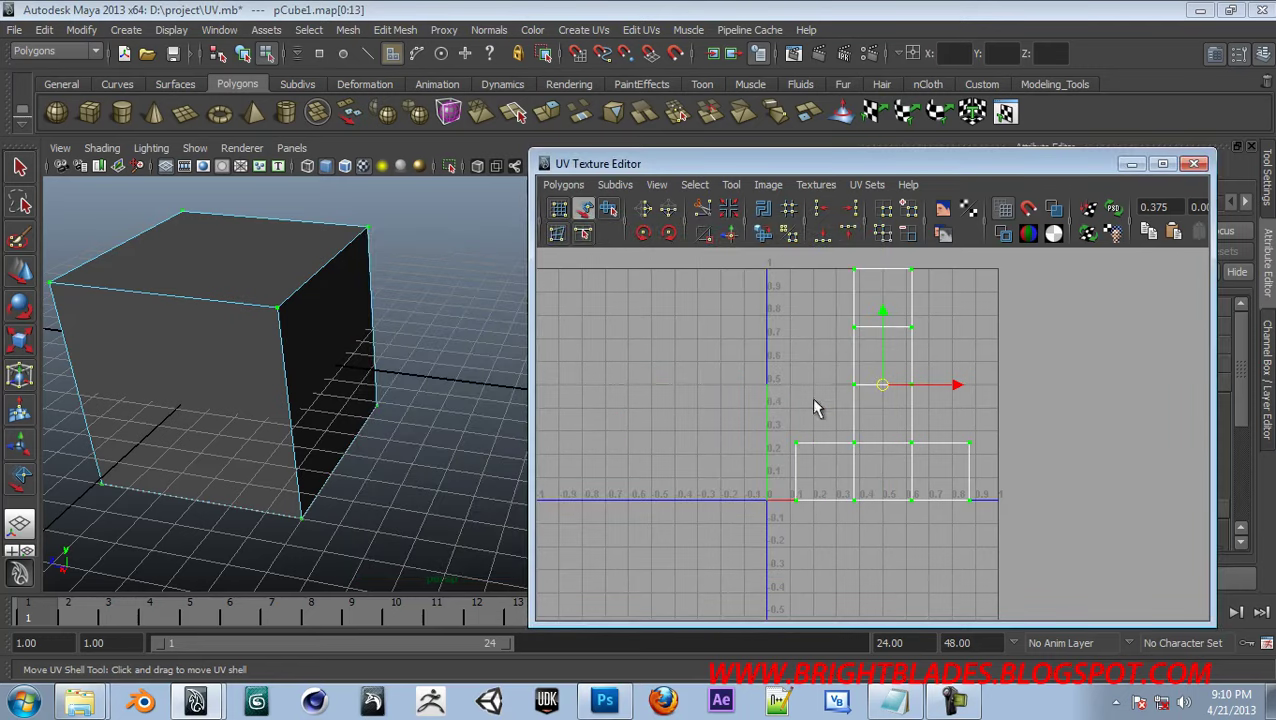
pyautogui.click(948, 314)
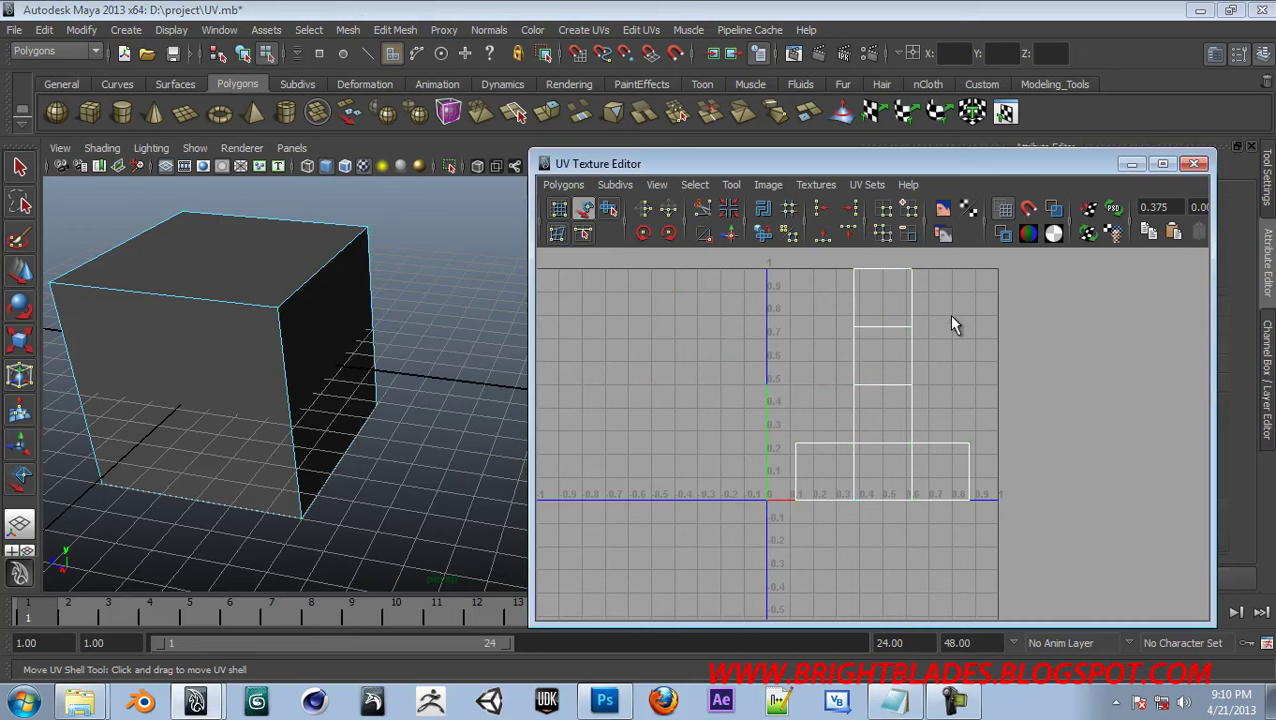
pyautogui.click(731, 184)
pyautogui.click(766, 247)
pyautogui.moveTo(857, 316); pyautogui.dragTo(903, 310)
pyautogui.hotkey('ctrl', 'z')
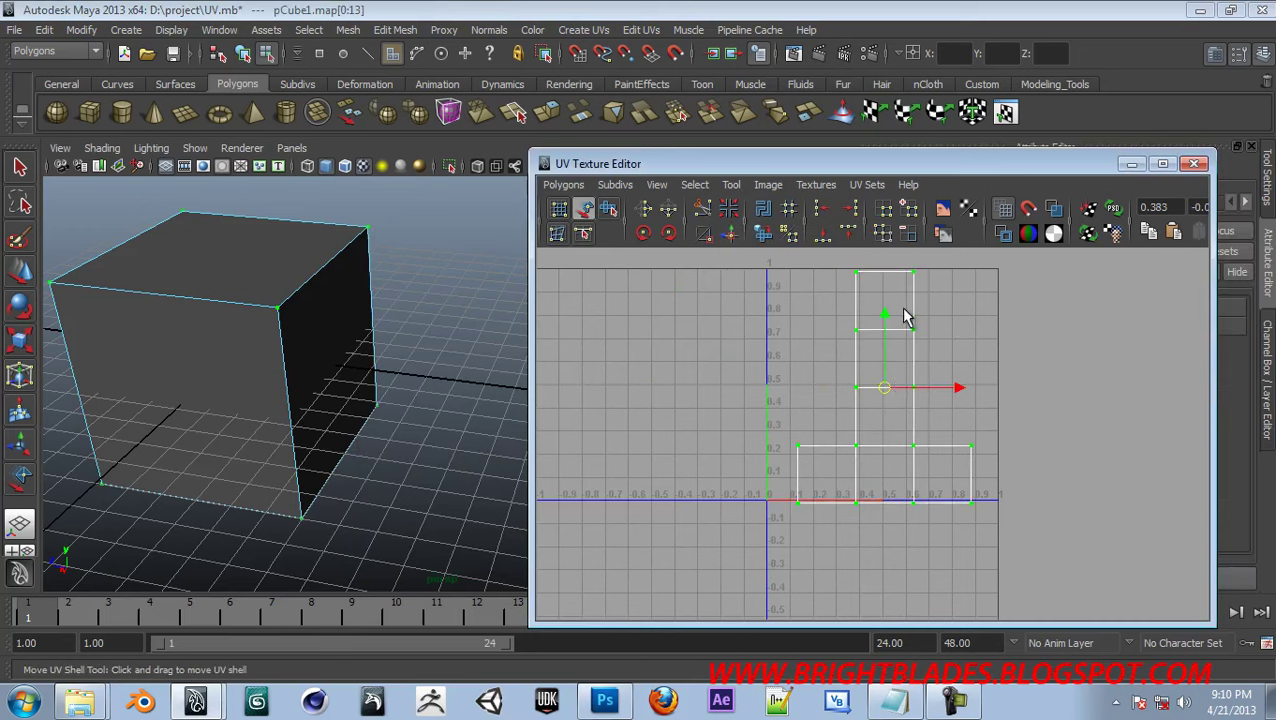
# Scale the UV shell down slightly, shift it left within the 0–1 space, and return to Object Mode
pyautogui.press('r')
pyautogui.moveTo(886, 396); pyautogui.dragTo(872, 402)
pyautogui.press('w')
pyautogui.moveTo(954, 390)
pyautogui.mouseDown()
pyautogui.moveTo(937, 387)
pyautogui.moveTo(963, 395)
pyautogui.mouseUp()
pyautogui.moveTo(225, 342); pyautogui.dragTo(258, 322, button='right')
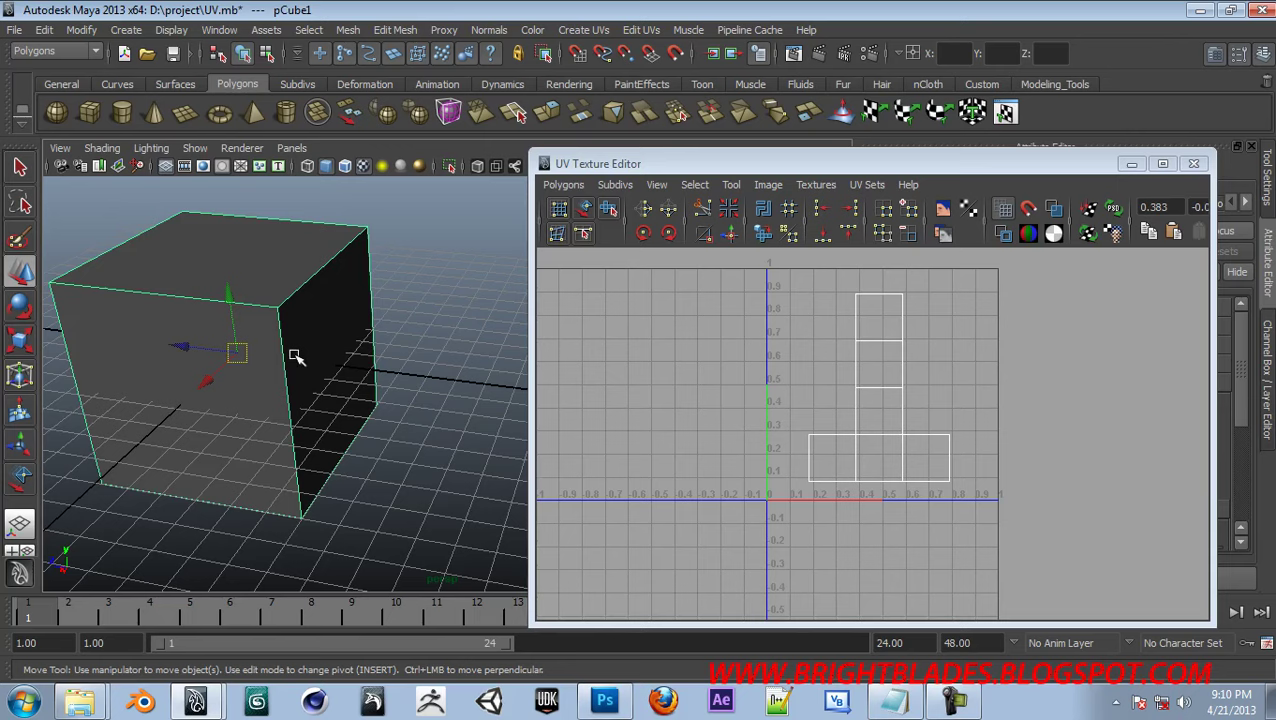
# Delete the cube and create pCylinder1, scaled up about 3.4 times
pyautogui.press('Delete')
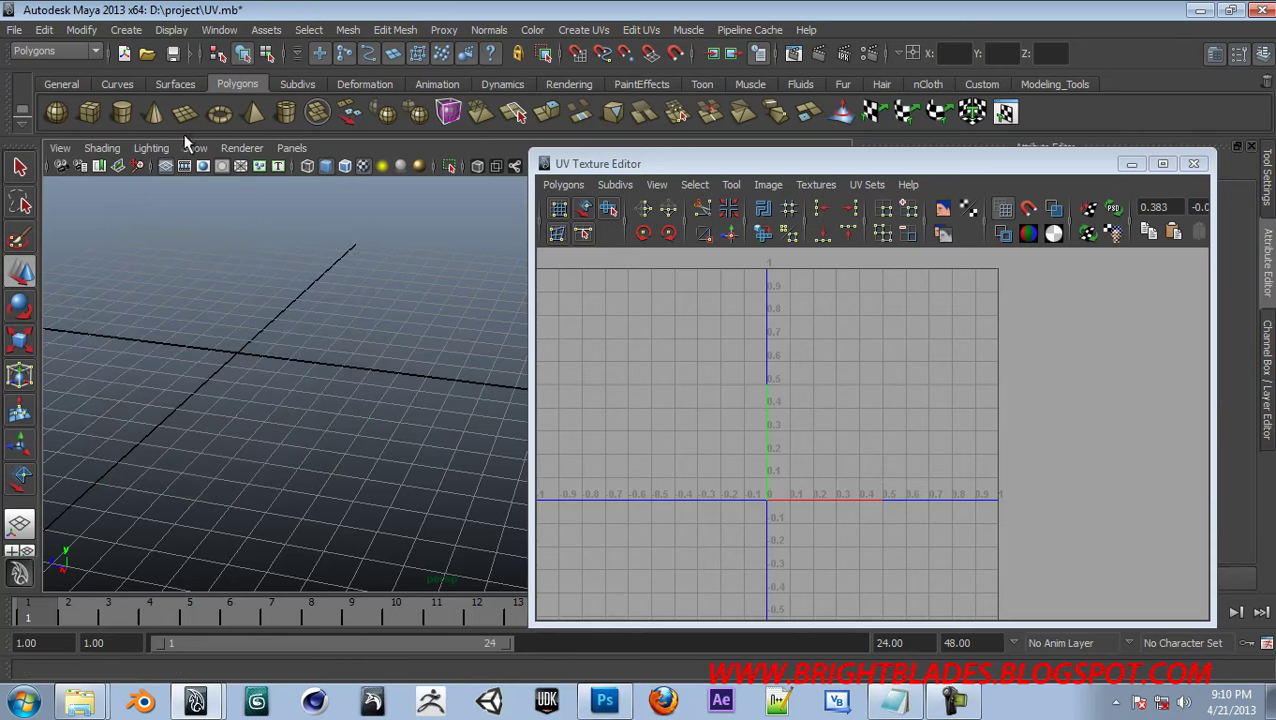
pyautogui.click(121, 115)
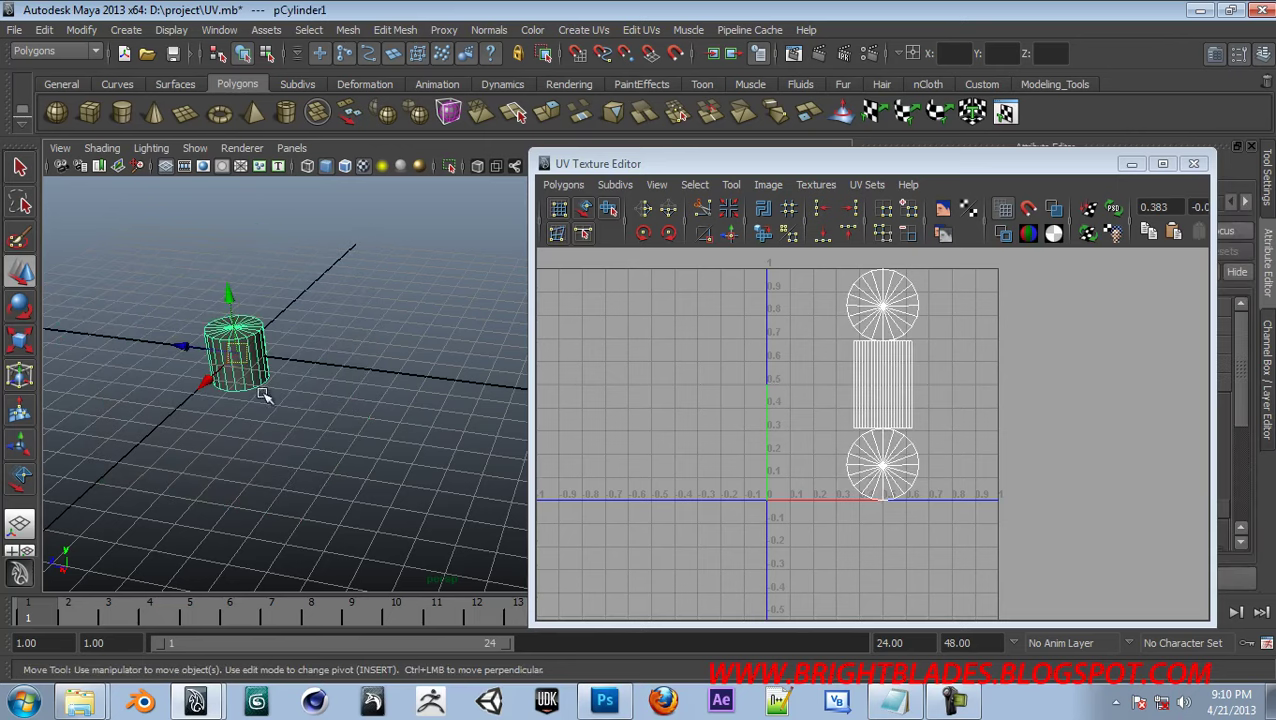
pyautogui.press('r')
pyautogui.moveTo(237, 357); pyautogui.dragTo(340, 415)
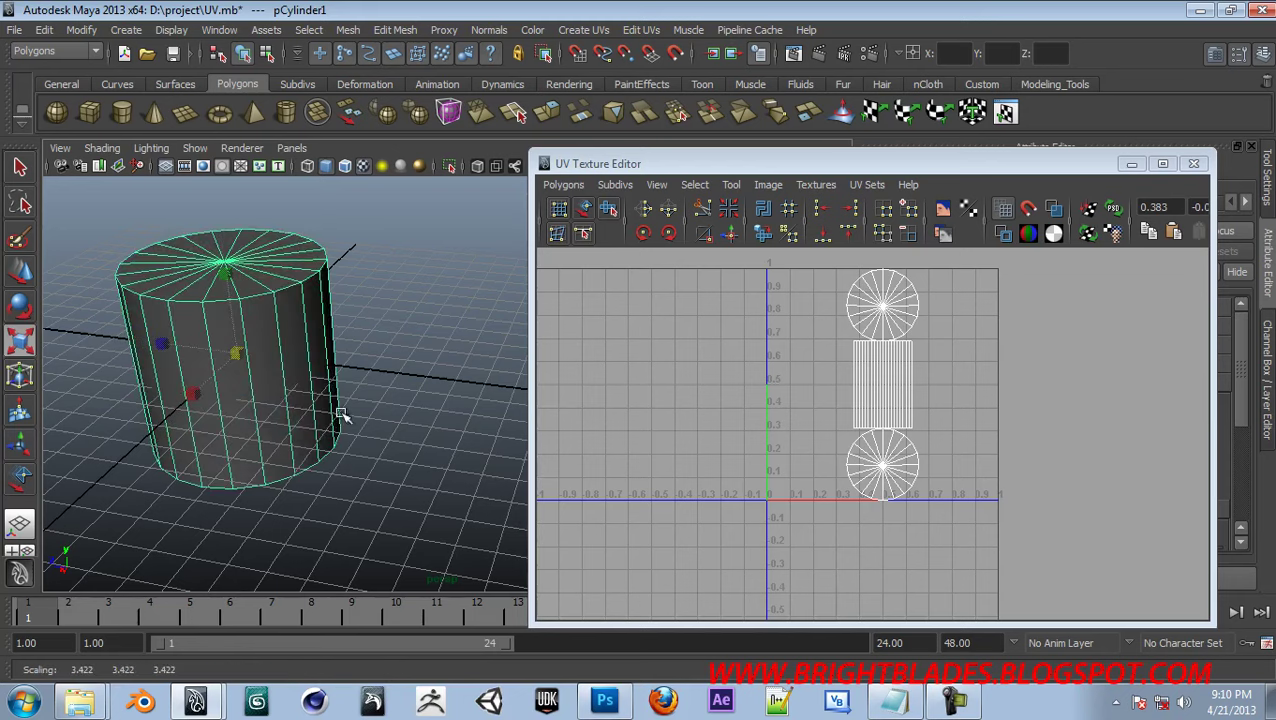
# Select the cylinder's top cap, side and bottom cap faces to see their UV shells, then return to Object Mode
pyautogui.moveTo(232, 277); pyautogui.dragTo(232, 312, button='right')
pyautogui.click(245, 280)
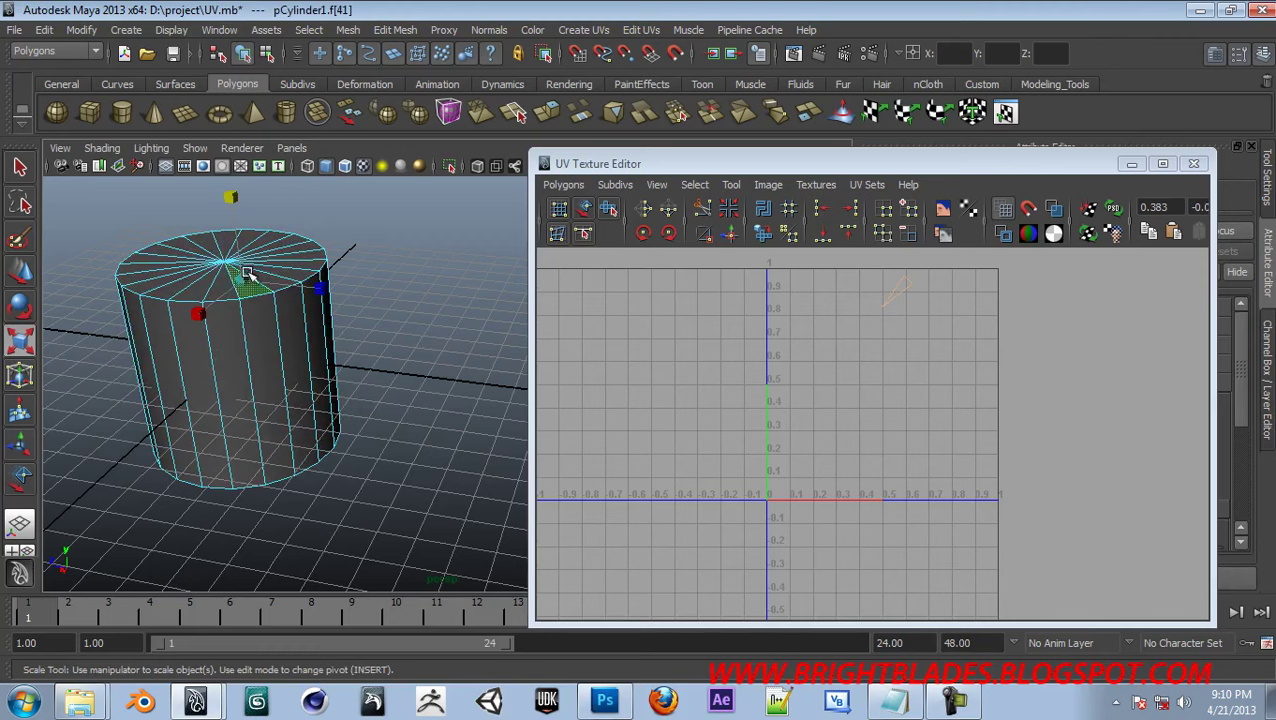
pyautogui.doubleClick(205, 272)
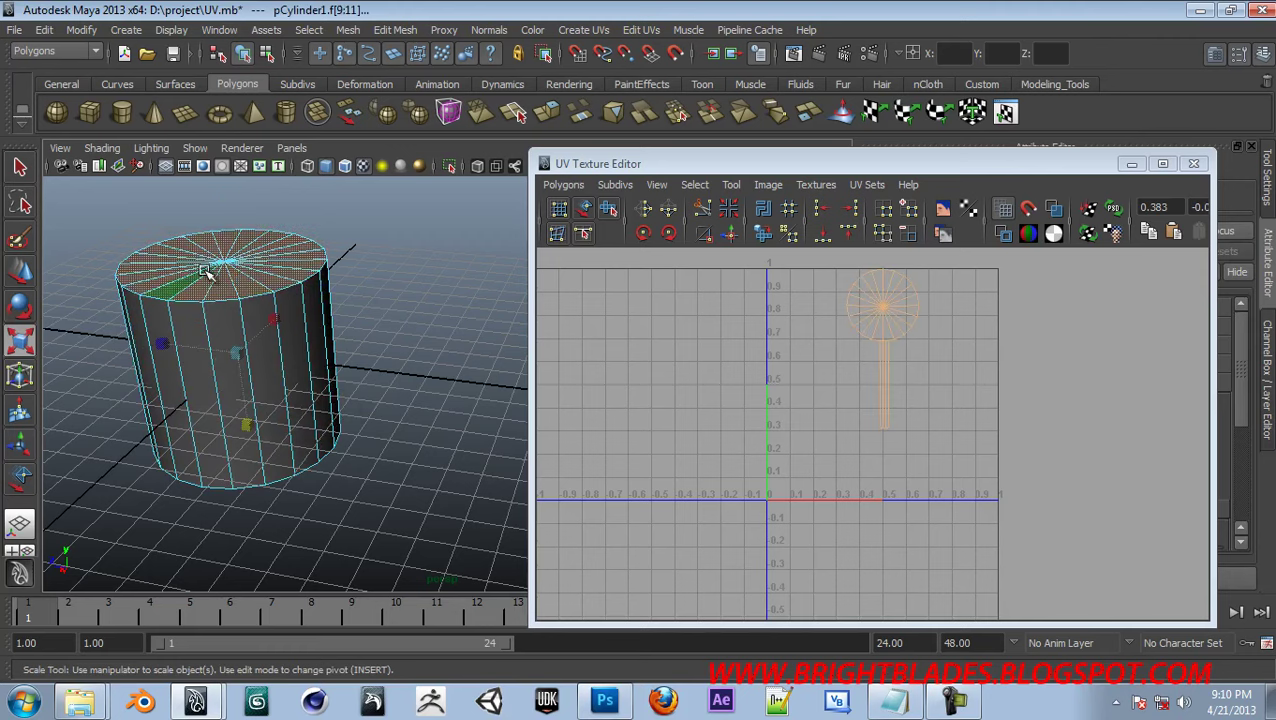
pyautogui.moveTo(310, 350); pyautogui.dragTo(66, 402)
pyautogui.keyDown('alt'); pyautogui.moveTo(312, 484); pyautogui.dragTo(251, 404); pyautogui.keyUp('alt')
pyautogui.doubleClick(222, 432)
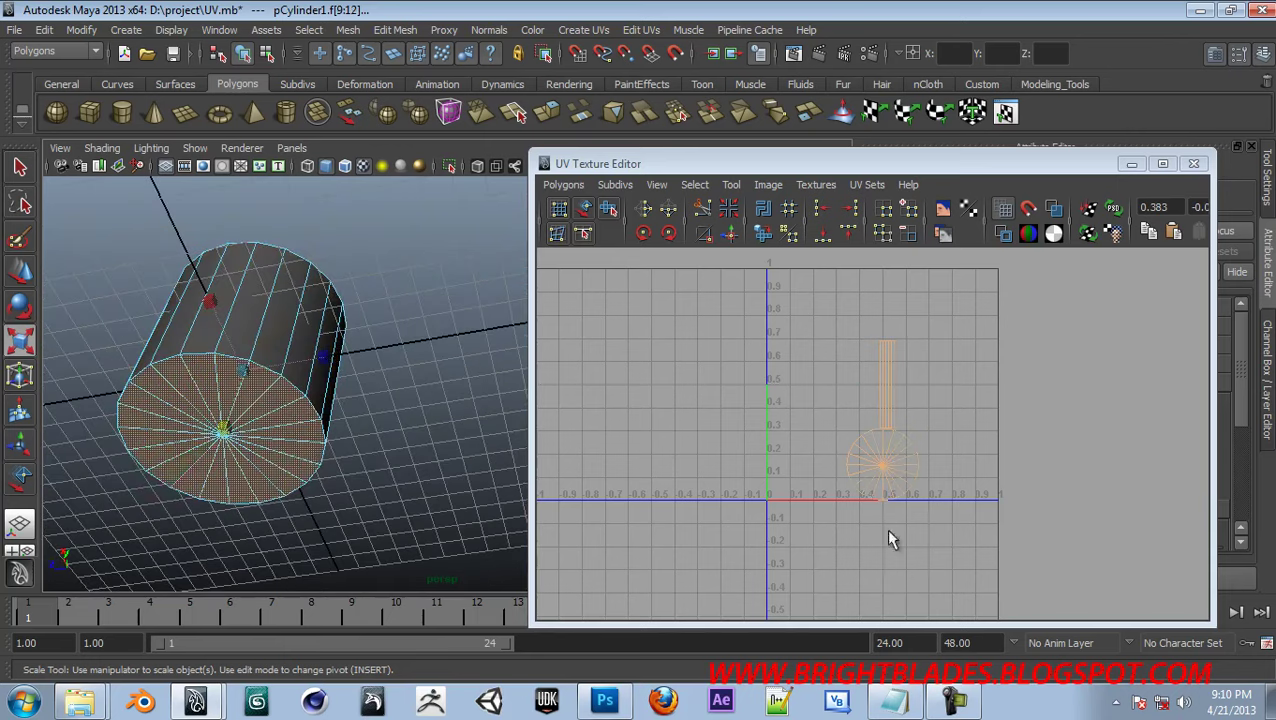
pyautogui.keyDown('alt'); pyautogui.moveTo(393, 322); pyautogui.dragTo(353, 436); pyautogui.keyUp('alt')
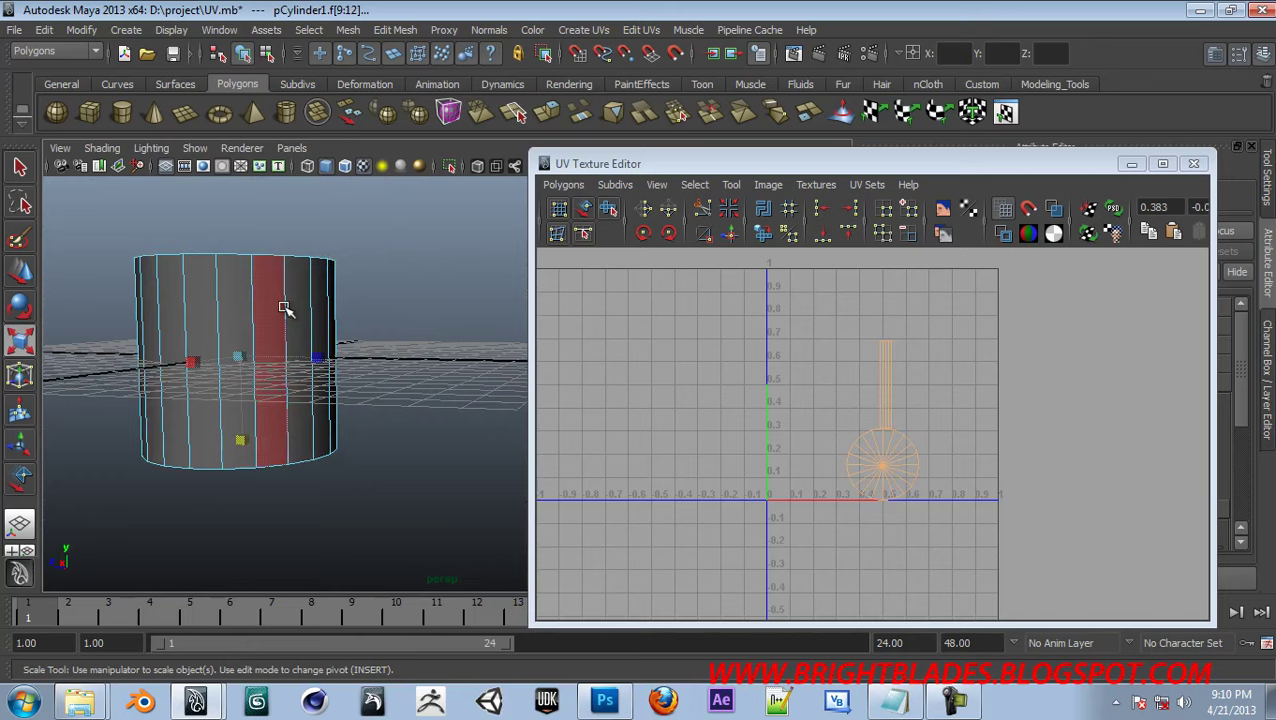
pyautogui.press('F8')
pyautogui.scroll(1, 950, 382)
pyautogui.keyDown('alt'); pyautogui.moveTo(988, 399); pyautogui.dragTo(890, 445, button='middle'); pyautogui.keyUp('alt')
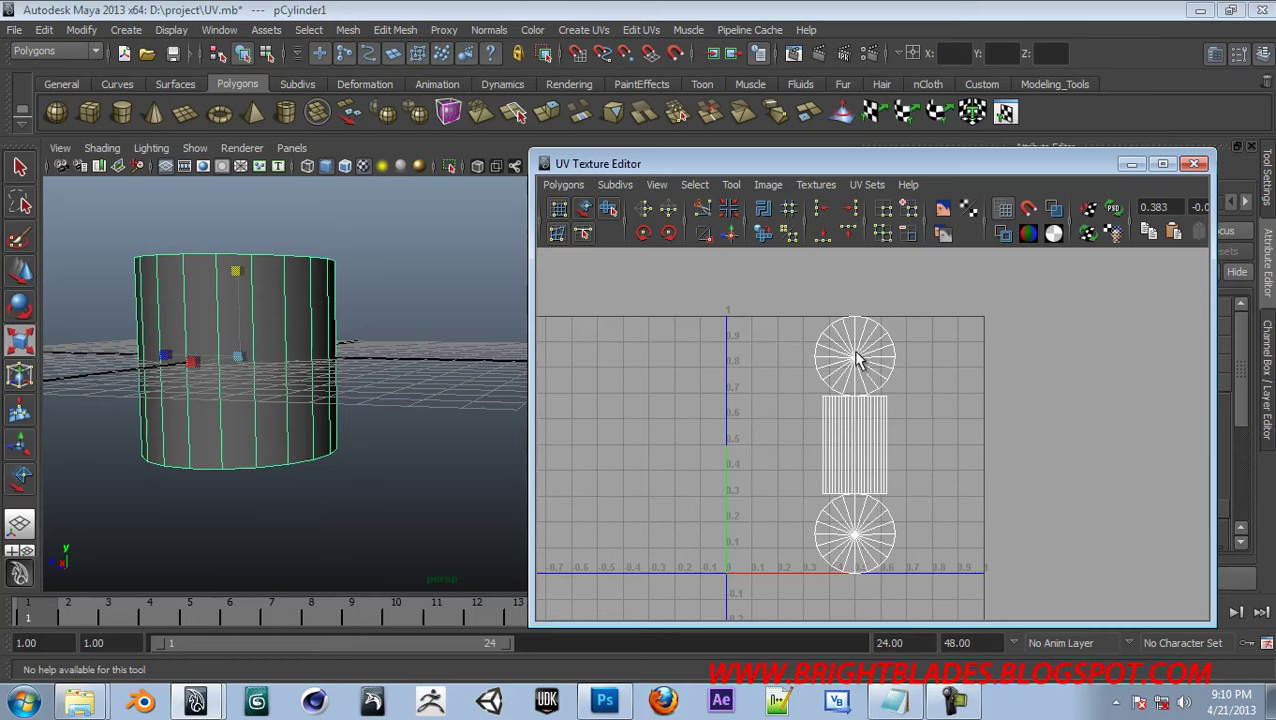
# With the Move UV Shell tool, set both cap UV circles side by side at the top and lower the side strip
pyautogui.click(735, 185)
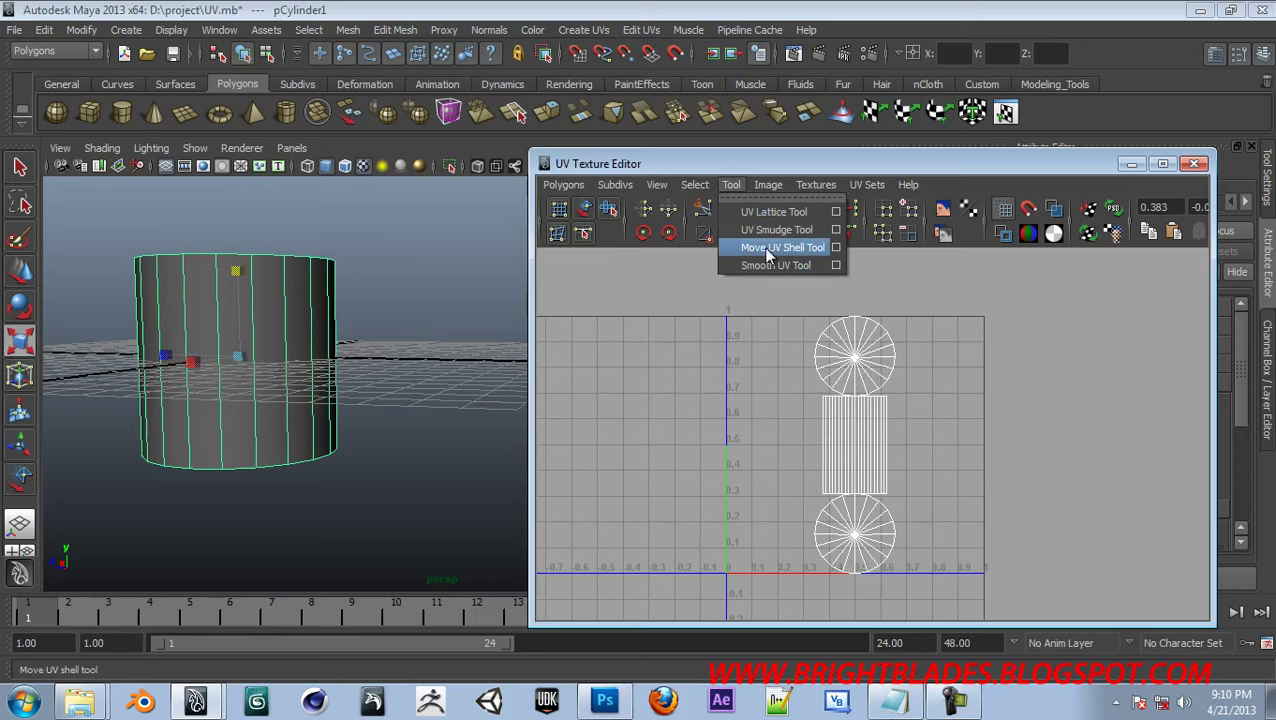
pyautogui.click(765, 248)
pyautogui.click(858, 366)
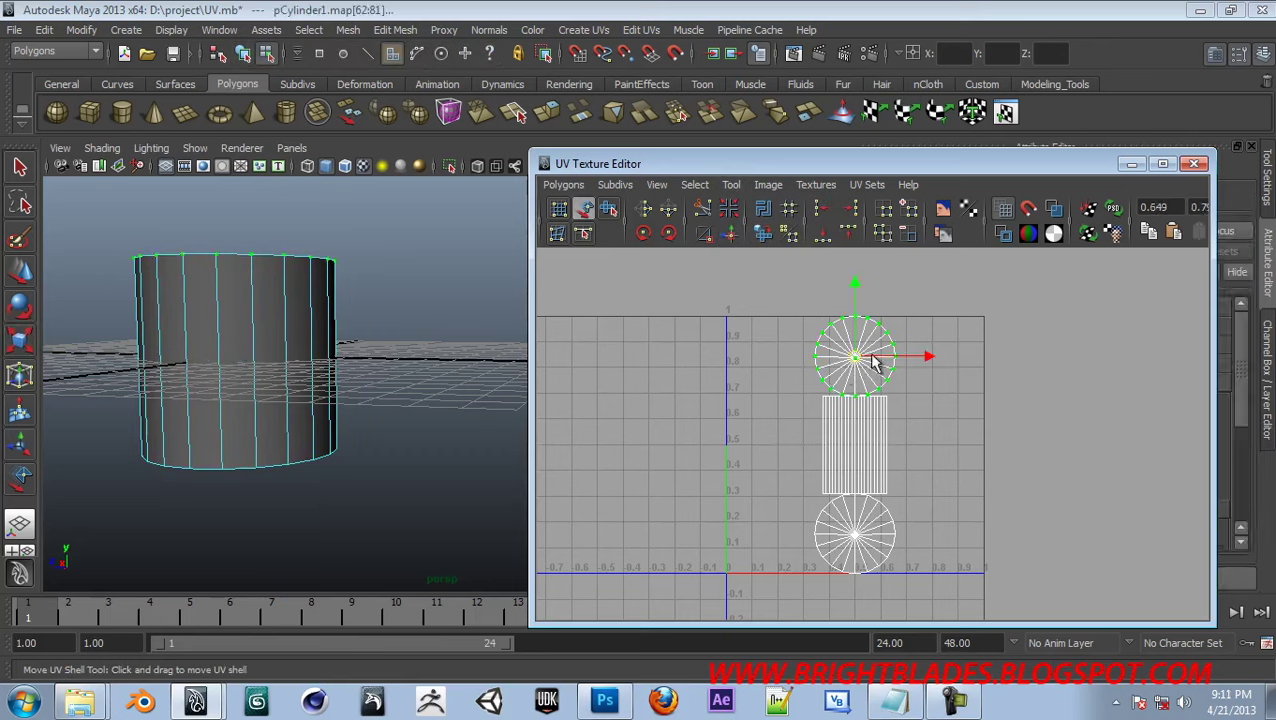
pyautogui.moveTo(856, 360); pyautogui.dragTo(790, 367)
pyautogui.click(806, 538)
pyautogui.moveTo(853, 540); pyautogui.dragTo(903, 362)
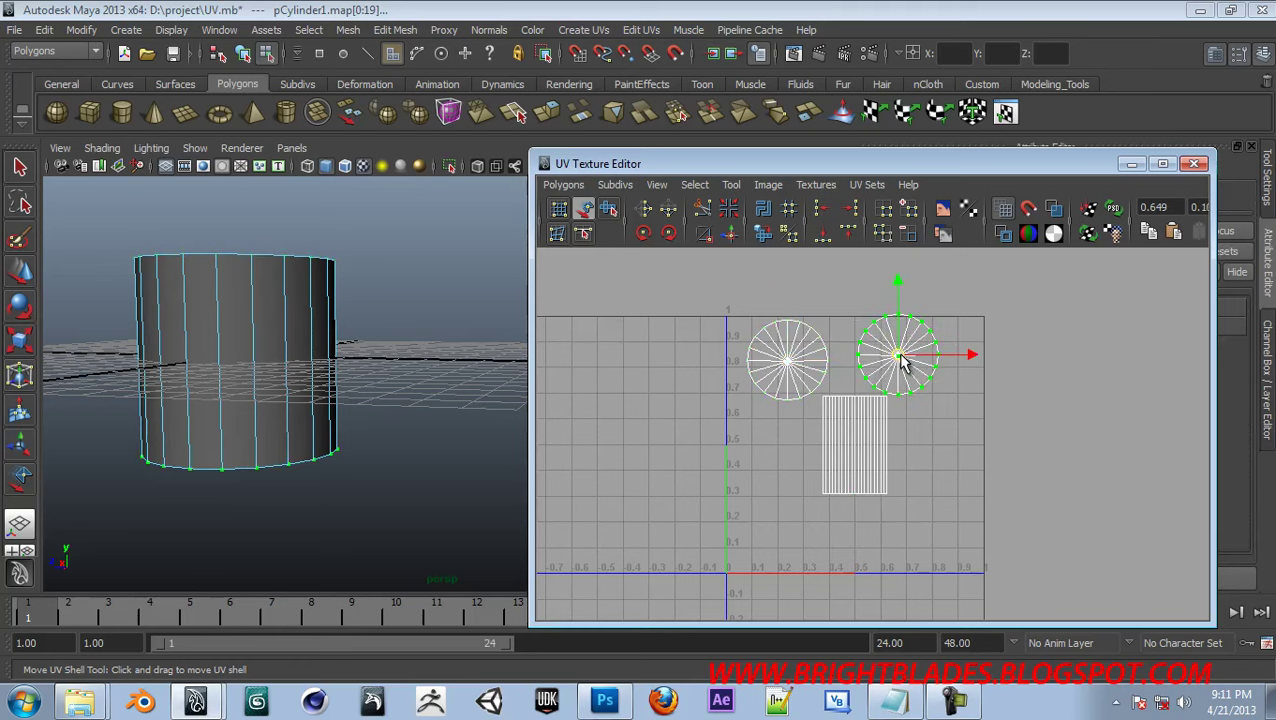
pyautogui.click(858, 455)
pyautogui.moveTo(858, 450); pyautogui.dragTo(855, 508)
# Clear the UV selection, return to object mode and select the whole cylinder
pyautogui.click(974, 425)
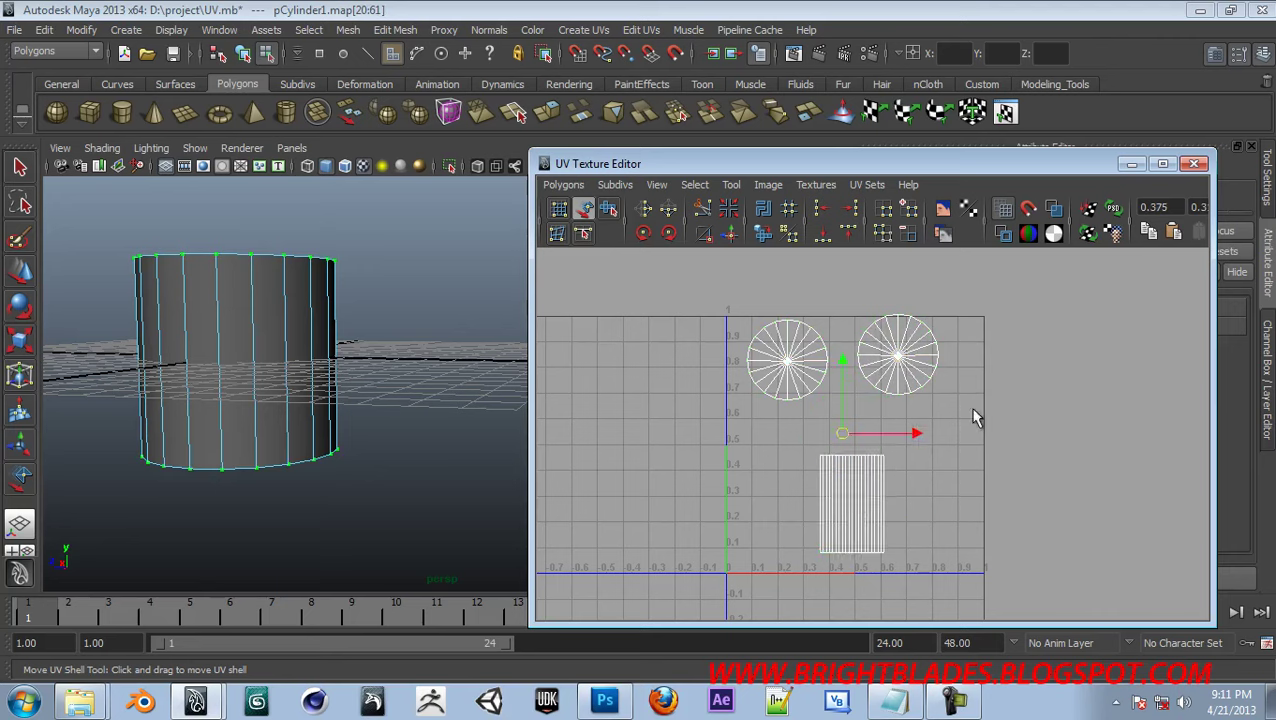
pyautogui.moveTo(256, 331); pyautogui.dragTo(255, 596, button='right')
pyautogui.click(282, 313)
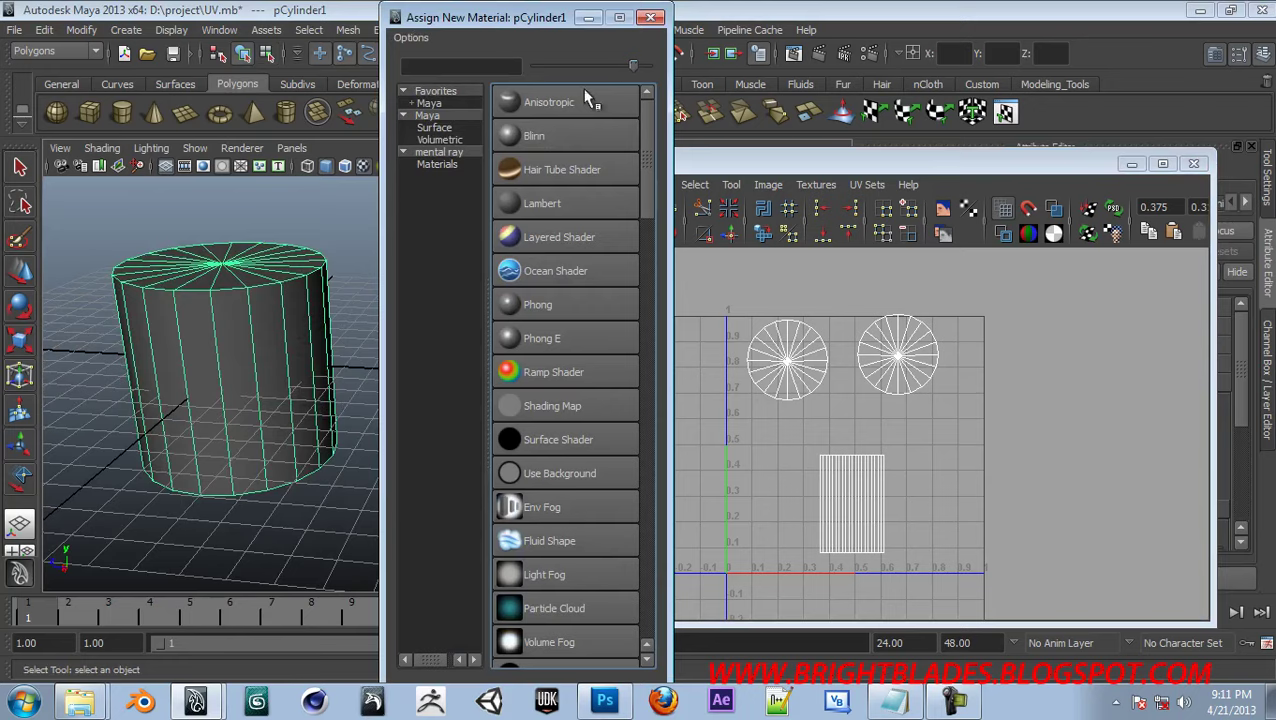
# Assign the cylinder a new Blinn with a Checker map on Color, then restore the UV editor
pyautogui.click(548, 132)
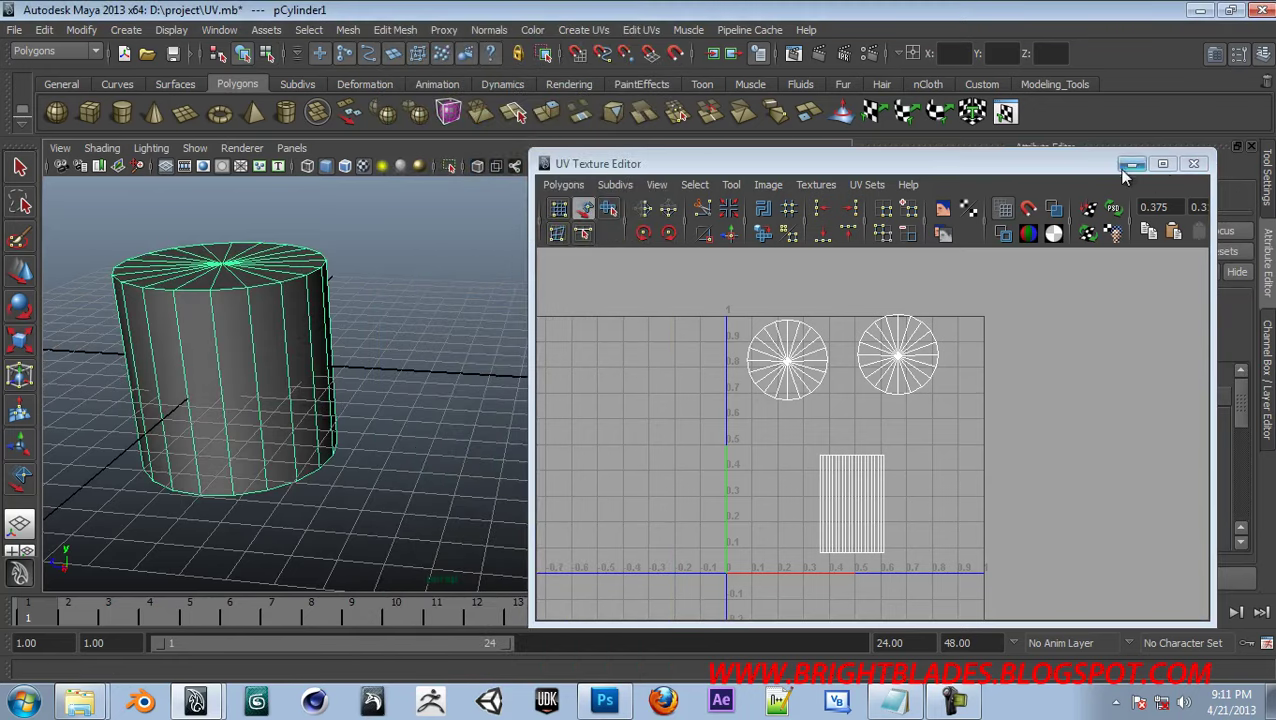
pyautogui.click(1131, 164)
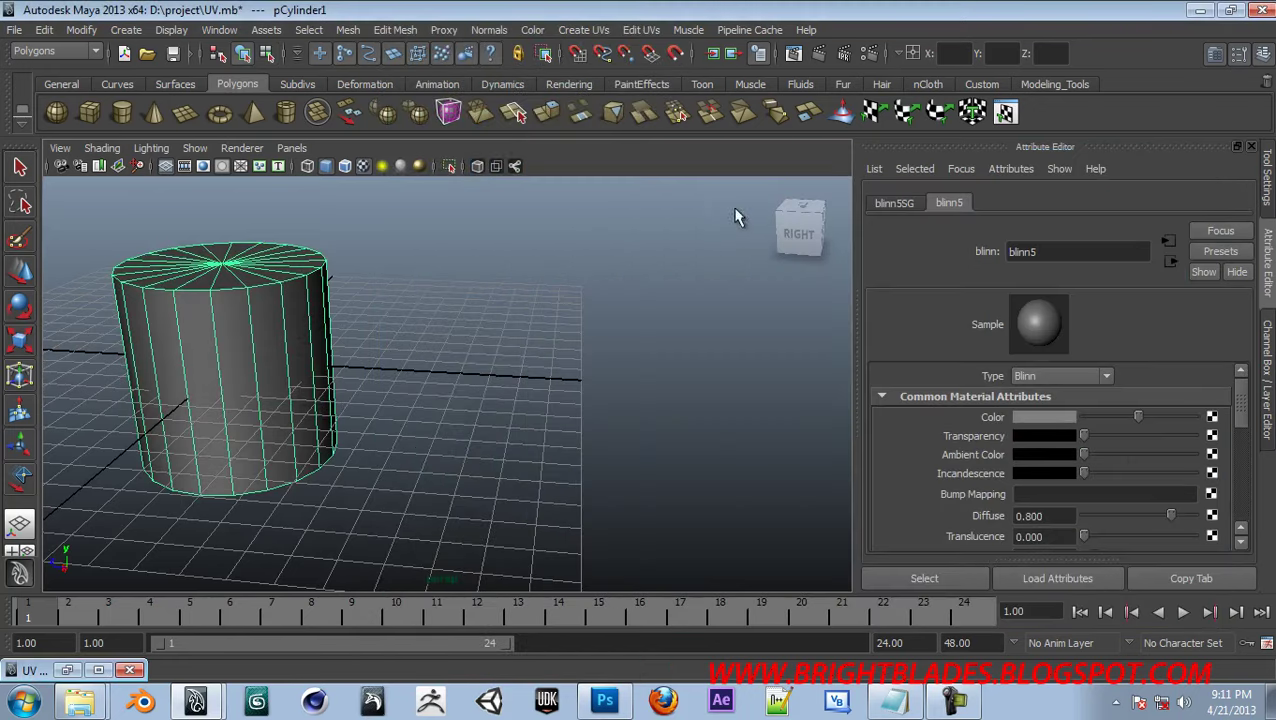
pyautogui.click(616, 223)
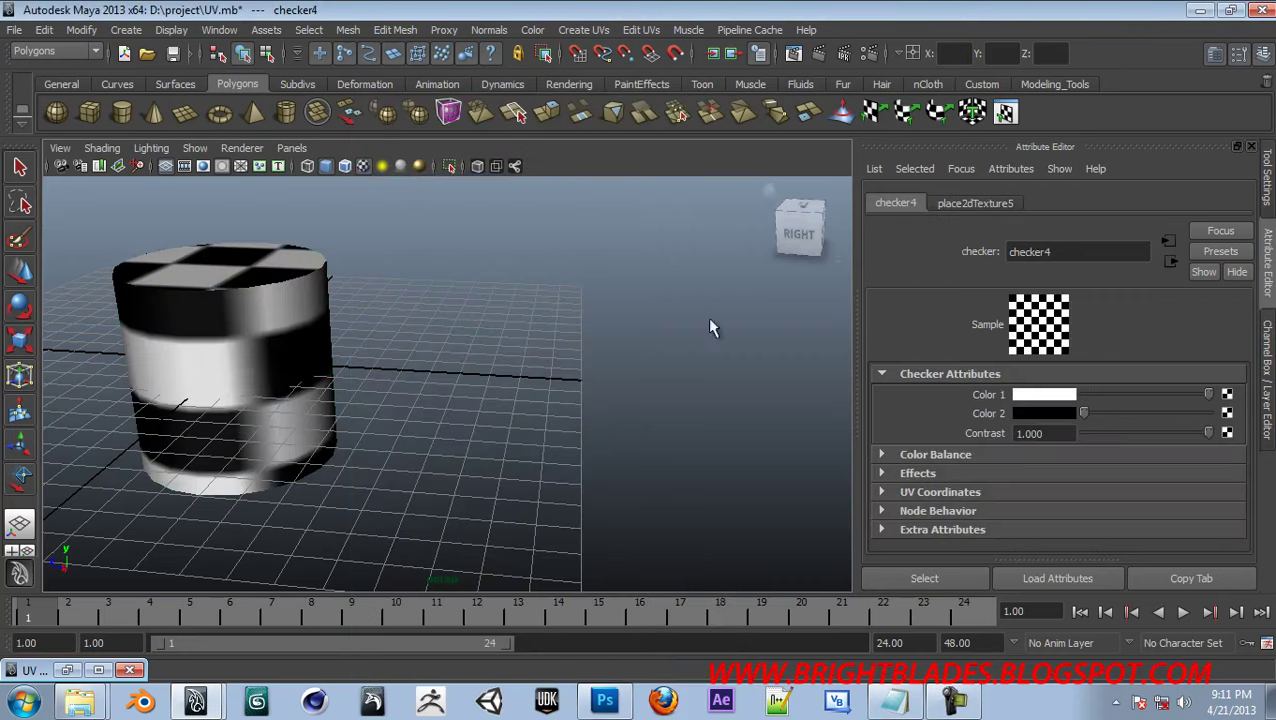
pyautogui.keyDown('alt'); pyautogui.moveTo(253, 352); pyautogui.dragTo(475, 373); pyautogui.keyUp('alt')
pyautogui.keyDown('alt'); pyautogui.moveTo(667, 372); pyautogui.dragTo(298, 396); pyautogui.keyUp('alt')
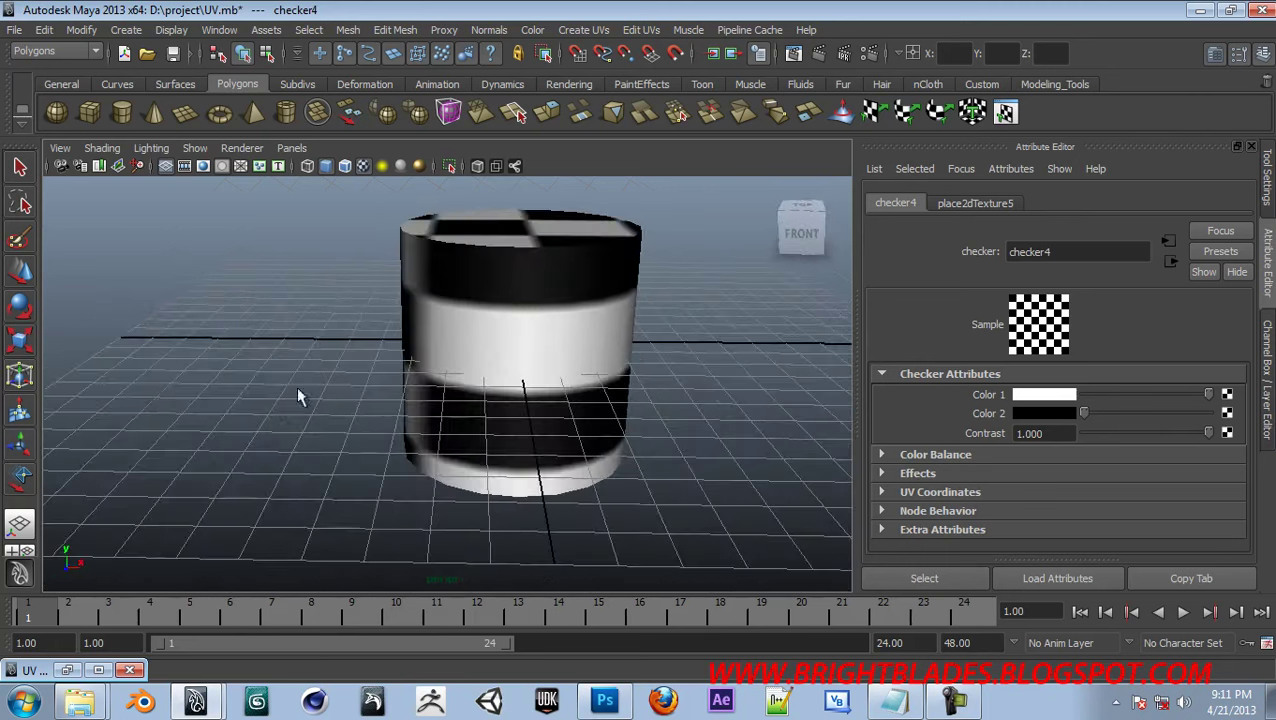
pyautogui.click(66, 669)
# Frame the cylinder and scale its side UV strip to span the full 0–1 width
pyautogui.click(484, 340)
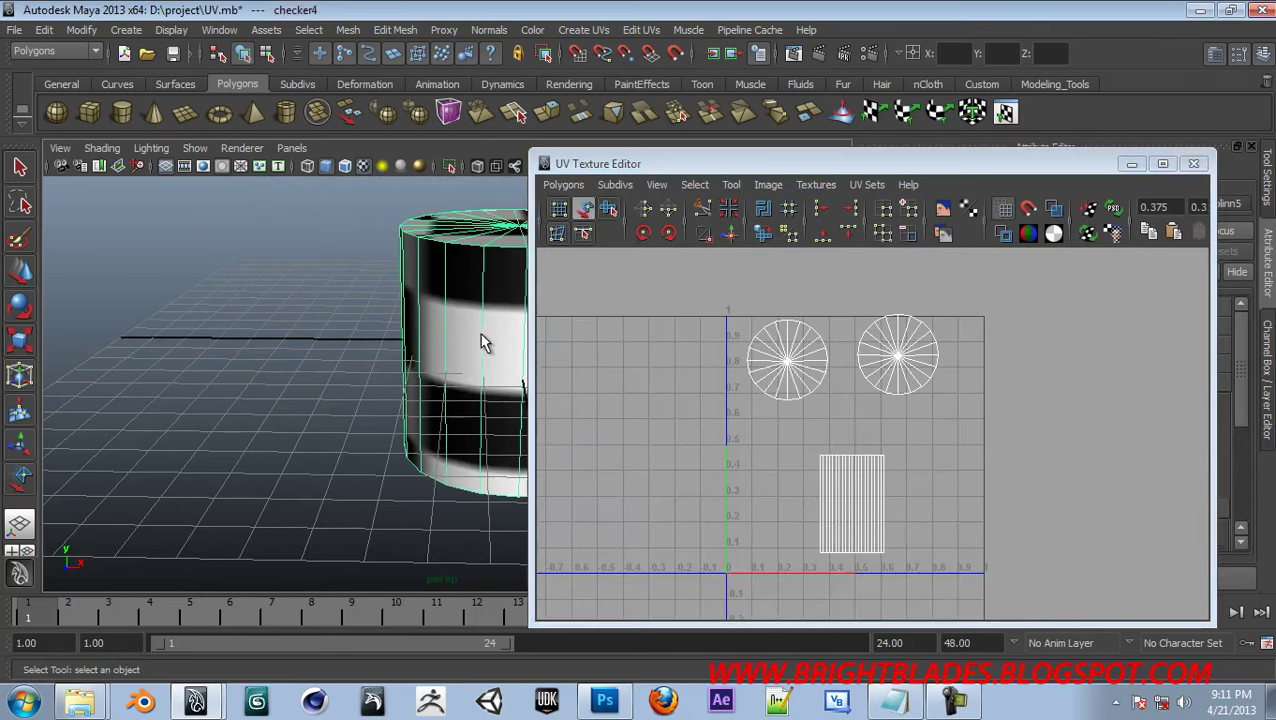
pyautogui.press('f')
pyautogui.click(731, 186)
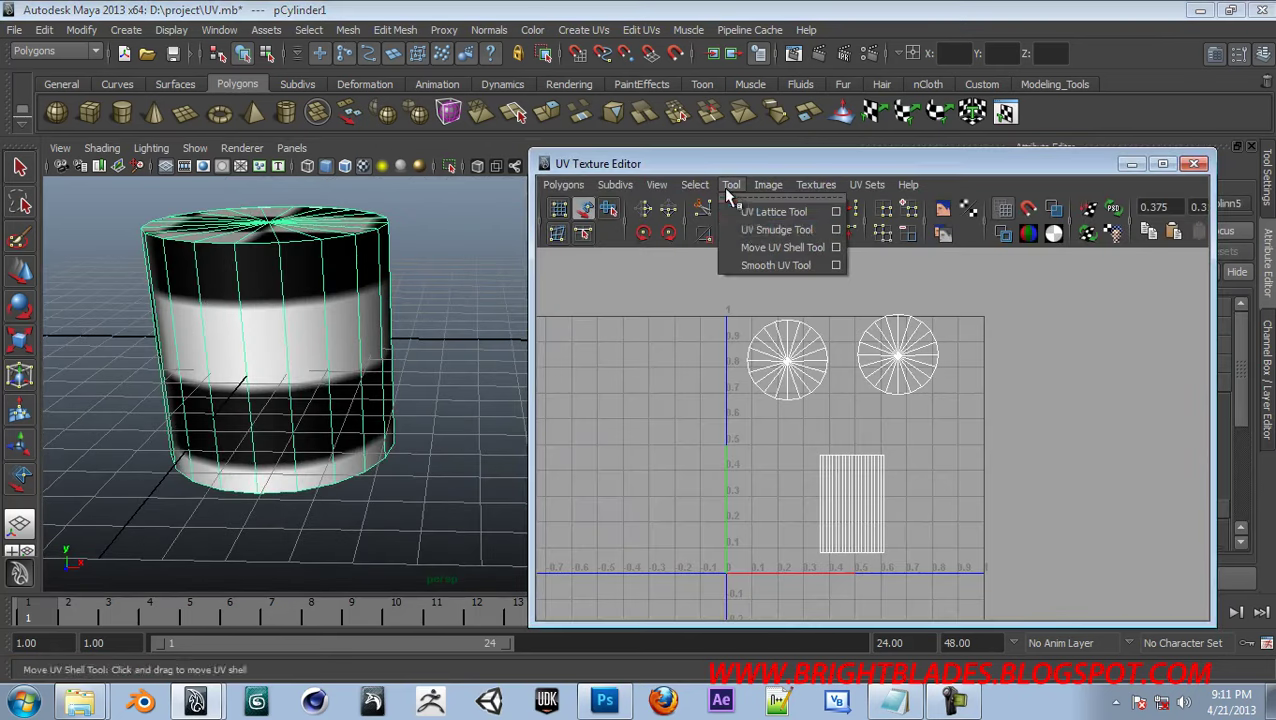
pyautogui.click(775, 245)
pyautogui.moveTo(731, 508); pyautogui.dragTo(730, 508)
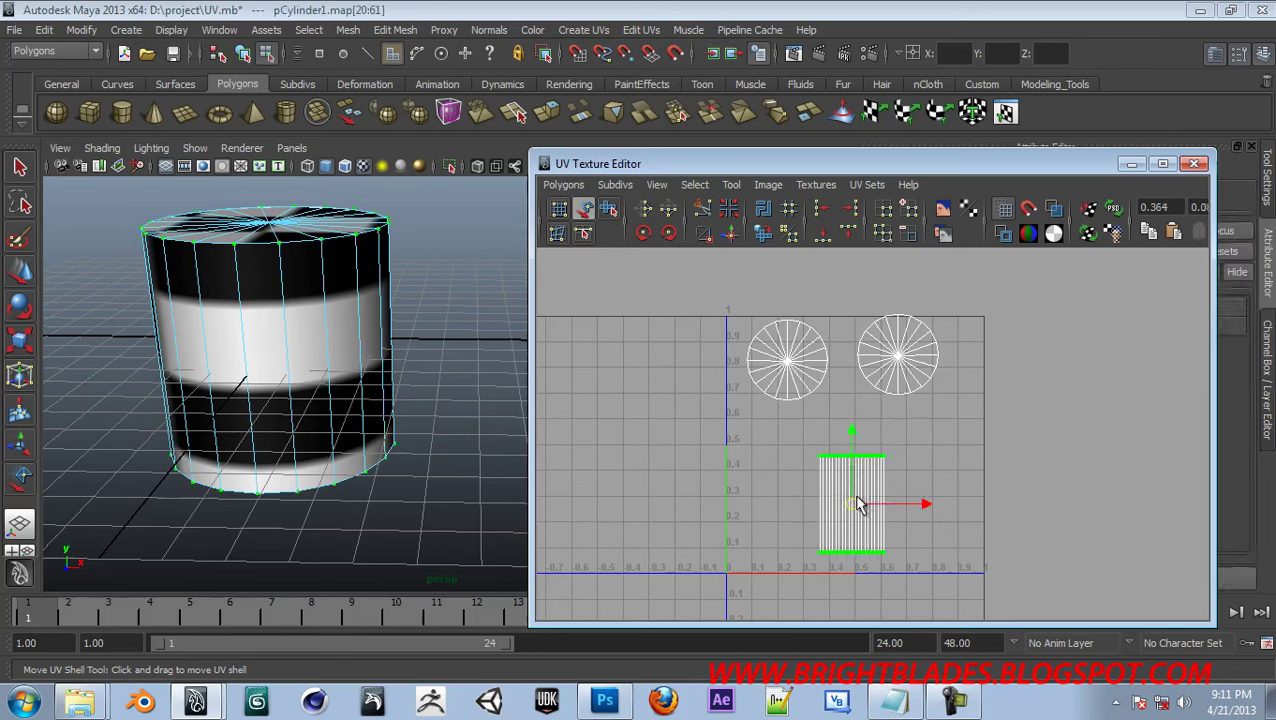
pyautogui.moveTo(921, 511); pyautogui.dragTo(1106, 531)
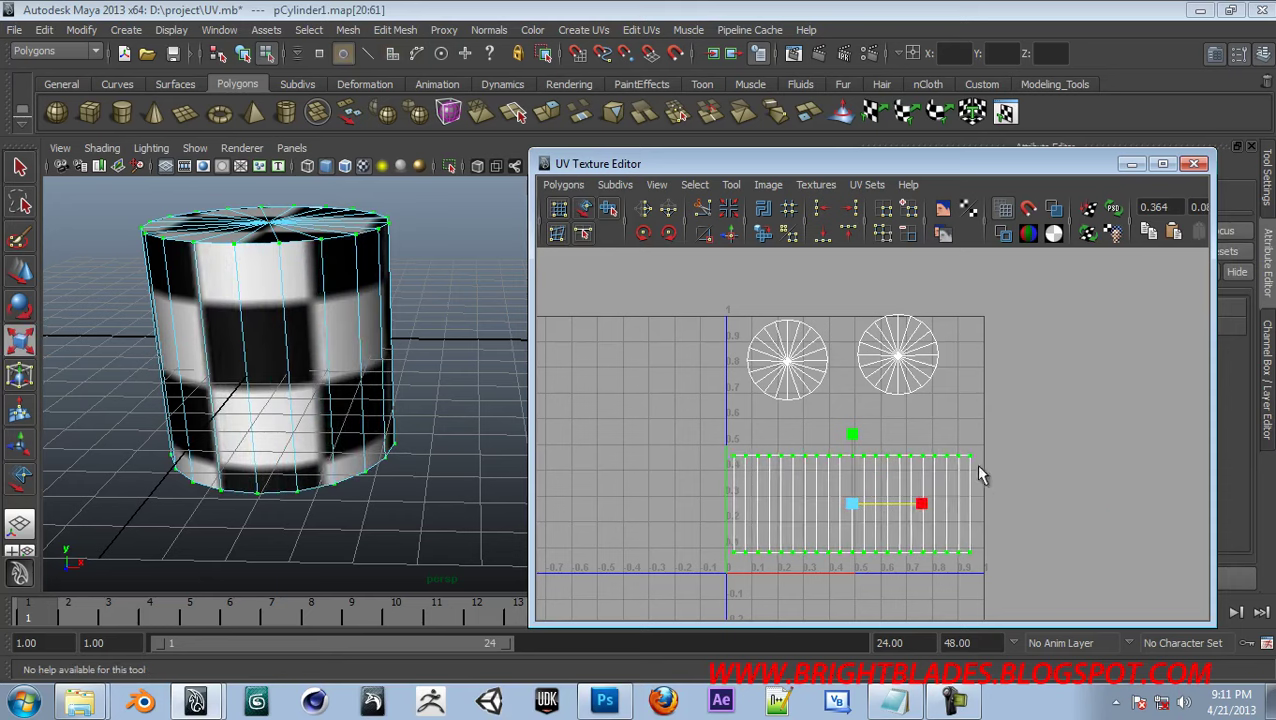
pyautogui.press('w')
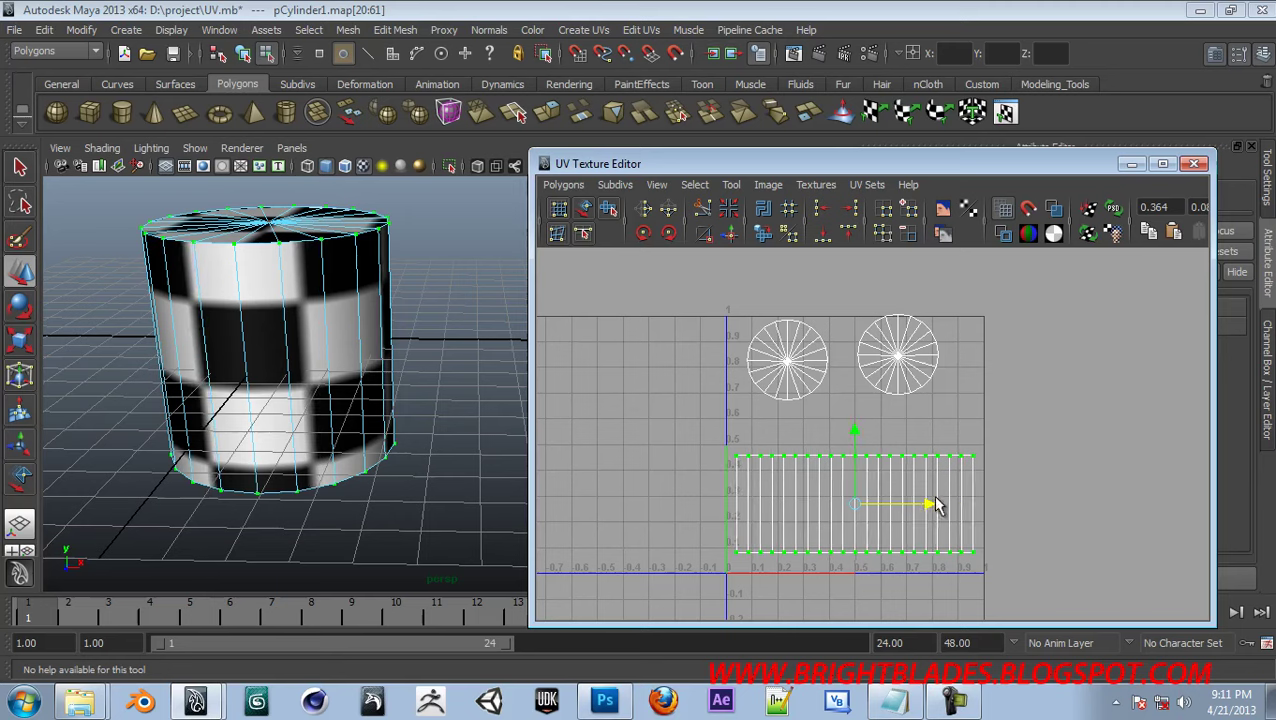
pyautogui.press('r')
pyautogui.moveTo(927, 508); pyautogui.dragTo(929, 509)
pyautogui.press('w')
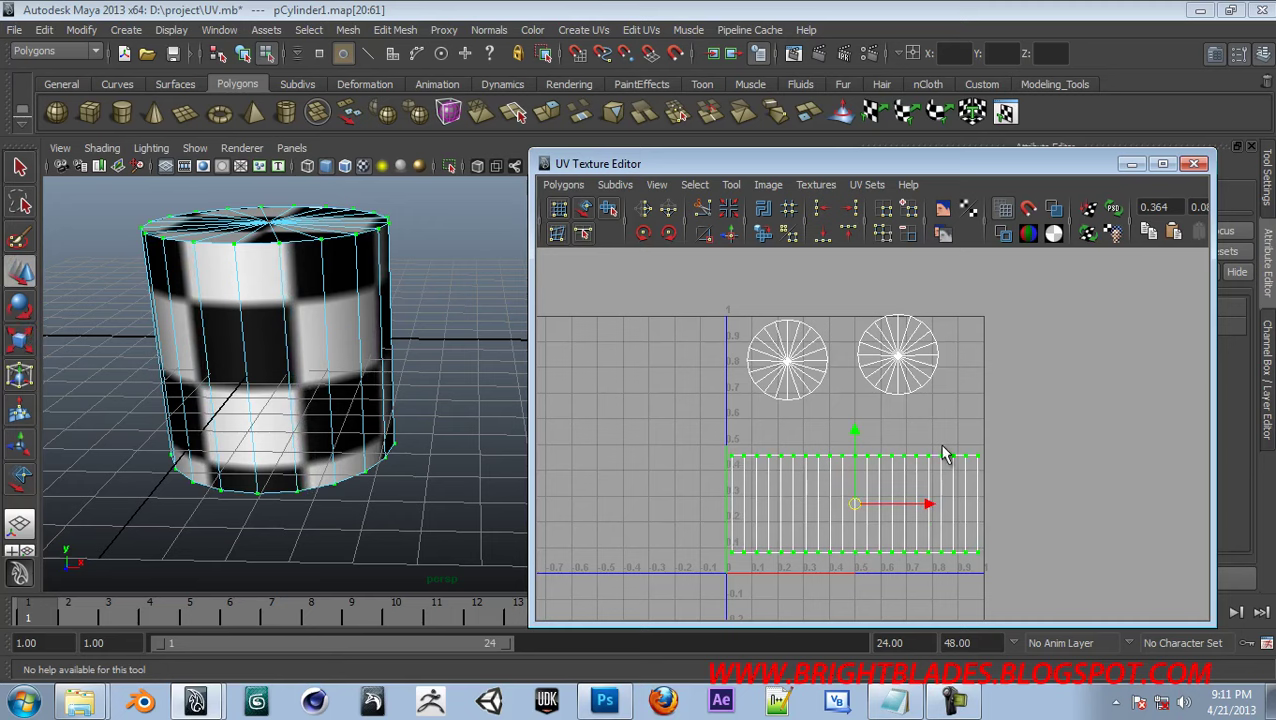
# Shift the right-hand cap UV shell slightly right and down, then deselect and inspect from below
pyautogui.moveTo(948, 410); pyautogui.dragTo(899, 360)
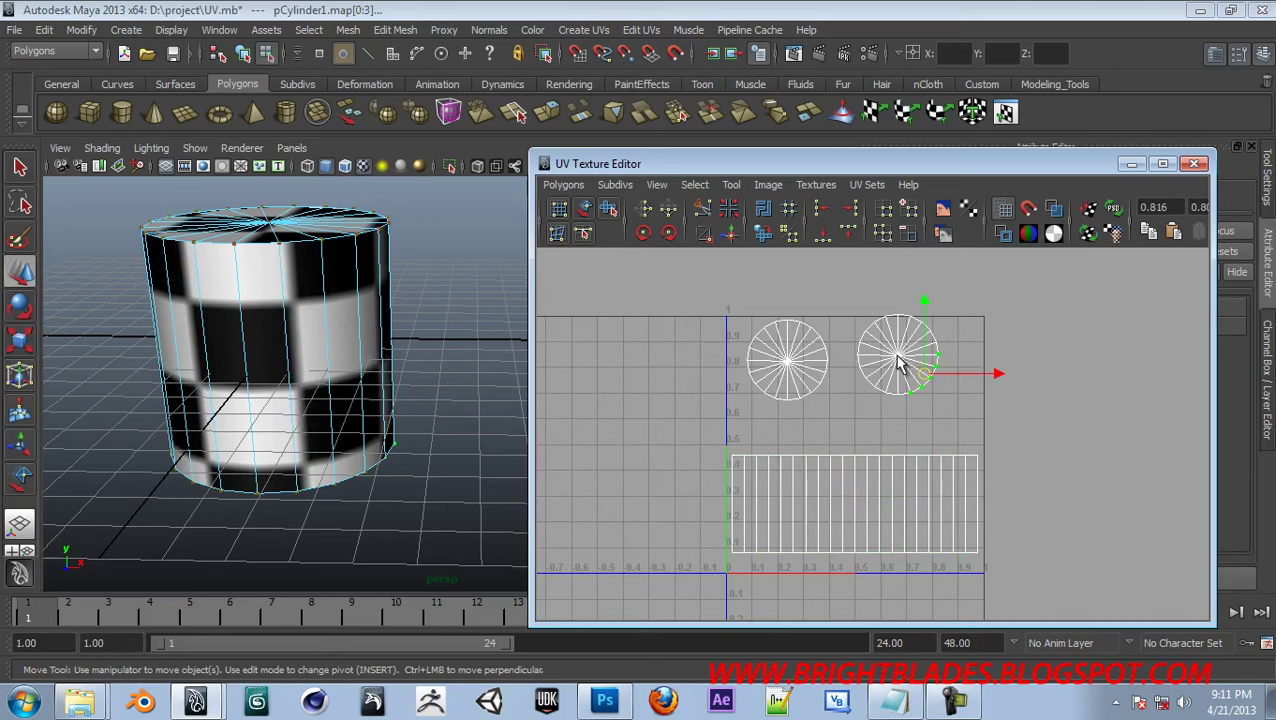
pyautogui.moveTo(964, 418); pyautogui.dragTo(856, 302)
pyautogui.moveTo(900, 359); pyautogui.dragTo(911, 364)
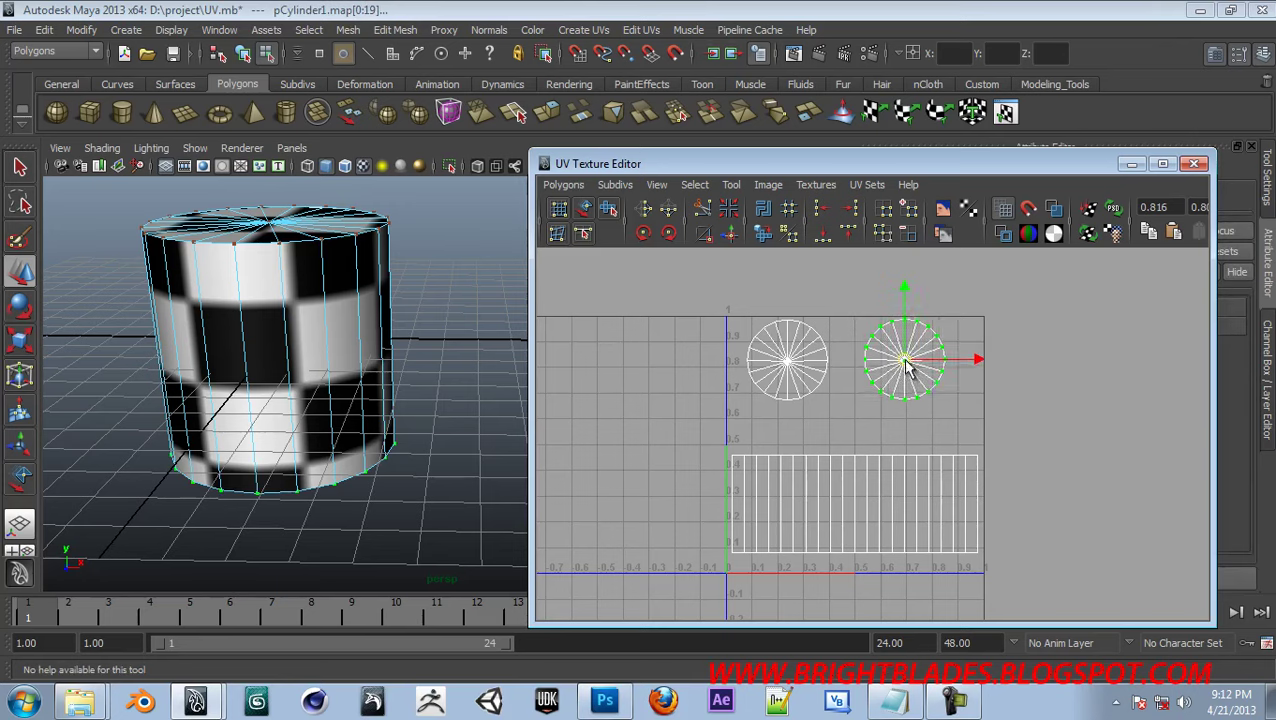
pyautogui.click(870, 432)
pyautogui.keyDown('alt'); pyautogui.moveTo(455, 378); pyautogui.dragTo(500, 330); pyautogui.keyUp('alt')
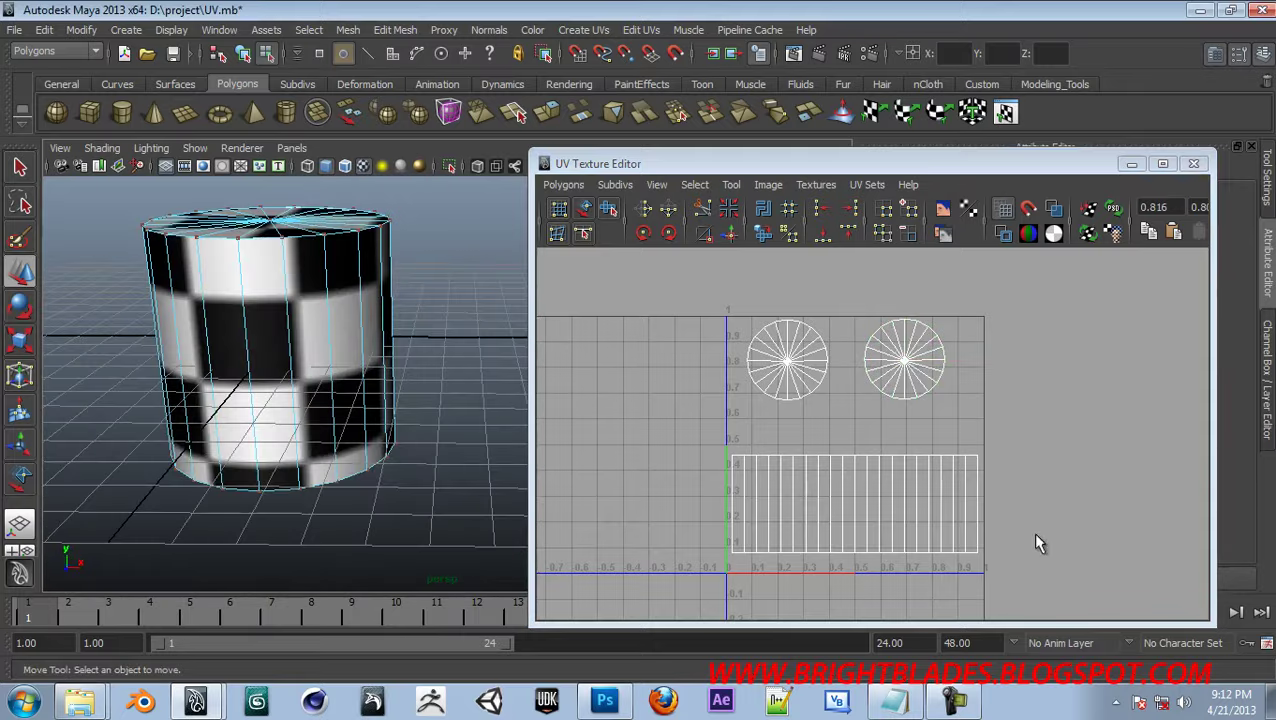
pyautogui.moveTo(1018, 573); pyautogui.dragTo(852, 515)
pyautogui.press('w')
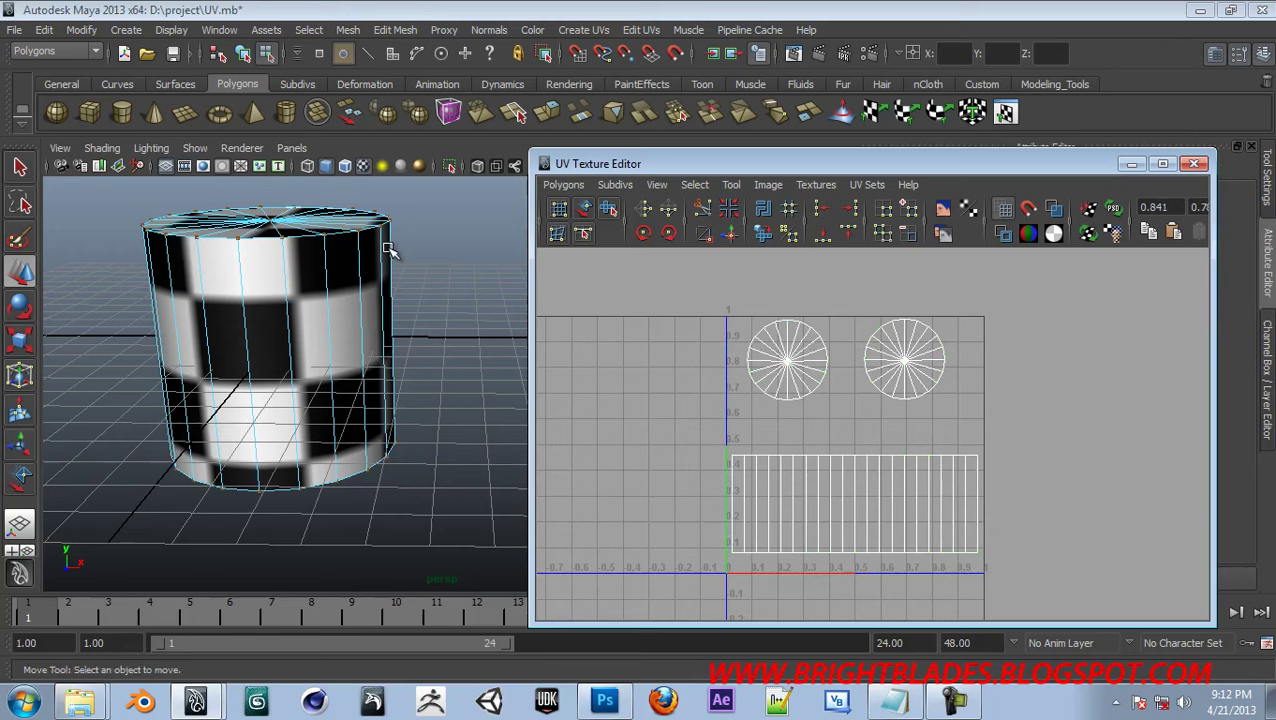
pyautogui.click(955, 703)
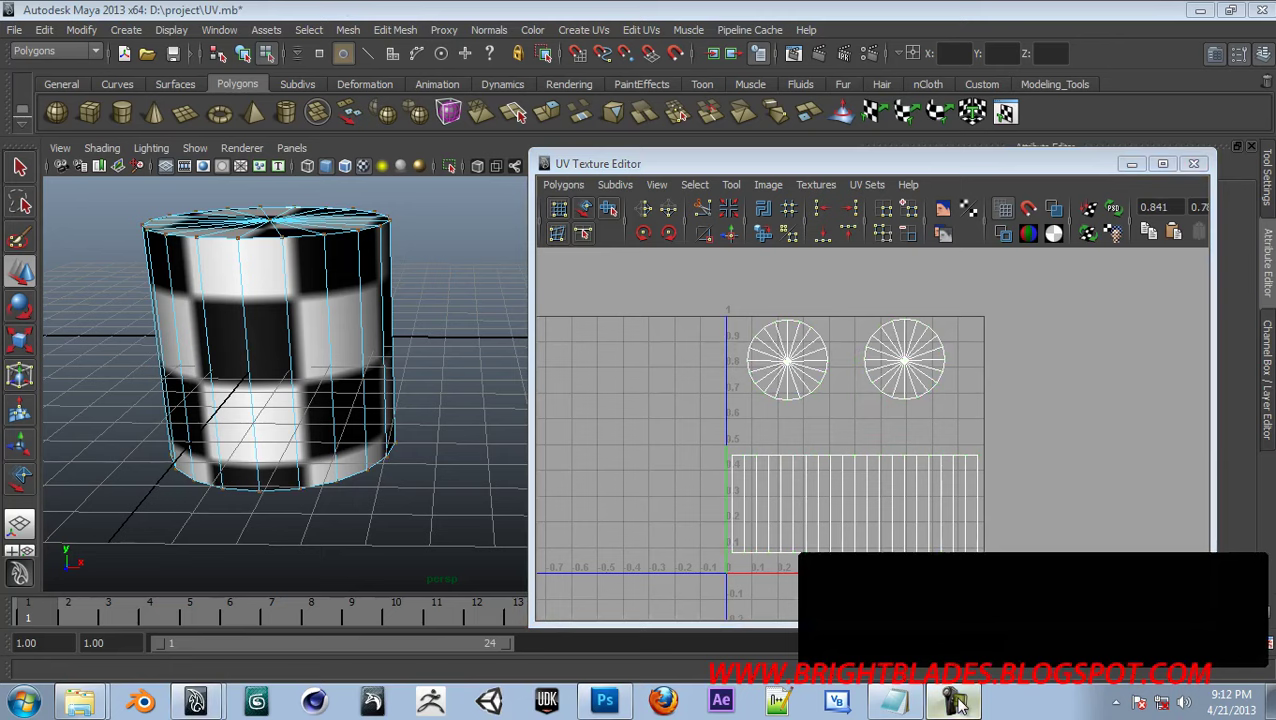
pyautogui.click(955, 703)
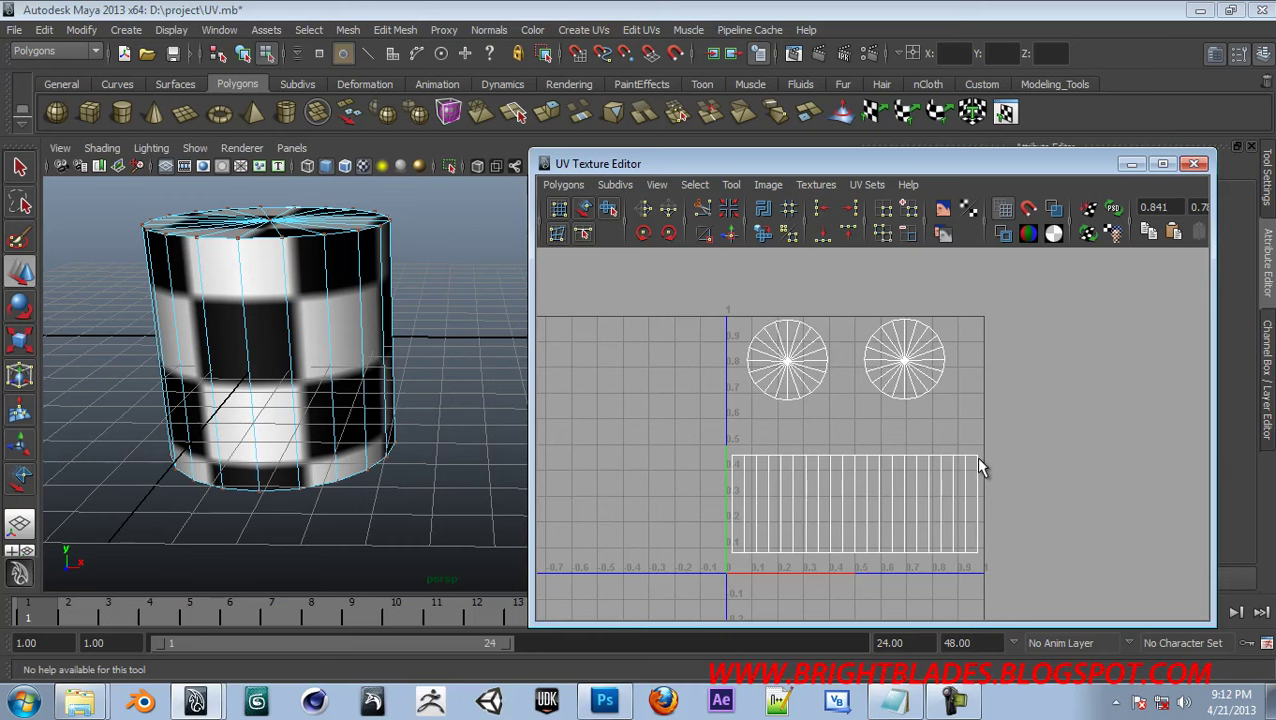
# Open the UV Texture Editor's Polygons menu
pyautogui.click(566, 185)
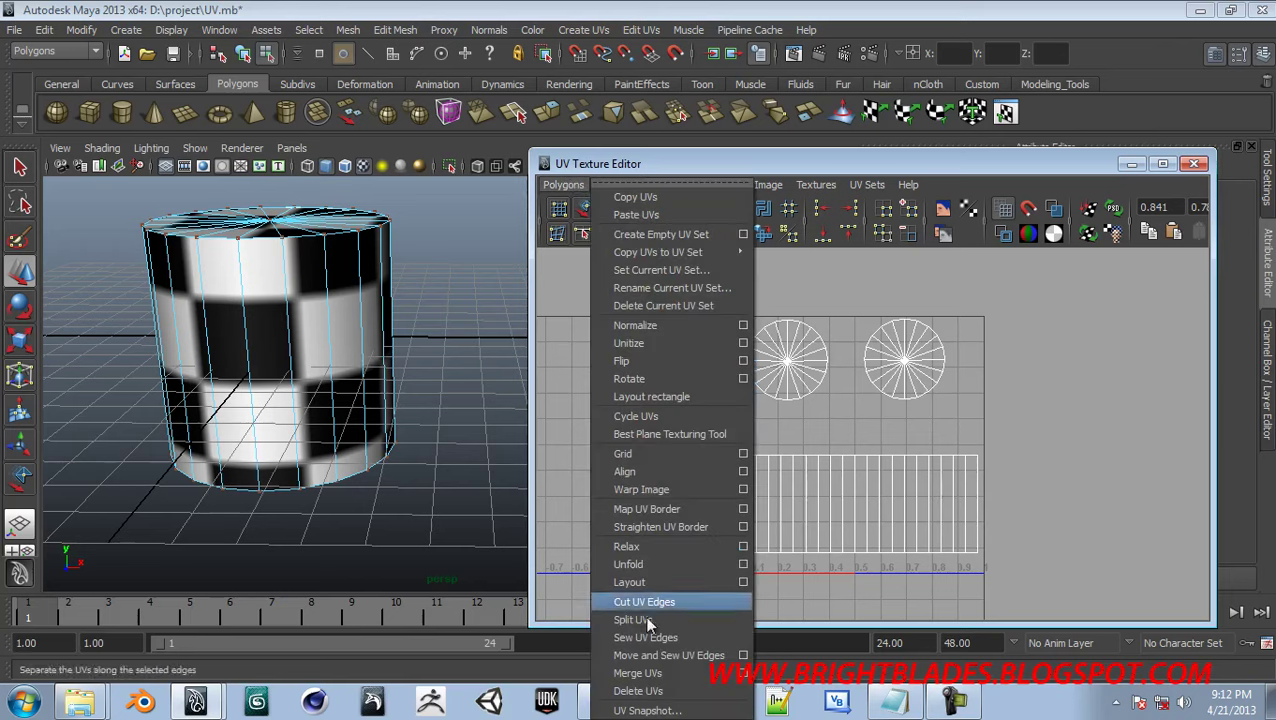
# Export a 1024×1024 PNG UV snapshot as outUV, overwriting the existing file
pyautogui.click(647, 711)
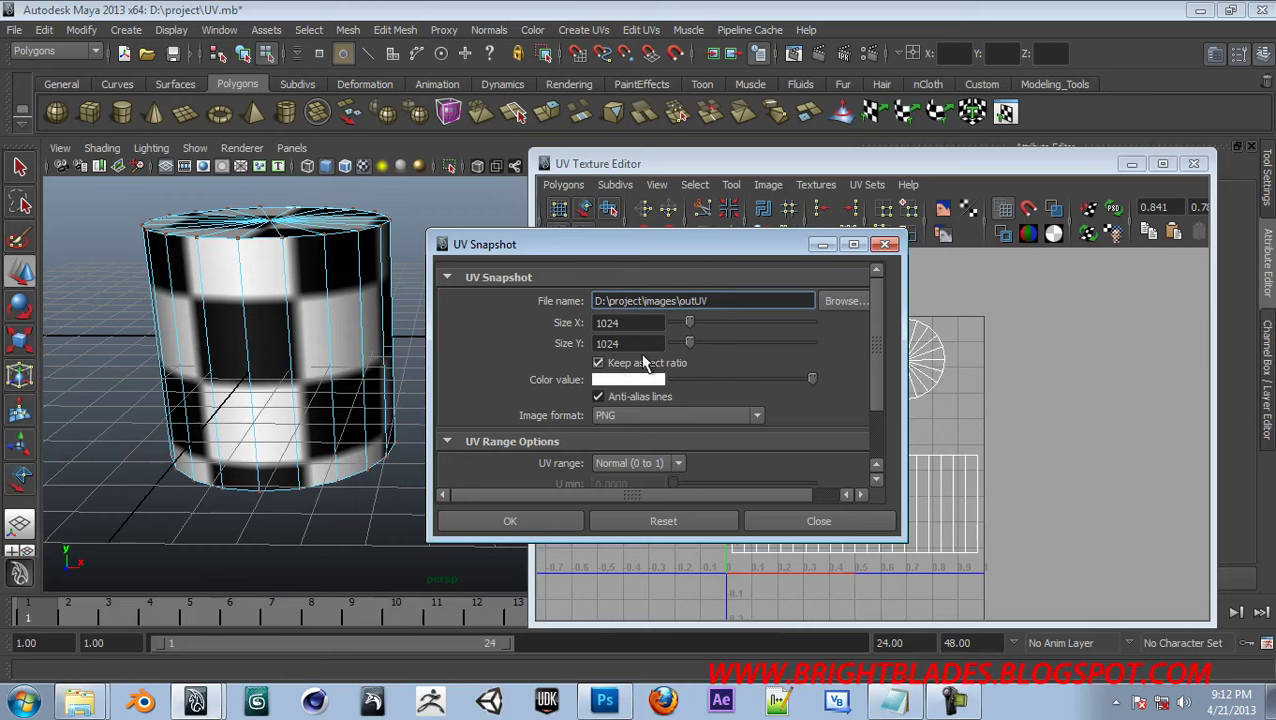
pyautogui.click(715, 415)
pyautogui.click(670, 518)
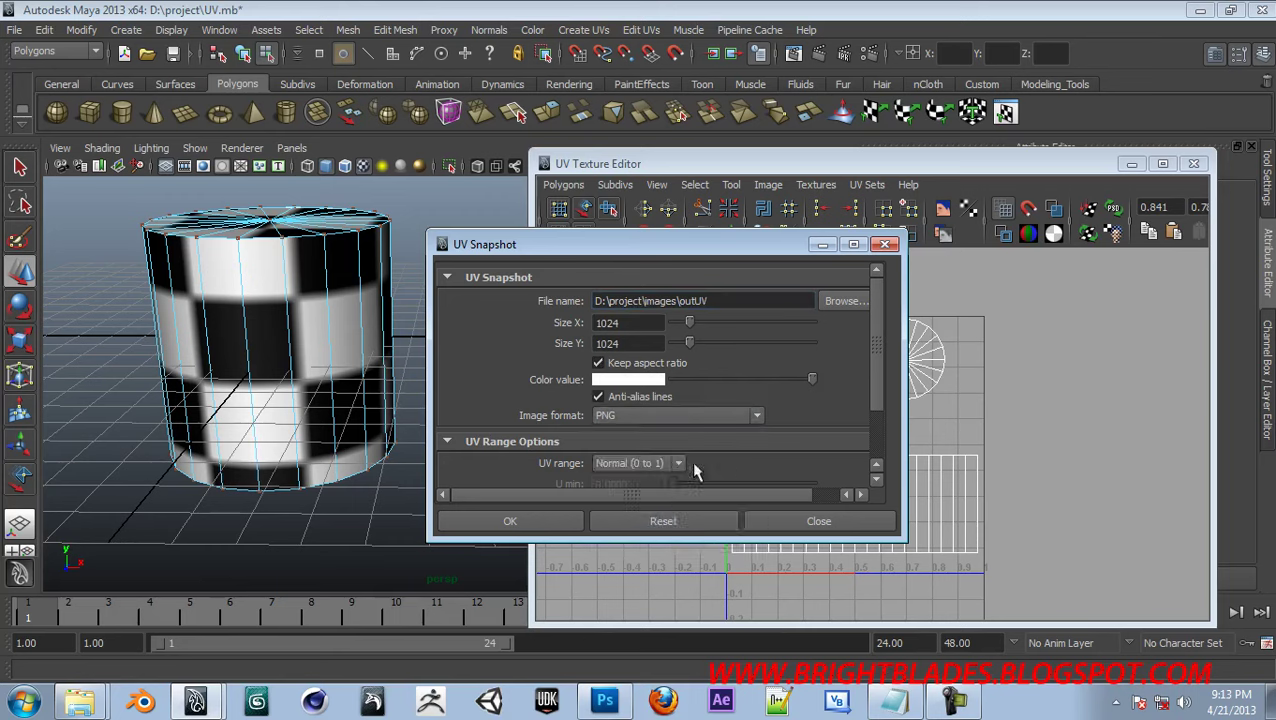
pyautogui.click(535, 516)
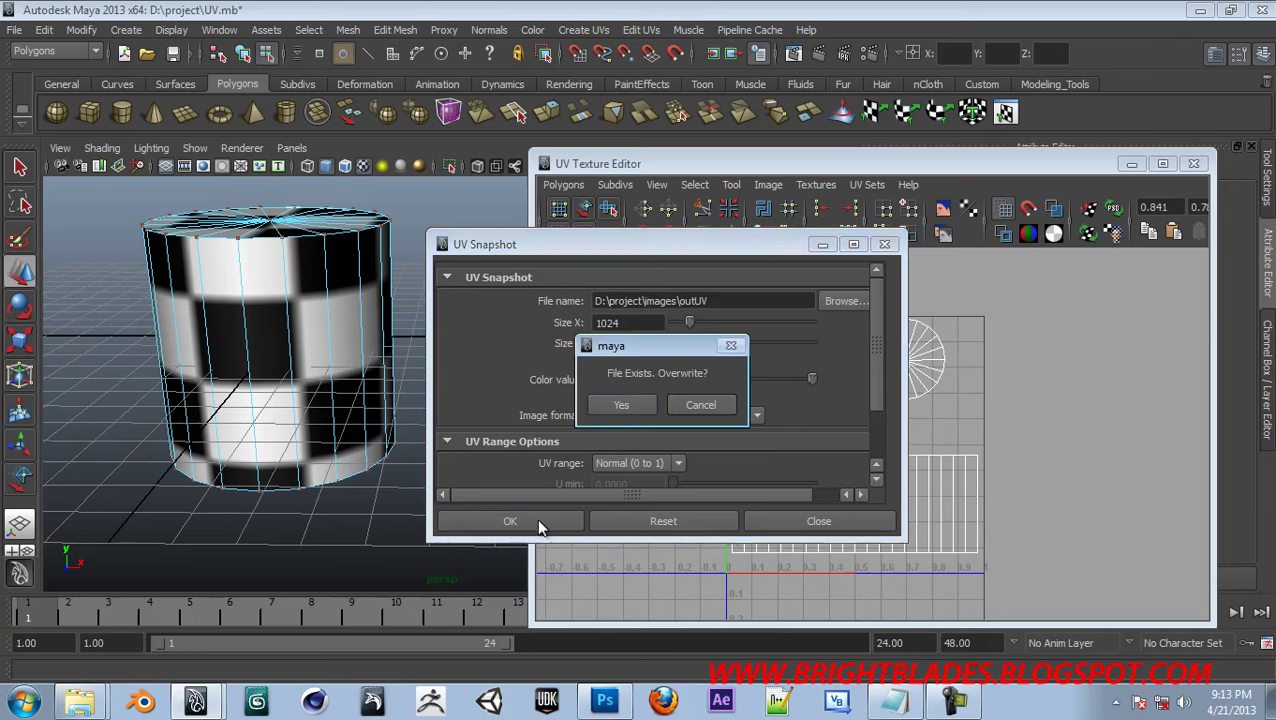
pyautogui.click(618, 407)
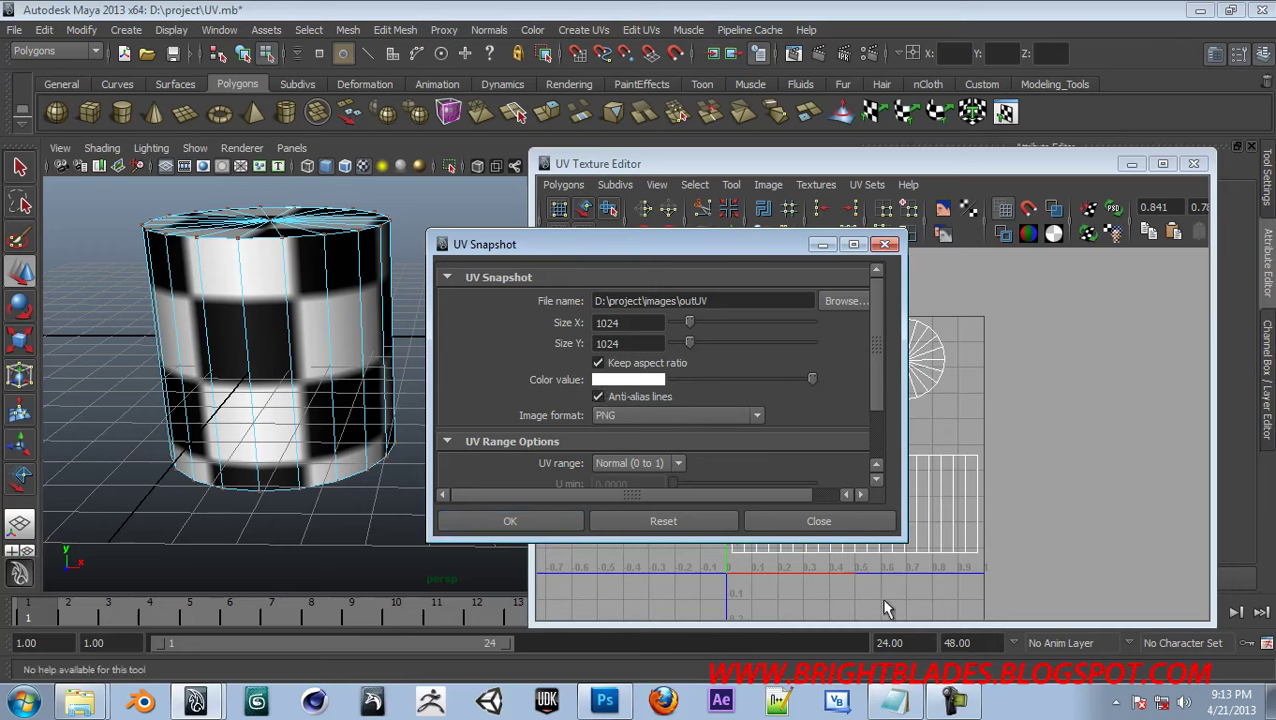
# Open outUV.png for preview from the project images folder in Explorer
pyautogui.click(80, 700)
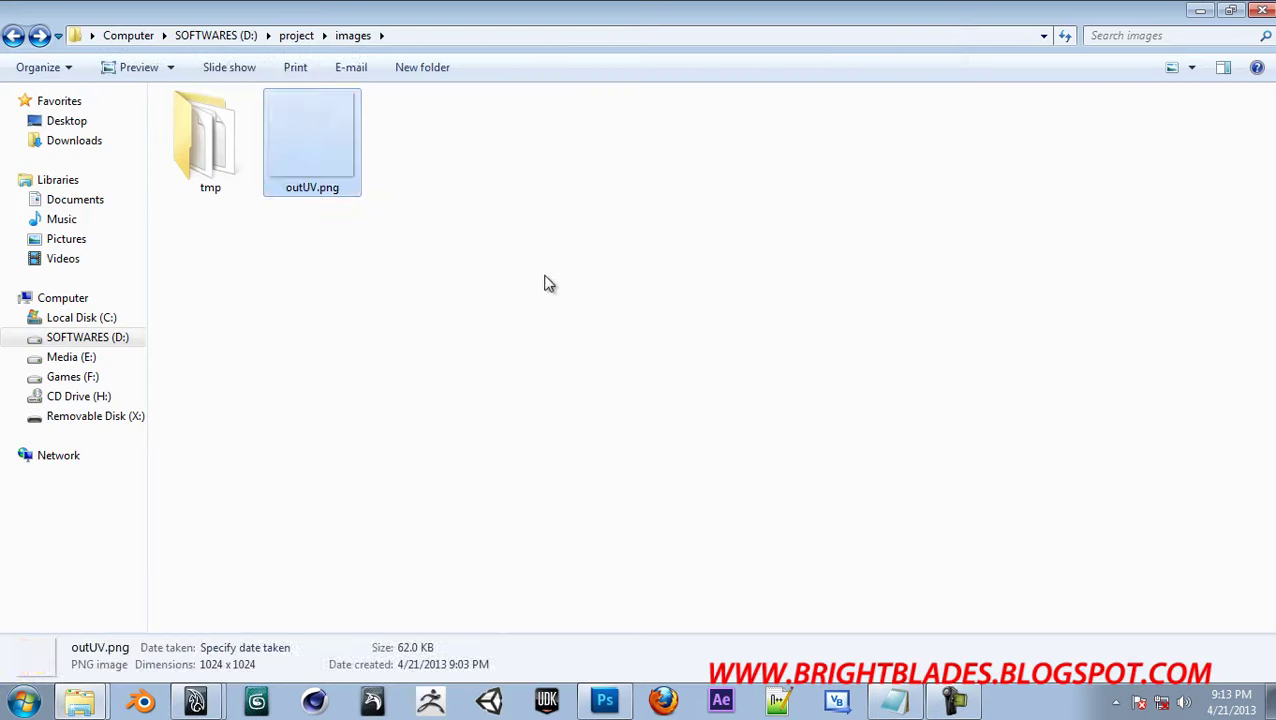
pyautogui.click(547, 279)
pyautogui.click(345, 165)
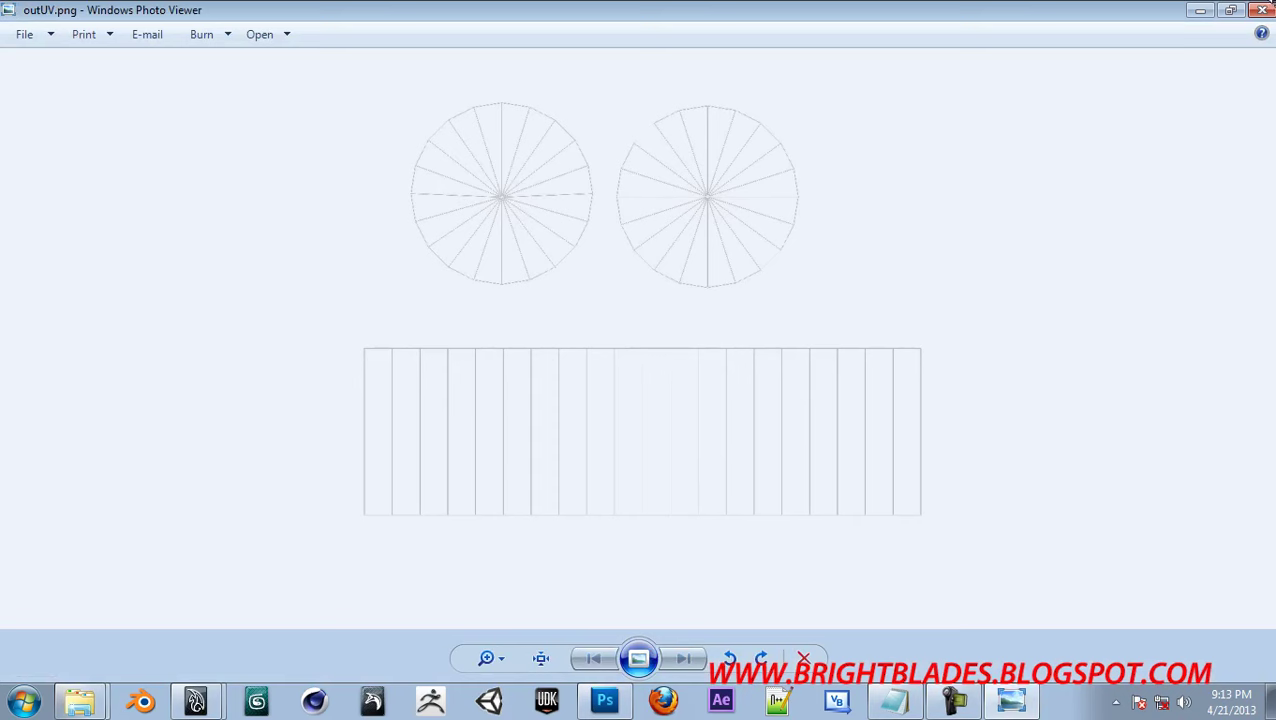
# Close the outUV.png preview and drag the file into Photoshop
pyautogui.click(1264, 10)
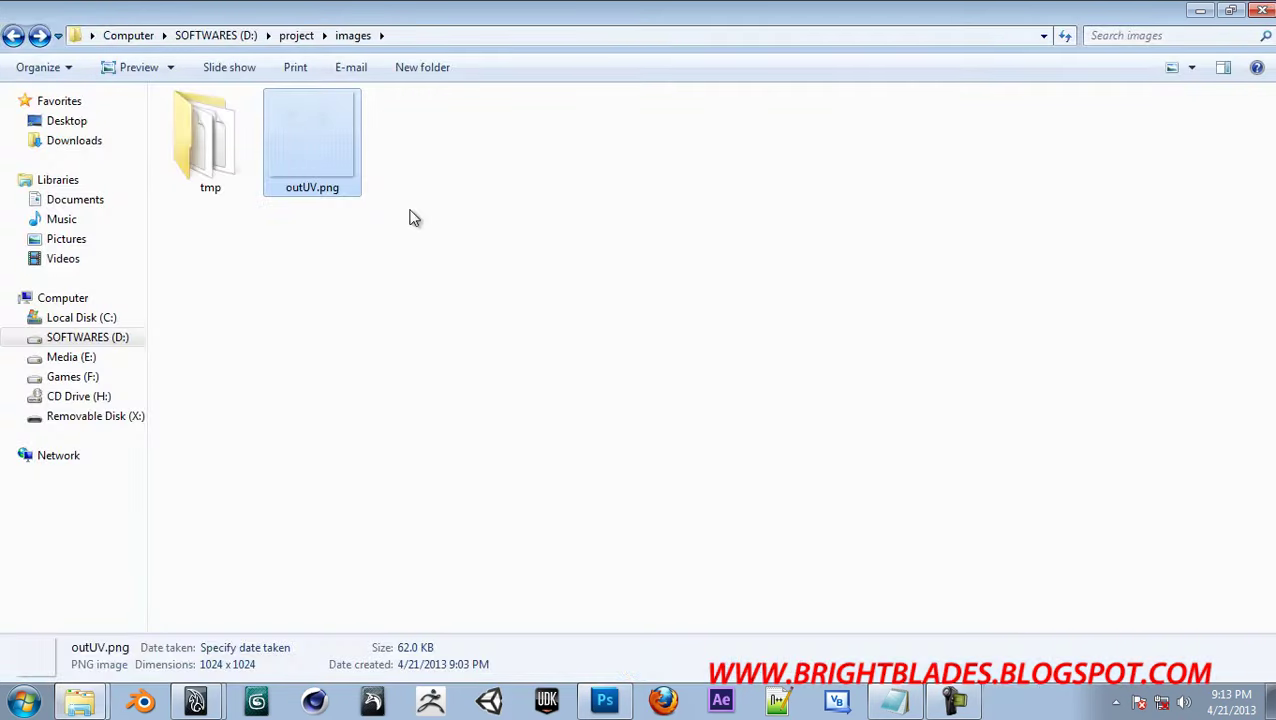
pyautogui.moveTo(322, 157); pyautogui.dragTo(703, 372)
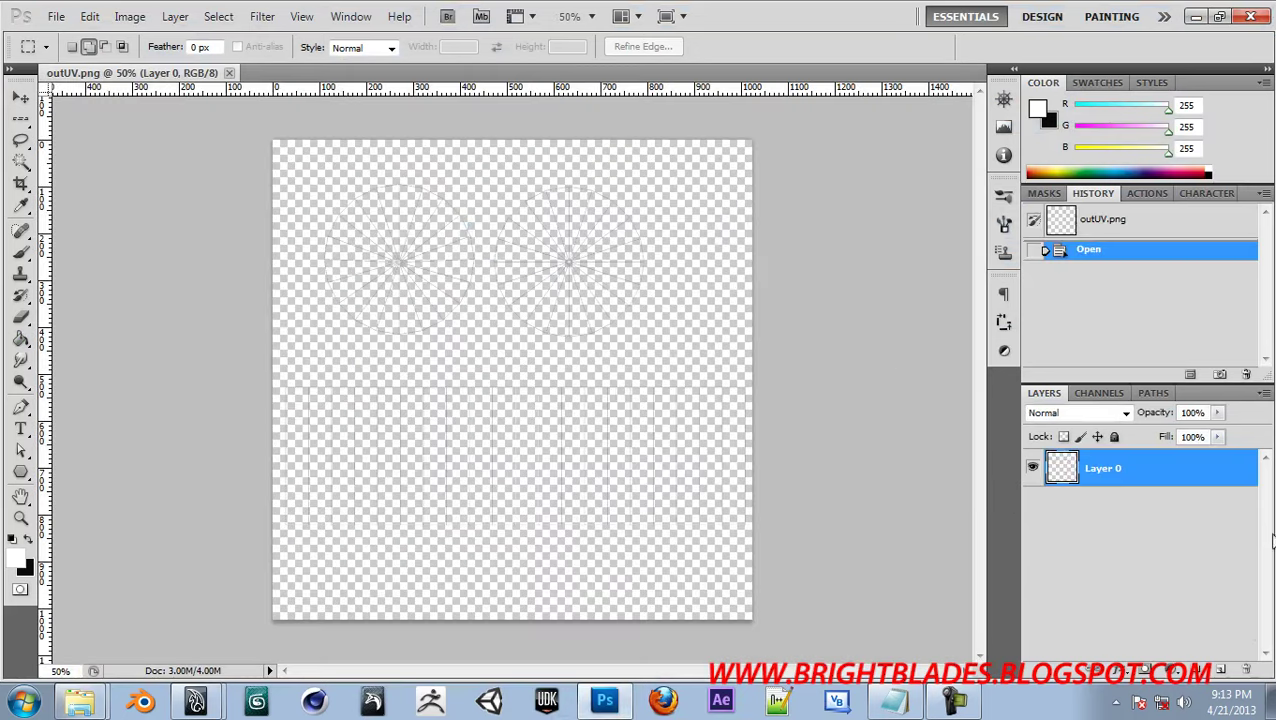
# Add a new layer beneath the wireframe and fill it with white
pyautogui.click(1220, 668)
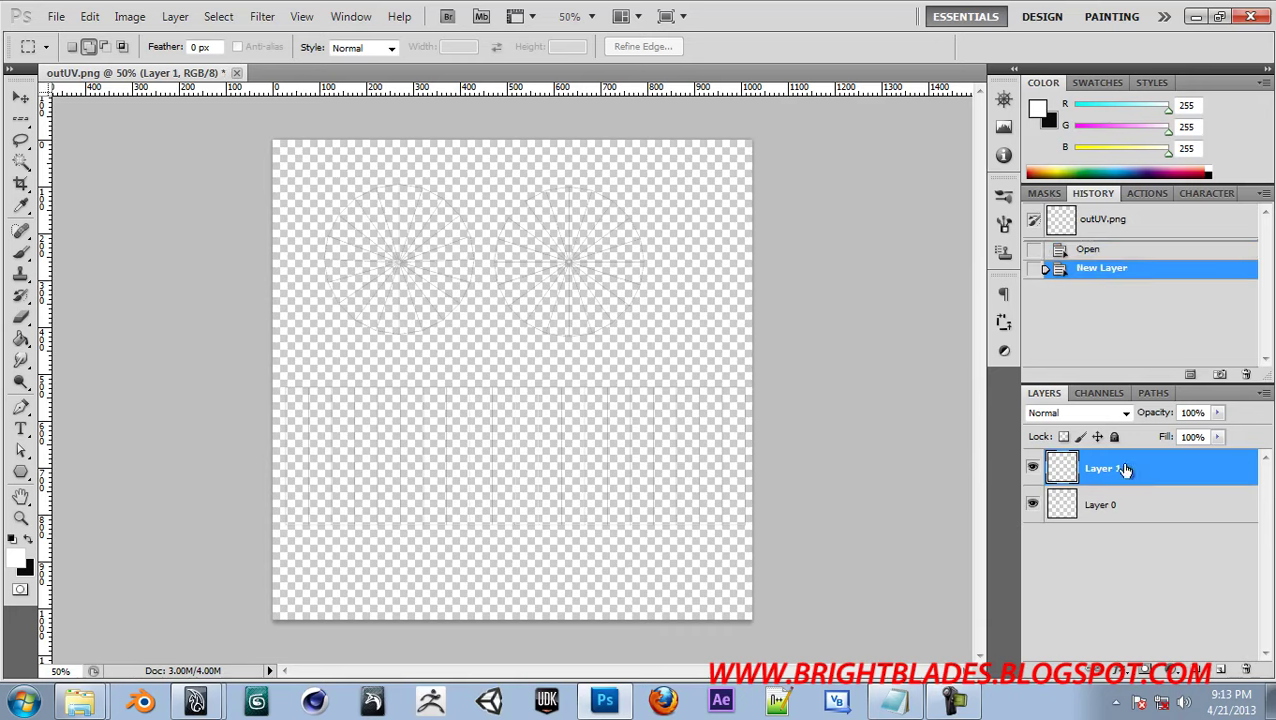
pyautogui.moveTo(1125, 470); pyautogui.dragTo(1130, 524)
pyautogui.hotkey('alt', 'BackSpace')
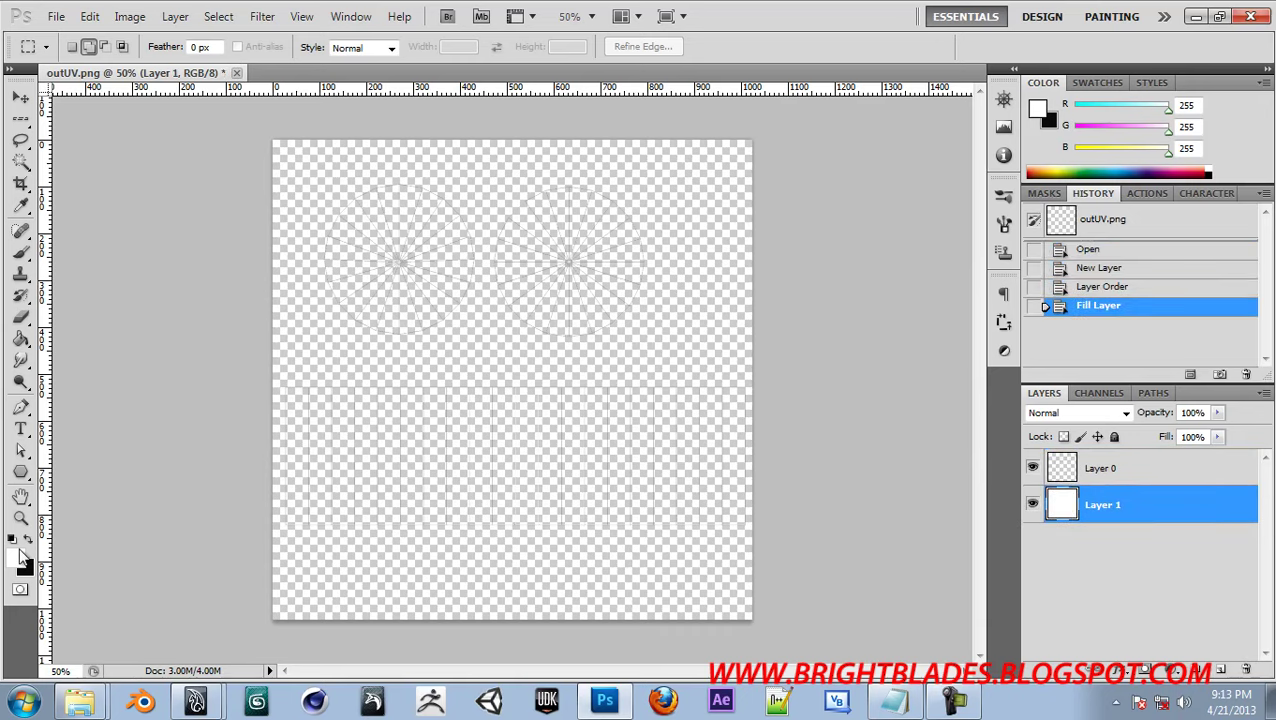
# Desaturate Layer 0 and darken its lines to black with Lightness -100 twice, nudging it slightly down
pyautogui.click(1104, 478)
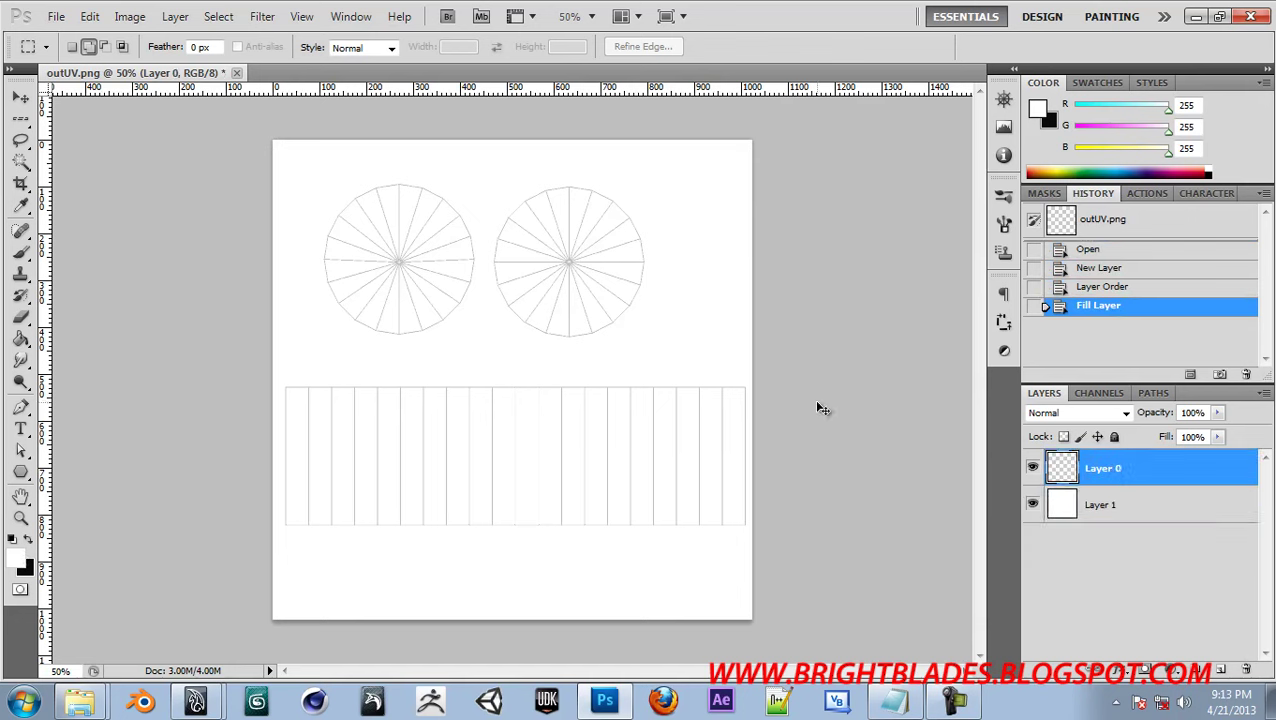
pyautogui.hotkey('ctrl', 'shift', 'u')
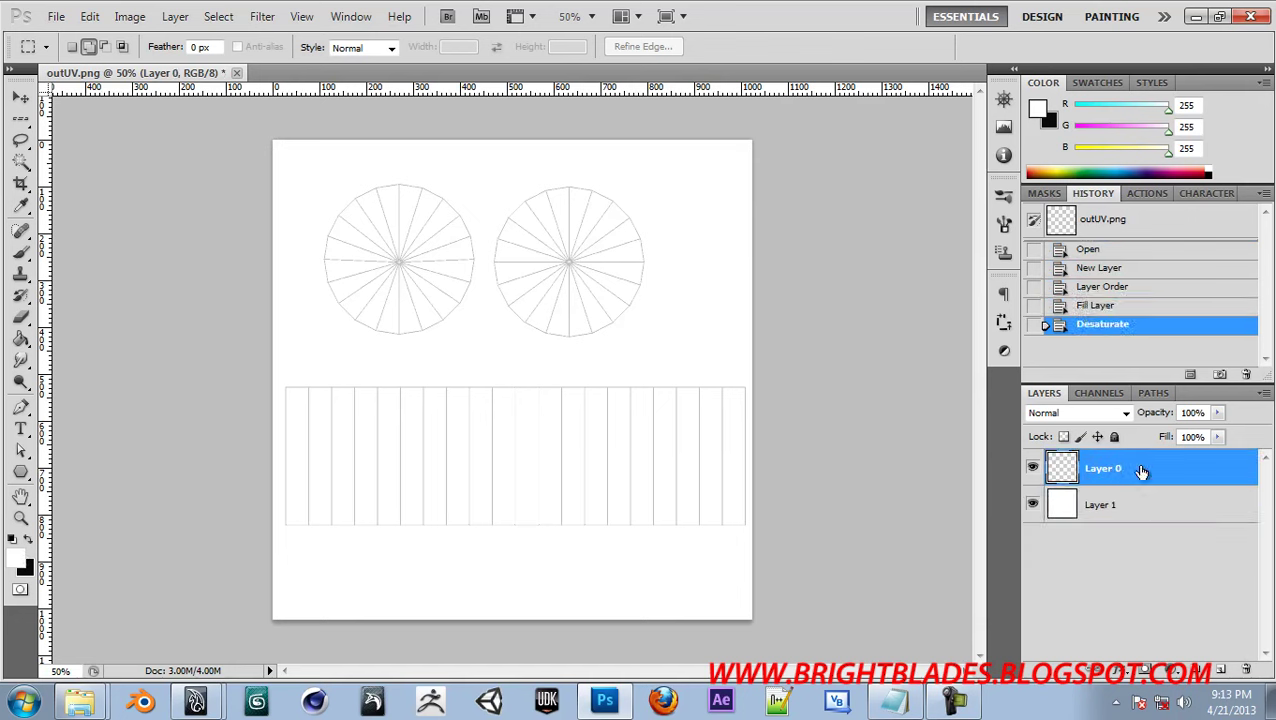
pyautogui.hotkey('ctrl', 'u')
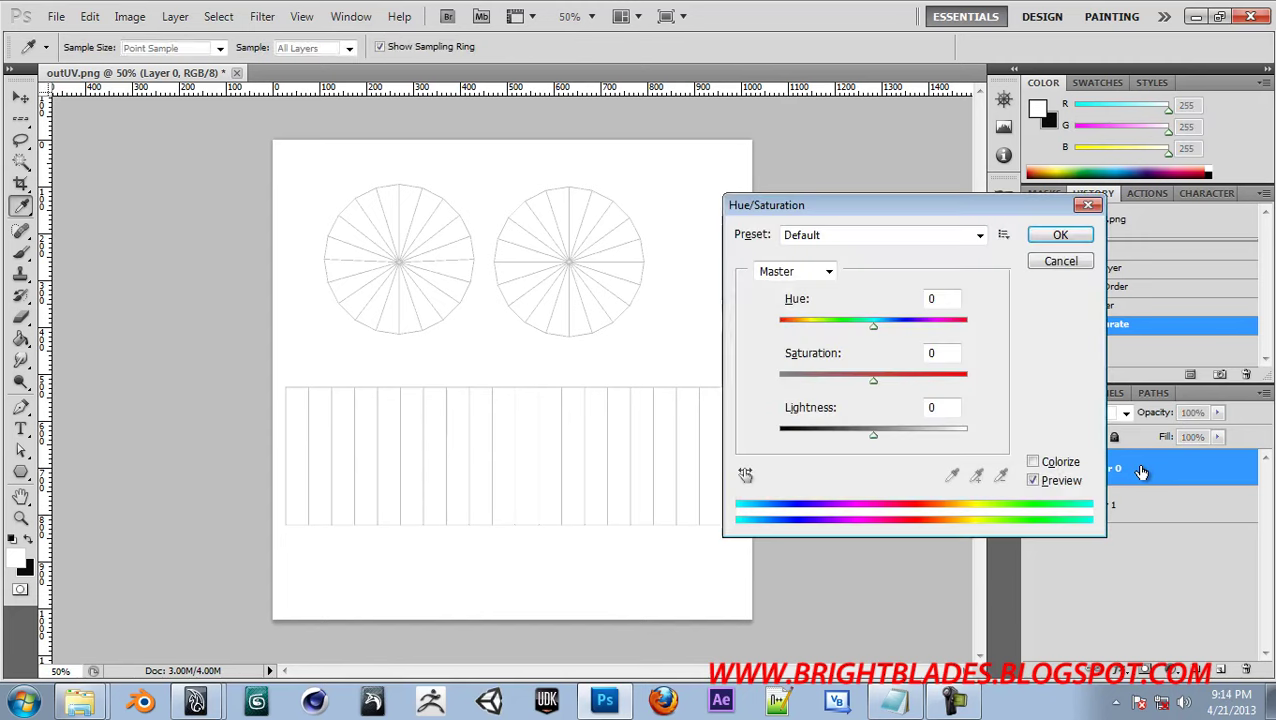
pyautogui.moveTo(874, 436); pyautogui.dragTo(767, 437)
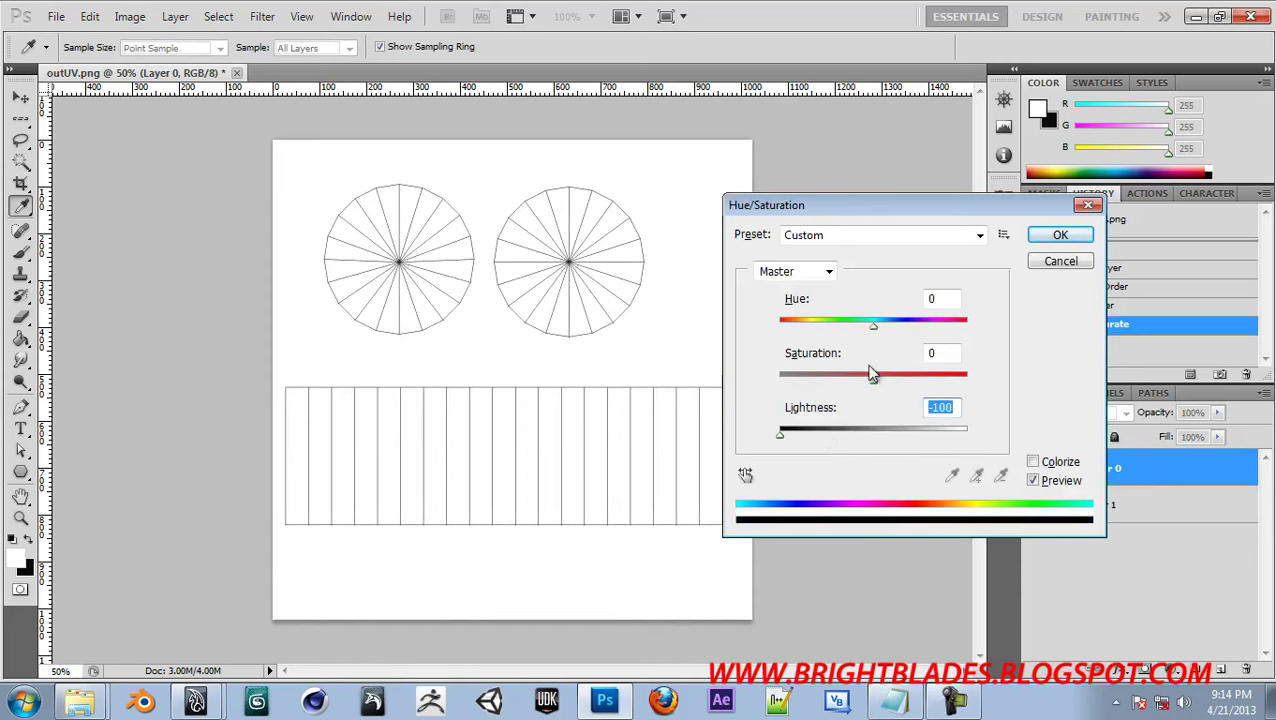
pyautogui.click(1050, 240)
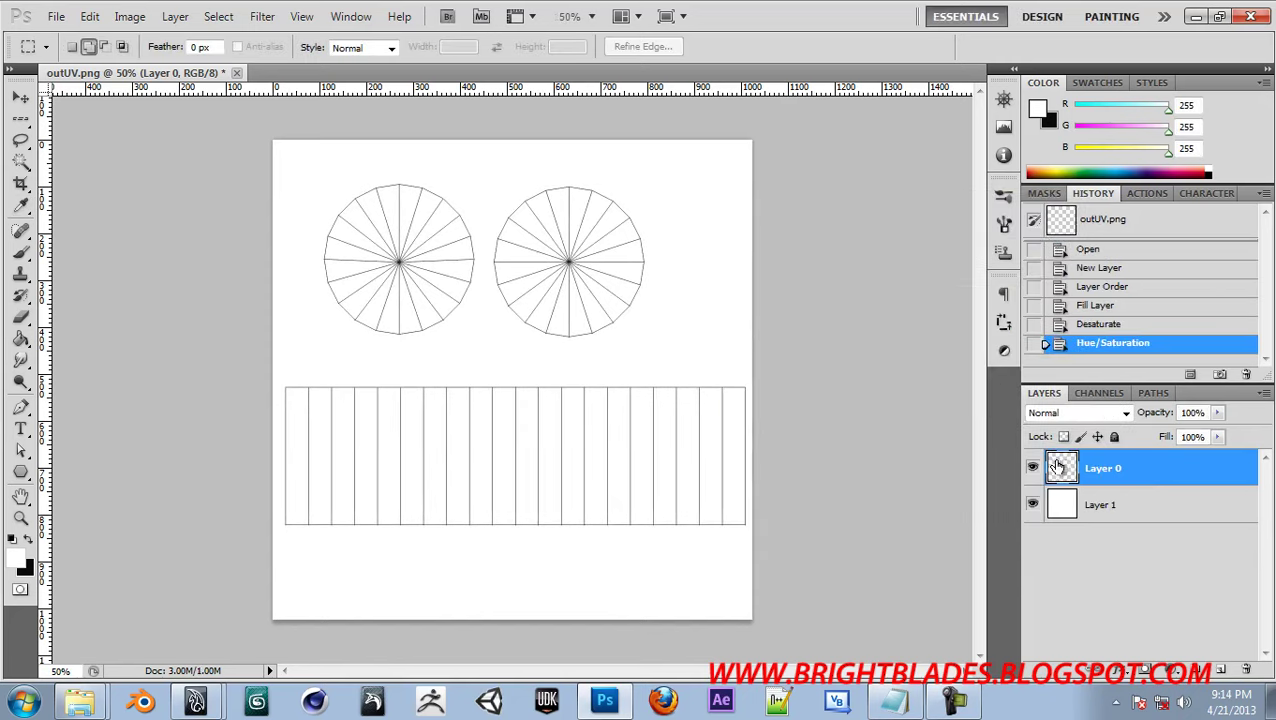
pyautogui.hotkey('ctrl', 'u')
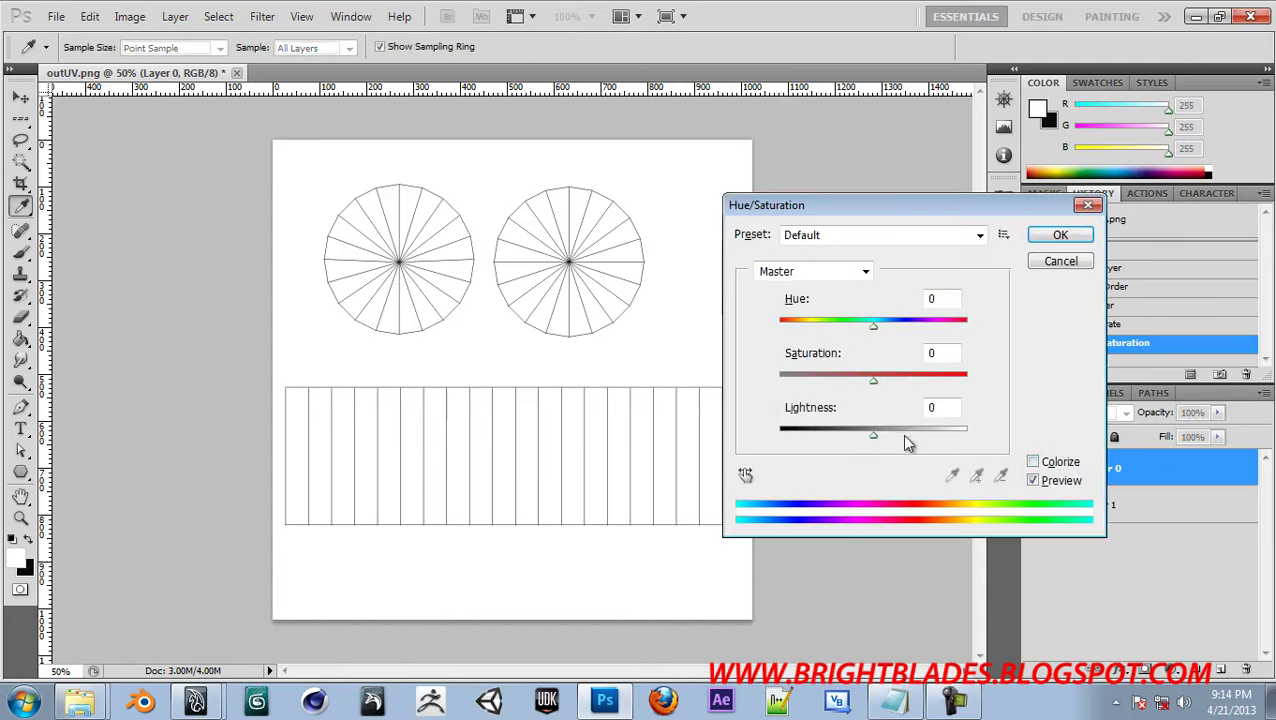
pyautogui.click(868, 437)
pyautogui.moveTo(868, 440); pyautogui.dragTo(755, 436)
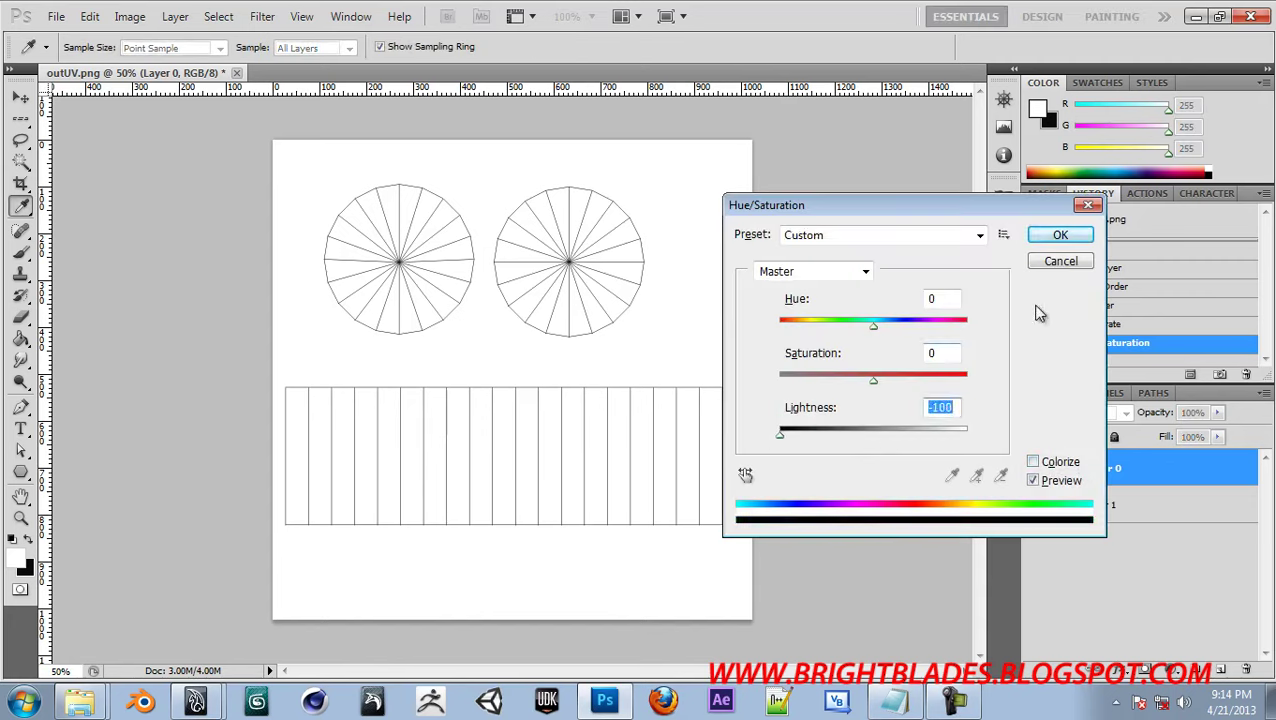
pyautogui.click(1056, 235)
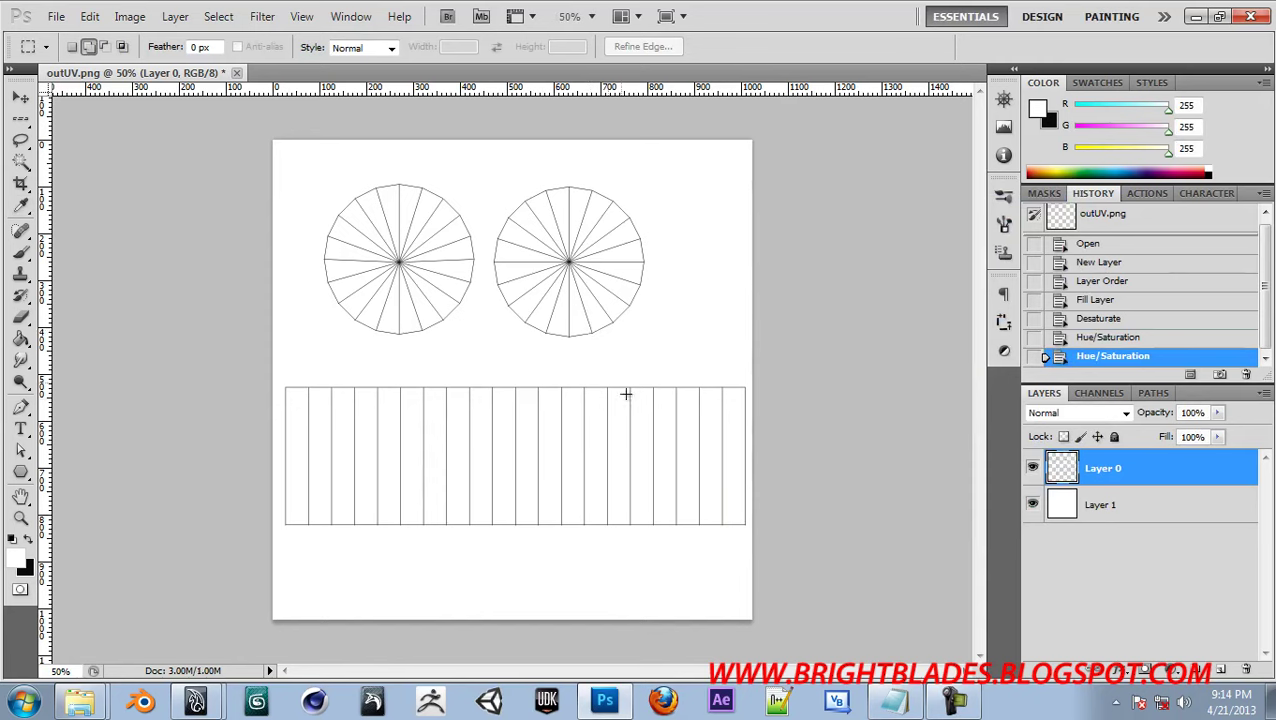
pyautogui.press('v')
pyautogui.moveTo(615, 422); pyautogui.dragTo(616, 428)
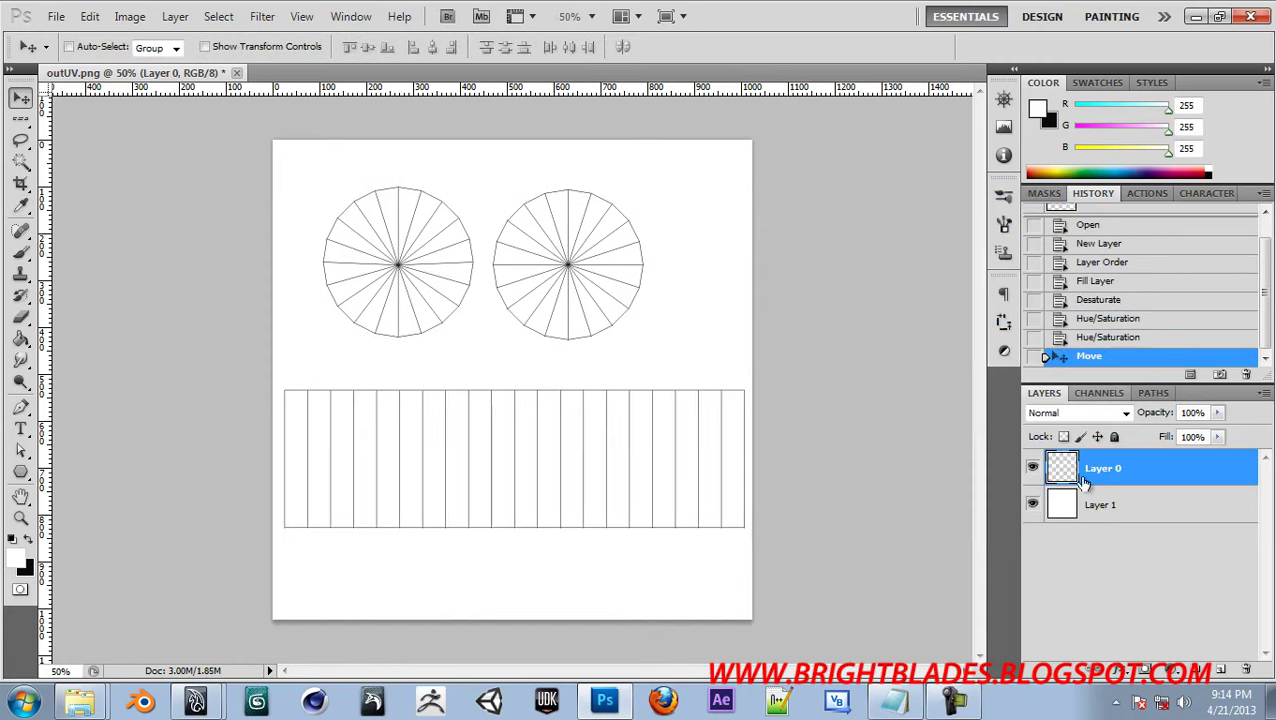
# Add 'BRIGHT BLADES' text, scale it up about 772% and stretch it across the side strip
pyautogui.press('t')
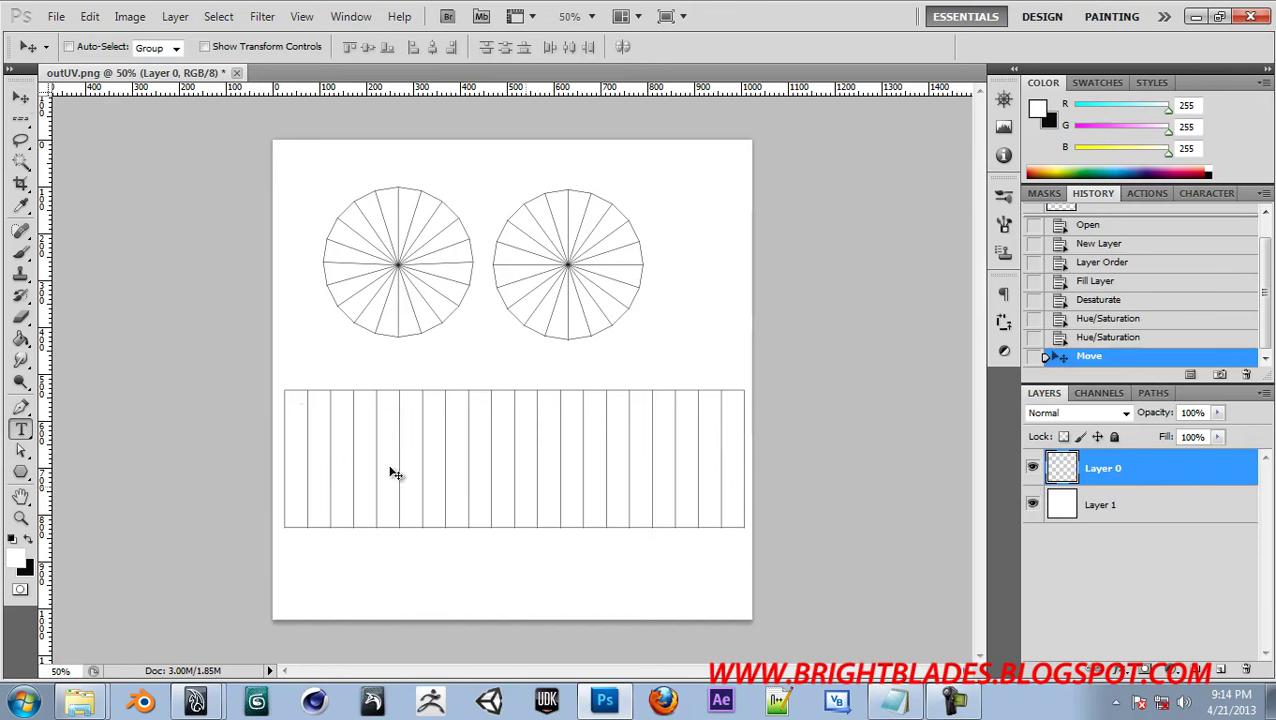
pyautogui.click(314, 463)
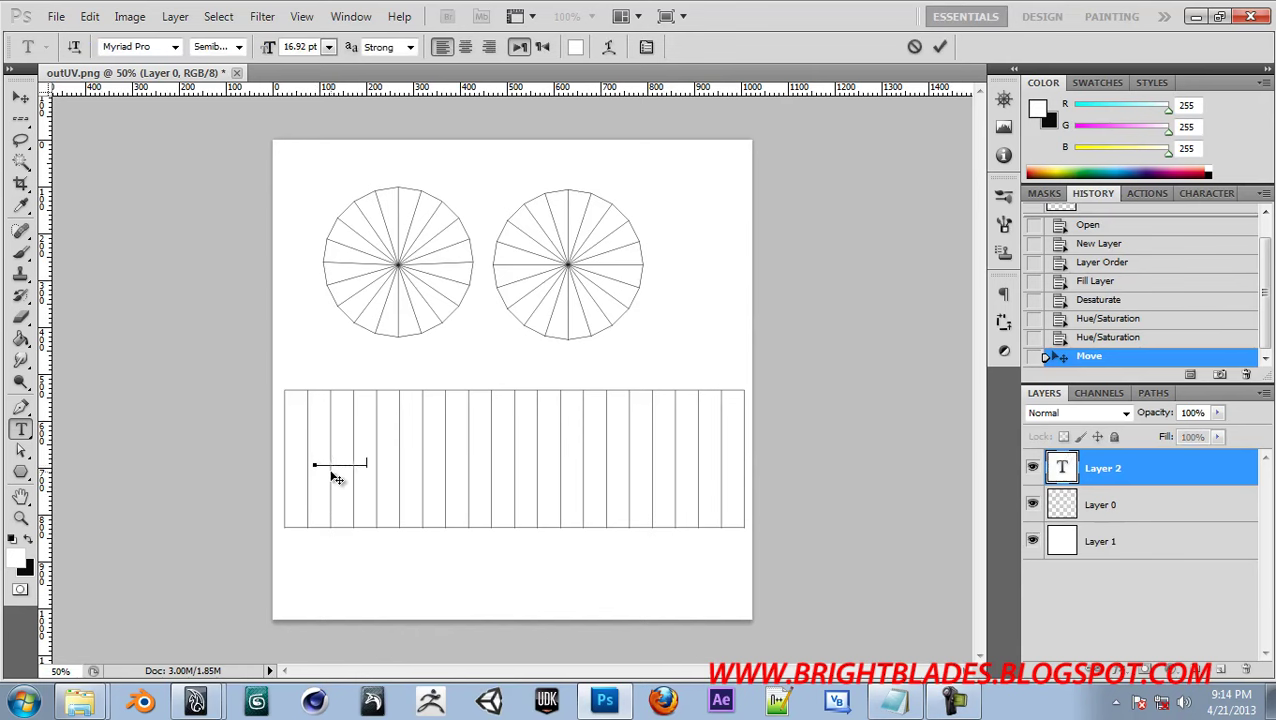
pyautogui.hotkey('ctrl', 'Return')
pyautogui.hotkey('ctrl', 't')
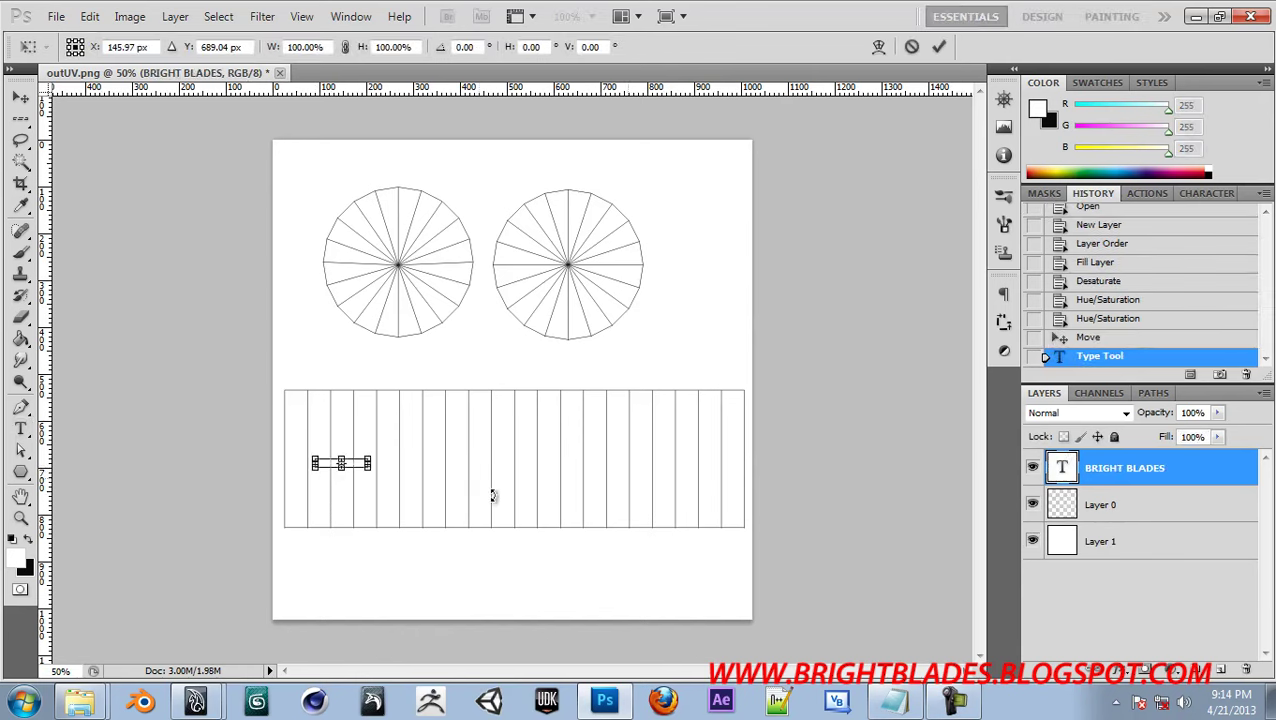
pyautogui.keyDown('alt'); pyautogui.keyDown('shift'); pyautogui.moveTo(376, 472); pyautogui.dragTo(541, 498); pyautogui.keyUp('shift'); pyautogui.keyUp('alt')
pyautogui.moveTo(416, 470); pyautogui.dragTo(597, 464)
pyautogui.press('Return')
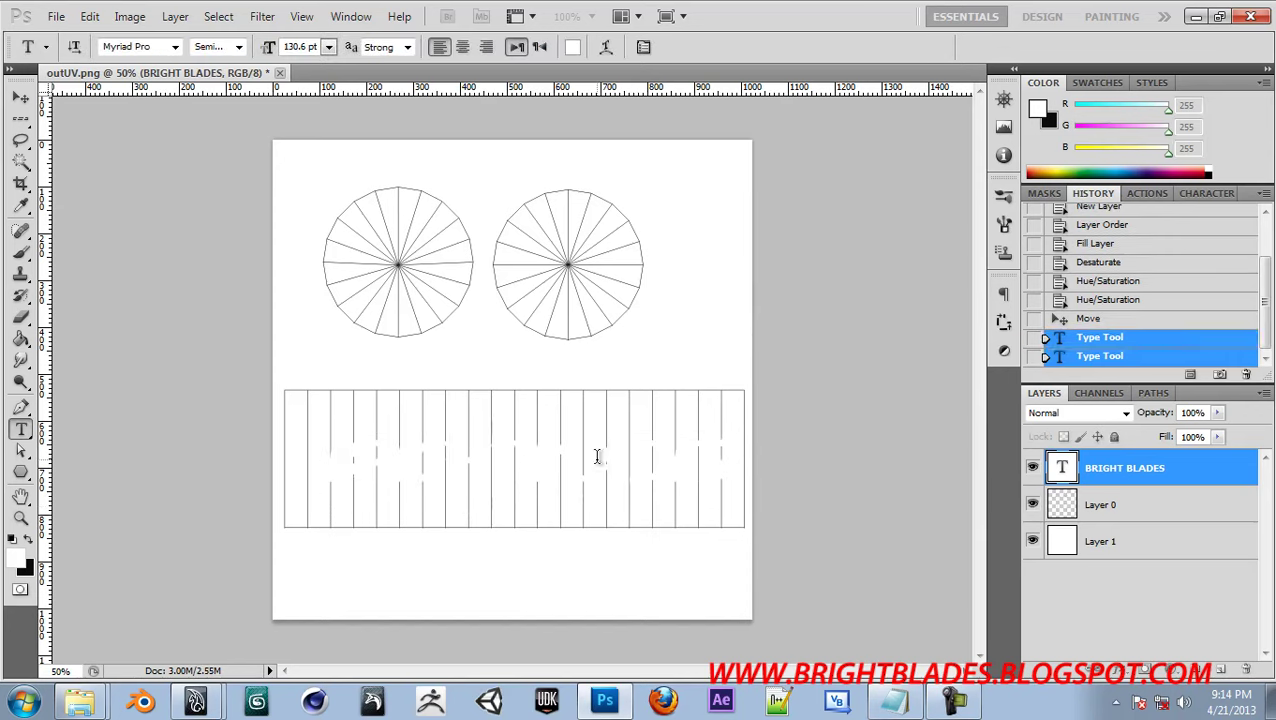
# Set the BRIGHT BLADES text colour to black
pyautogui.click(572, 47)
pyautogui.moveTo(850, 433); pyautogui.dragTo(709, 578)
pyautogui.click(1168, 323)
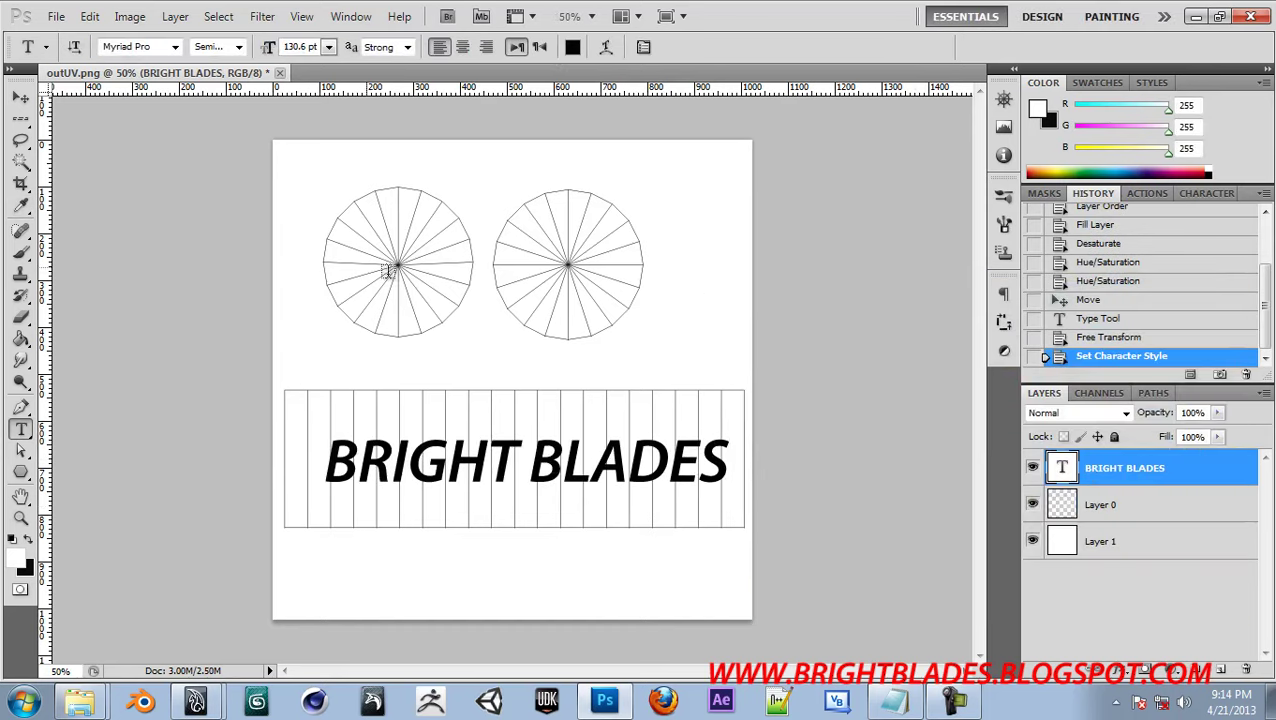
pyautogui.click(389, 267)
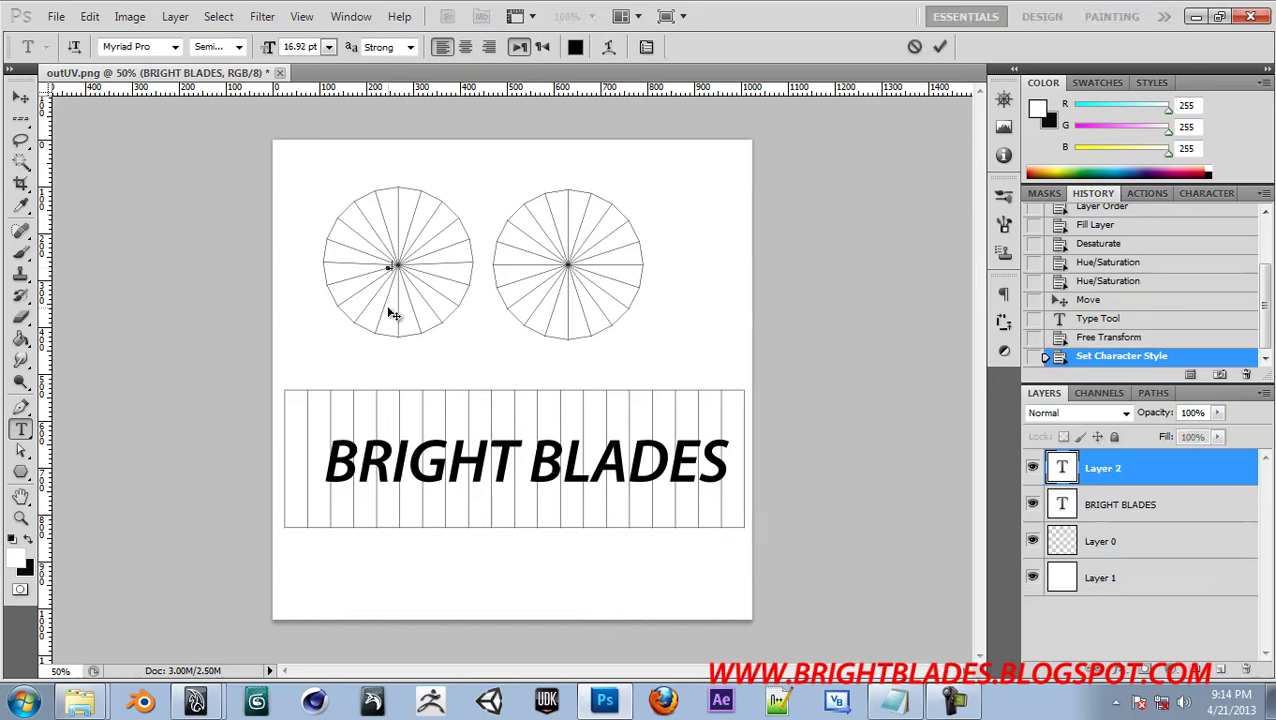
# Type the numeral 1 in the left circle and enlarge it to fill the circle
pyautogui.write('1')
pyautogui.hotkey('ctrl', 'Return')
pyautogui.hotkey('ctrl', 't')
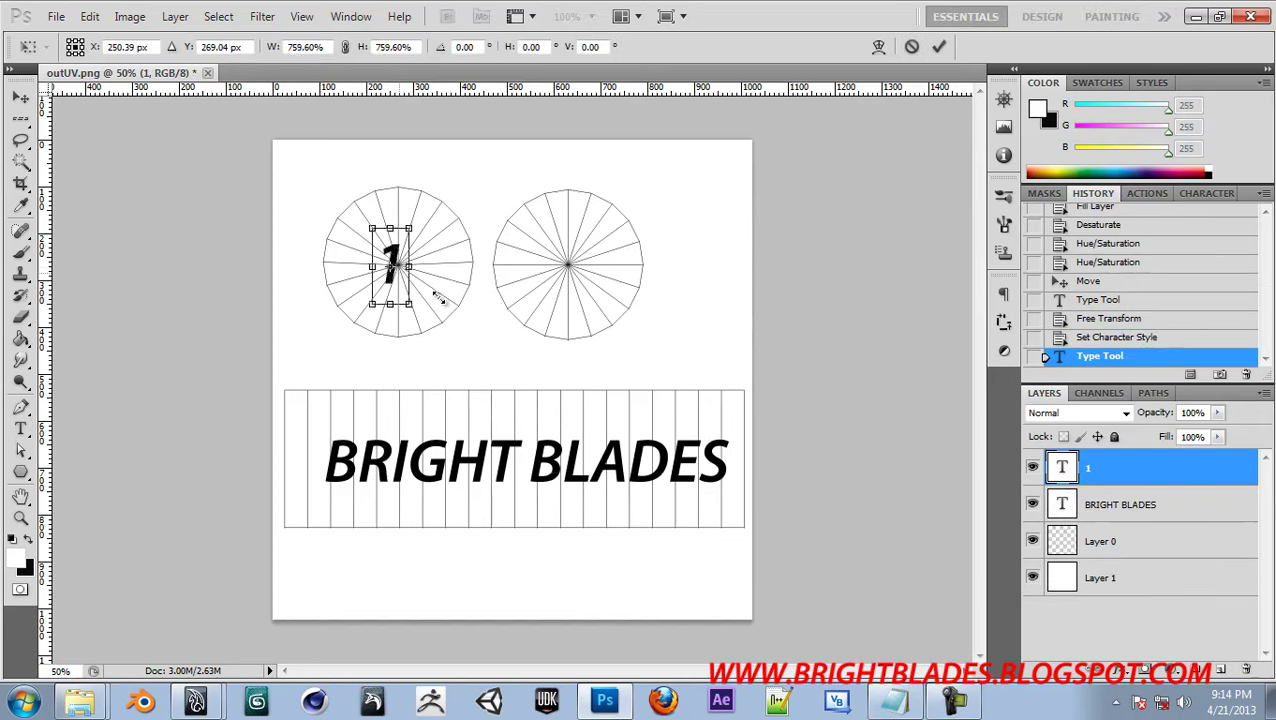
pyautogui.moveTo(437, 297); pyautogui.dragTo(445, 316)
pyautogui.press('Return')
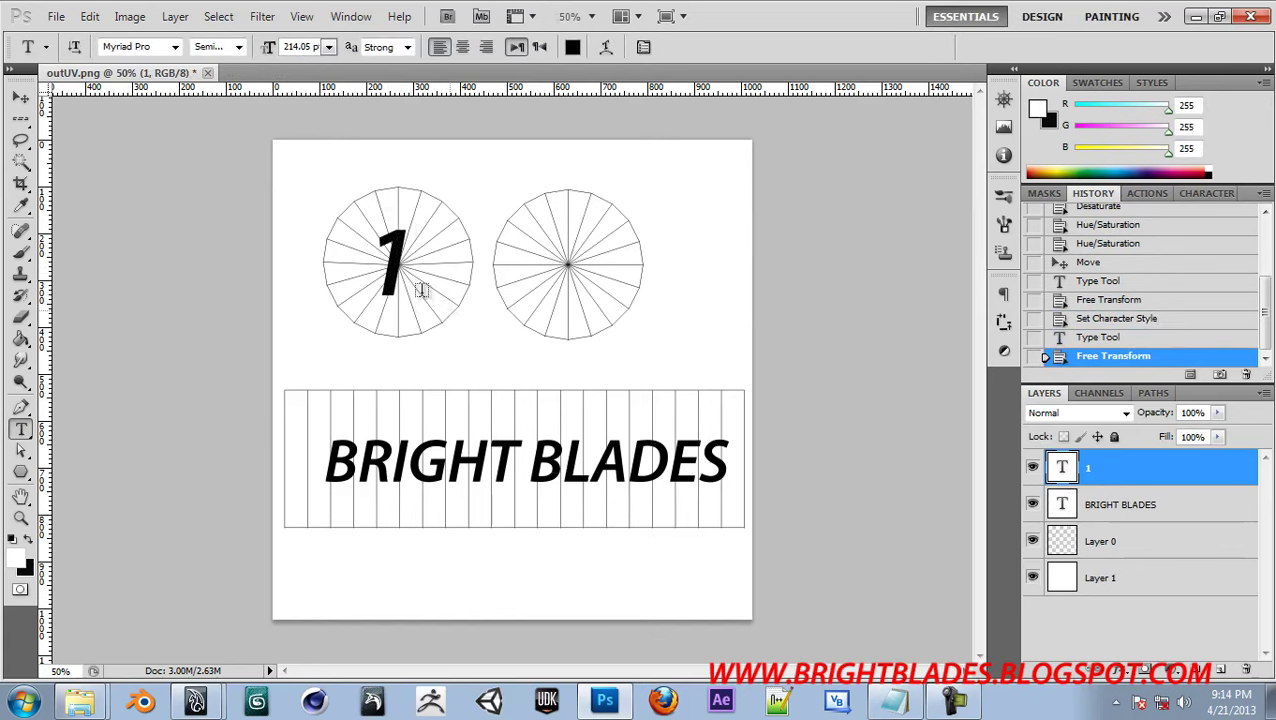
# Copy the 1 into the second circle, change it to 2 and nudge it right
pyautogui.press('v')
pyautogui.keyDown('alt'); pyautogui.moveTo(398, 270); pyautogui.dragTo(567, 272); pyautogui.keyUp('alt')
pyautogui.press('t')
pyautogui.hotkey('alt', 't')
pyautogui.press('Escape')
pyautogui.press('ctrl')
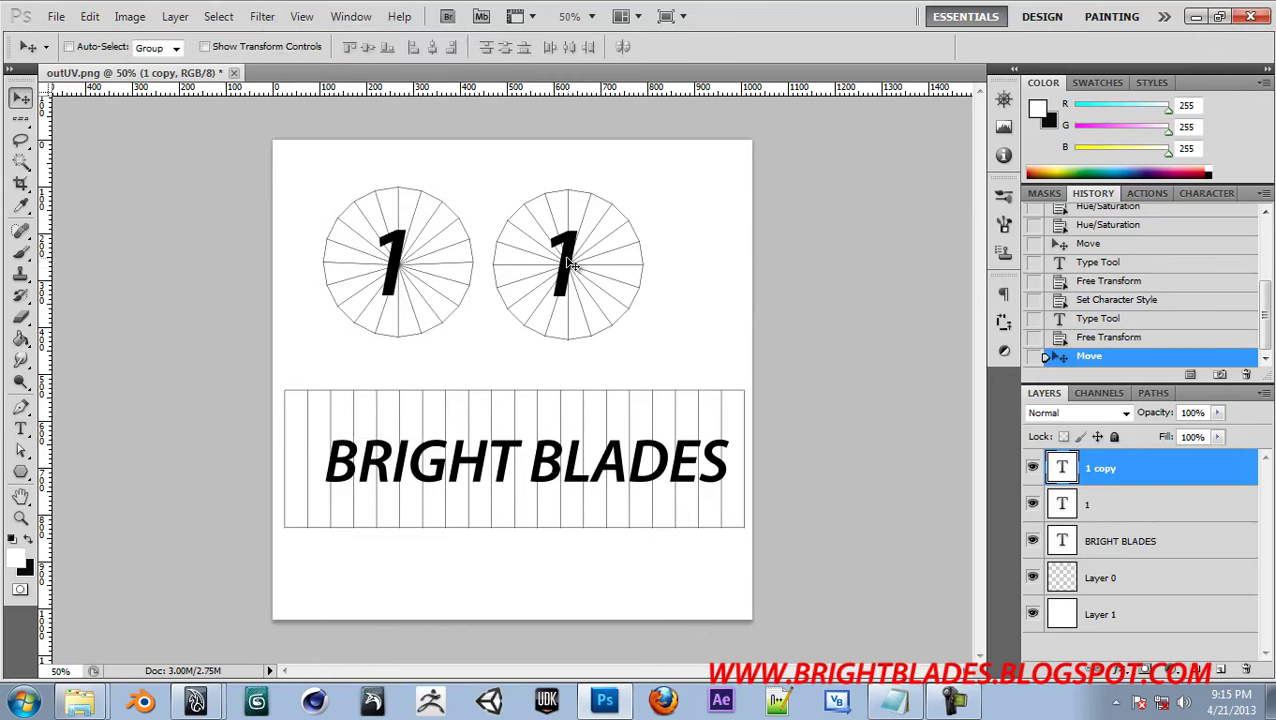
pyautogui.doubleClick(566, 250)
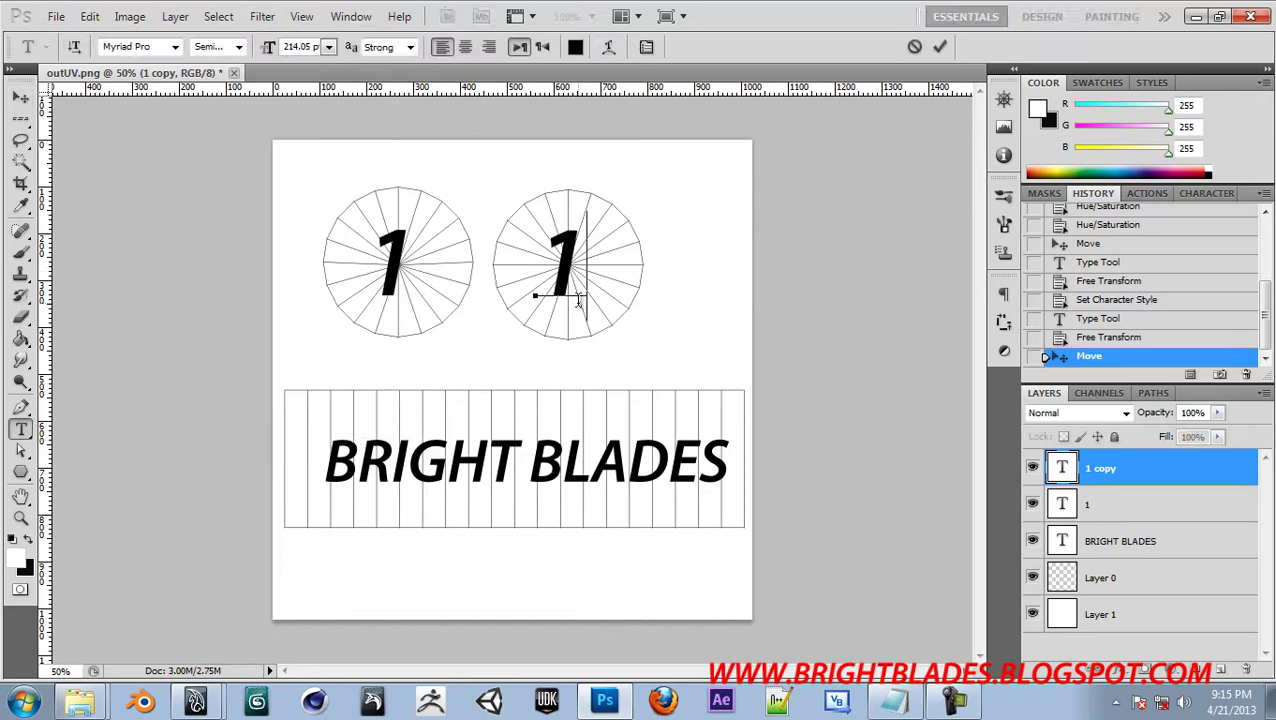
pyautogui.click(578, 300)
pyautogui.press('BackSpace')
pyautogui.write('2')
pyautogui.hotkey('ctrl', 'Return')
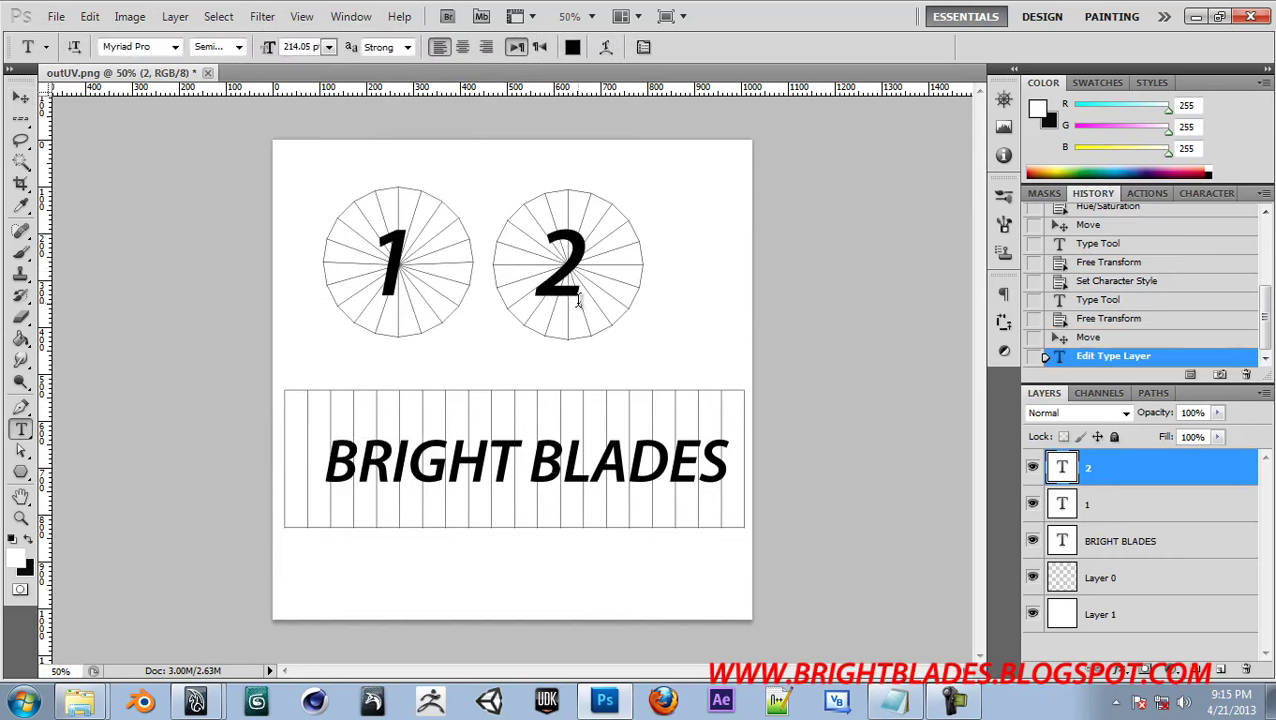
pyautogui.press('v')
pyautogui.press('Right')
pyautogui.press('Right')
pyautogui.press('Right')
pyautogui.press('Right')
pyautogui.press('Right')
pyautogui.press('Right')
pyautogui.press('Right')
pyautogui.press('Right')
pyautogui.press('Right')
pyautogui.press('Right')
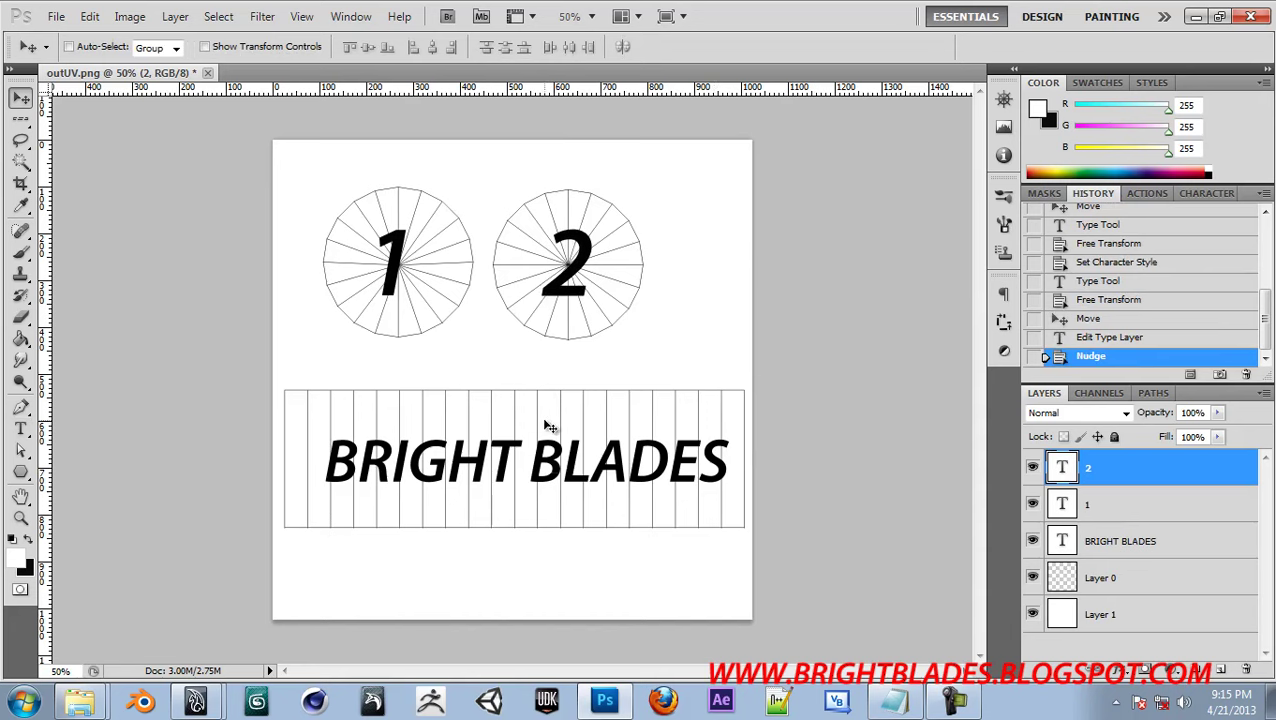
# Move Layer 0 above the text layers and hide its UV guide lines
pyautogui.click(1033, 578)
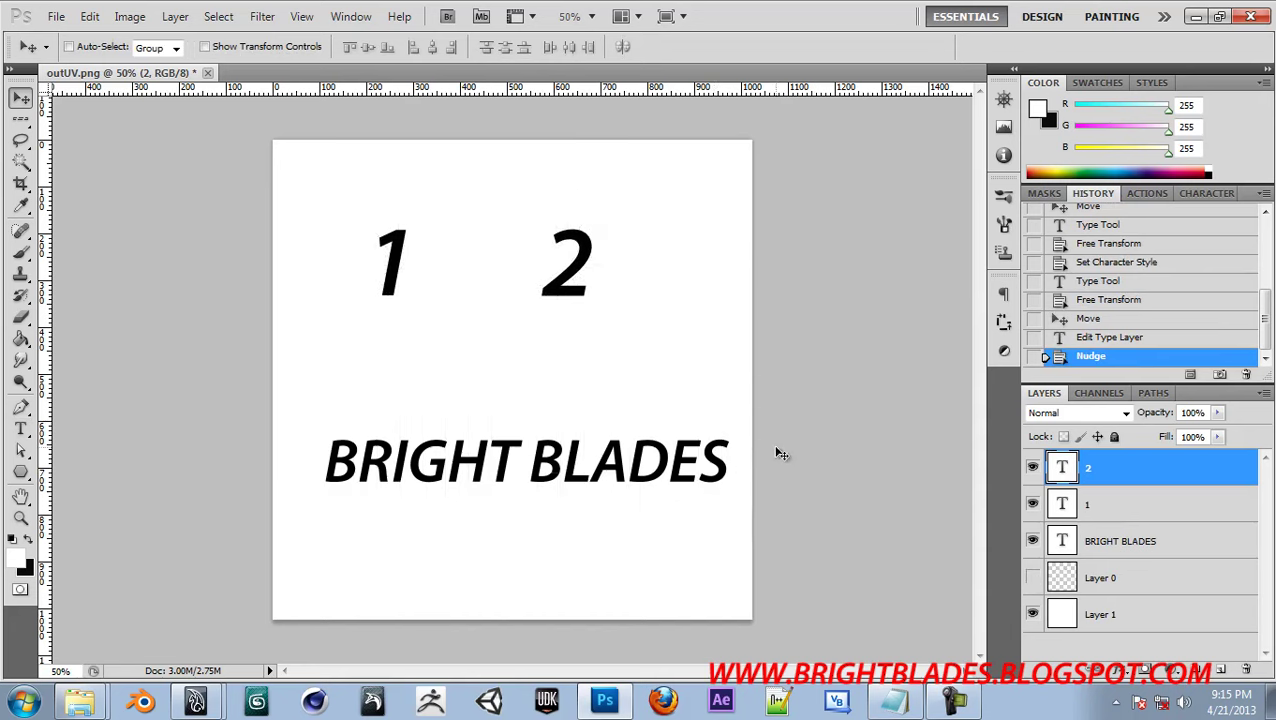
pyautogui.click(1033, 578)
pyautogui.moveTo(1088, 578); pyautogui.dragTo(1098, 466)
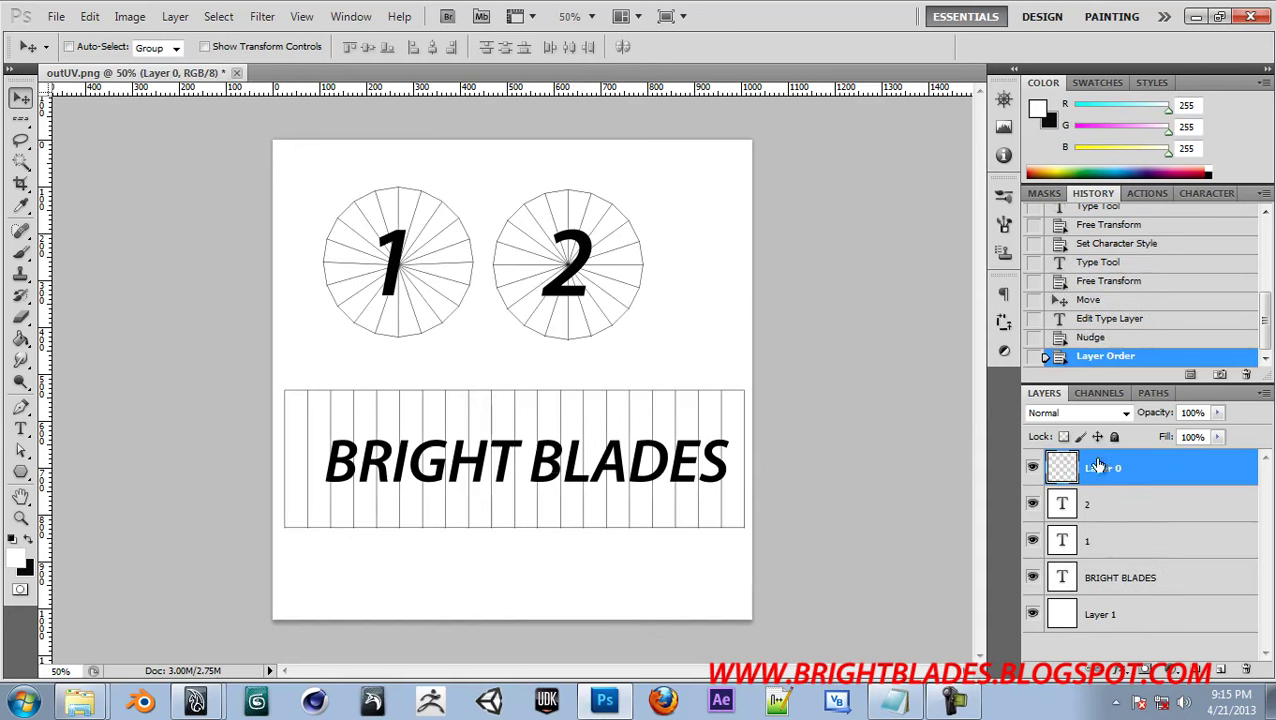
pyautogui.click(1032, 470)
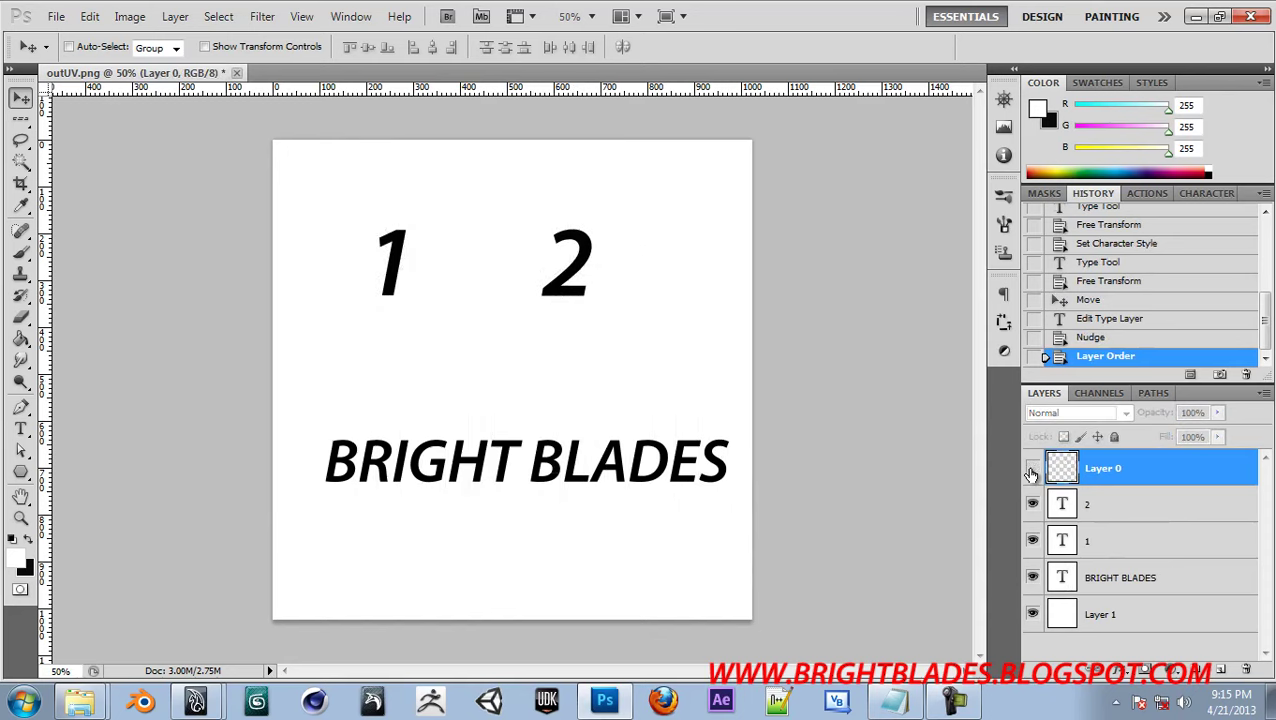
pyautogui.click(56, 17)
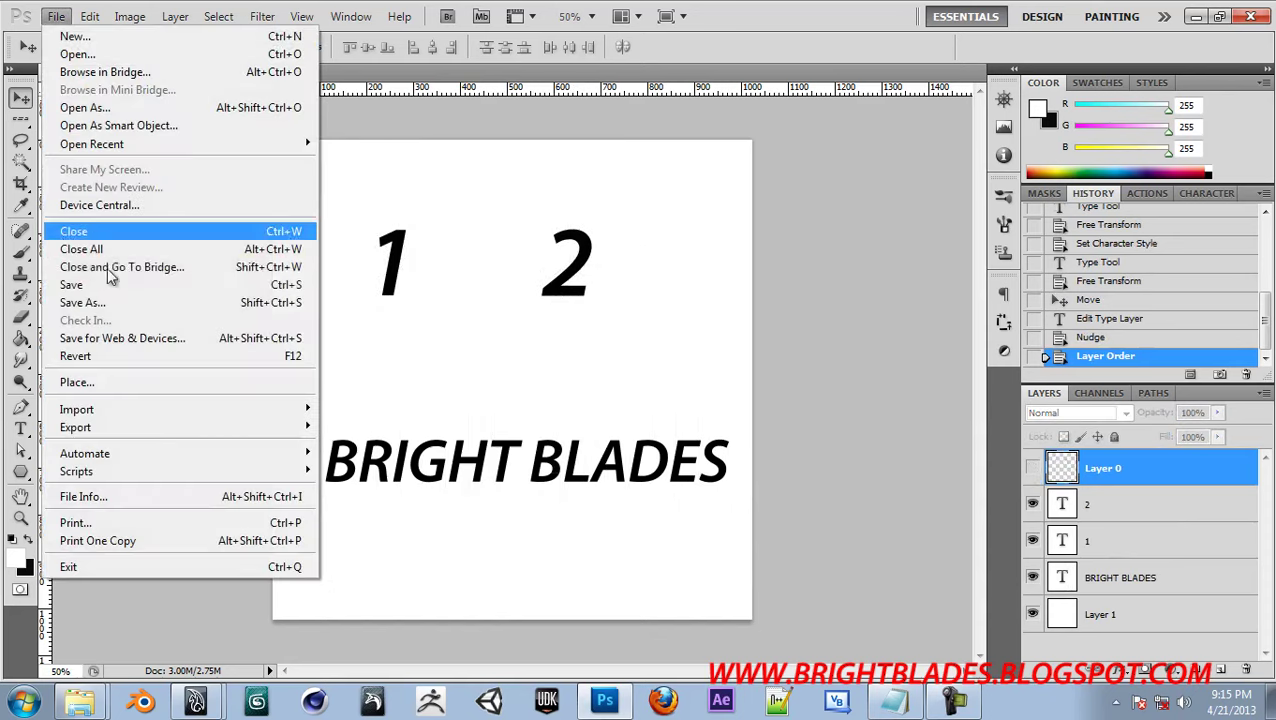
# Save the labelled image as textured.png in PNG format, accepting the PNG options
pyautogui.click(134, 302)
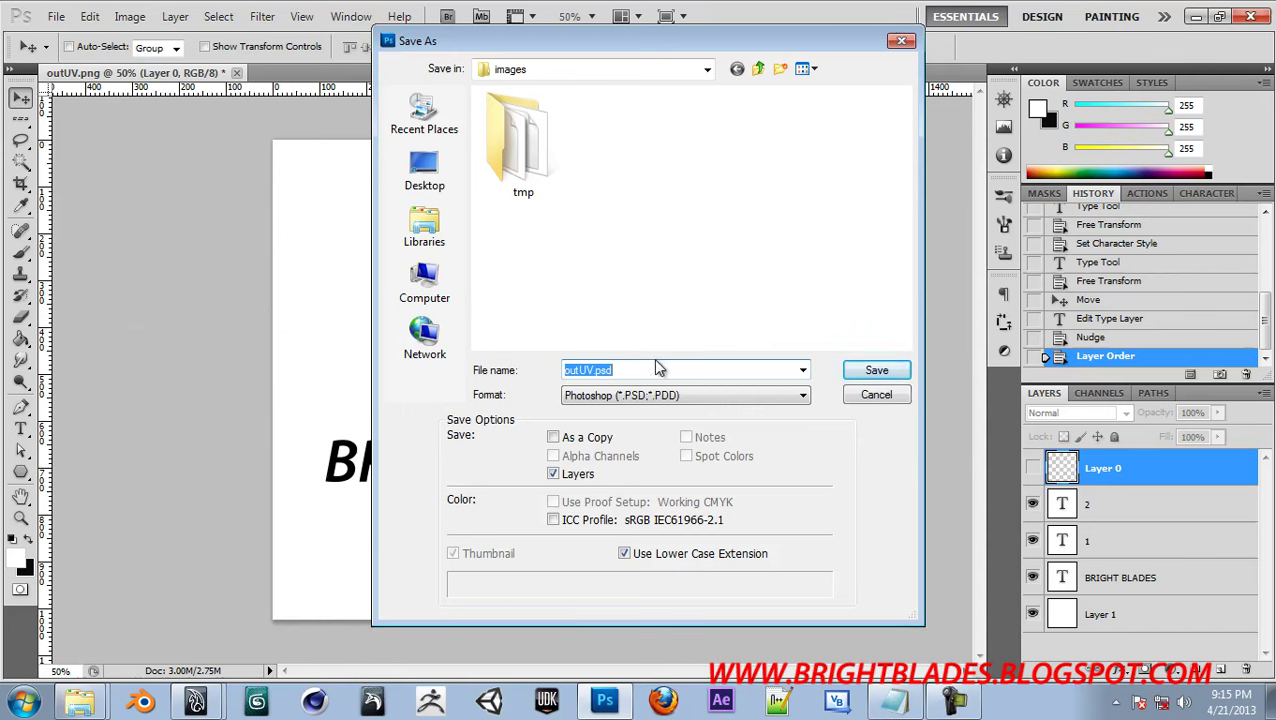
pyautogui.write('f')
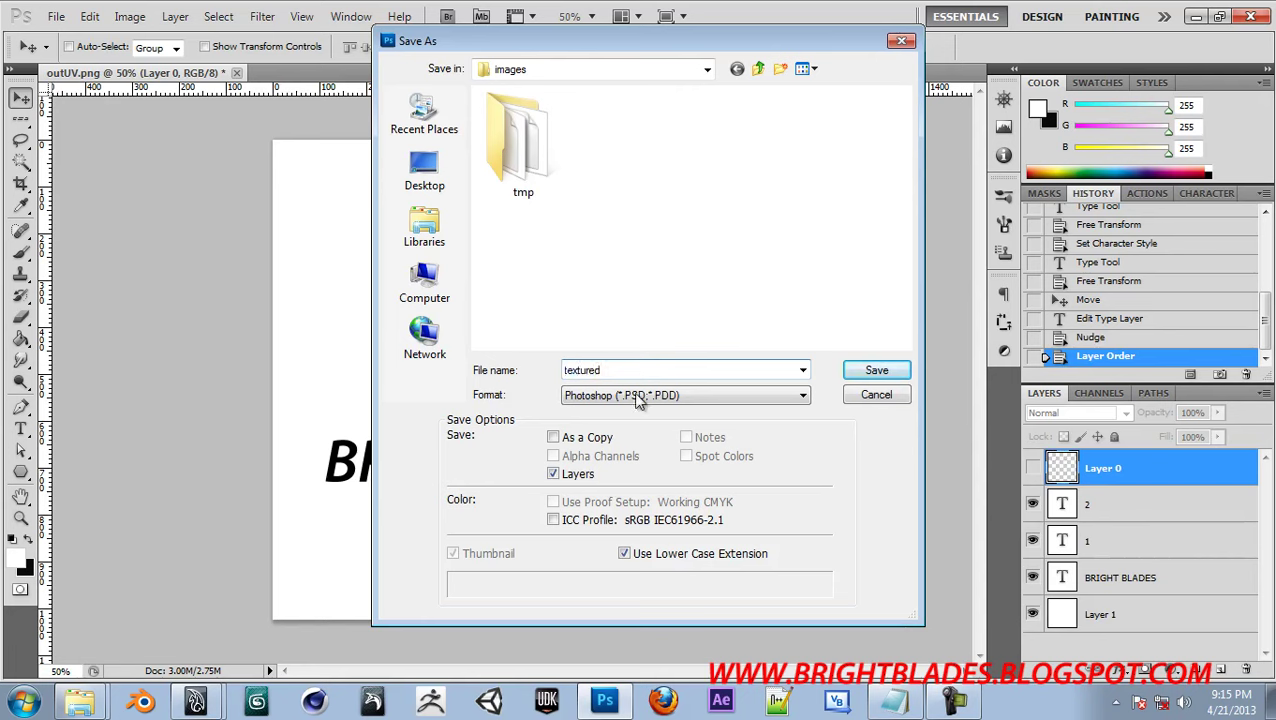
pyautogui.click(640, 400)
pyautogui.click(640, 672)
pyautogui.click(866, 372)
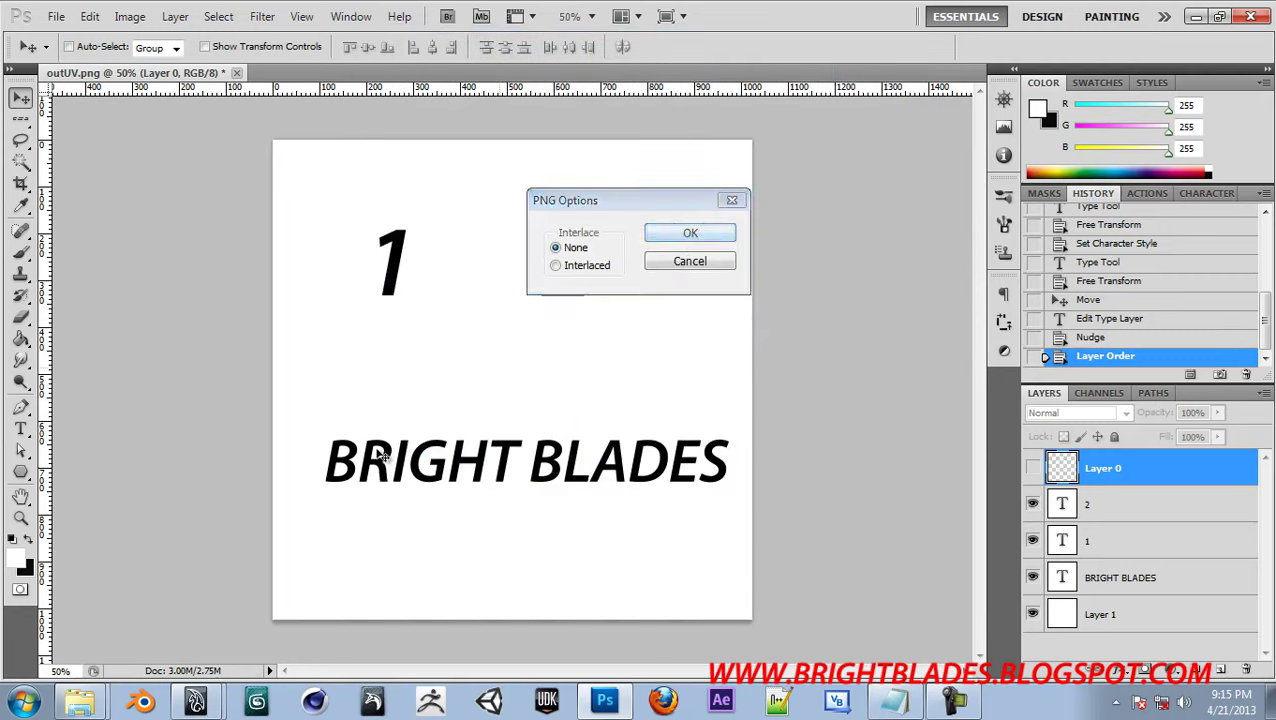
pyautogui.press('Return')
# Close the UV Snapshot options and the UV Texture Editor
pyautogui.moveTo(198, 700)
pyautogui.click(200, 658)
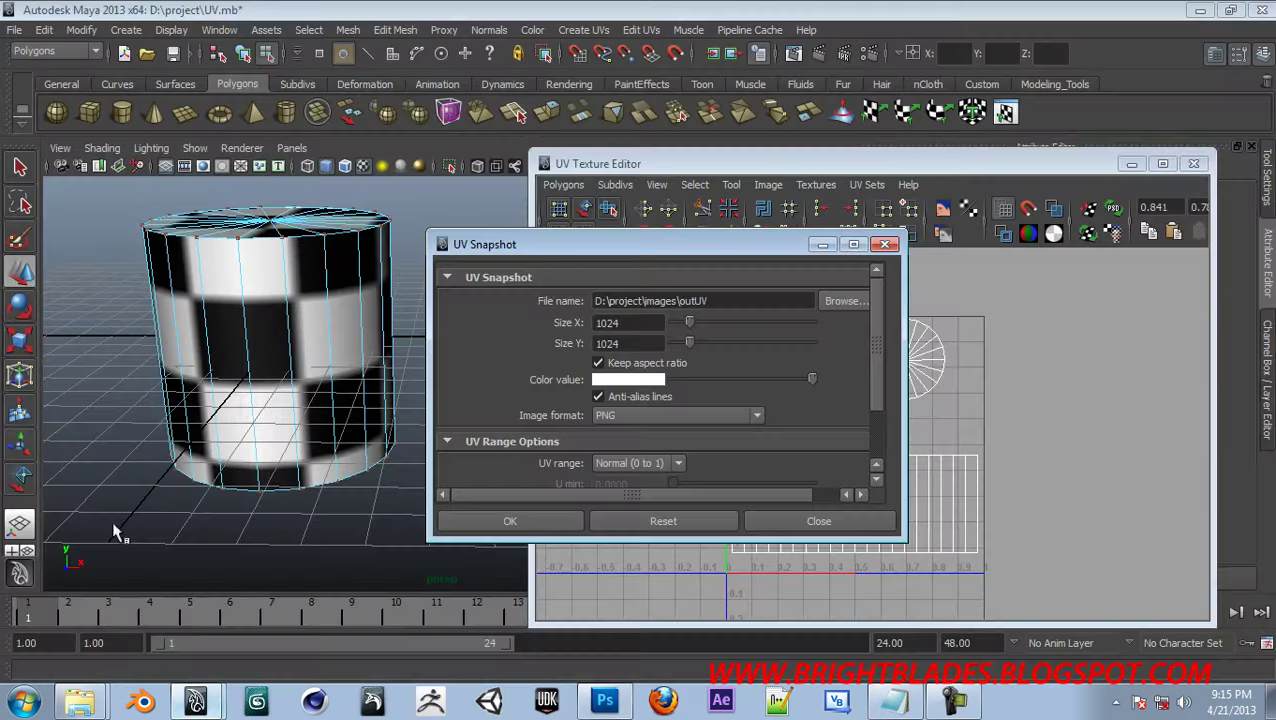
pyautogui.click(818, 521)
pyautogui.click(1193, 163)
# Select the cylinder and view its blinn5 material and checker4 colour texture
pyautogui.rightClick(276, 322)
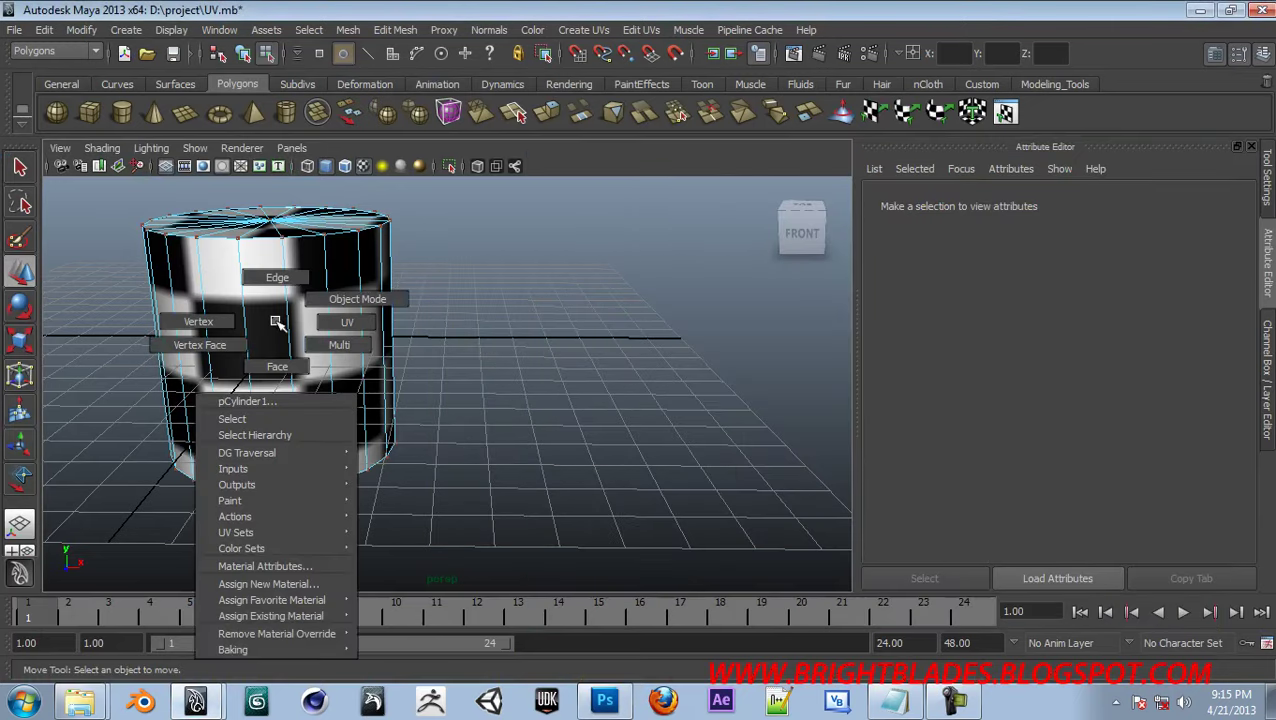
pyautogui.click(273, 329)
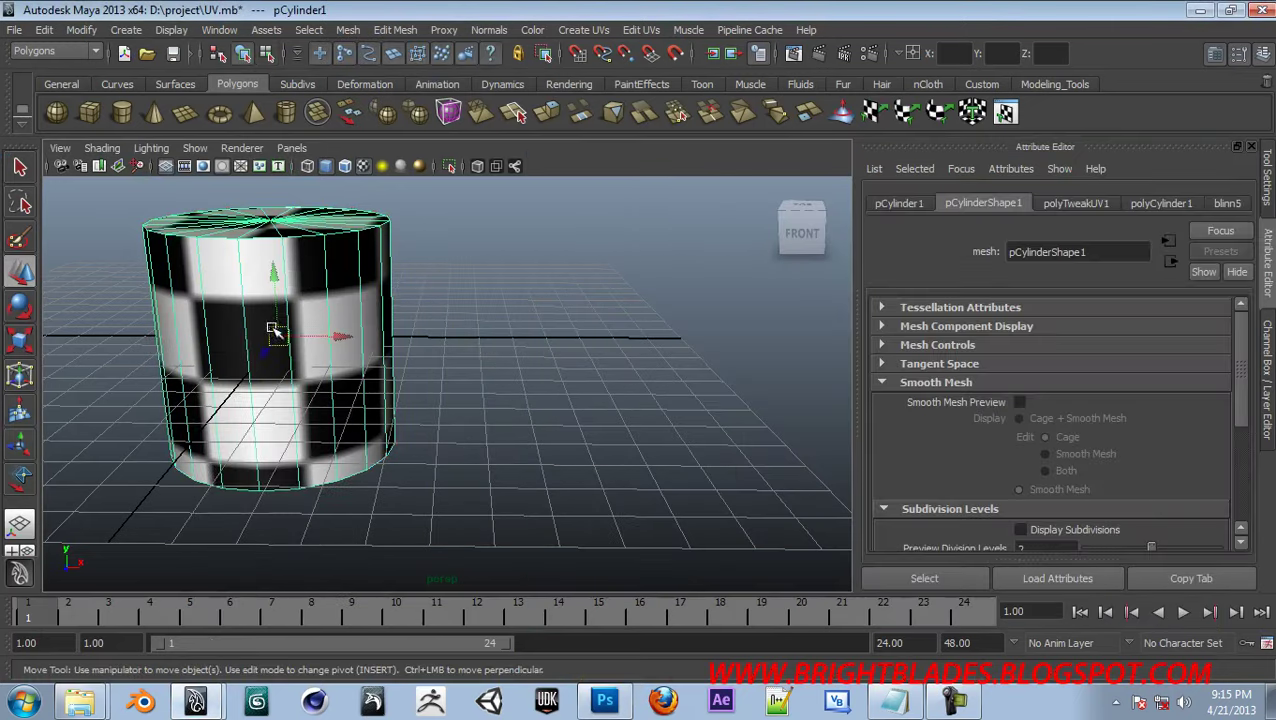
pyautogui.click(1227, 203)
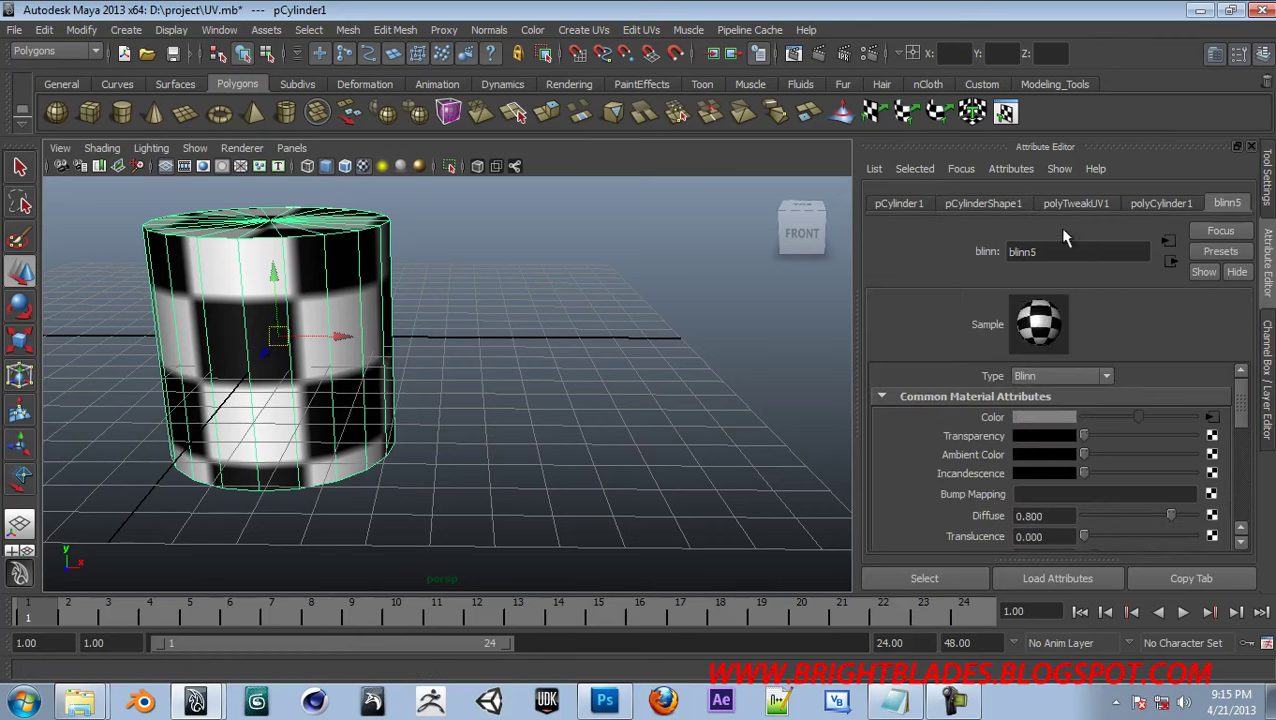
pyautogui.click(1213, 417)
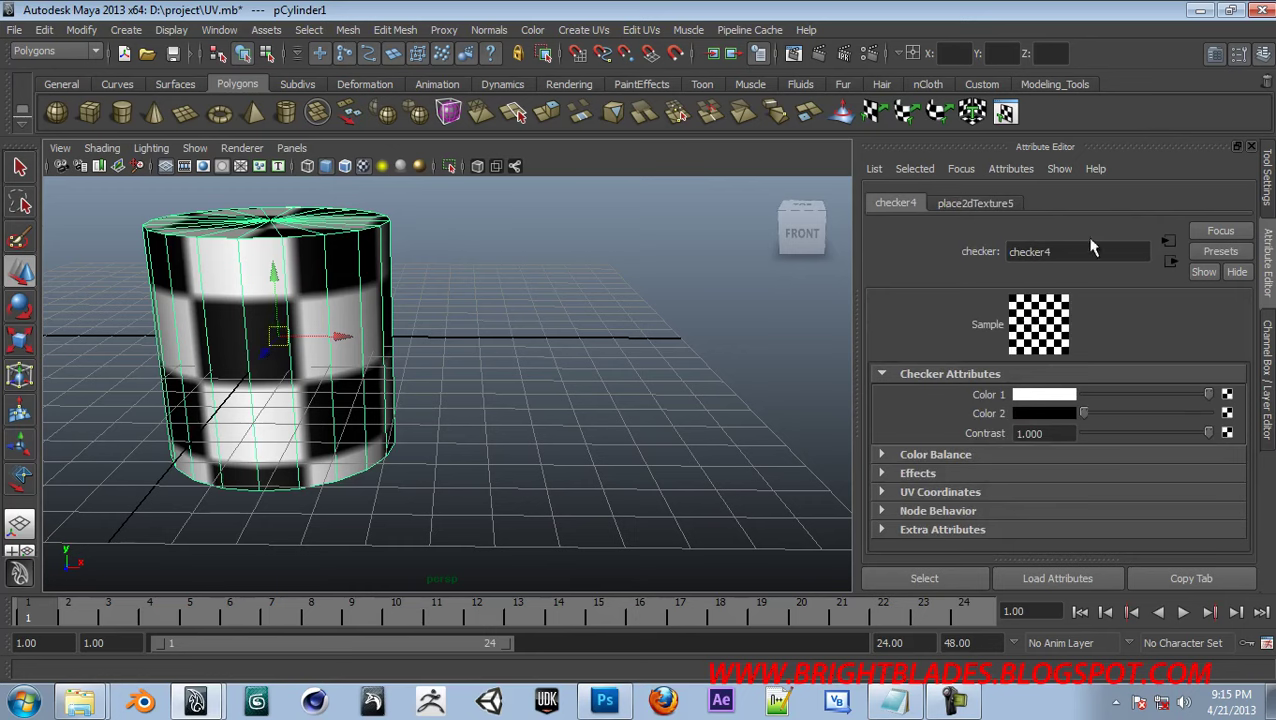
# Open the Outliner from the Window menu, then close it again
pyautogui.click(219, 30)
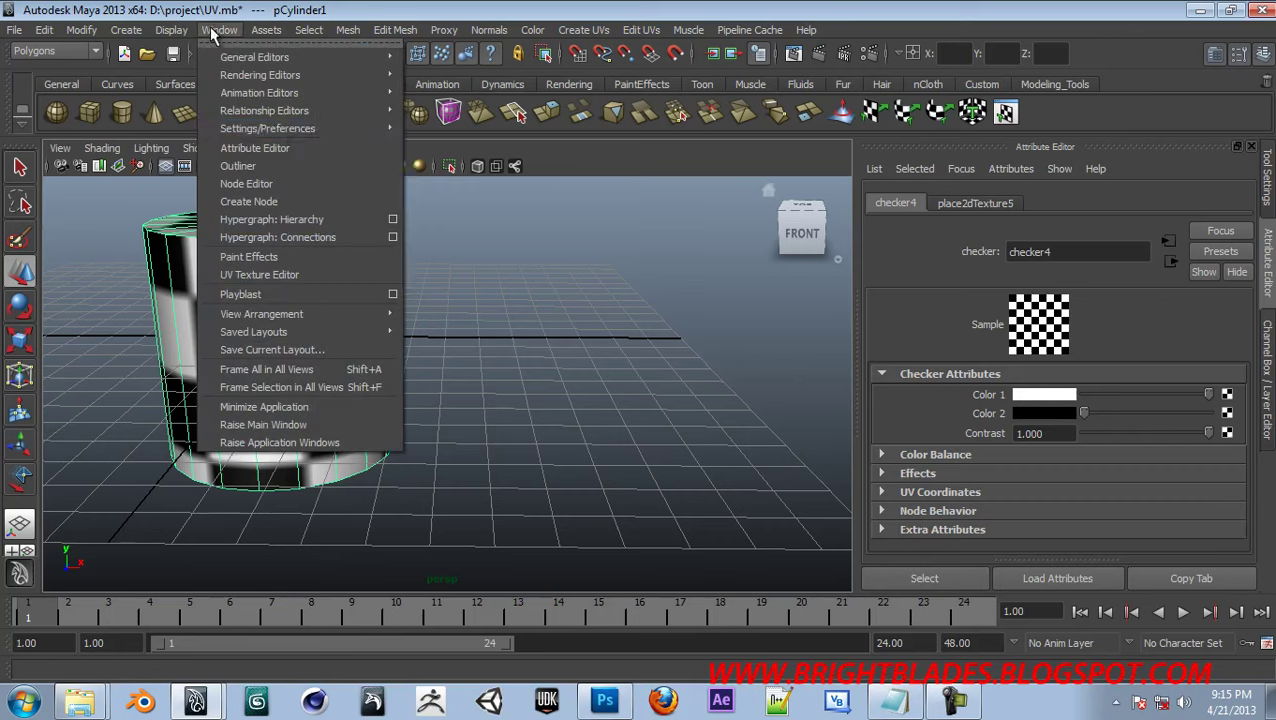
pyautogui.click(240, 166)
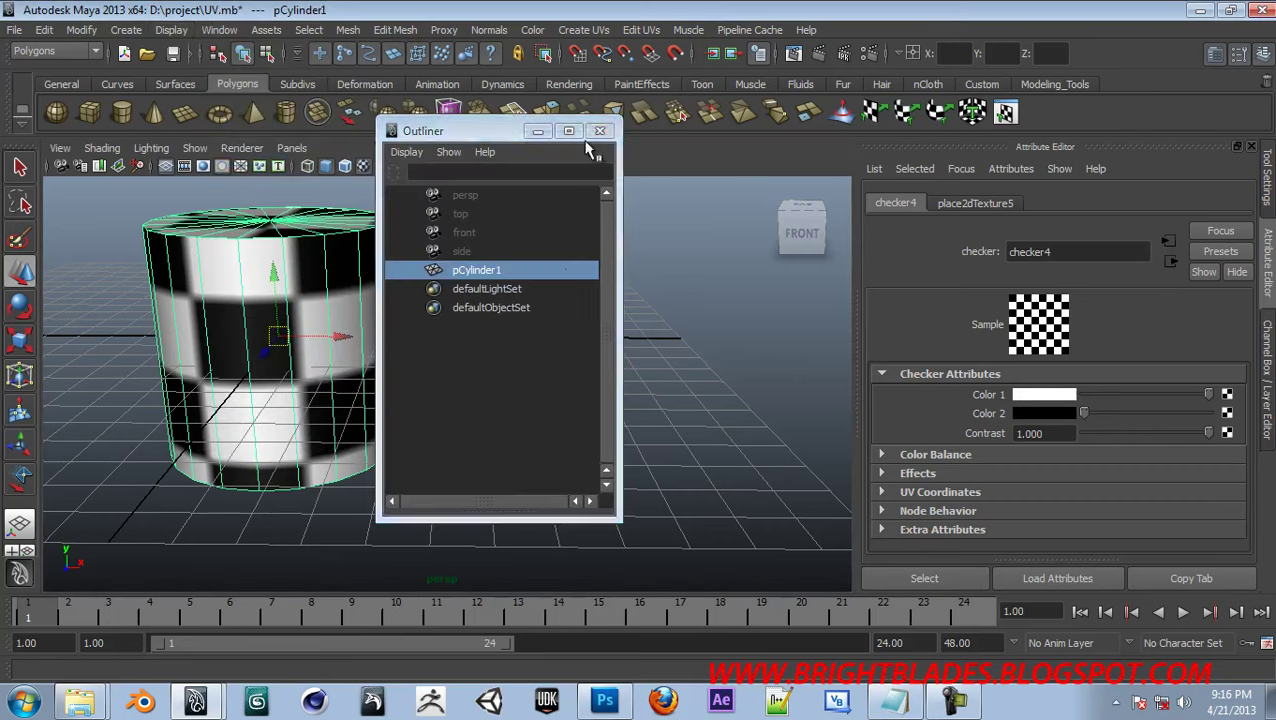
pyautogui.click(600, 131)
pyautogui.click(174, 30)
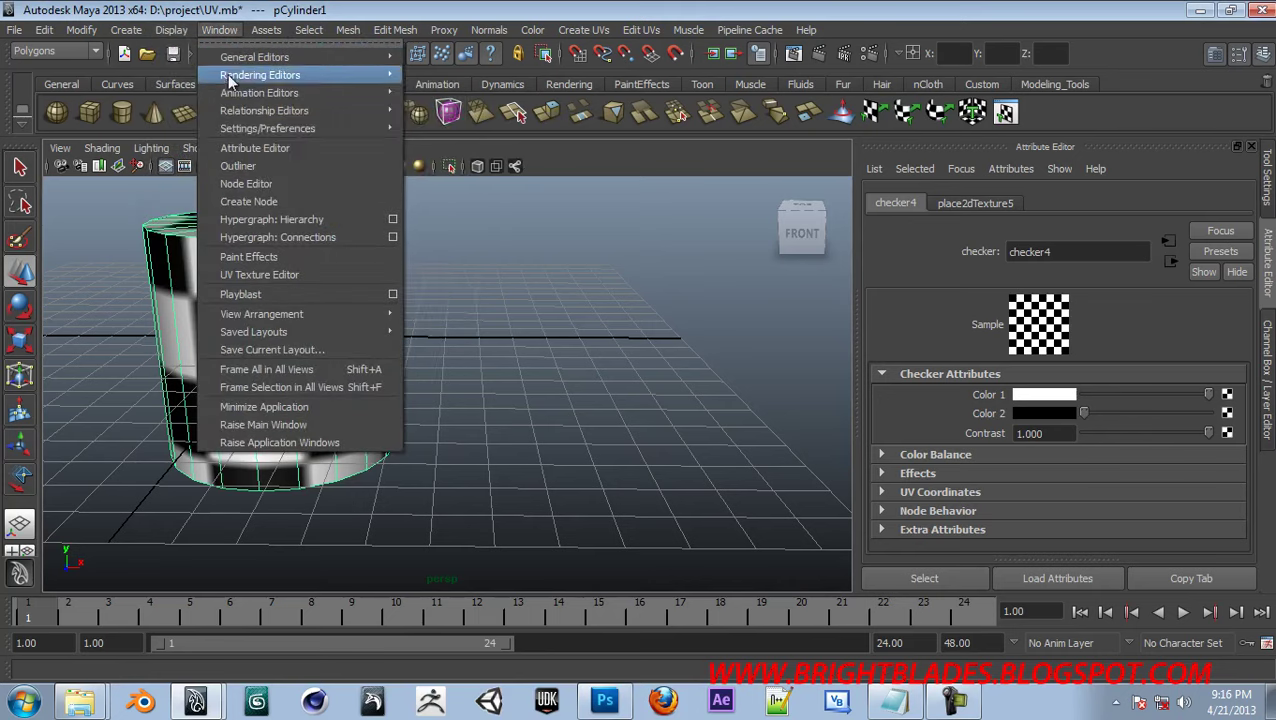
# Open the Hypershade editor and enlarge its window
pyautogui.moveTo(333, 80)
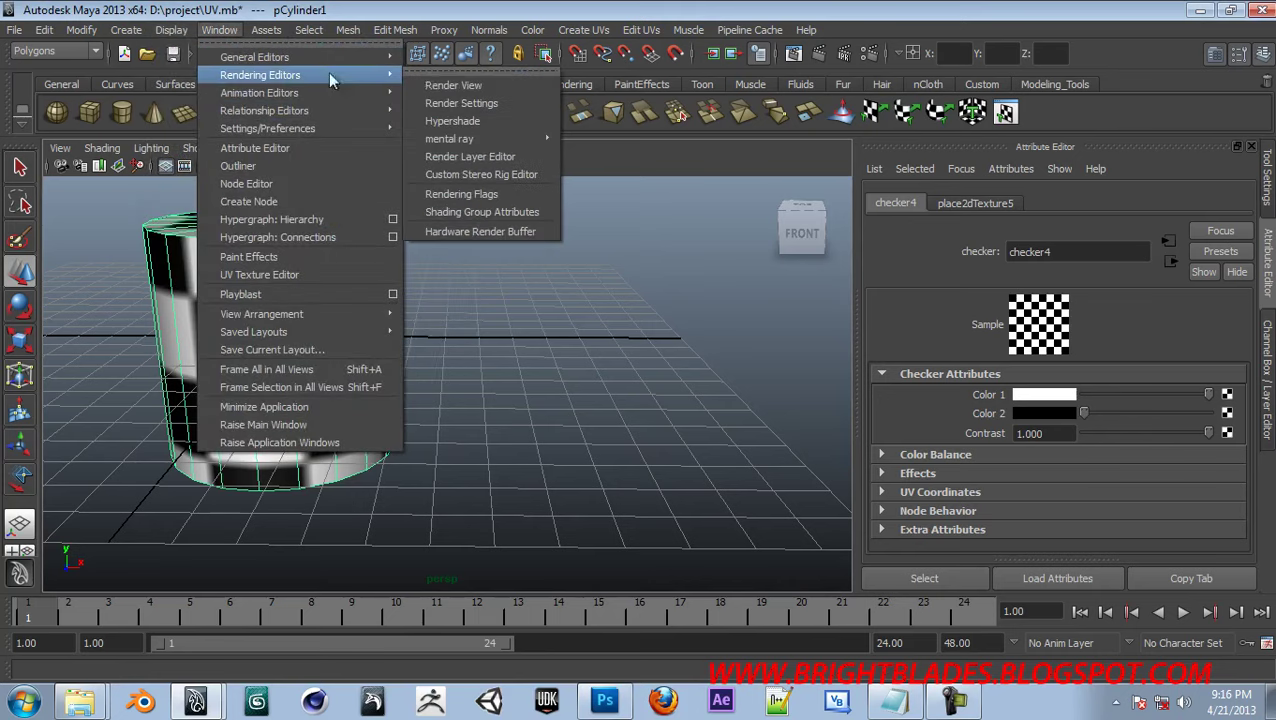
pyautogui.click(466, 121)
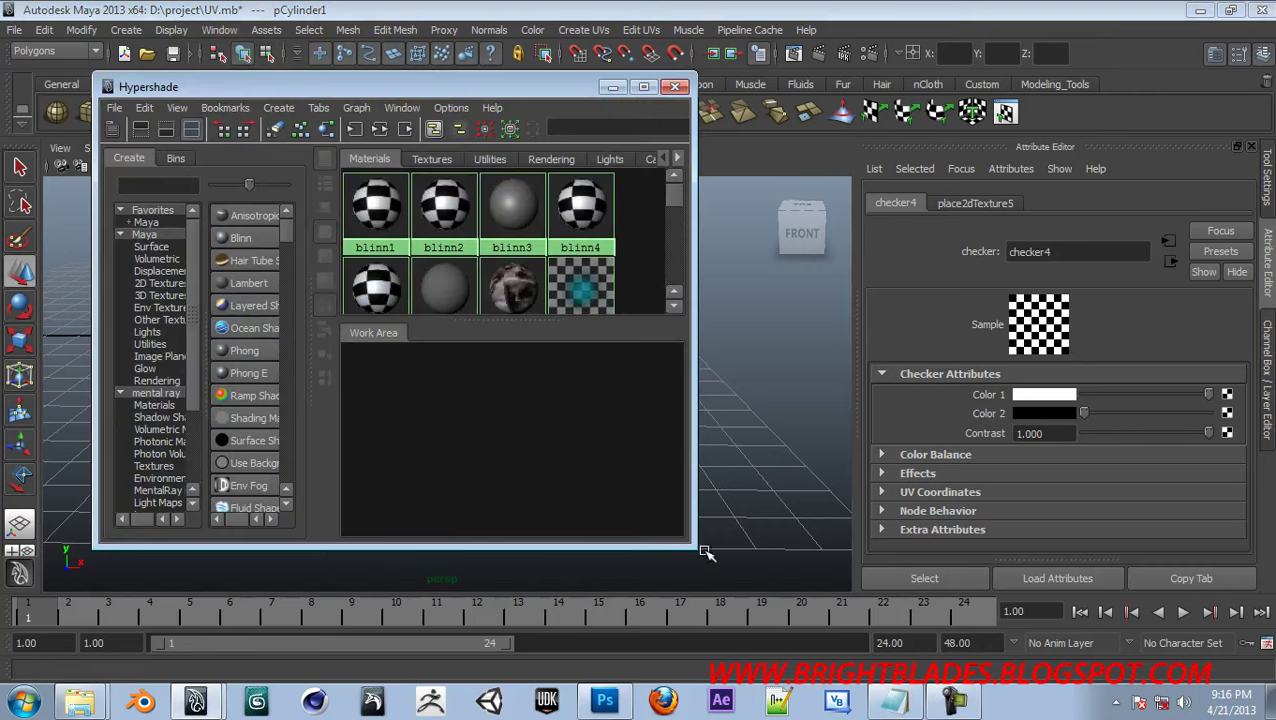
pyautogui.moveTo(689, 547); pyautogui.dragTo(886, 589)
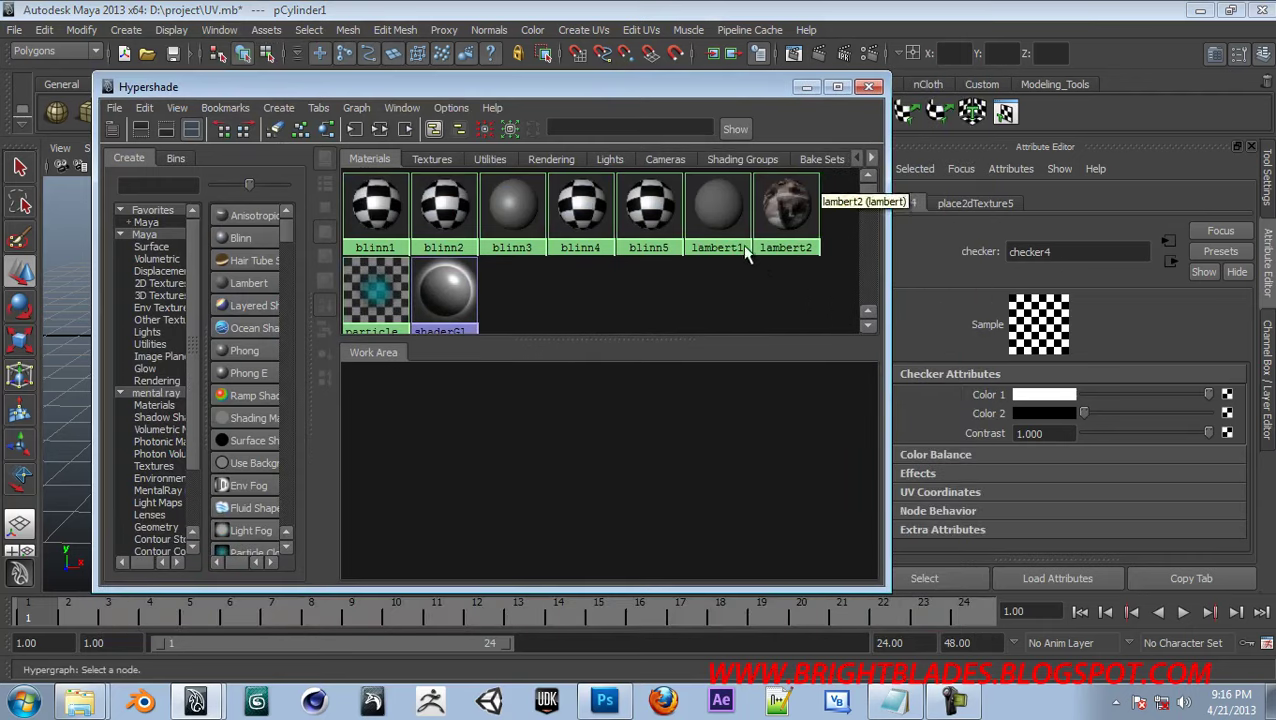
# Graph blinn5's network and delete the checker4 and place2dTexture5 nodes
pyautogui.click(649, 210)
pyautogui.rightClick(649, 212)
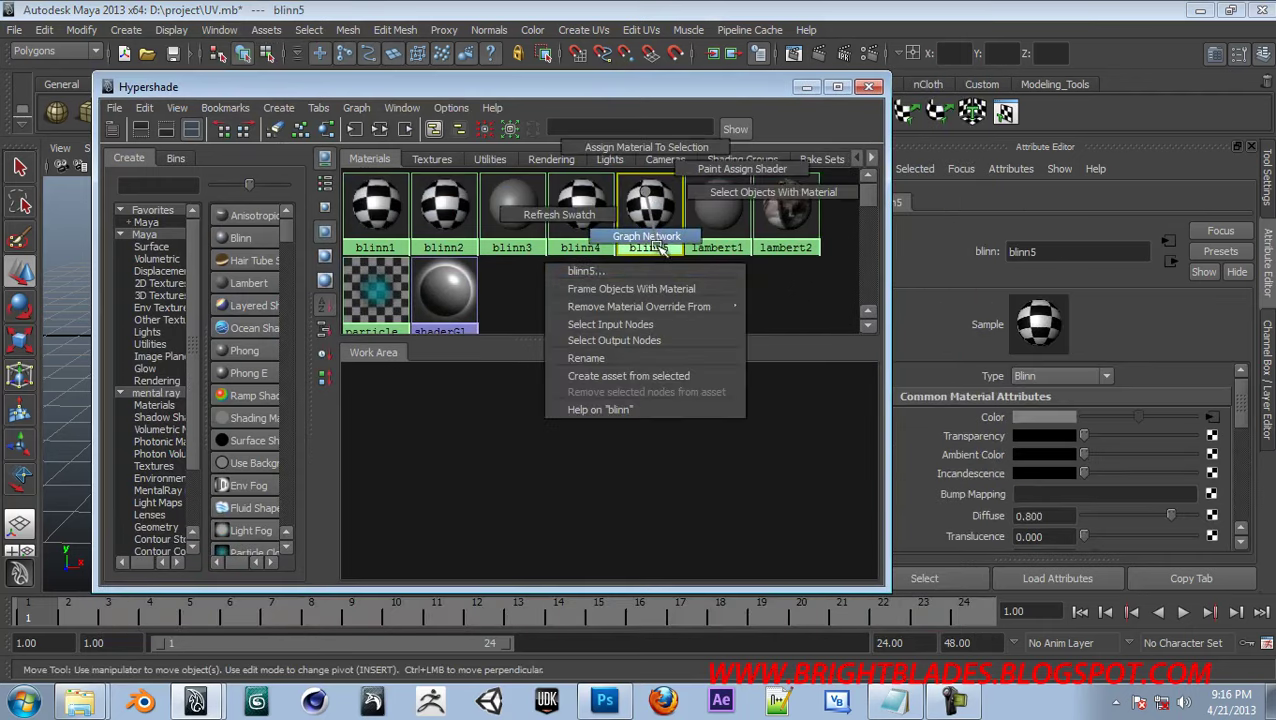
pyautogui.click(655, 240)
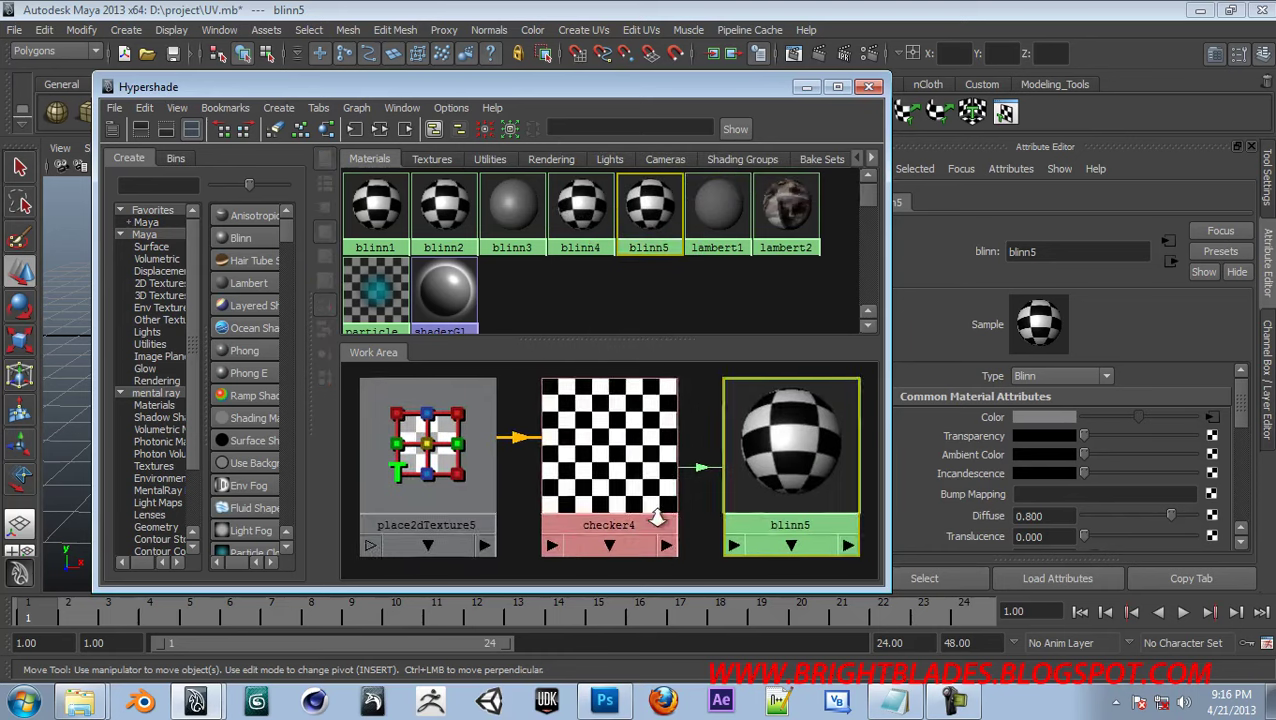
pyautogui.moveTo(675, 565); pyautogui.dragTo(452, 438)
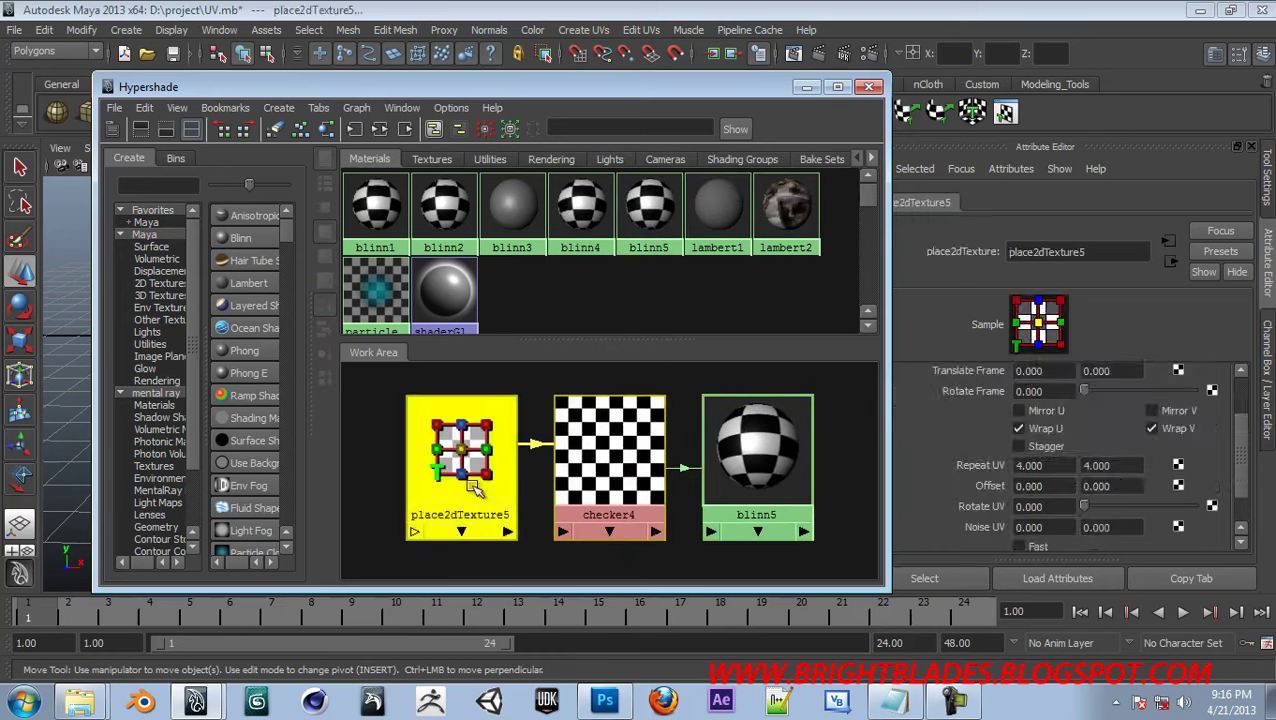
pyautogui.press('Delete')
# Create a PSD File texture node, psdFileTex1, in the Hypershade work area
pyautogui.rightClick(493, 441)
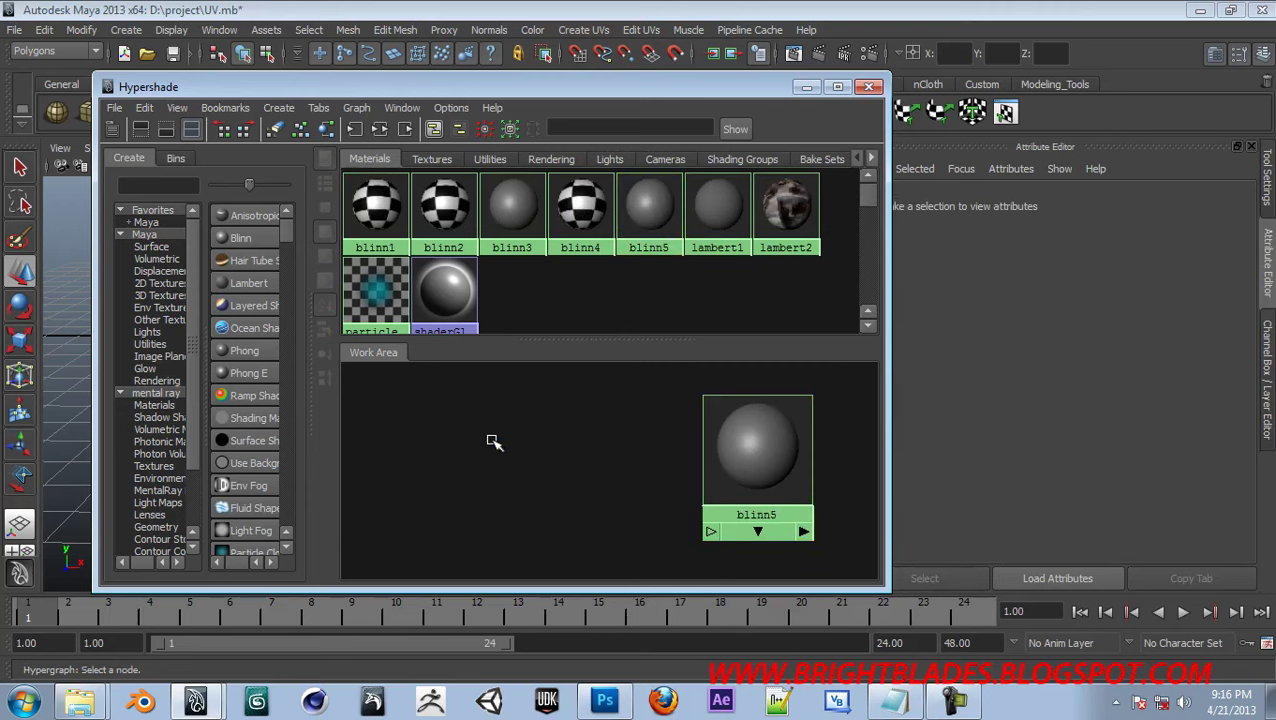
pyautogui.rightClick(511, 441)
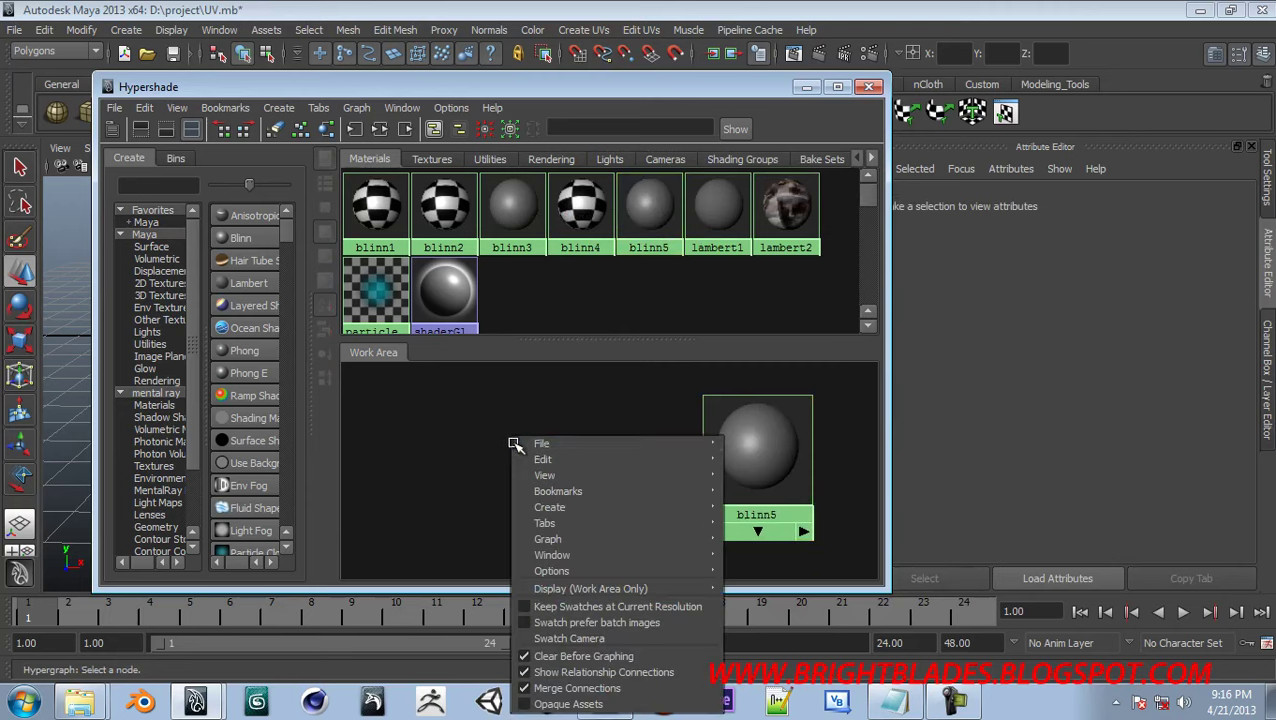
pyautogui.moveTo(525, 448)
pyautogui.moveTo(538, 508)
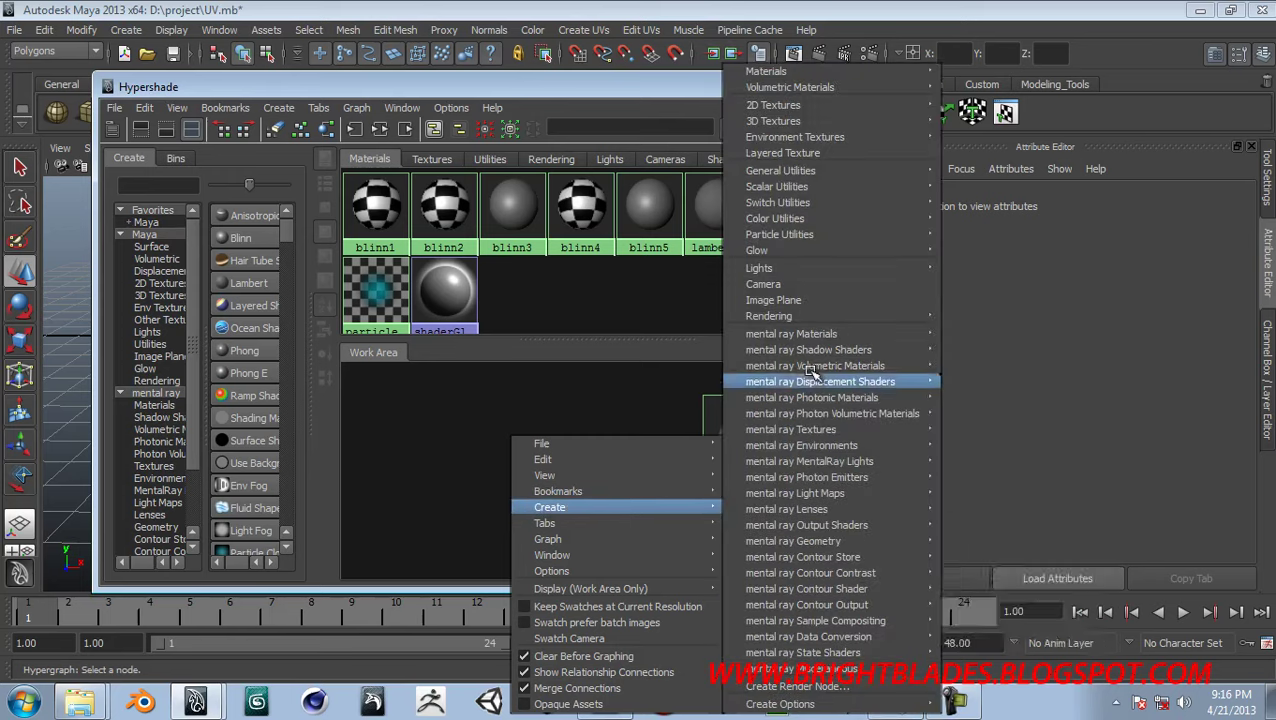
pyautogui.moveTo(790, 106)
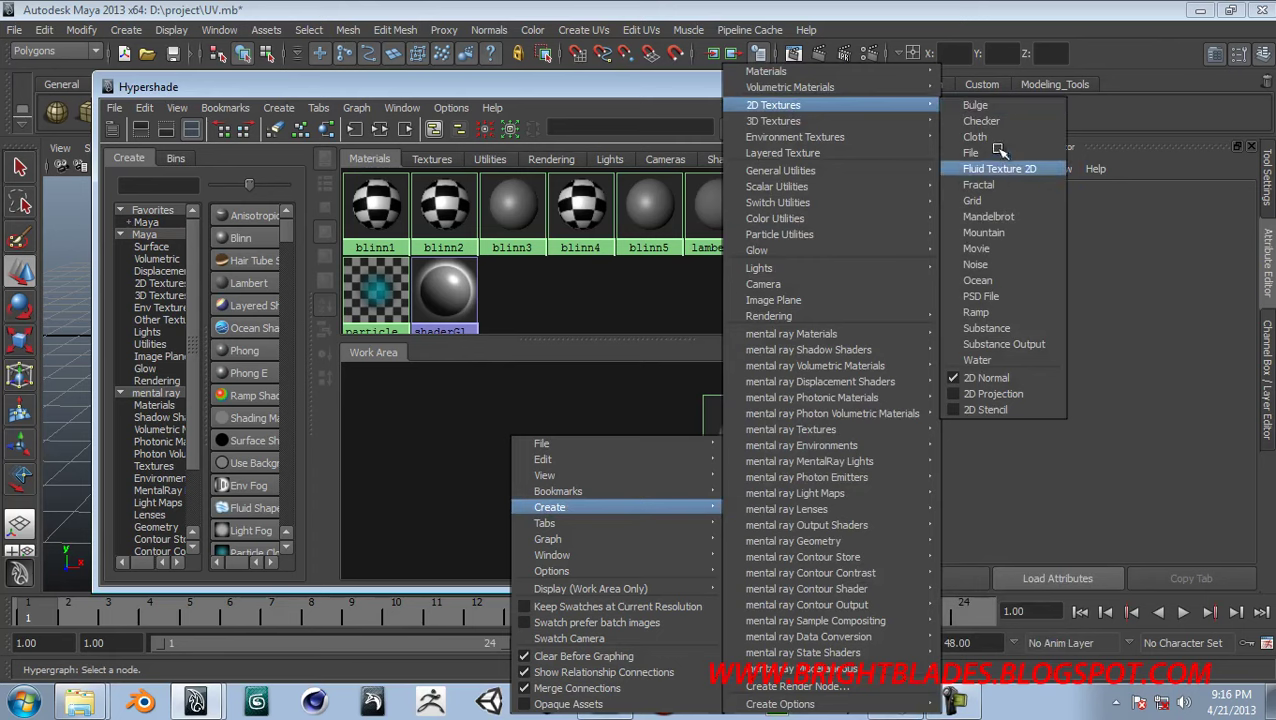
pyautogui.click(1005, 298)
pyautogui.moveTo(364, 433); pyautogui.dragTo(498, 431)
pyautogui.press('a')
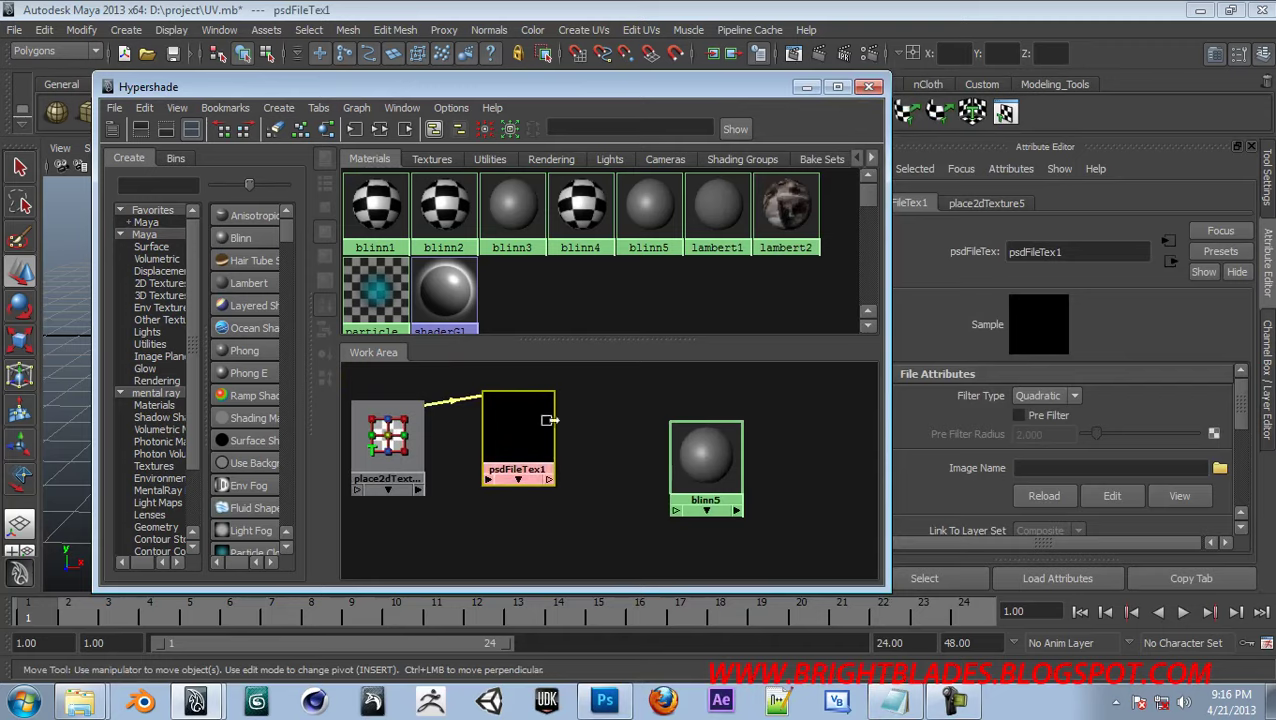
# Browse psdFileTex1's image with All Files shown, cancel, and delete the PSD texture nodes
pyautogui.click(1221, 472)
pyautogui.click(1220, 470)
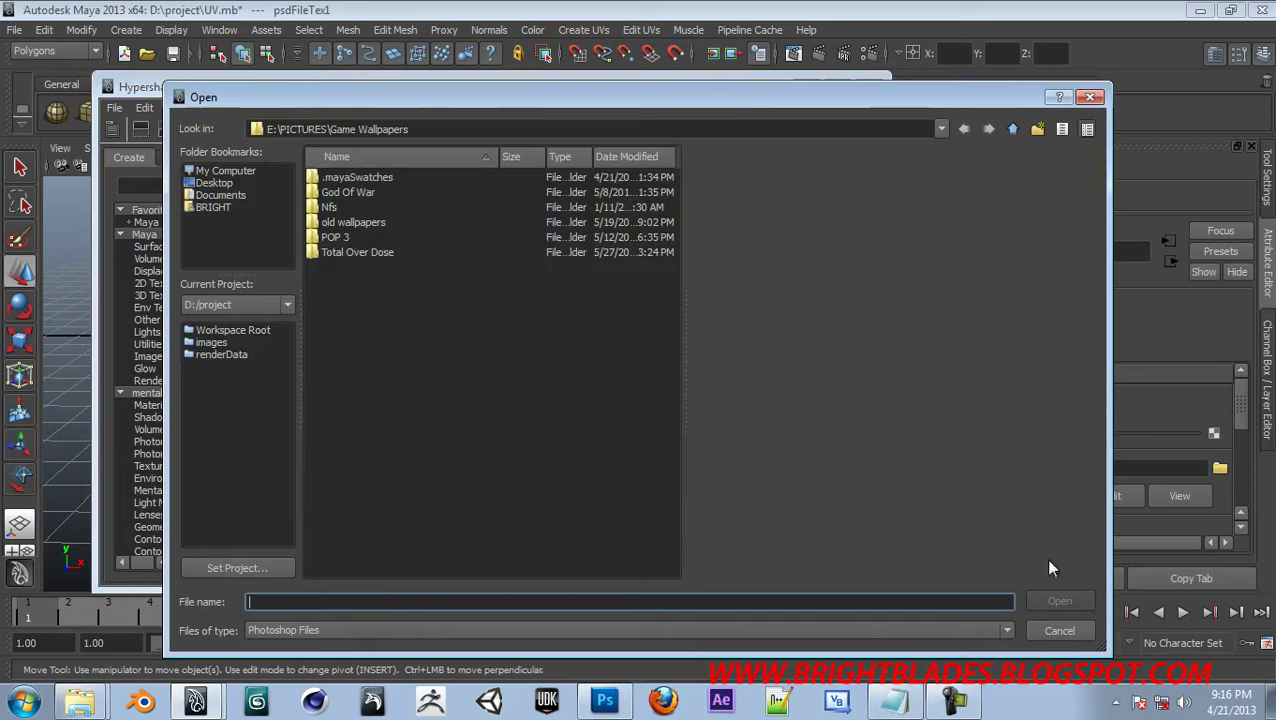
pyautogui.click(699, 628)
pyautogui.click(720, 628)
pyautogui.click(733, 628)
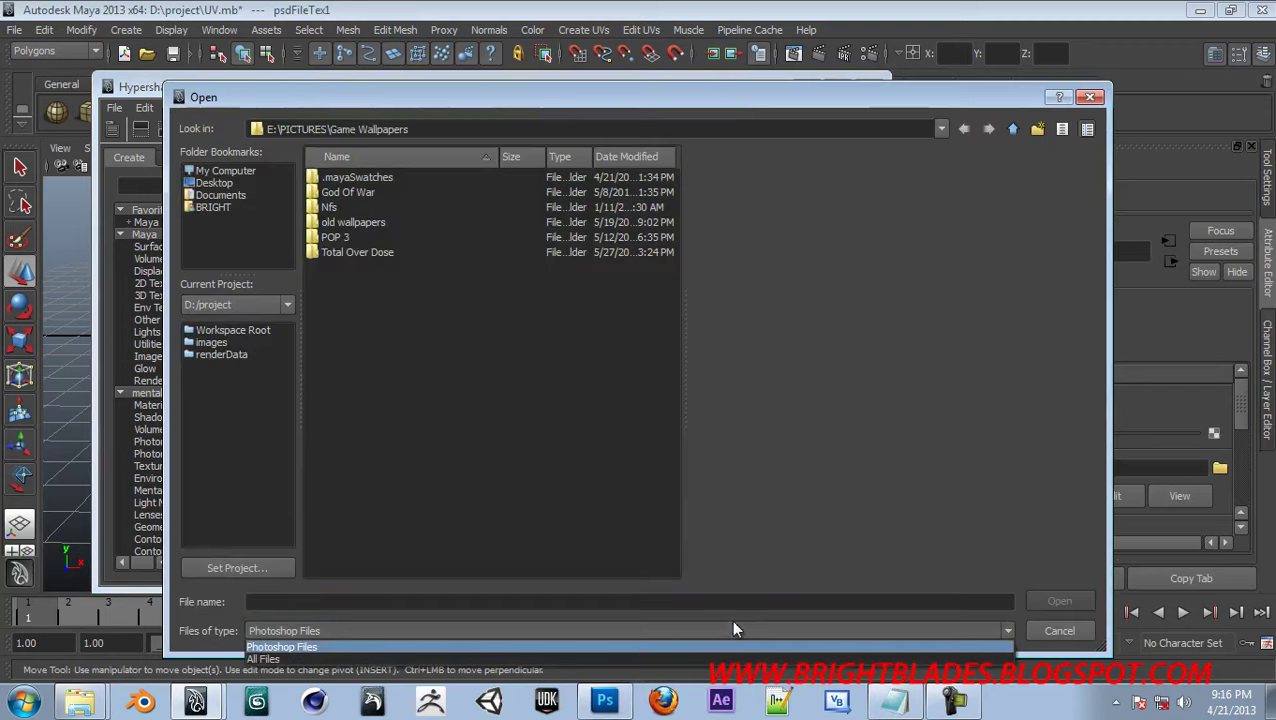
pyautogui.click(712, 659)
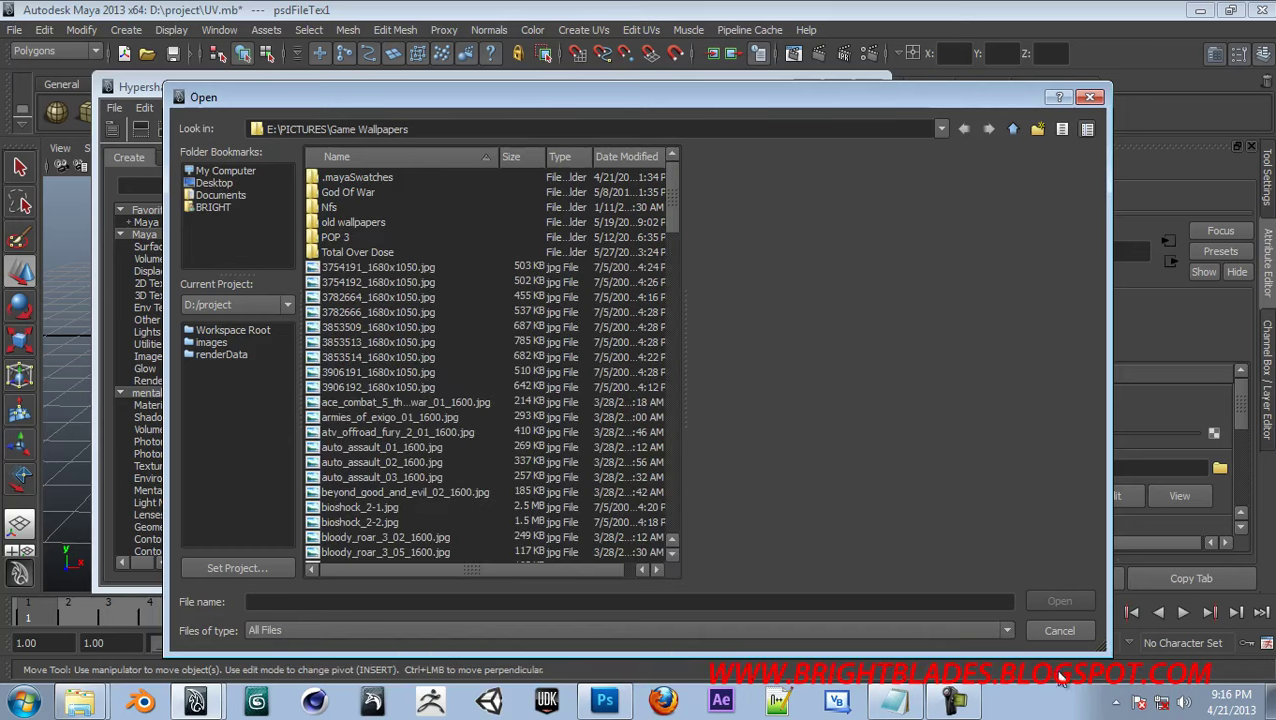
pyautogui.click(1059, 631)
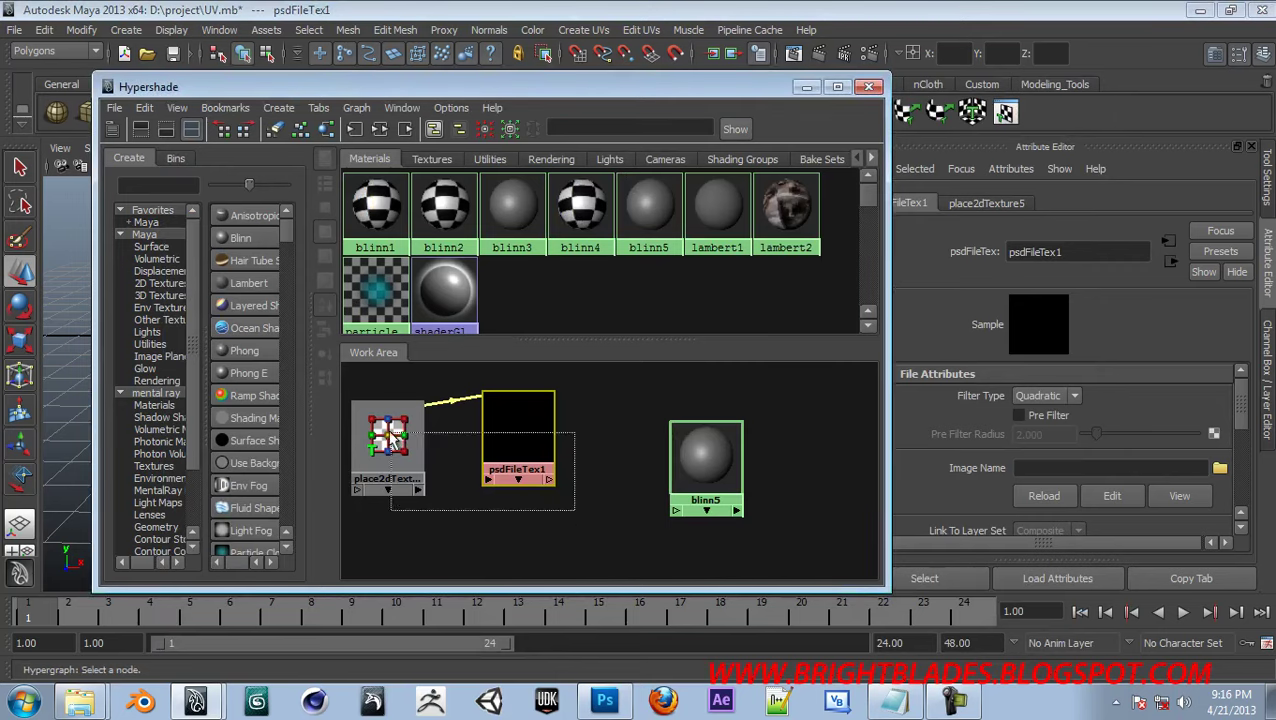
pyautogui.press('Delete')
pyautogui.click(181, 183)
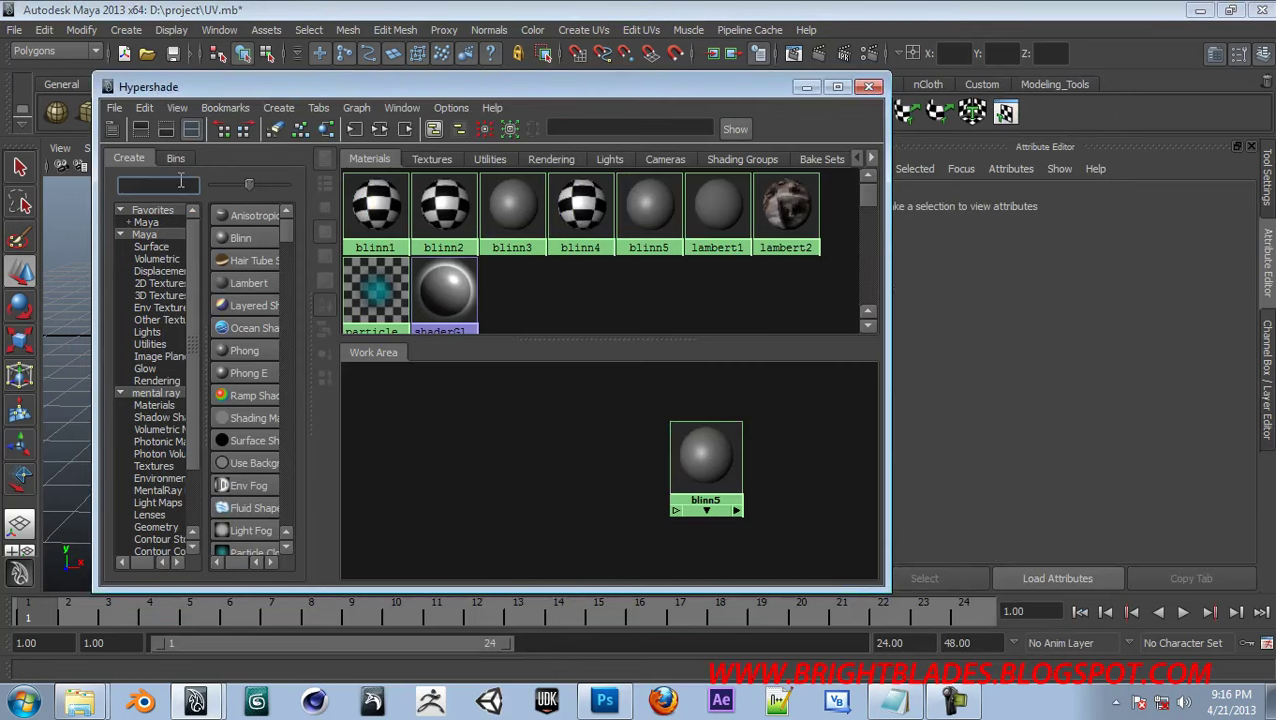
# Create a file2 texture node via the 'file' filter, removing the extra place2dTexture node
pyautogui.write('2d')
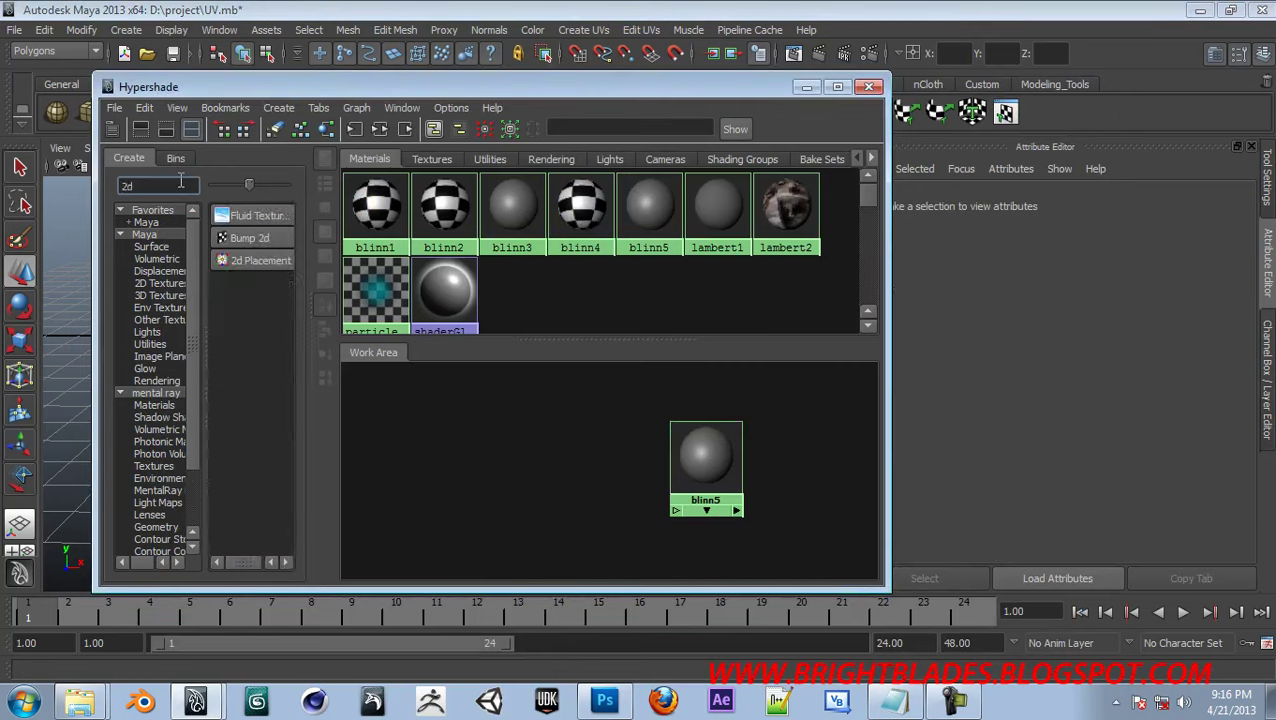
pyautogui.click(245, 260)
pyautogui.moveTo(610, 450); pyautogui.dragTo(435, 450)
pyautogui.doubleClick(166, 186)
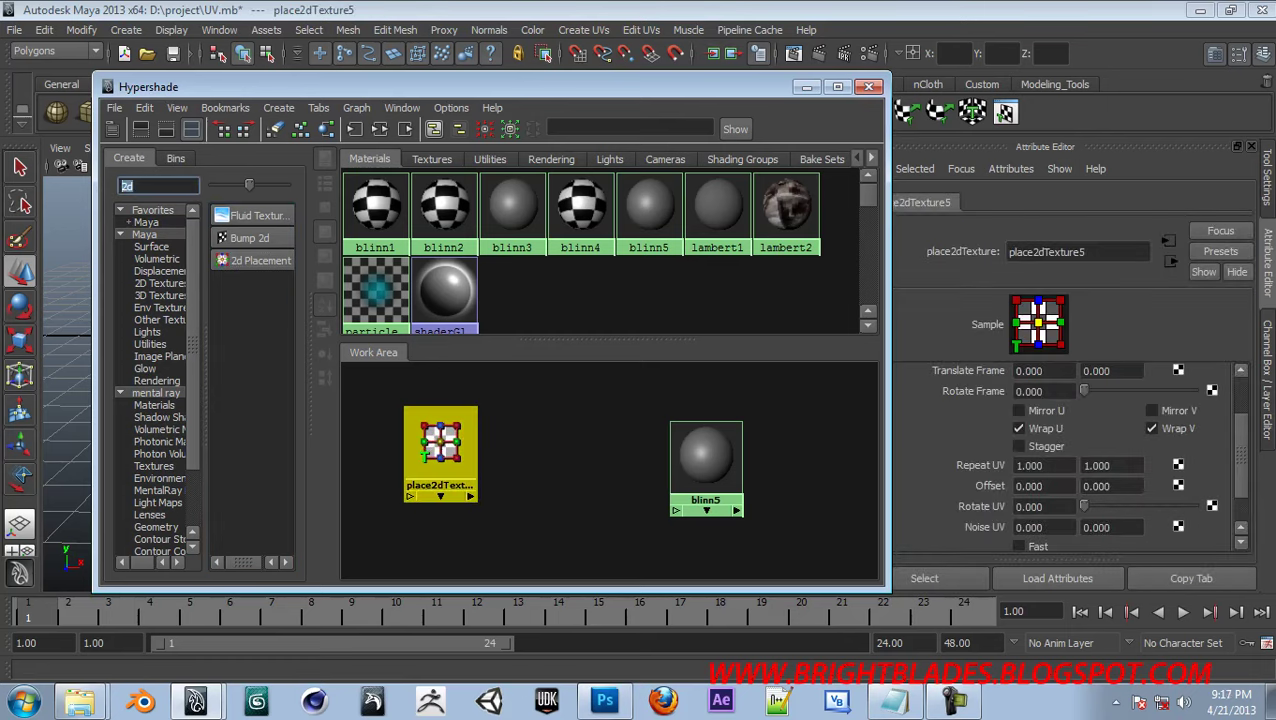
pyautogui.write('file')
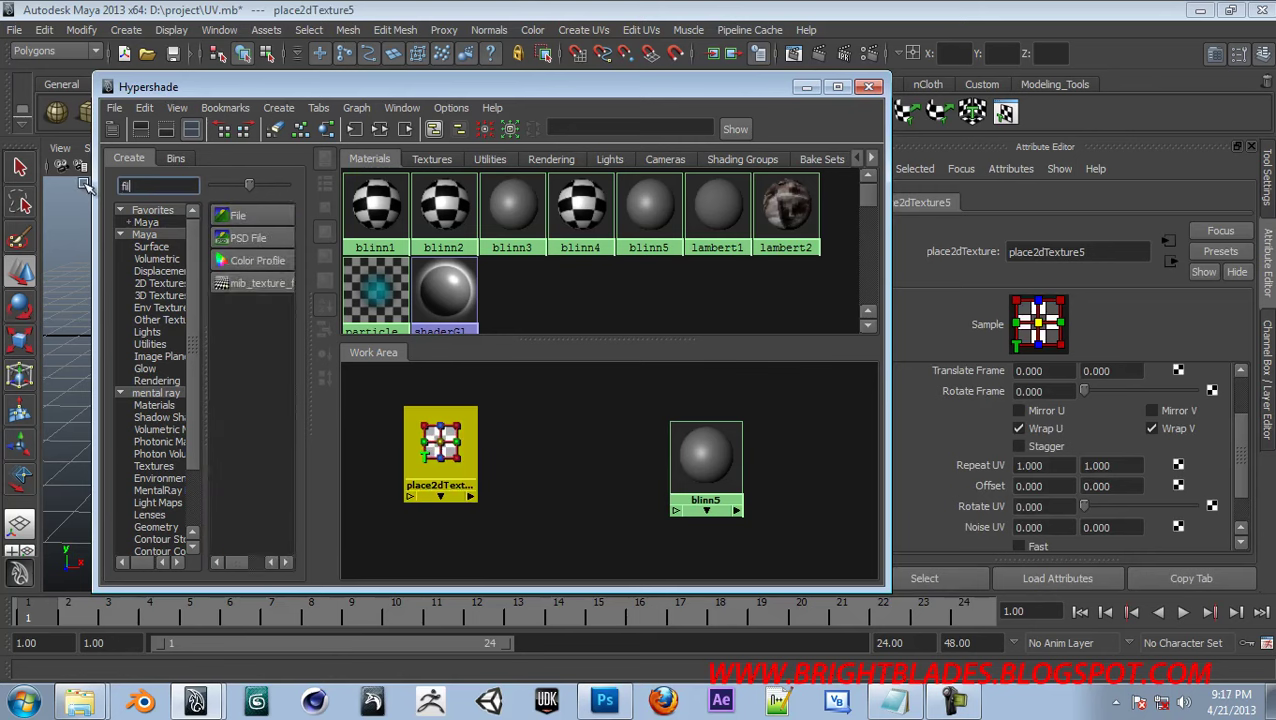
pyautogui.click(237, 218)
pyautogui.click(442, 440)
pyautogui.press('Delete')
pyautogui.click(611, 560)
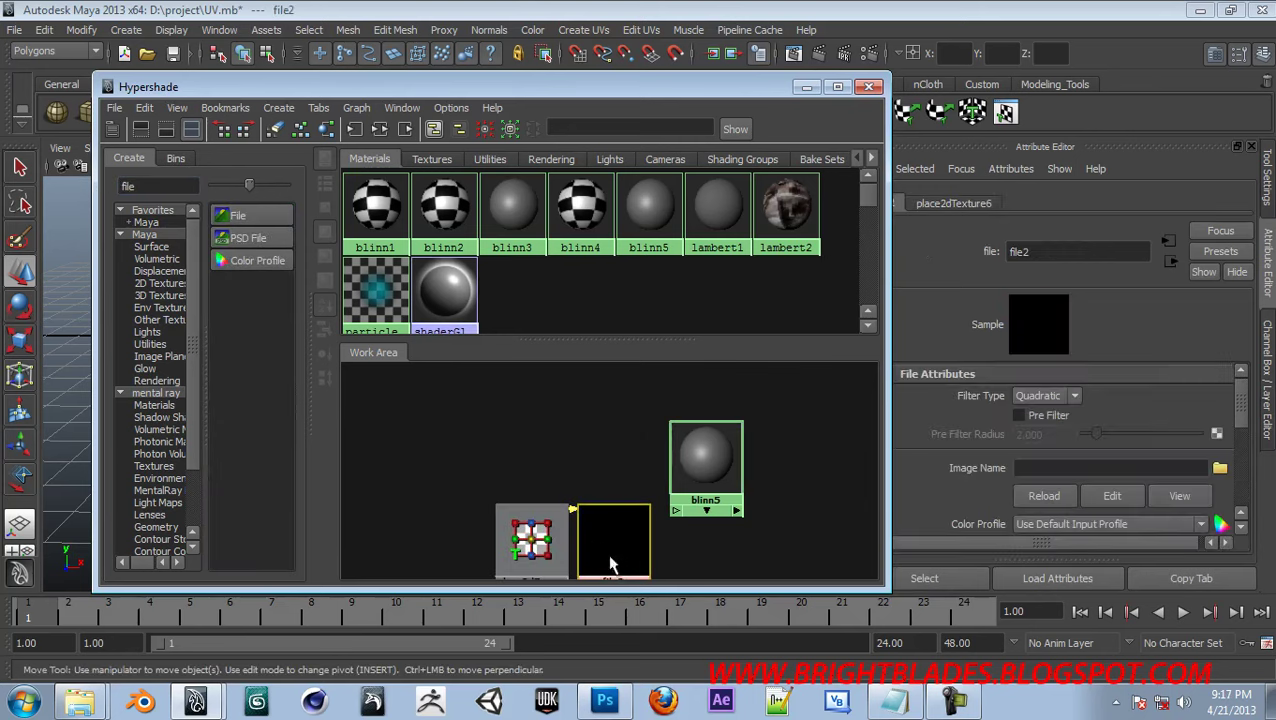
pyautogui.moveTo(607, 538); pyautogui.dragTo(515, 454)
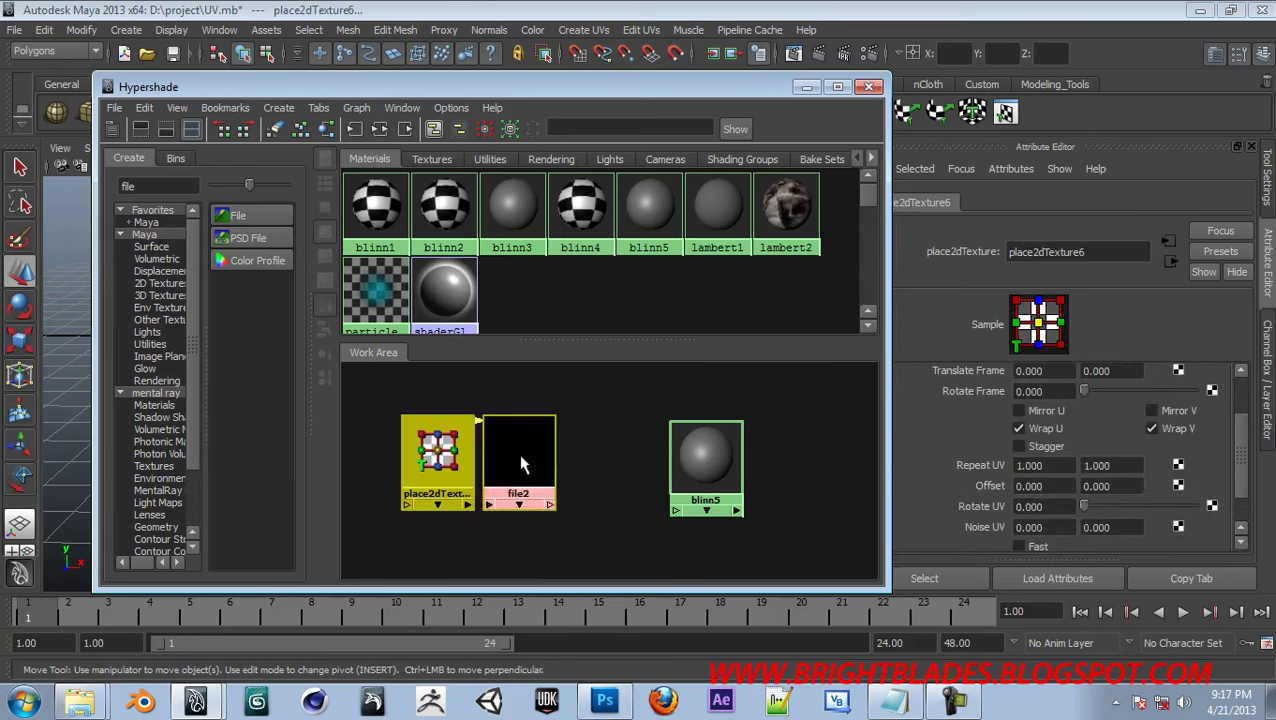
pyautogui.click(584, 484)
pyautogui.click(521, 444)
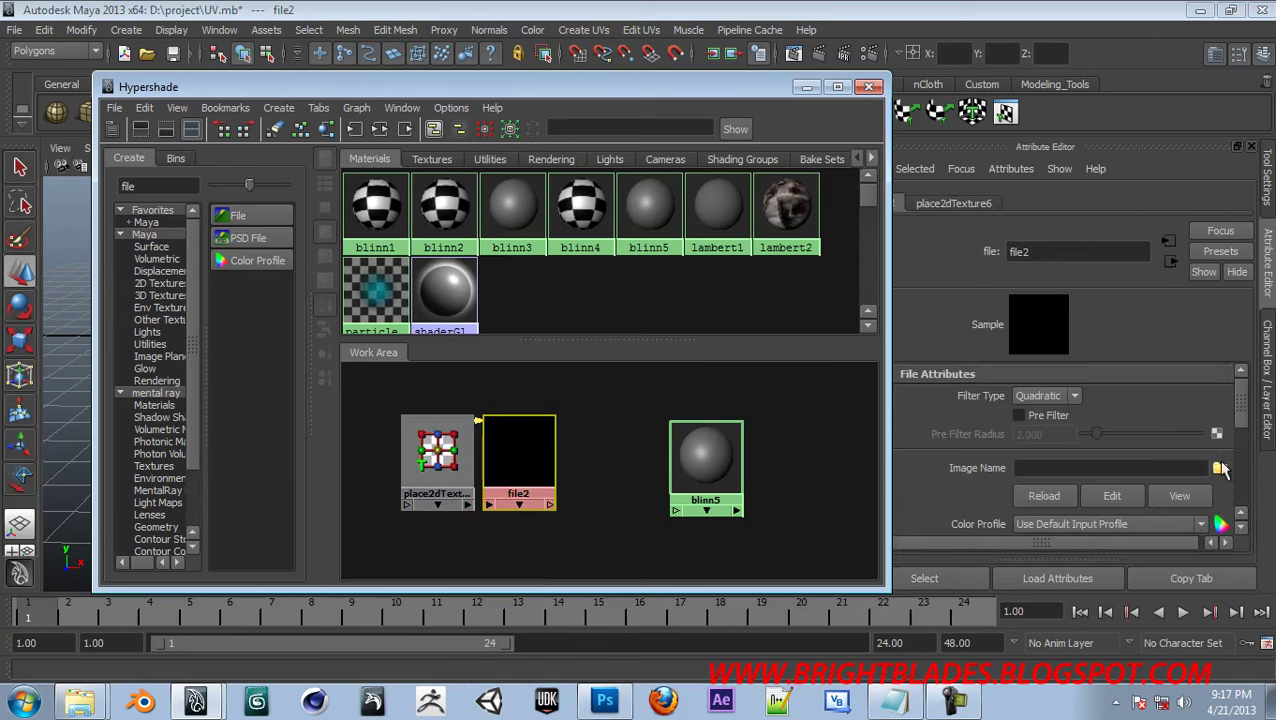
# Load D:\project\images\textured.png as file2's image
pyautogui.click(1218, 468)
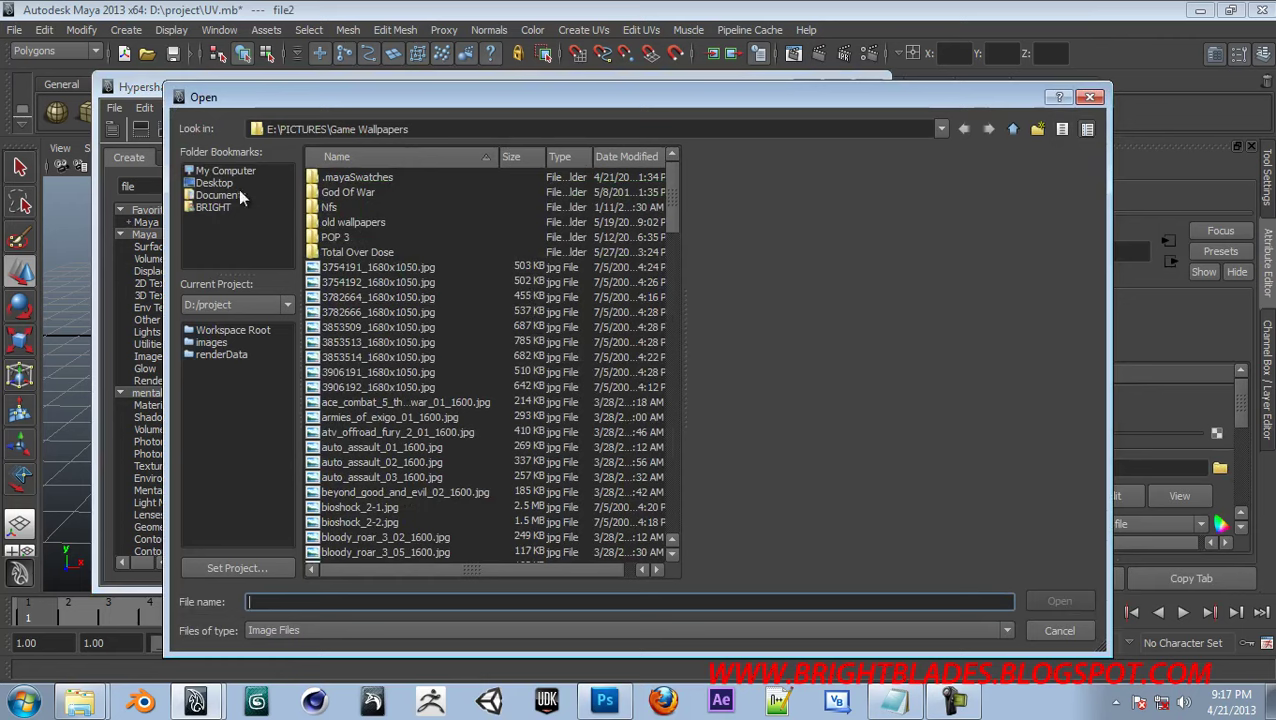
pyautogui.click(224, 172)
pyautogui.click(364, 194)
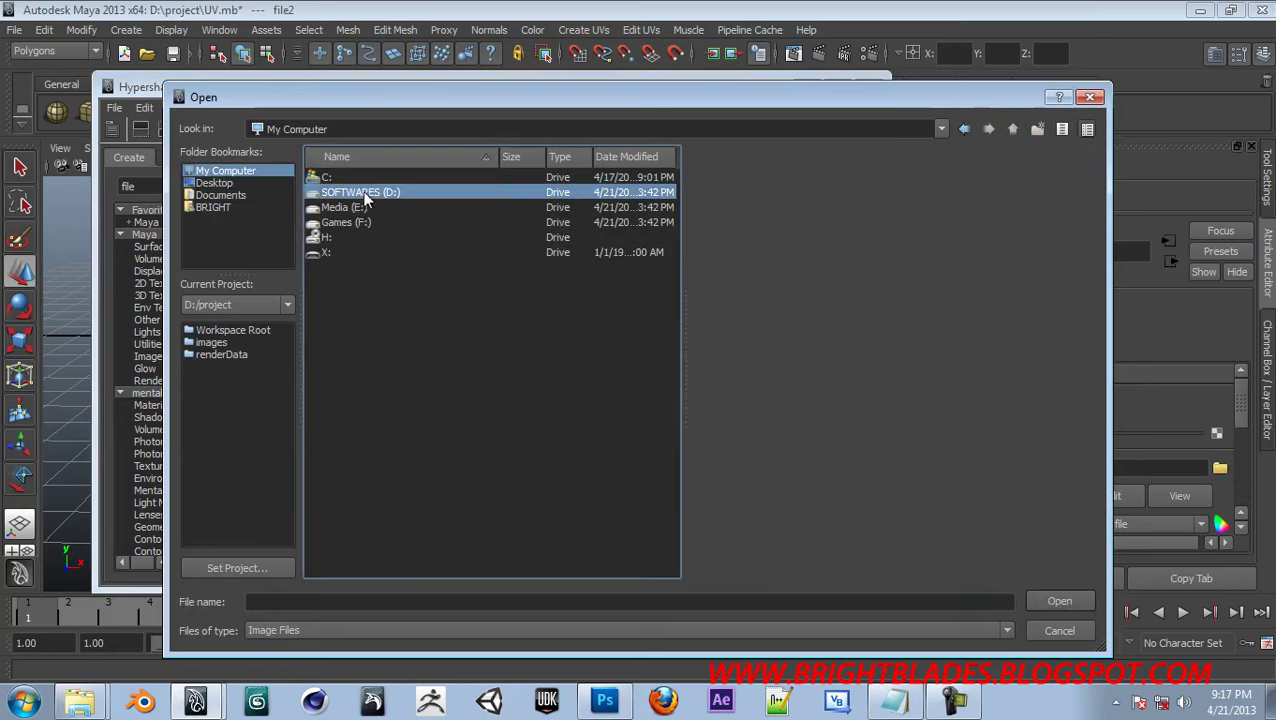
pyautogui.doubleClick(337, 282)
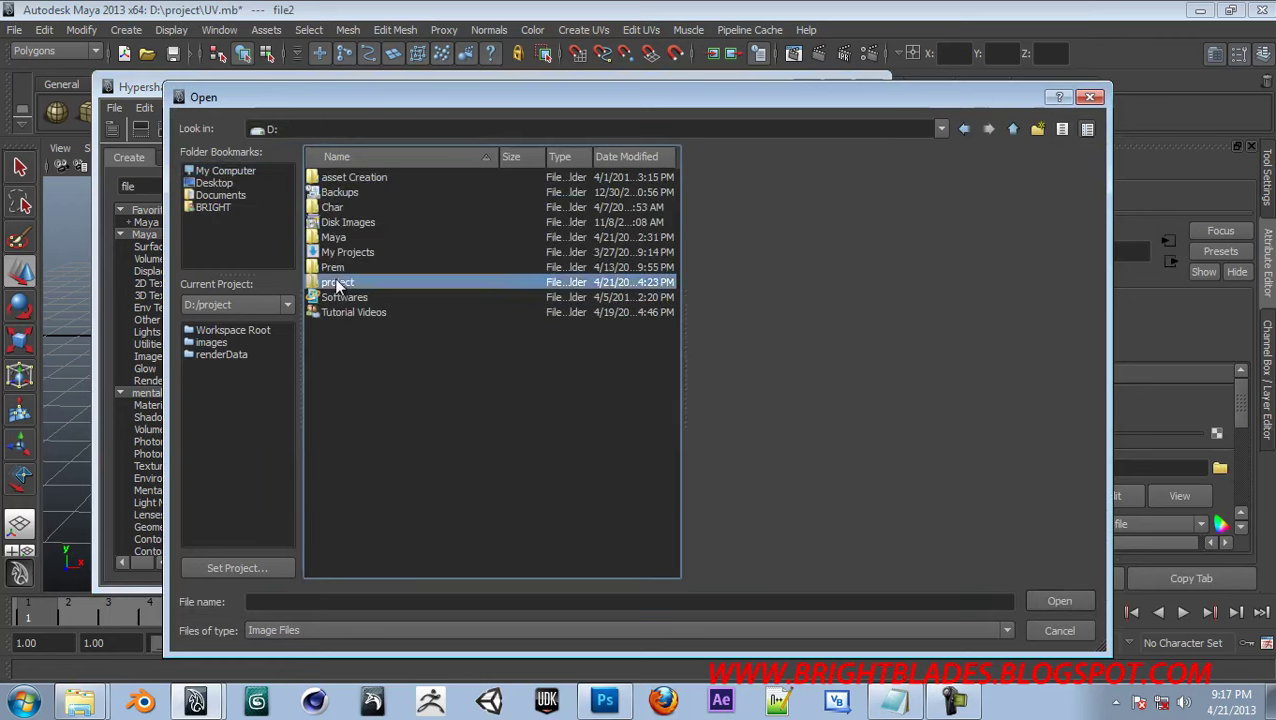
pyautogui.doubleClick(343, 192)
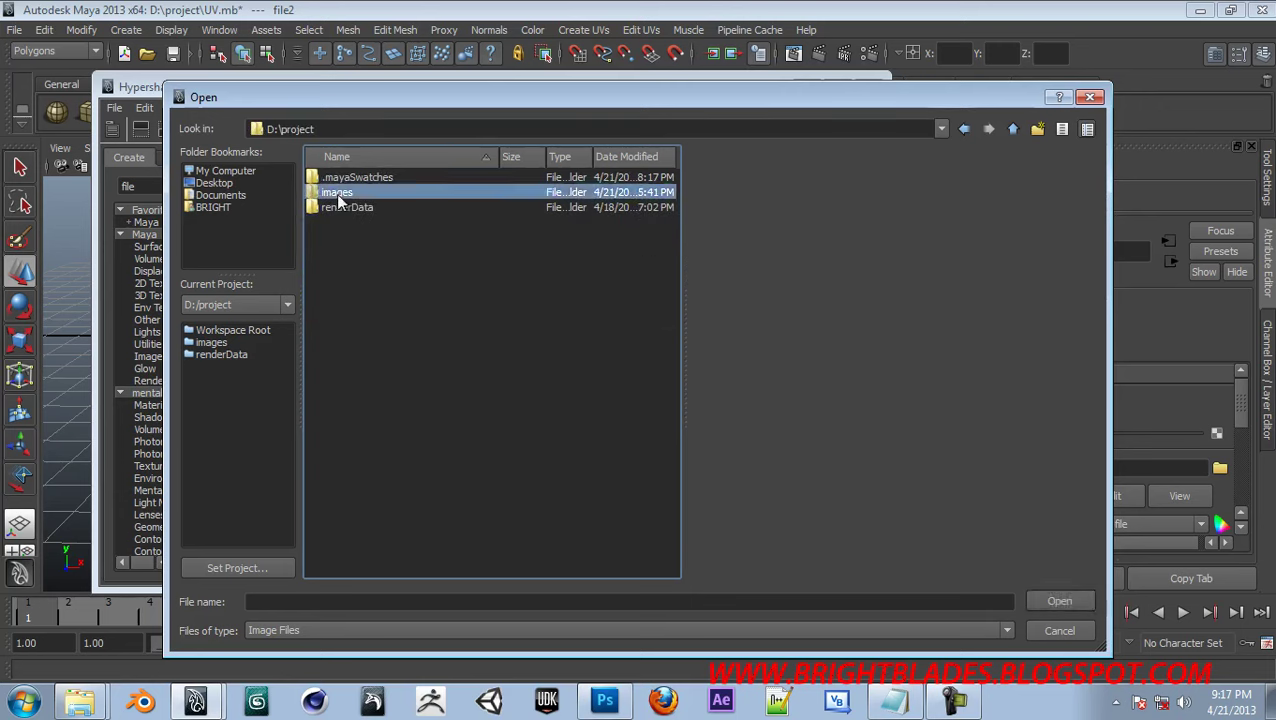
pyautogui.click(352, 207)
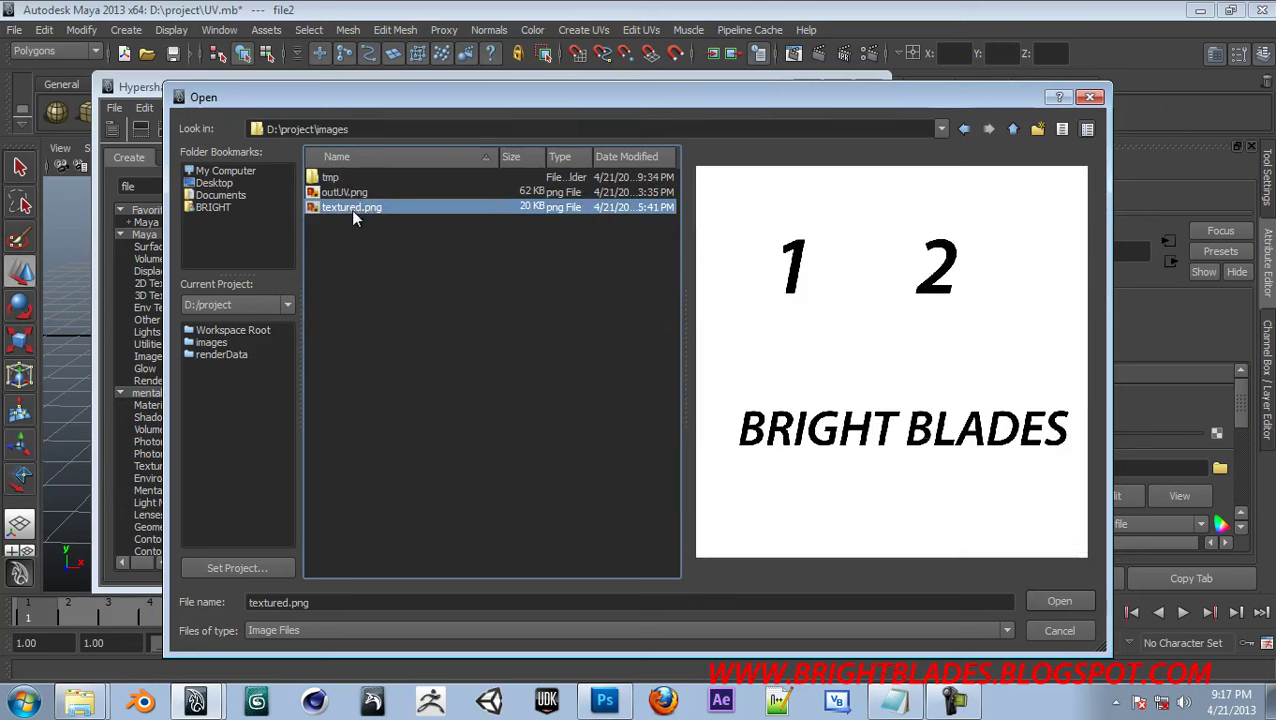
pyautogui.click(1060, 601)
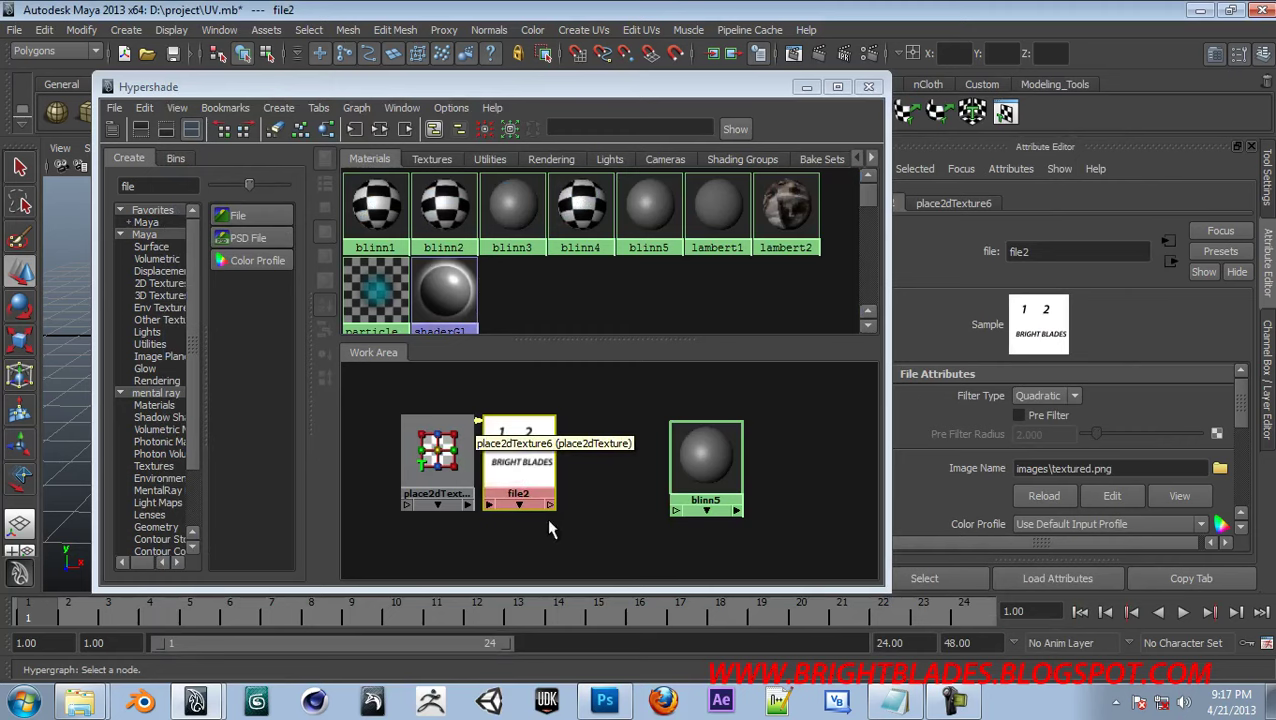
# Connect file2 to blinn5's color and orbit around the textured cylinder
pyautogui.moveTo(530, 498); pyautogui.dragTo(703, 473, button='middle')
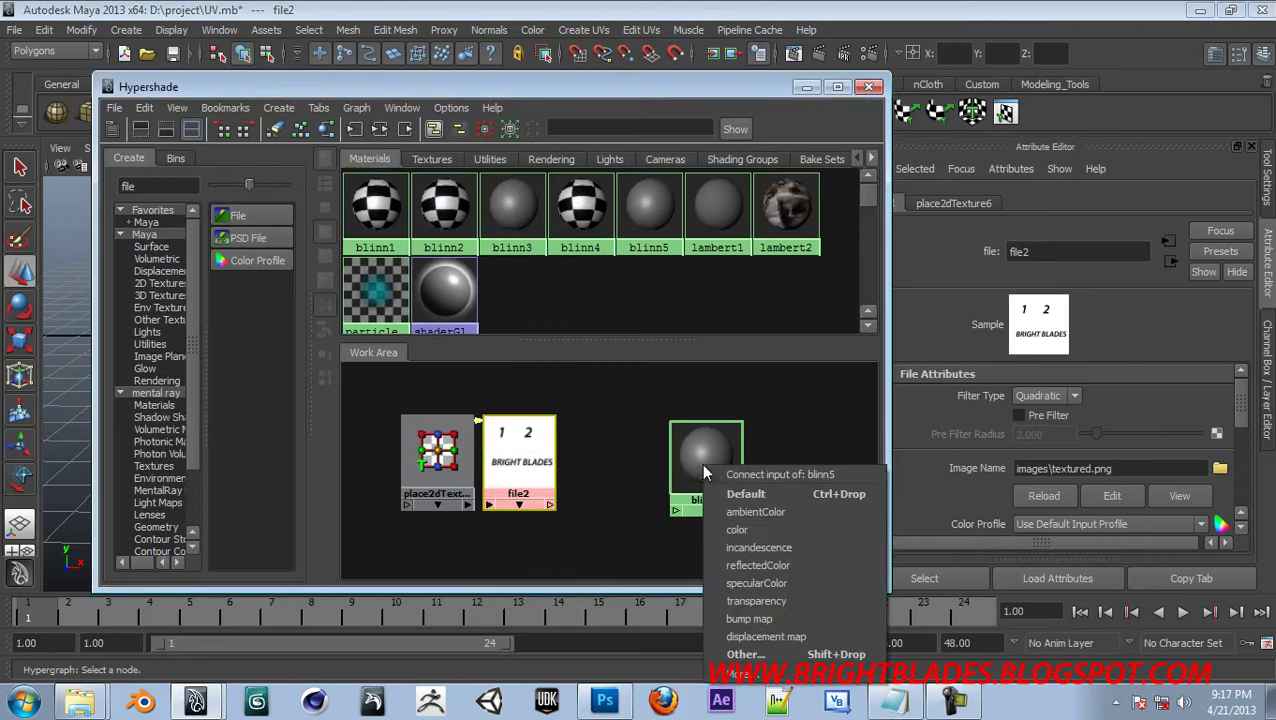
pyautogui.click(737, 529)
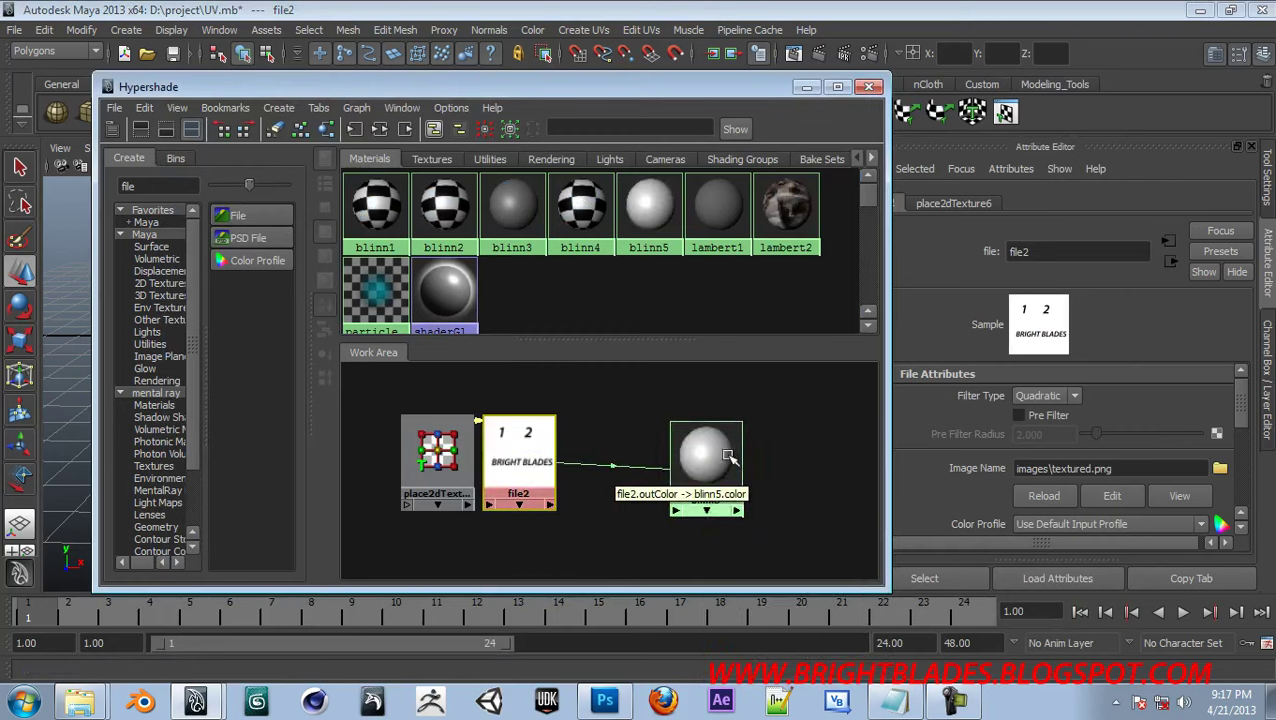
pyautogui.click(806, 87)
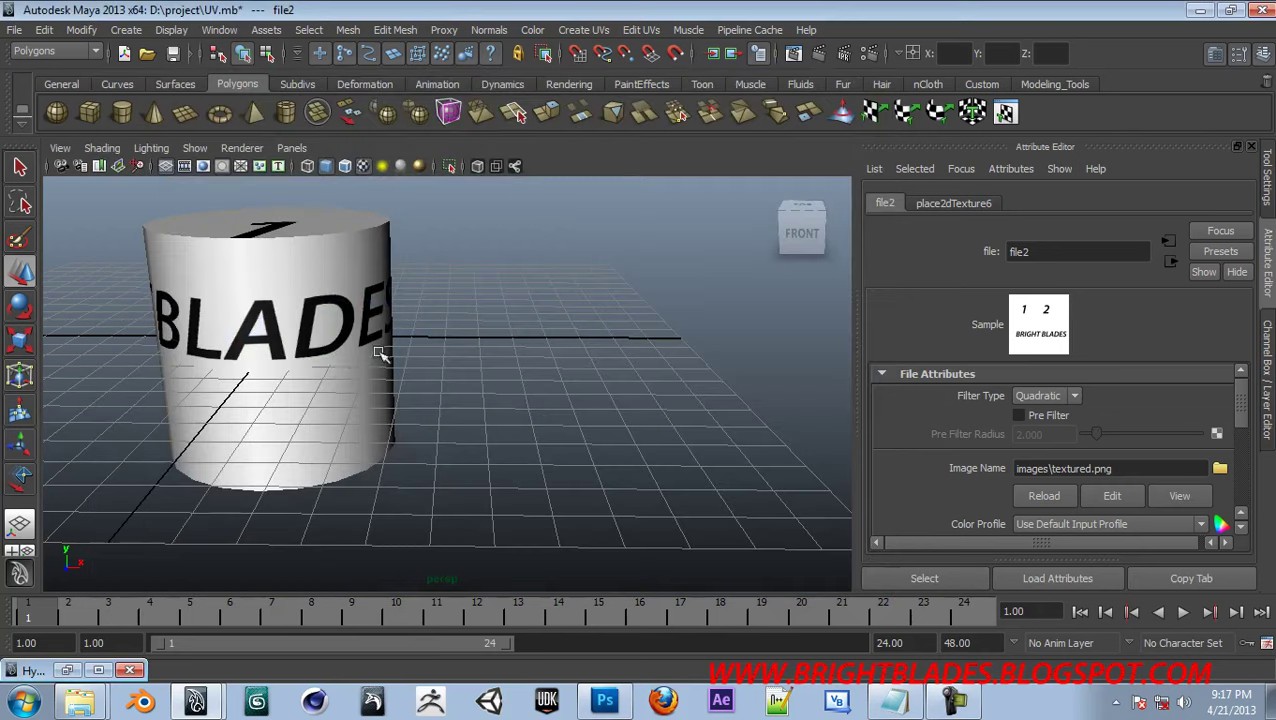
pyautogui.scroll(-3, 380, 352)
pyautogui.keyDown('alt'); pyautogui.moveTo(380, 352); pyautogui.dragTo(752, 394); pyautogui.keyUp('alt')
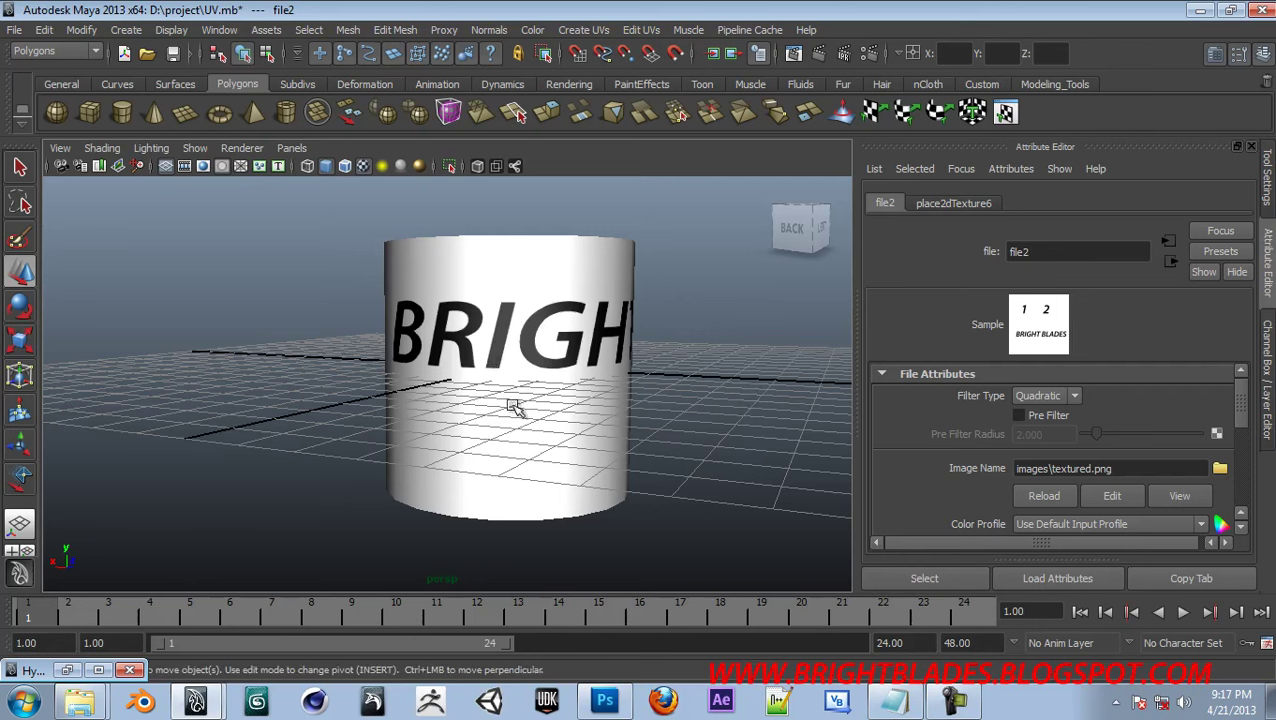
pyautogui.keyDown('alt'); pyautogui.moveTo(503, 342); pyautogui.dragTo(423, 372); pyautogui.keyUp('alt')
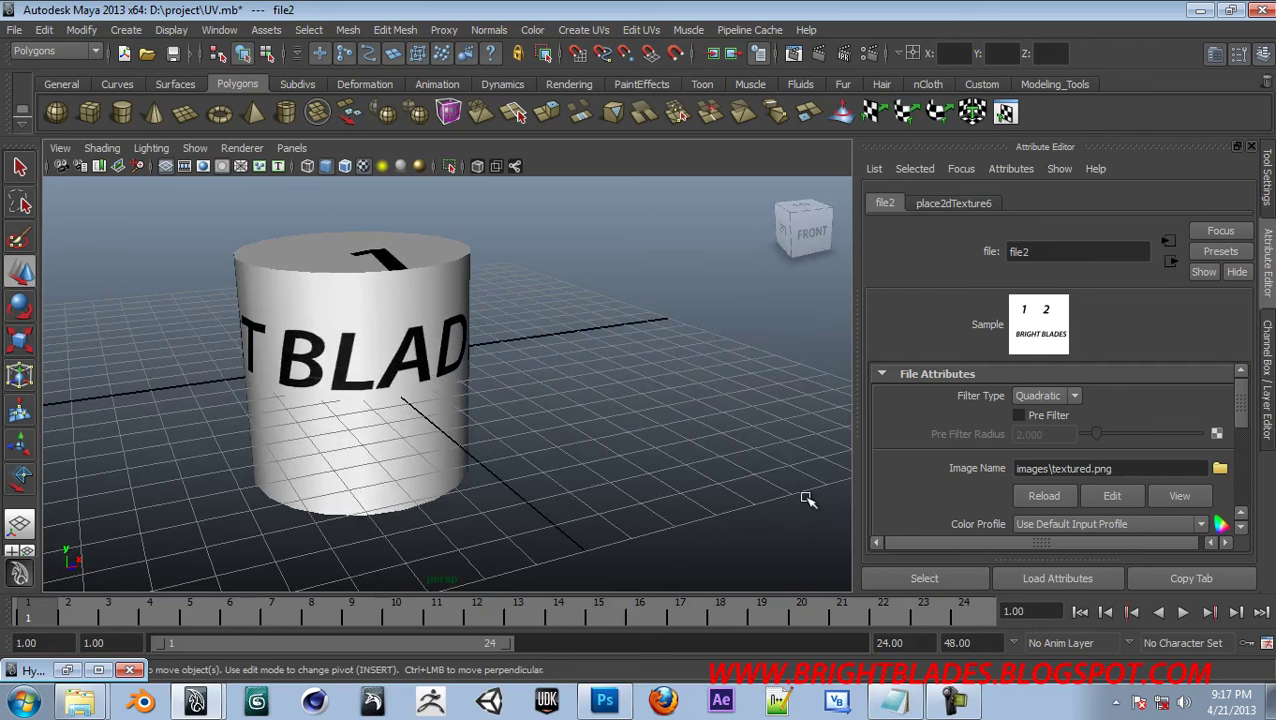
pyautogui.keyDown('alt'); pyautogui.moveTo(421, 387); pyautogui.dragTo(300, 385); pyautogui.keyUp('alt')
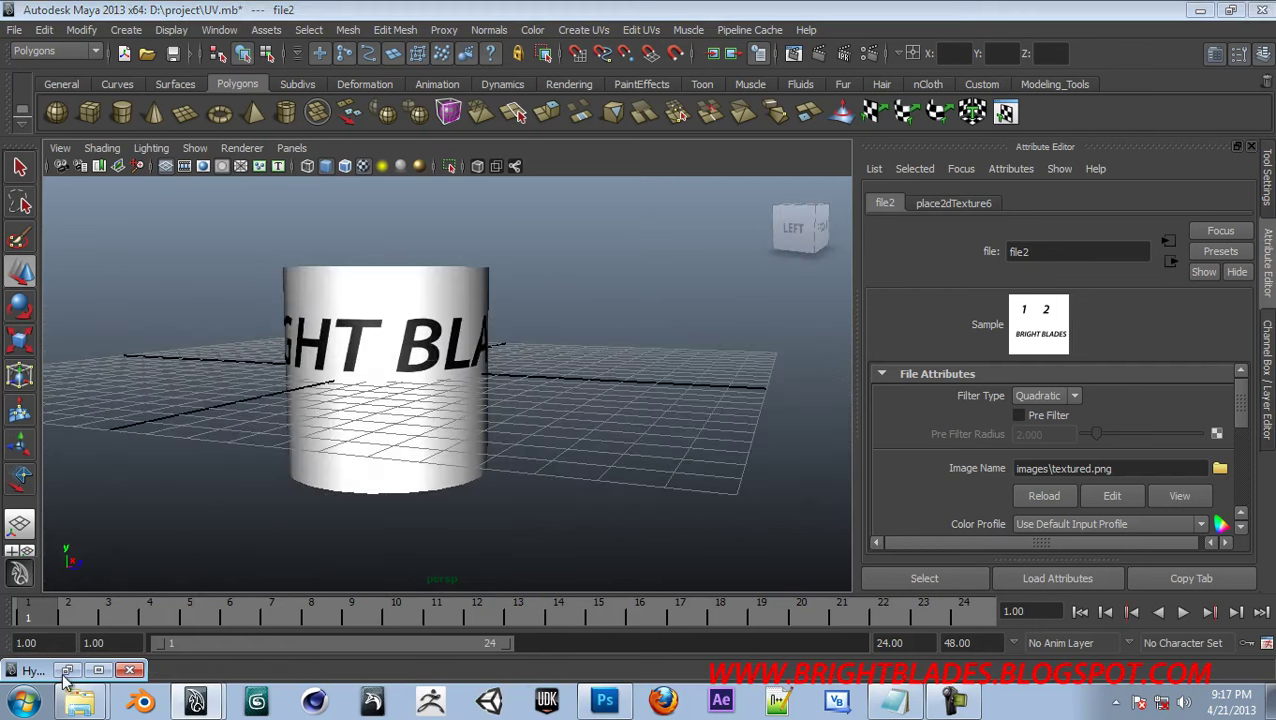
# Restore Hypershade, select the file2 node, and minimise Hypershade again
pyautogui.click(67, 670)
pyautogui.click(520, 465)
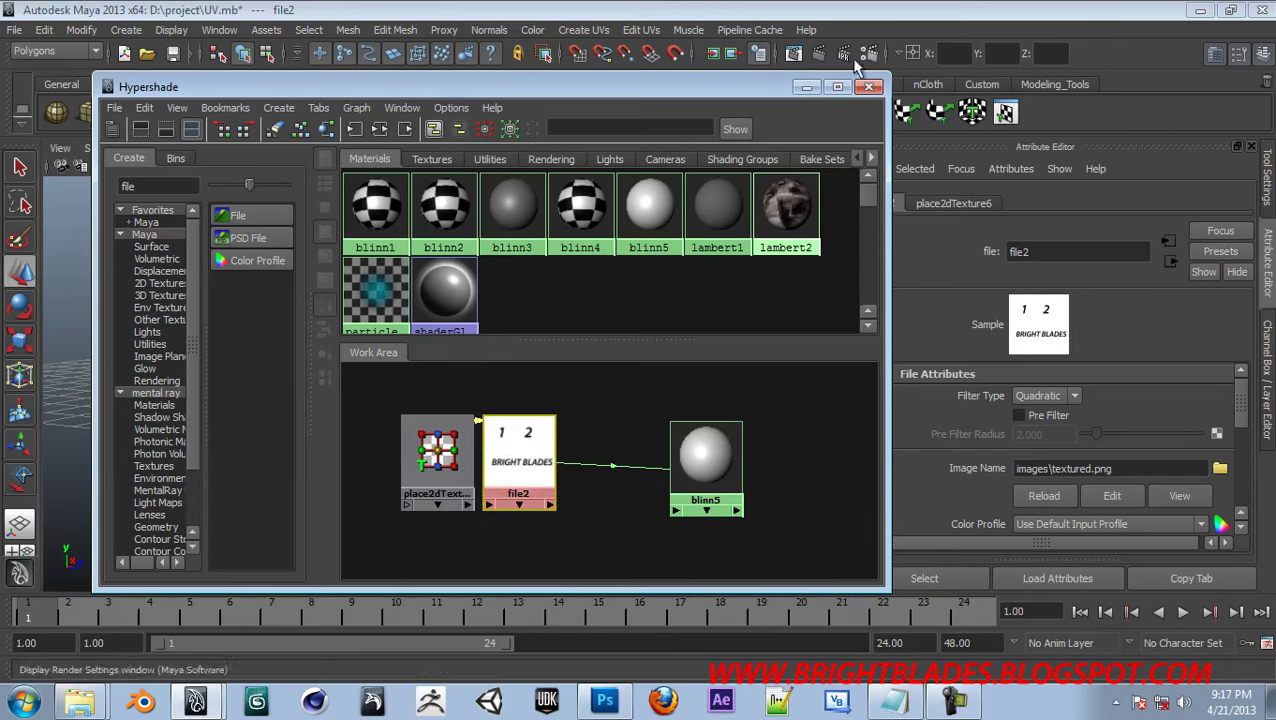
pyautogui.click(806, 87)
# In Photoshop, toggle Layer 0's UV wireframe on and off to check the artwork
pyautogui.keyDown('alt'); pyautogui.moveTo(547, 302); pyautogui.dragTo(928, 628); pyautogui.keyUp('alt')
pyautogui.click(604, 700)
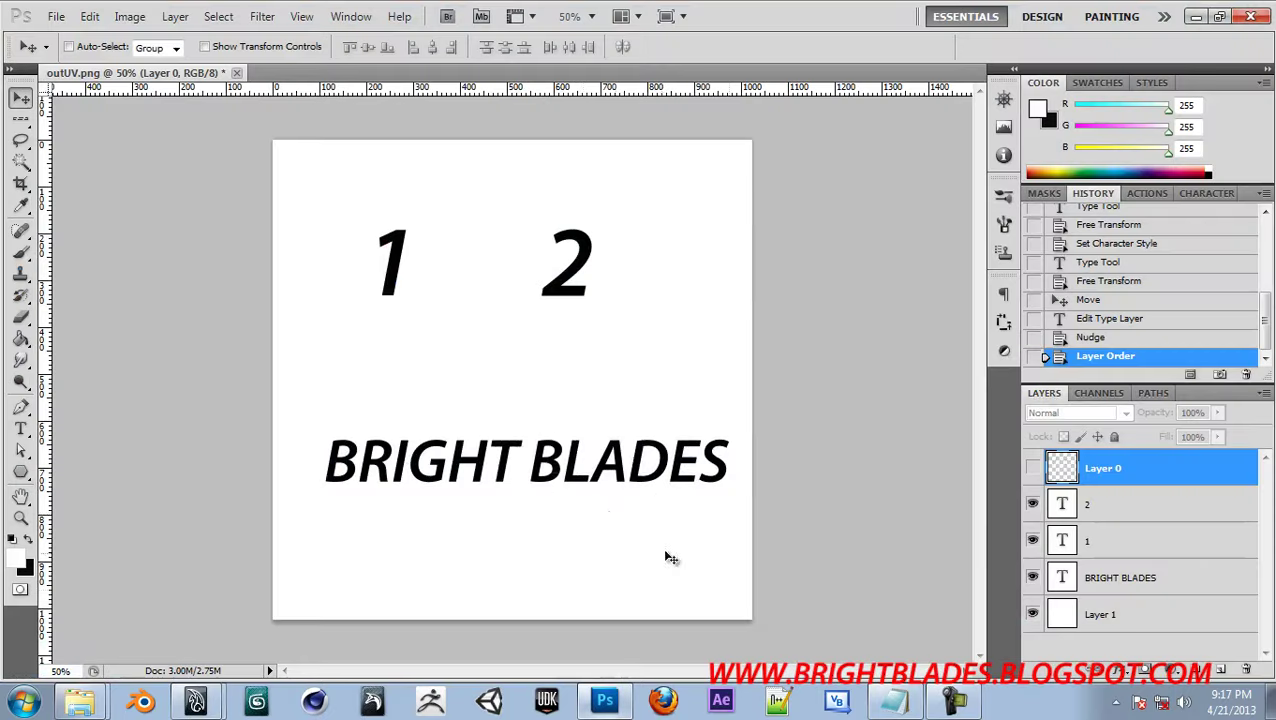
pyautogui.click(1034, 469)
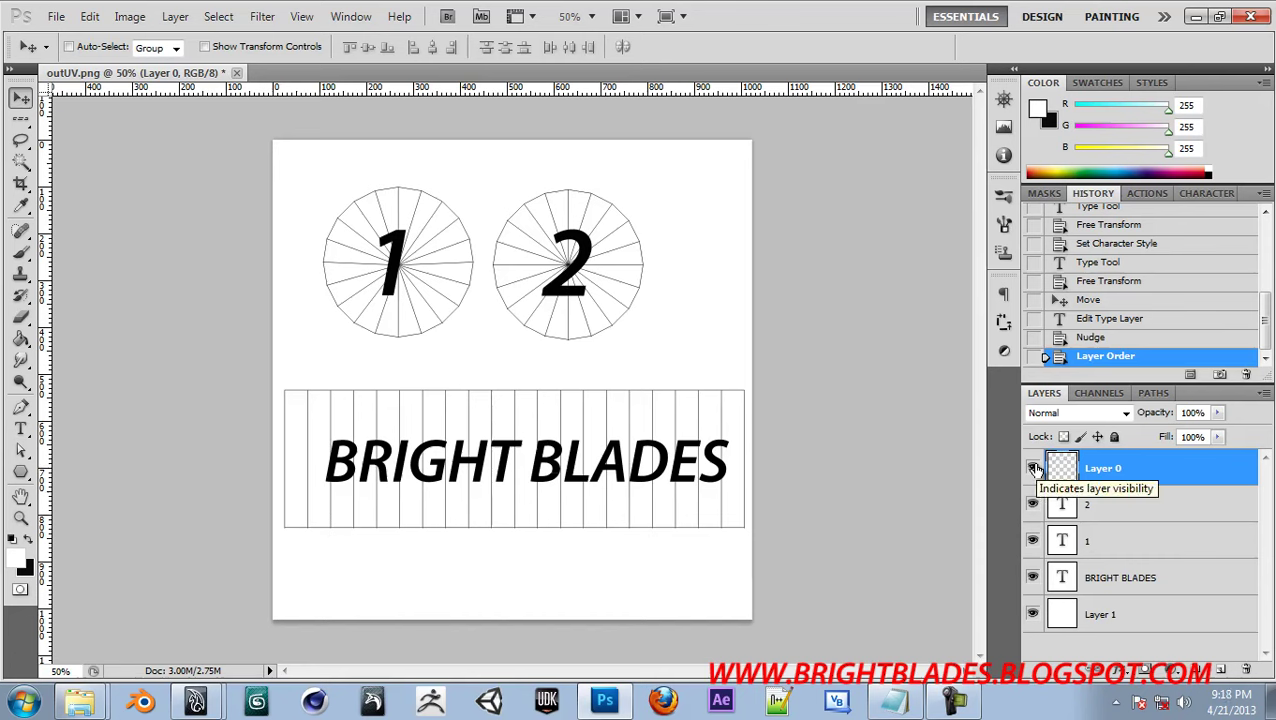
pyautogui.click(1034, 469)
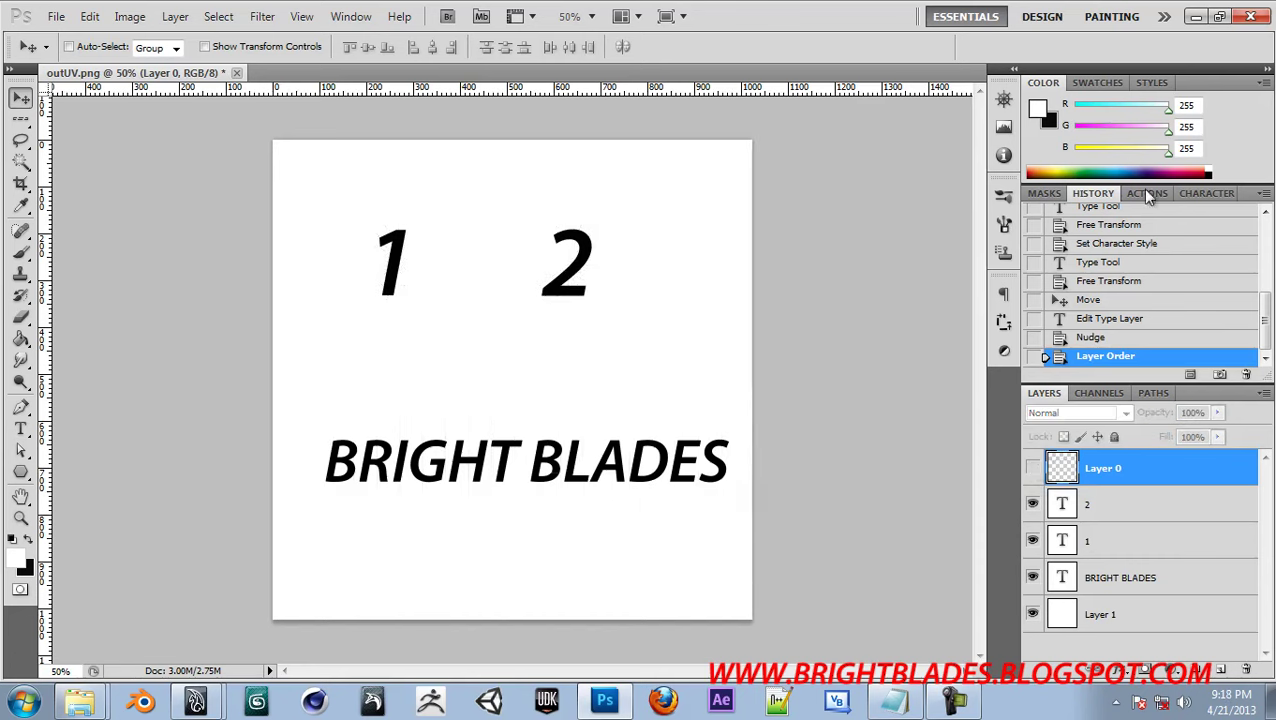
pyautogui.hotkey('alt', 'Tab')
# Back in Maya, scale the textured cylinder down and raise it upward
pyautogui.keyDown('alt'); pyautogui.moveTo(518, 339); pyautogui.dragTo(420, 246); pyautogui.keyUp('alt')
pyautogui.click(470, 425)
pyautogui.press('r')
pyautogui.press('w')
pyautogui.keyDown('alt'); pyautogui.moveTo(421, 364); pyautogui.dragTo(750, 538); pyautogui.keyUp('alt')
pyautogui.click(707, 408)
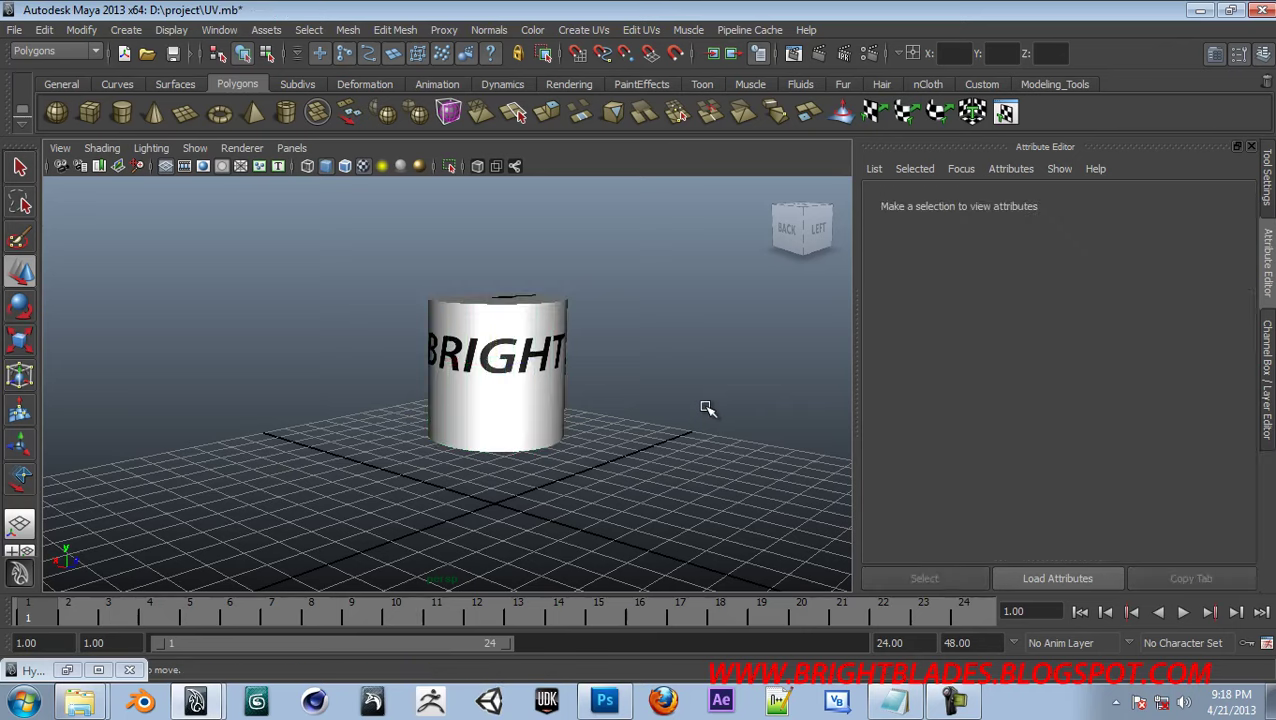
# Delete the cylinder and create a polygon cube scaled up uniformly
pyautogui.click(476, 360)
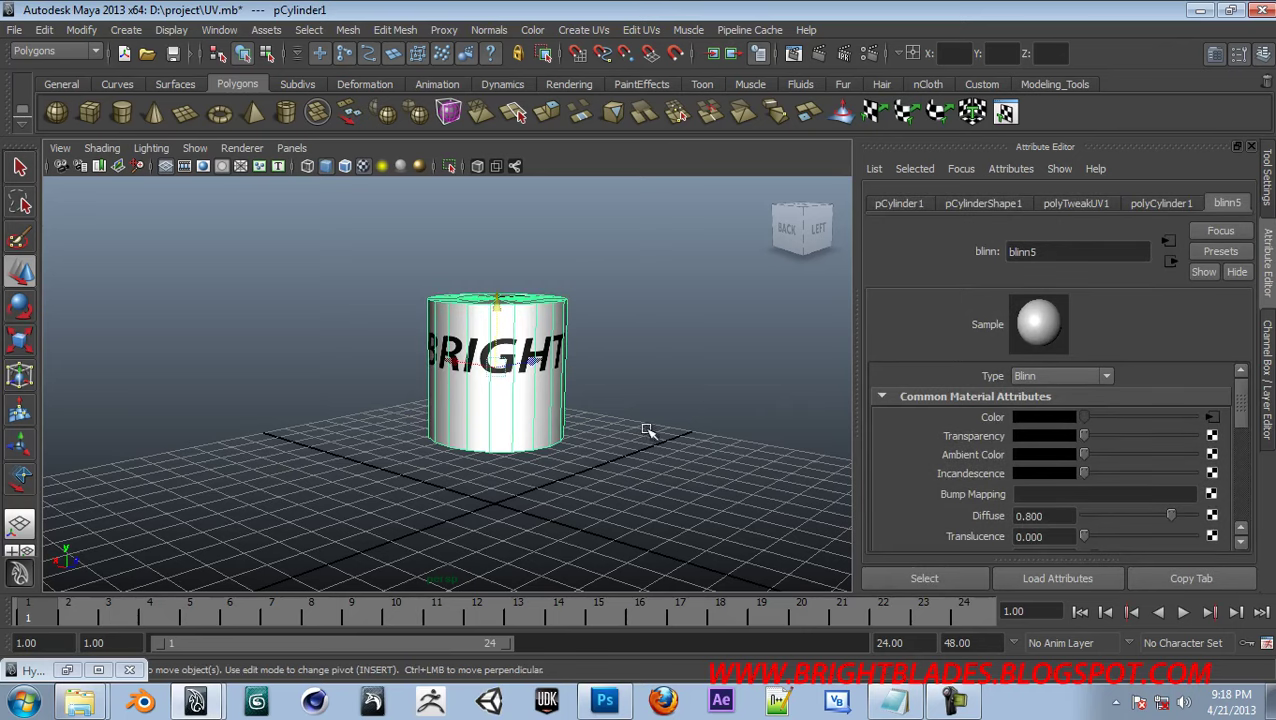
pyautogui.press('Delete')
pyautogui.keyDown('alt'); pyautogui.moveTo(524, 430); pyautogui.dragTo(492, 496); pyautogui.keyUp('alt')
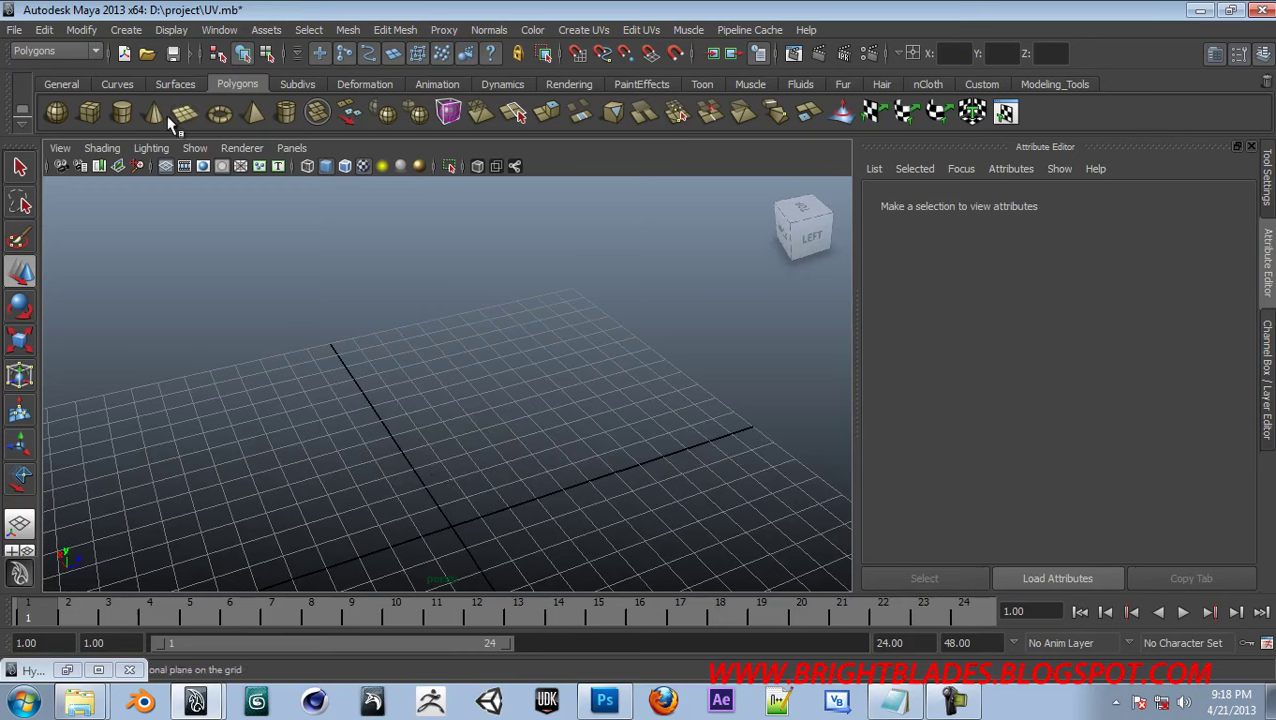
pyautogui.click(87, 114)
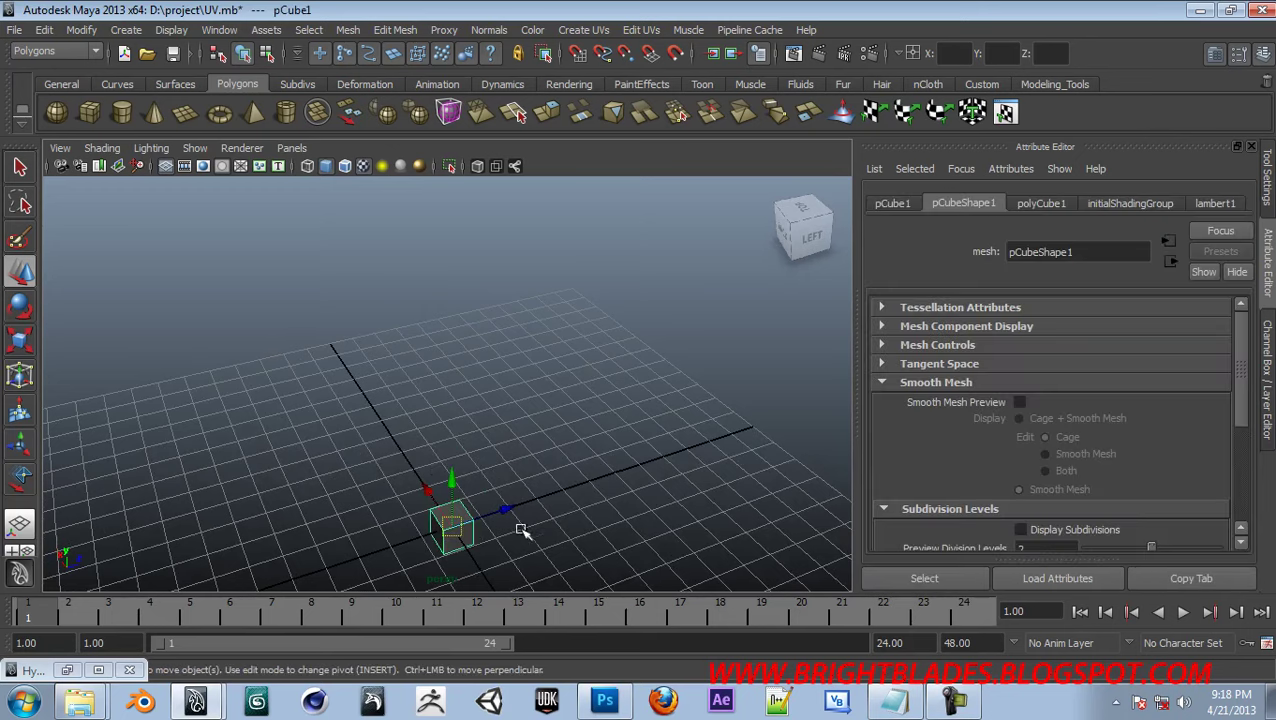
pyautogui.press('r')
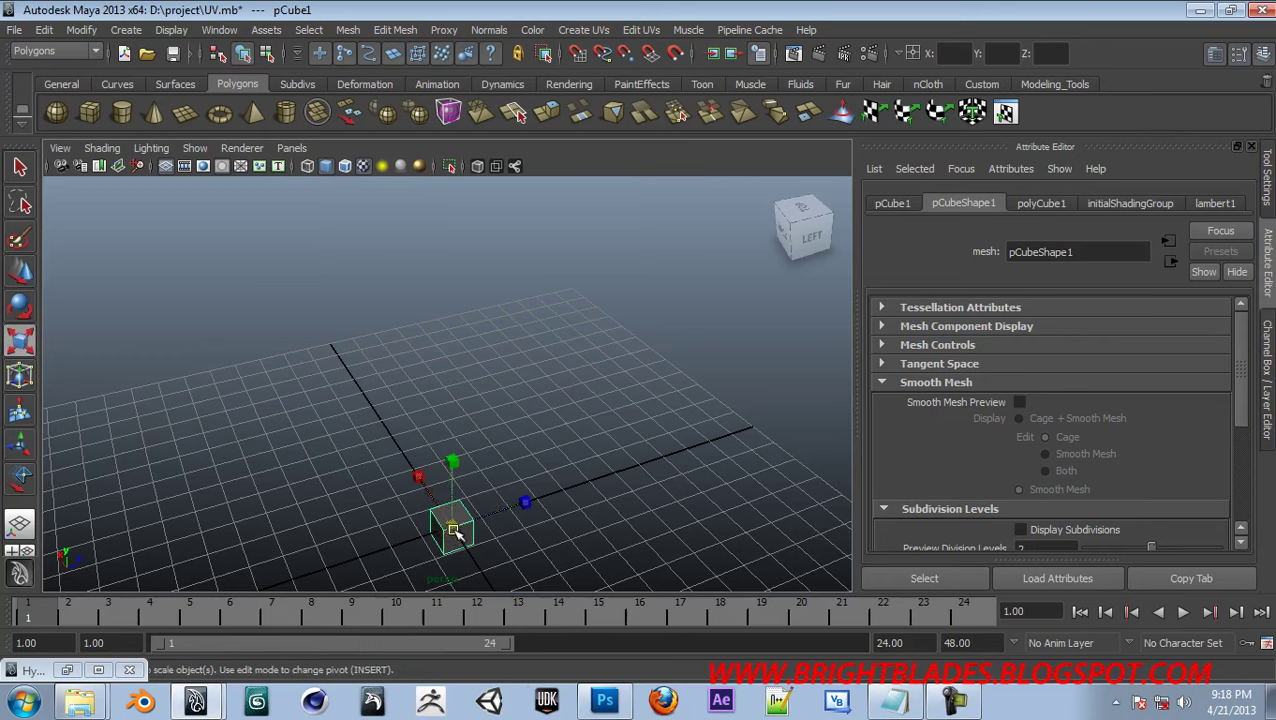
pyautogui.moveTo(452, 530); pyautogui.dragTo(607, 569)
# Select the cube's top face and open the UV Texture Editor beside it
pyautogui.moveTo(449, 449)
pyautogui.mouseDown(button='right')
pyautogui.moveTo(455, 475)
pyautogui.moveTo(450, 433)
pyautogui.mouseUp(button='right')
pyautogui.click(450, 435)
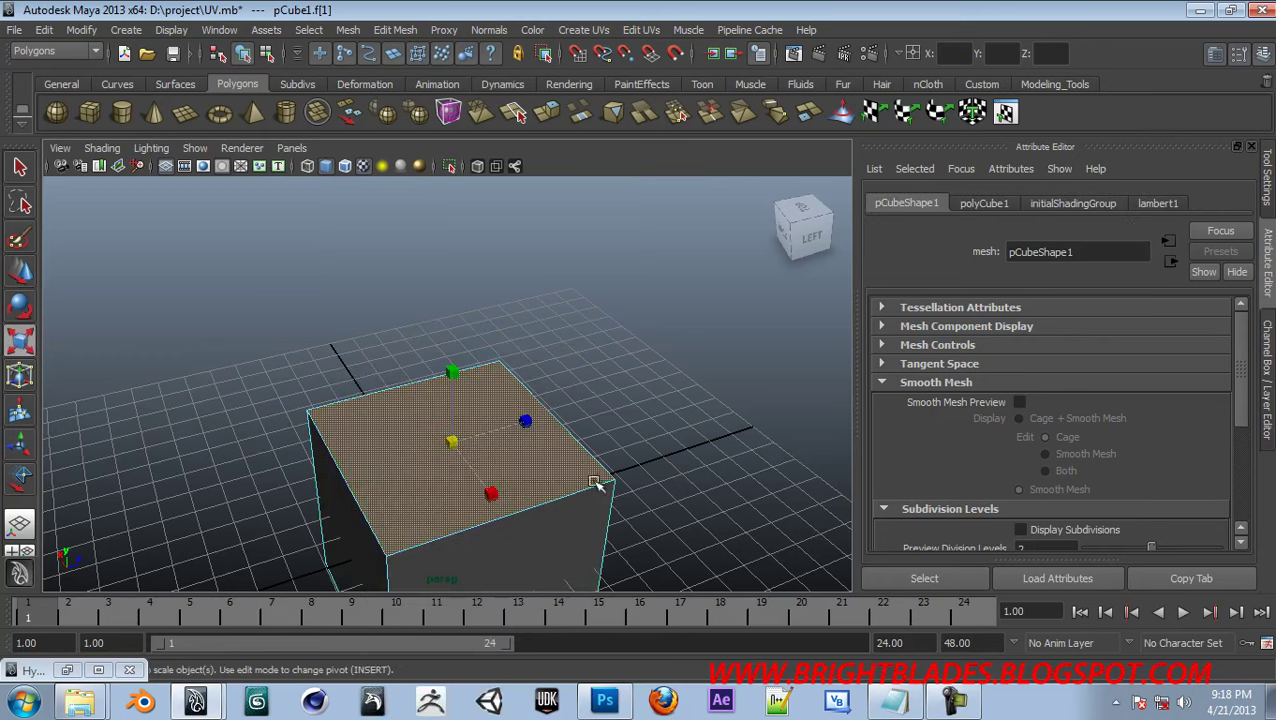
pyautogui.click(641, 29)
pyautogui.click(687, 409)
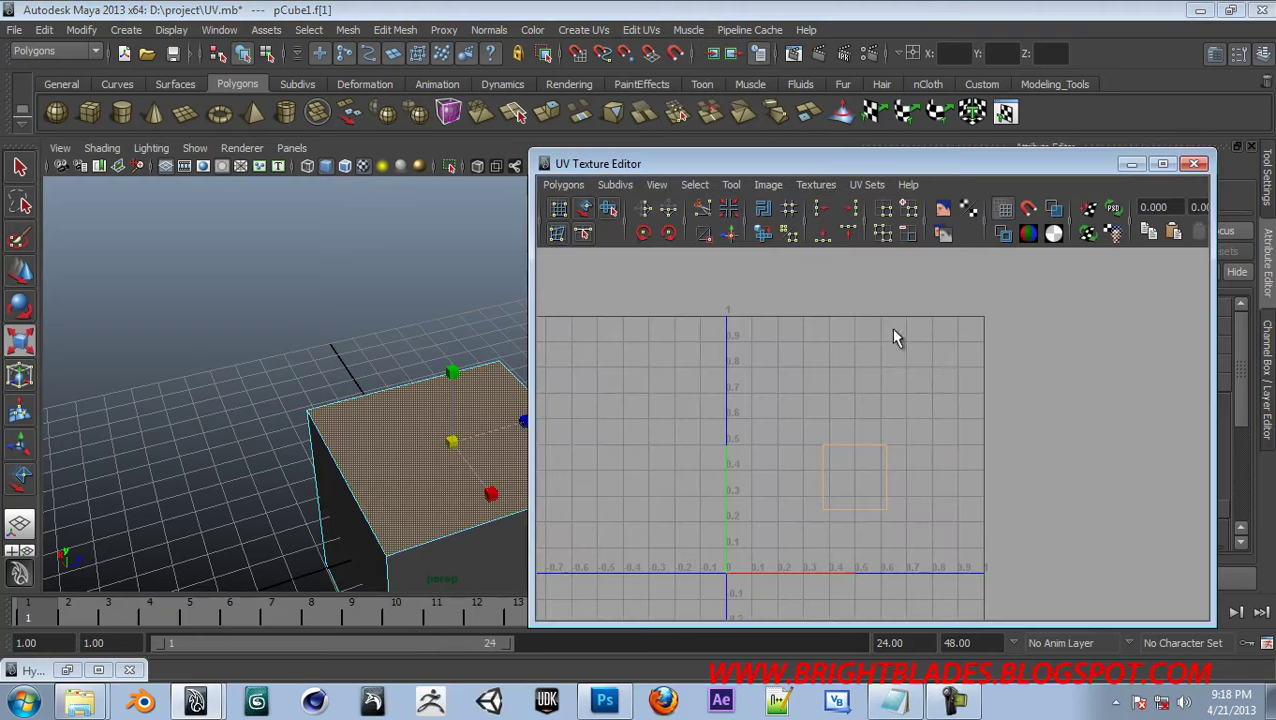
pyautogui.scroll(-1, 885, 503)
pyautogui.keyDown('alt'); pyautogui.moveTo(840, 493); pyautogui.dragTo(981, 456, button='middle'); pyautogui.keyUp('alt')
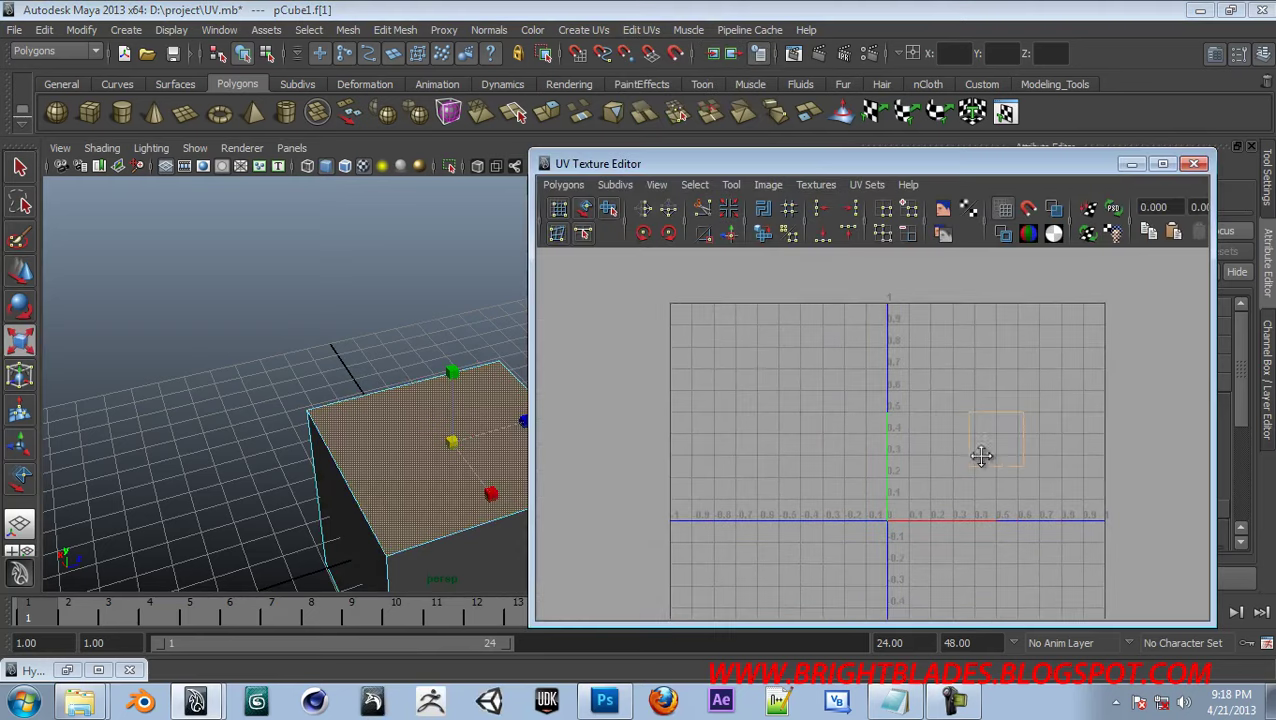
pyautogui.moveTo(762, 163); pyautogui.dragTo(860, 172)
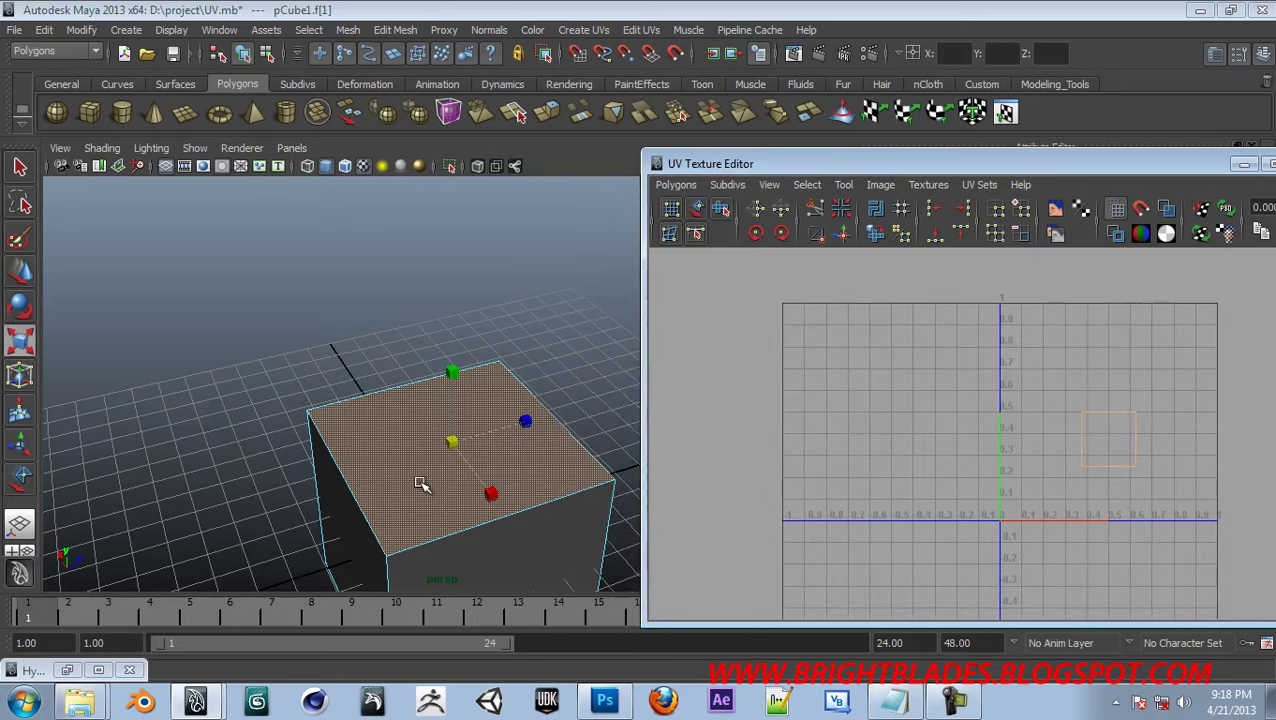
# Restore Hypershade and assign a new Blinn material to the cube's top face
pyautogui.click(64, 670)
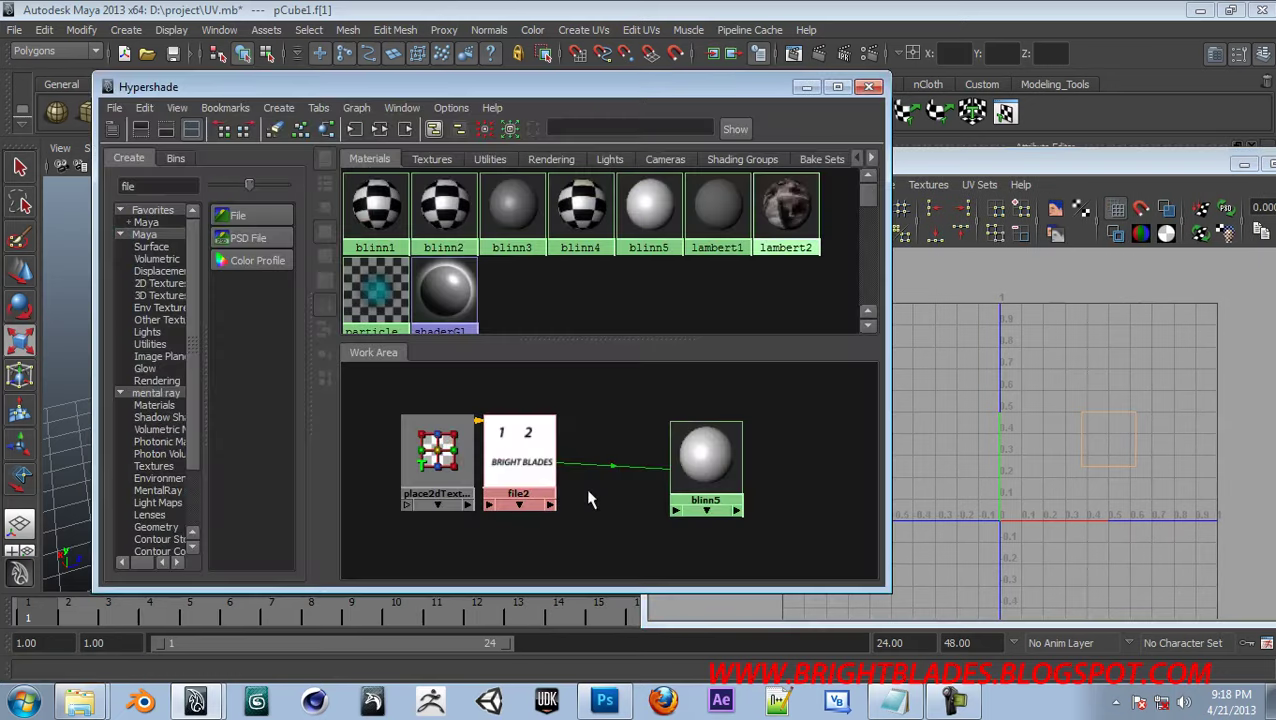
pyautogui.rightClick(647, 427)
pyautogui.moveTo(660, 422)
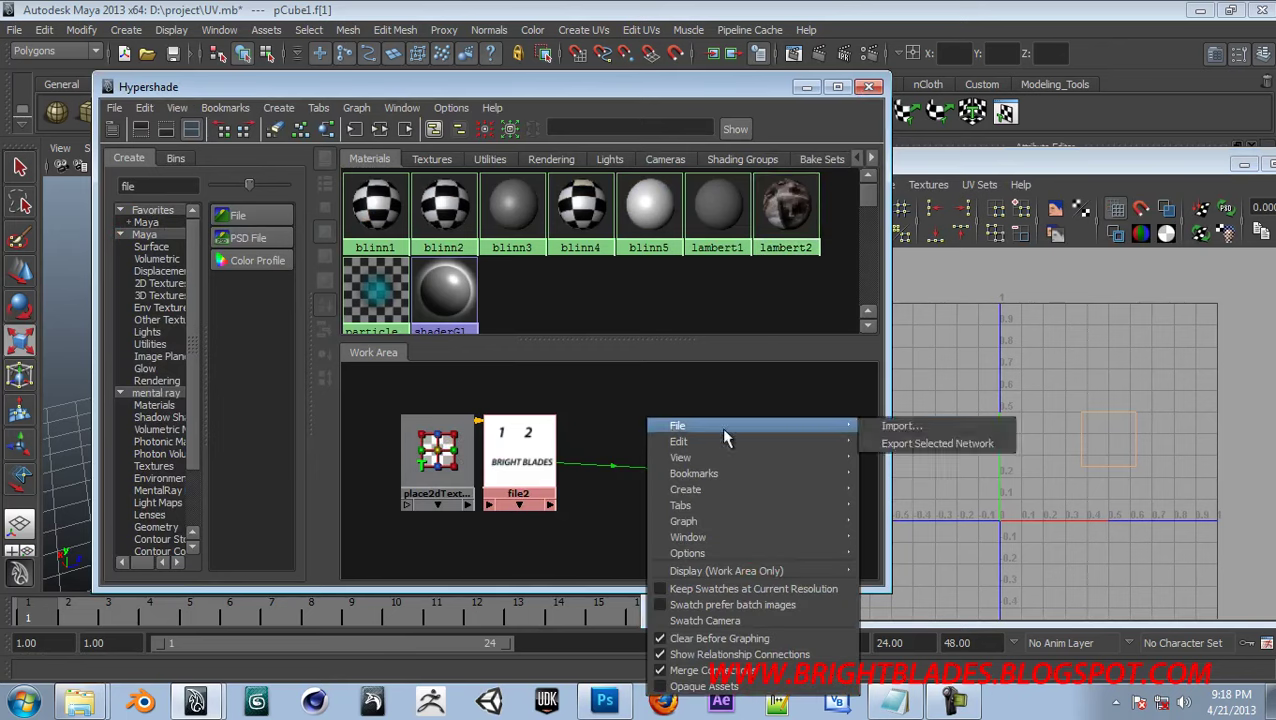
pyautogui.click(772, 403)
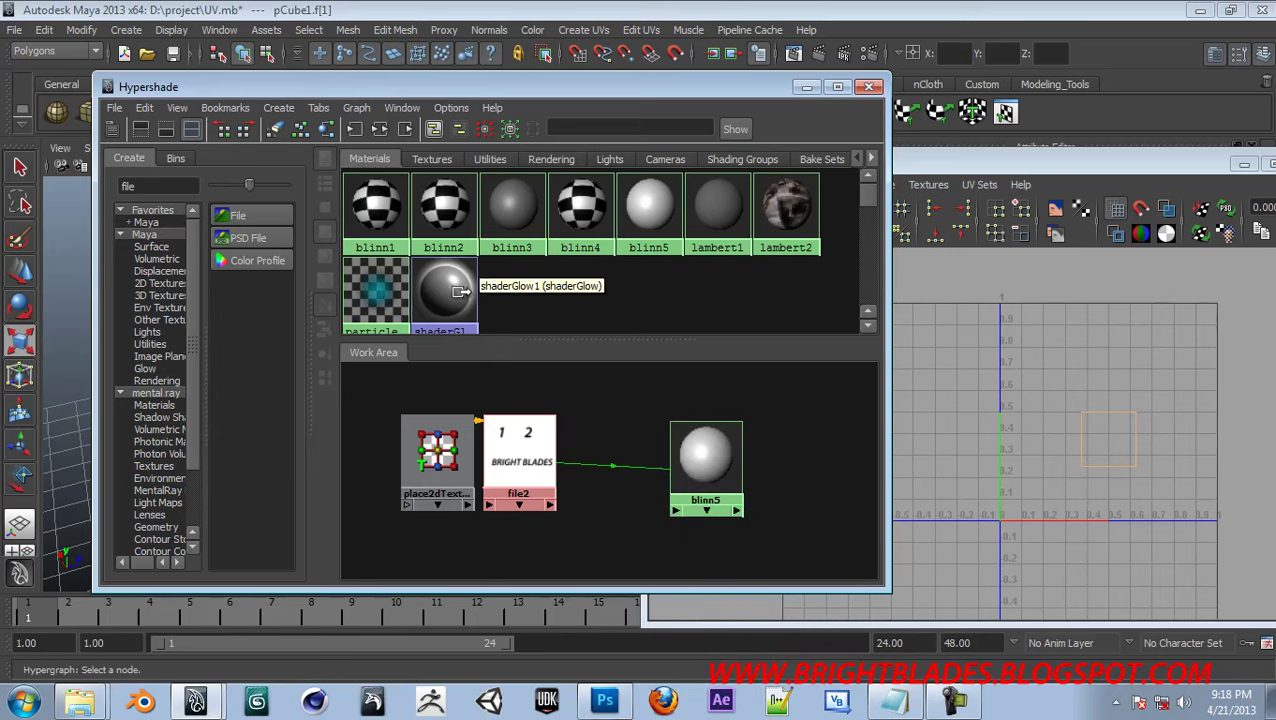
pyautogui.moveTo(546, 96); pyautogui.dragTo(923, 96)
pyautogui.moveTo(432, 376); pyautogui.dragTo(463, 641, button='right')
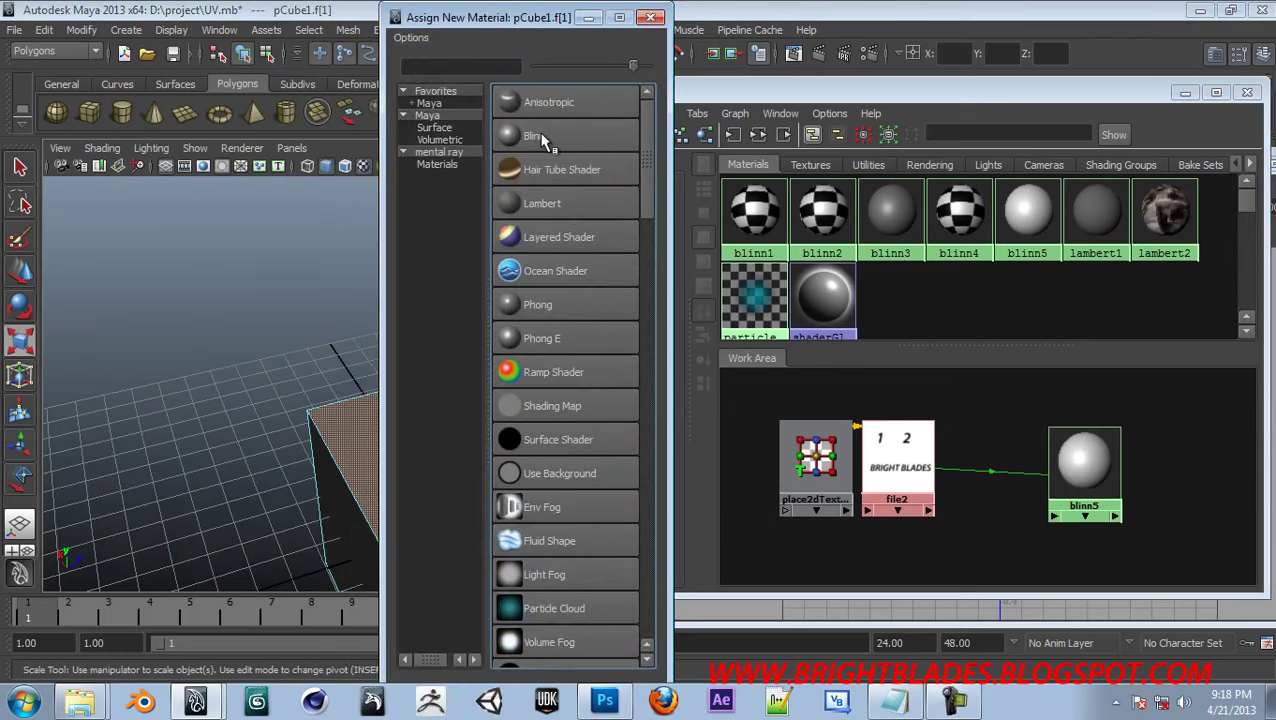
pyautogui.click(535, 136)
# Set the new blinn6 material's Color to bright green
pyautogui.moveTo(1088, 512); pyautogui.dragTo(1182, 485)
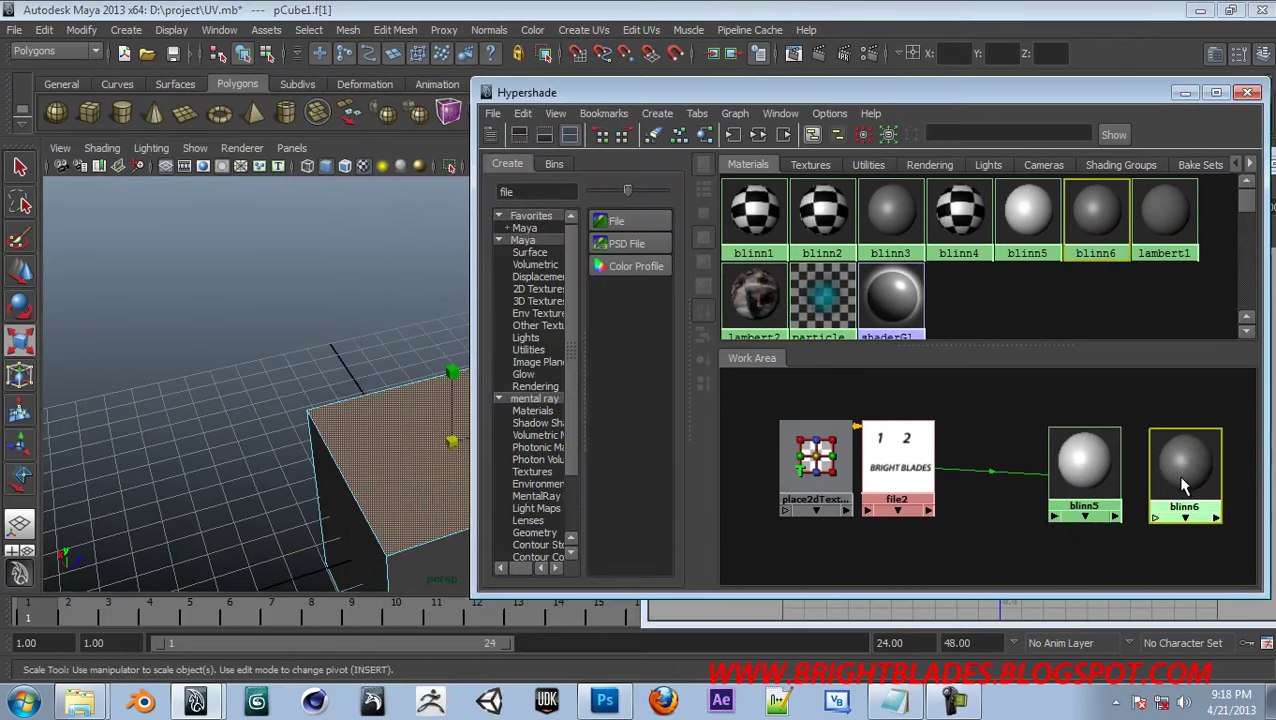
pyautogui.moveTo(1062, 93); pyautogui.dragTo(564, 101)
pyautogui.moveTo(1223, 168); pyautogui.dragTo(967, 264)
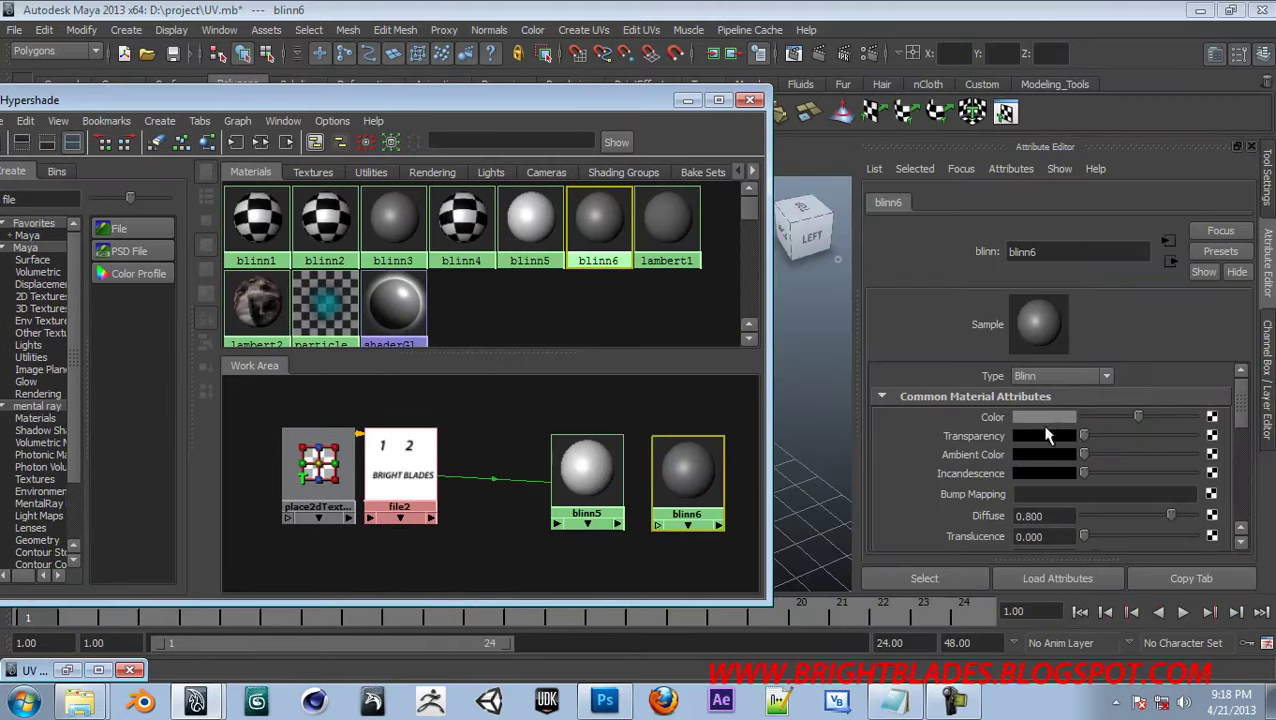
pyautogui.click(1051, 420)
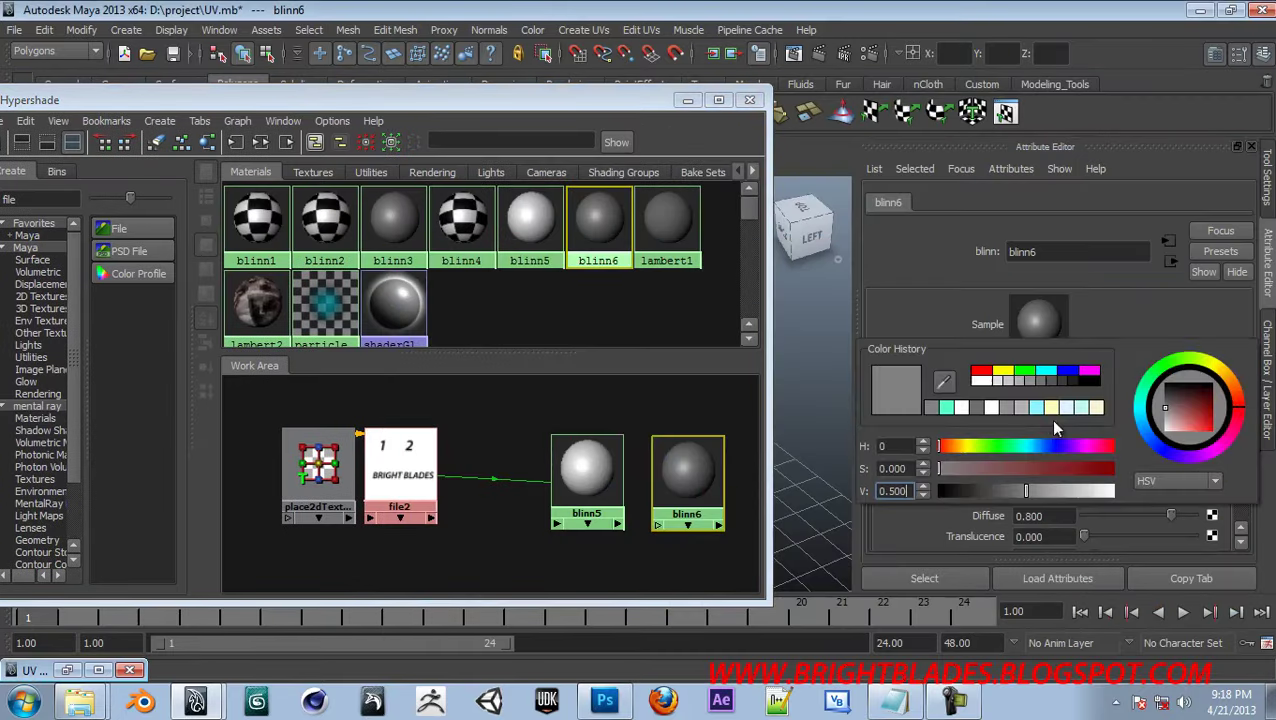
pyautogui.moveTo(1212, 370); pyautogui.dragTo(1176, 370)
pyautogui.click(1199, 418)
# Assign the existing blinn6 green material to a side face of the cube
pyautogui.click(688, 100)
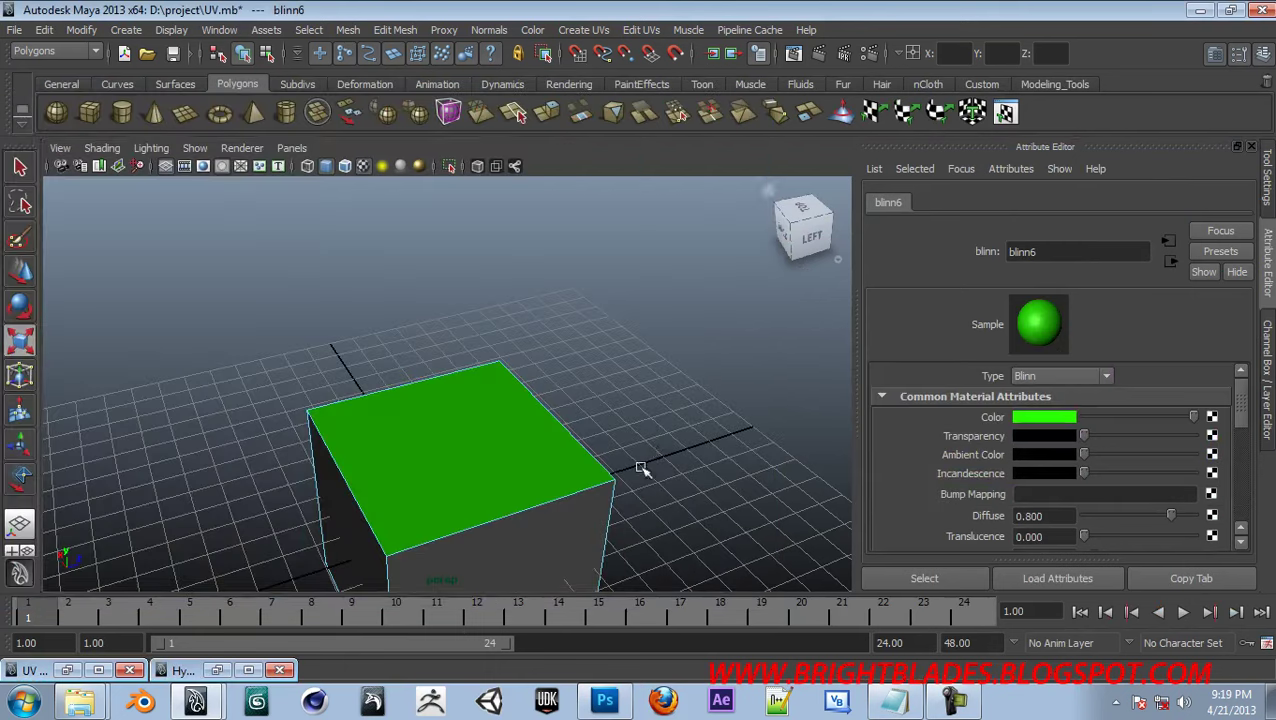
pyautogui.click(649, 447)
pyautogui.keyDown('alt'); pyautogui.moveTo(649, 447); pyautogui.dragTo(459, 413); pyautogui.keyUp('alt')
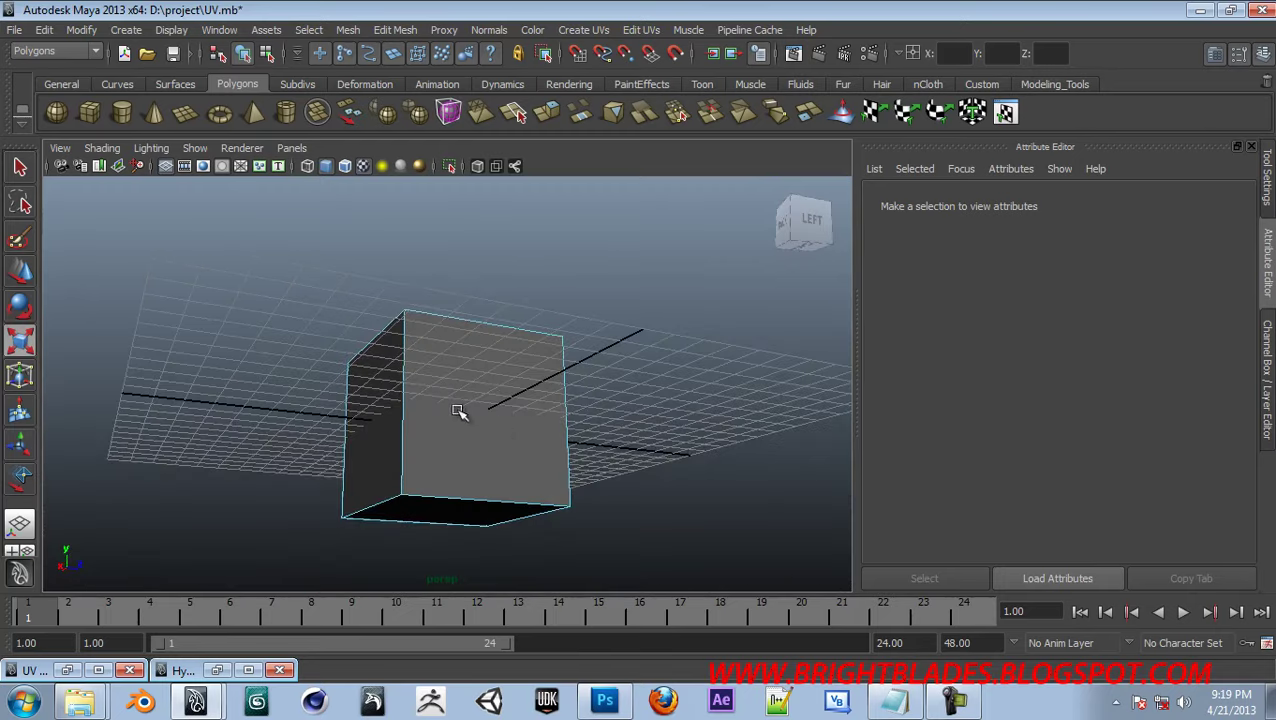
pyautogui.click(459, 413)
pyautogui.keyDown('alt'); pyautogui.moveTo(664, 407); pyautogui.dragTo(746, 433); pyautogui.keyUp('alt')
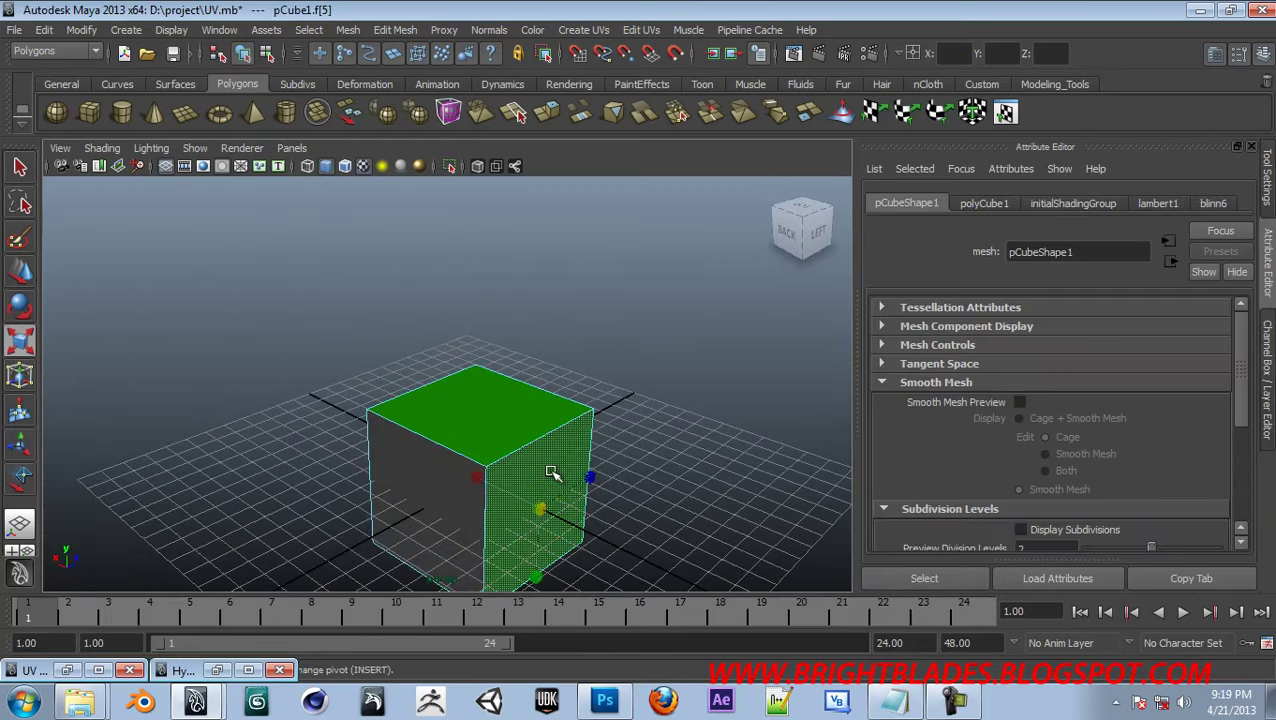
pyautogui.moveTo(527, 497); pyautogui.dragTo(650, 654, button='right')
pyautogui.click(684, 464)
# Select the cube's top face and show blinn6's attributes
pyautogui.keyDown('alt'); pyautogui.moveTo(684, 464); pyautogui.dragTo(466, 470); pyautogui.keyUp('alt')
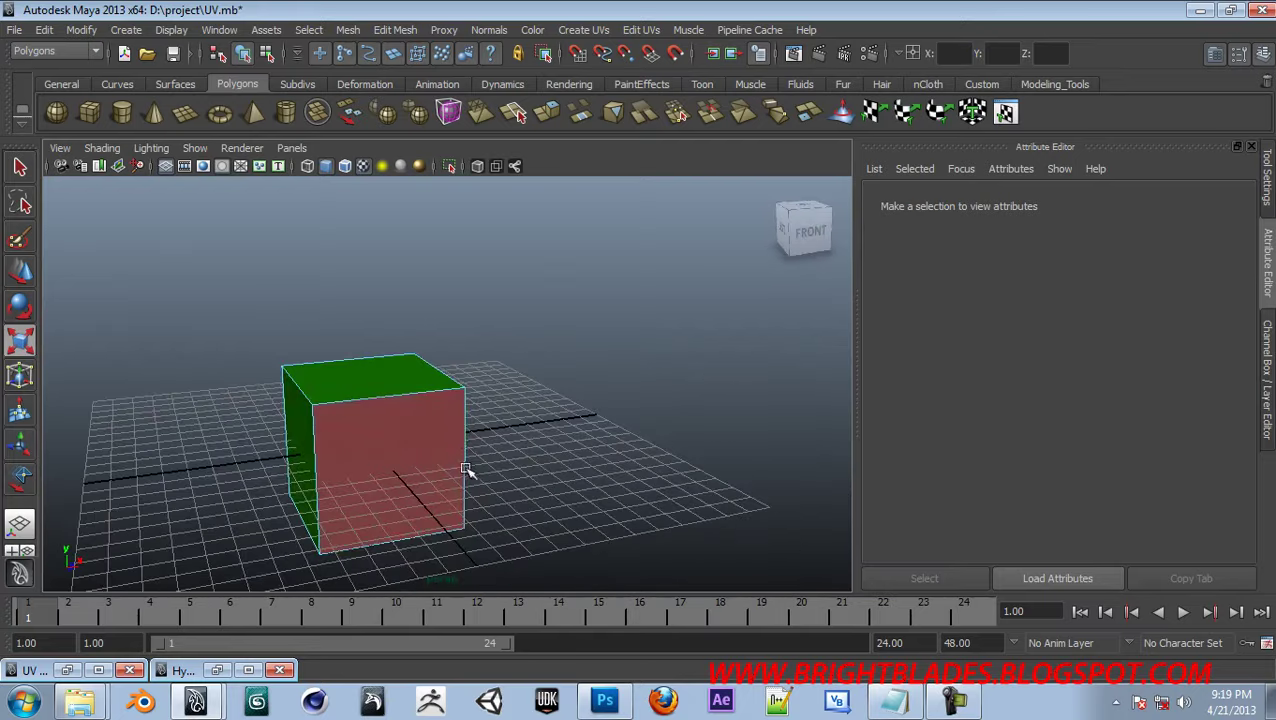
pyautogui.click(382, 486)
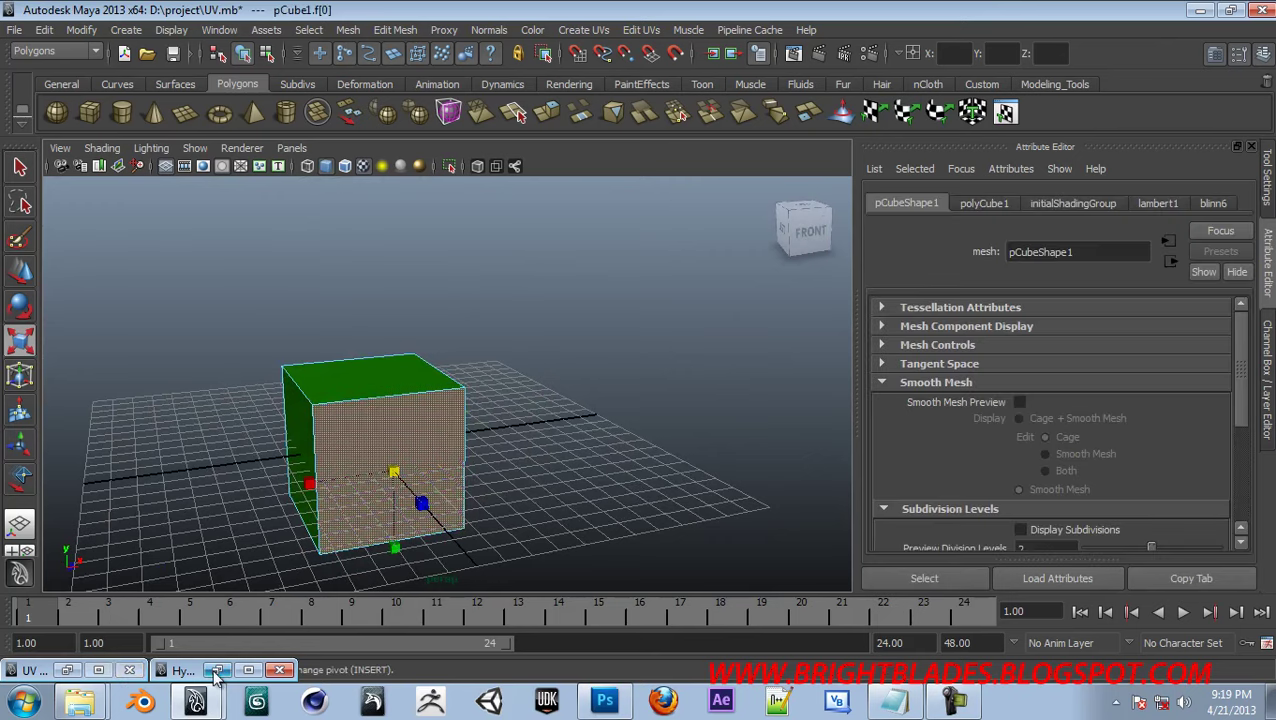
pyautogui.click(366, 380)
pyautogui.keyDown('alt'); pyautogui.moveTo(505, 431); pyautogui.dragTo(444, 480); pyautogui.keyUp('alt')
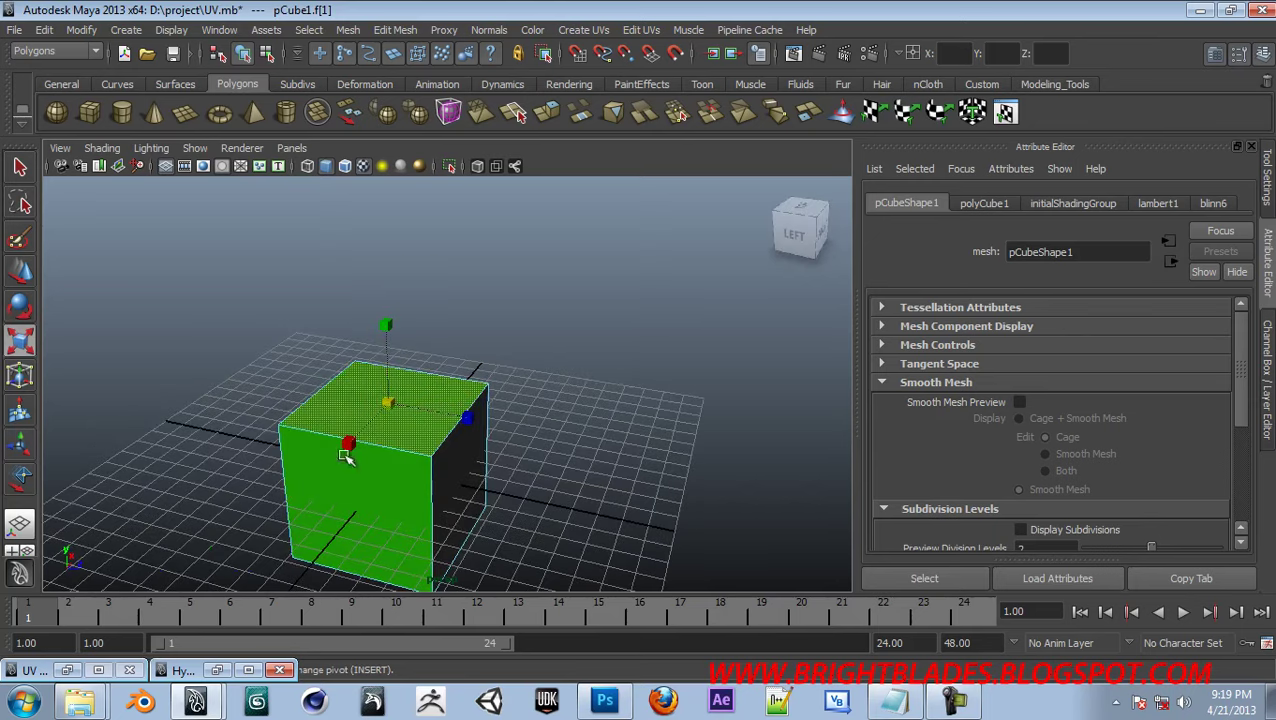
pyautogui.click(1207, 204)
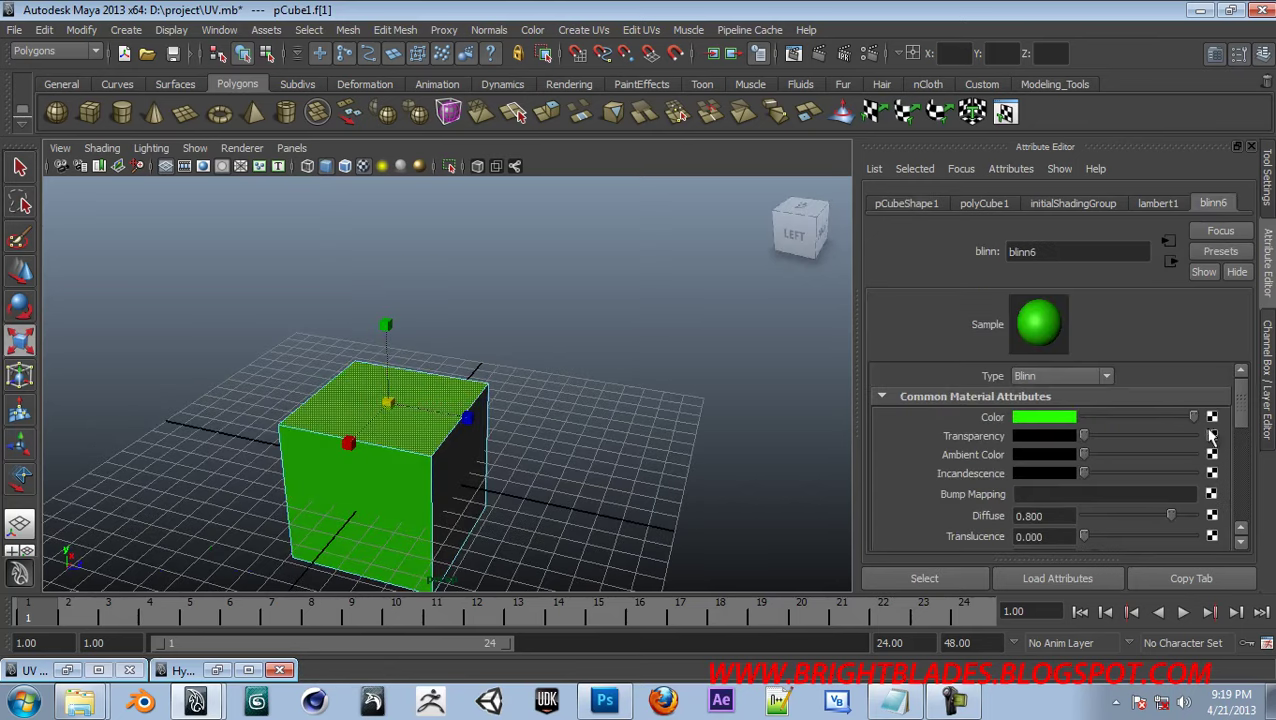
# Map textured.png as a file texture onto blinn6's Color
pyautogui.click(1212, 417)
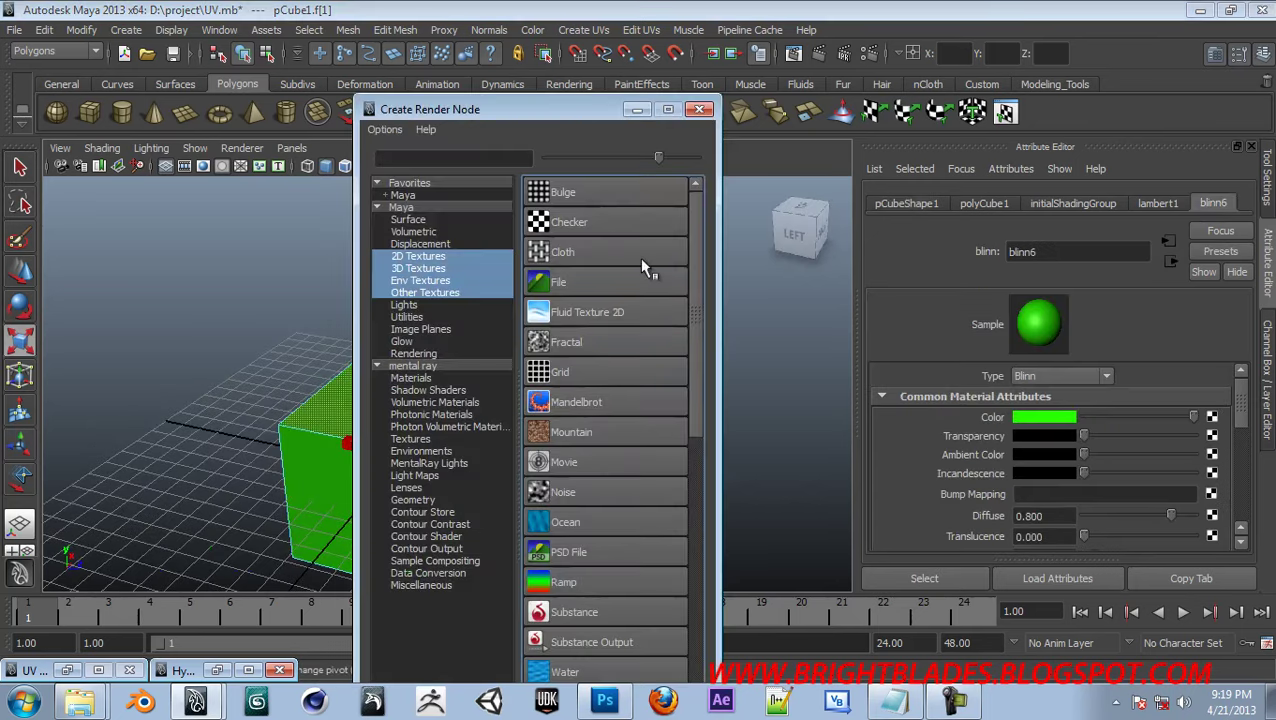
pyautogui.click(600, 282)
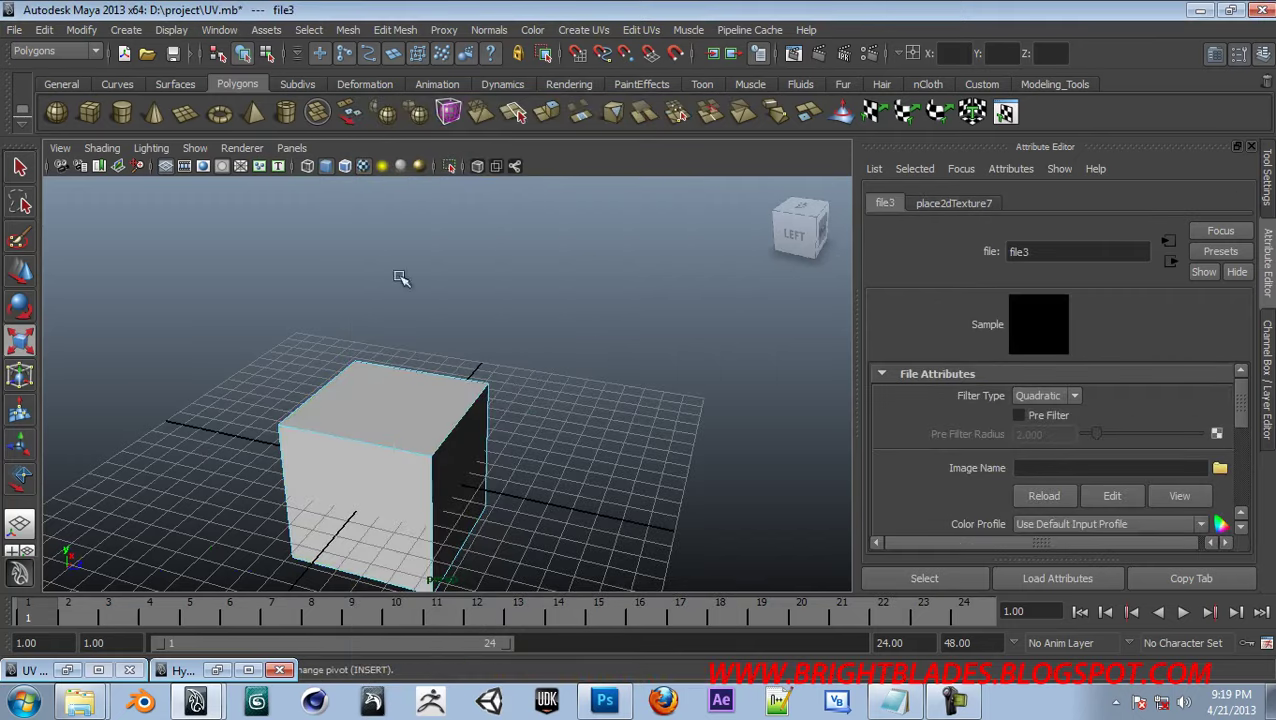
pyautogui.click(1220, 469)
pyautogui.click(345, 222)
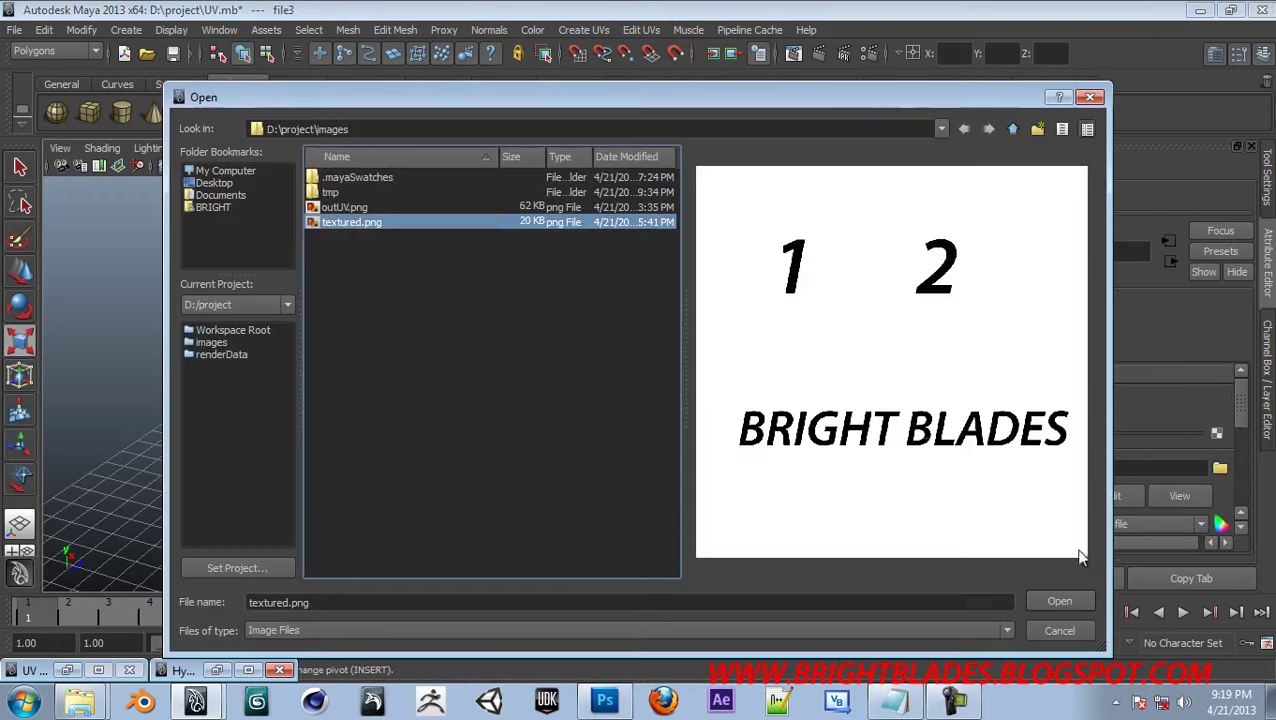
pyautogui.click(1060, 601)
pyautogui.click(578, 452)
# Set the texture placement's Repeat UV to 5 and 5
pyautogui.keyDown('alt'); pyautogui.moveTo(621, 339); pyautogui.dragTo(490, 484); pyautogui.keyUp('alt')
pyautogui.click(464, 447)
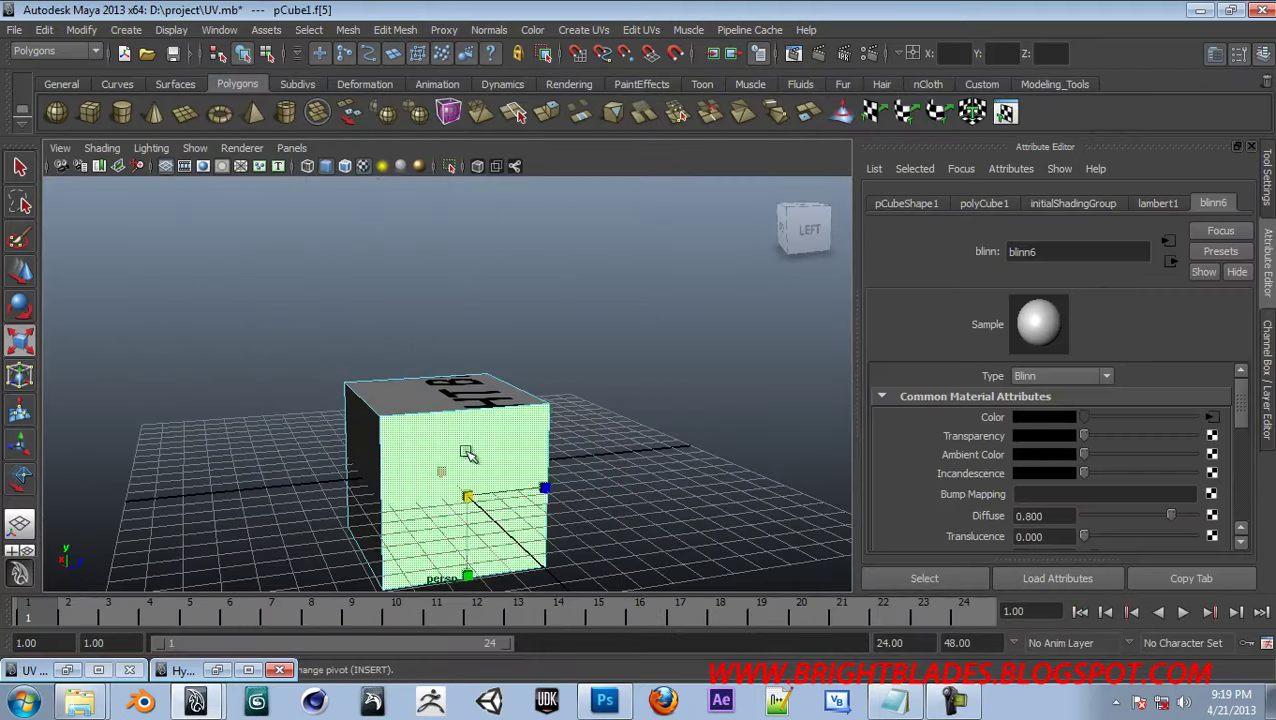
pyautogui.click(1212, 418)
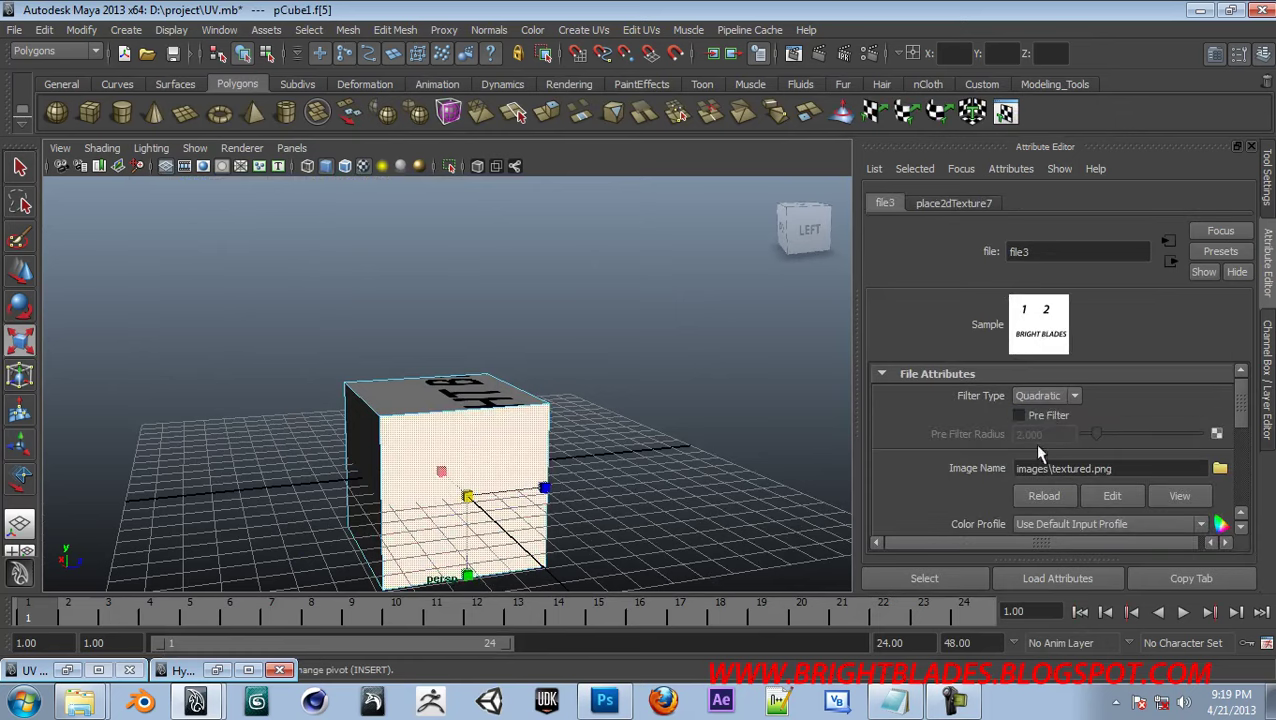
pyautogui.click(954, 203)
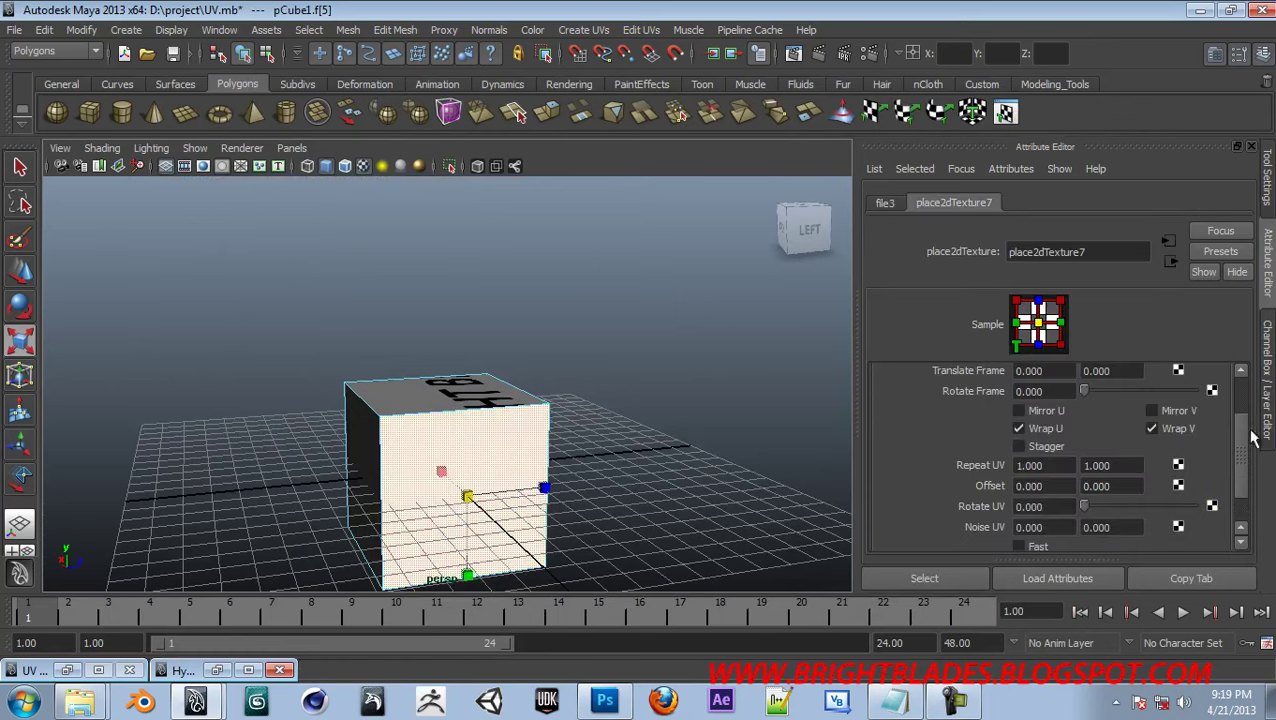
pyautogui.moveTo(1240, 460); pyautogui.dragTo(1236, 518)
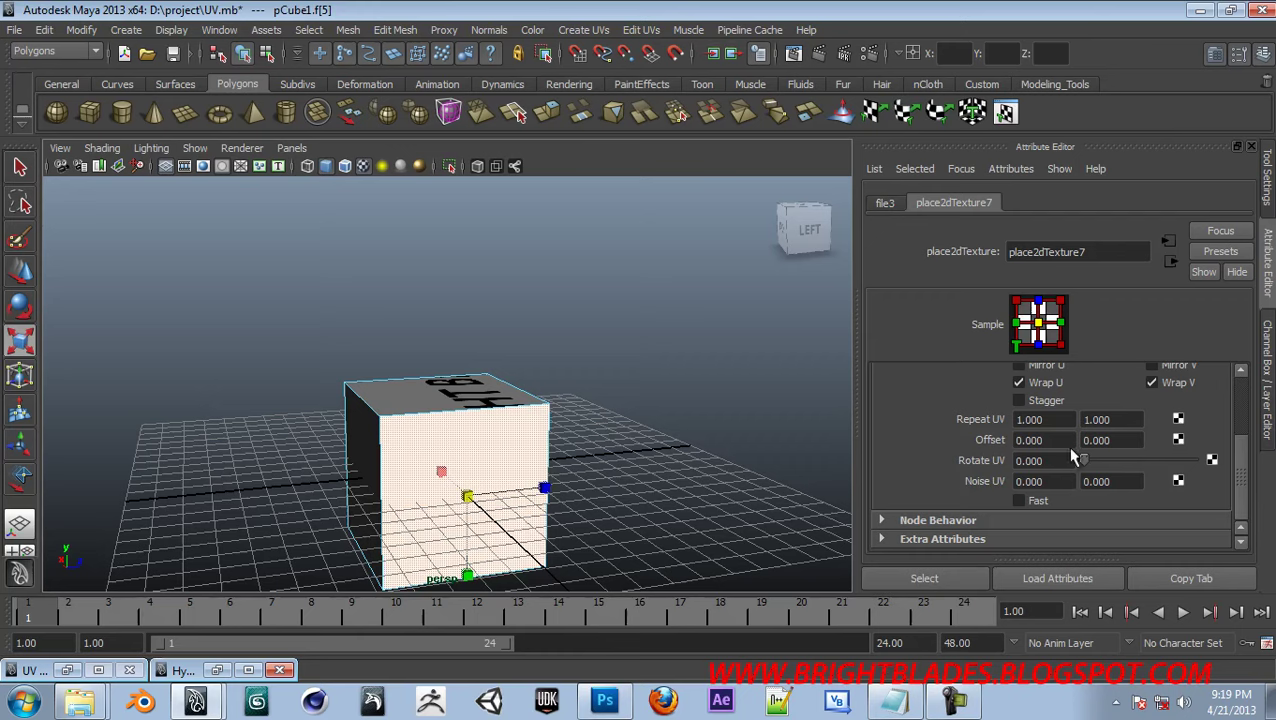
pyautogui.click(1058, 424)
pyautogui.write('5')
pyautogui.press('Tab')
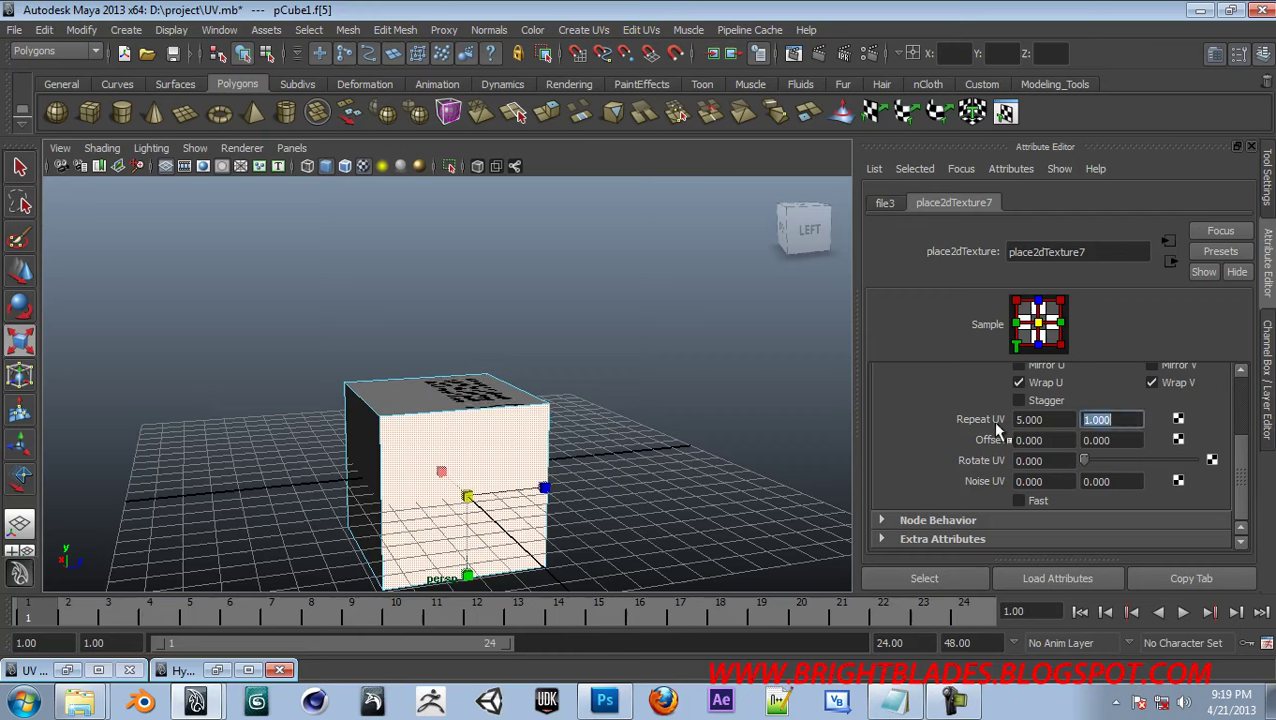
pyautogui.press('Return')
# Return the cube to Object Mode and orbit to inspect the repeated texture
pyautogui.click(683, 412)
pyautogui.press('w')
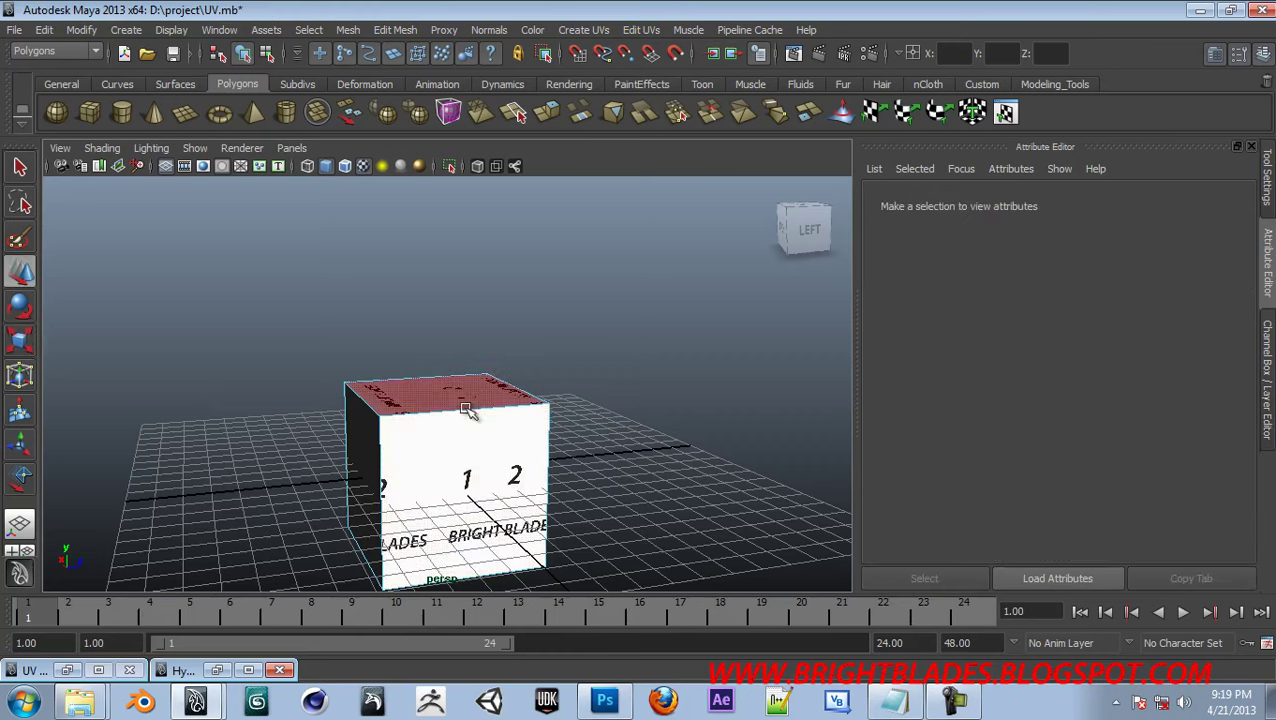
pyautogui.moveTo(456, 455); pyautogui.dragTo(525, 358, button='right')
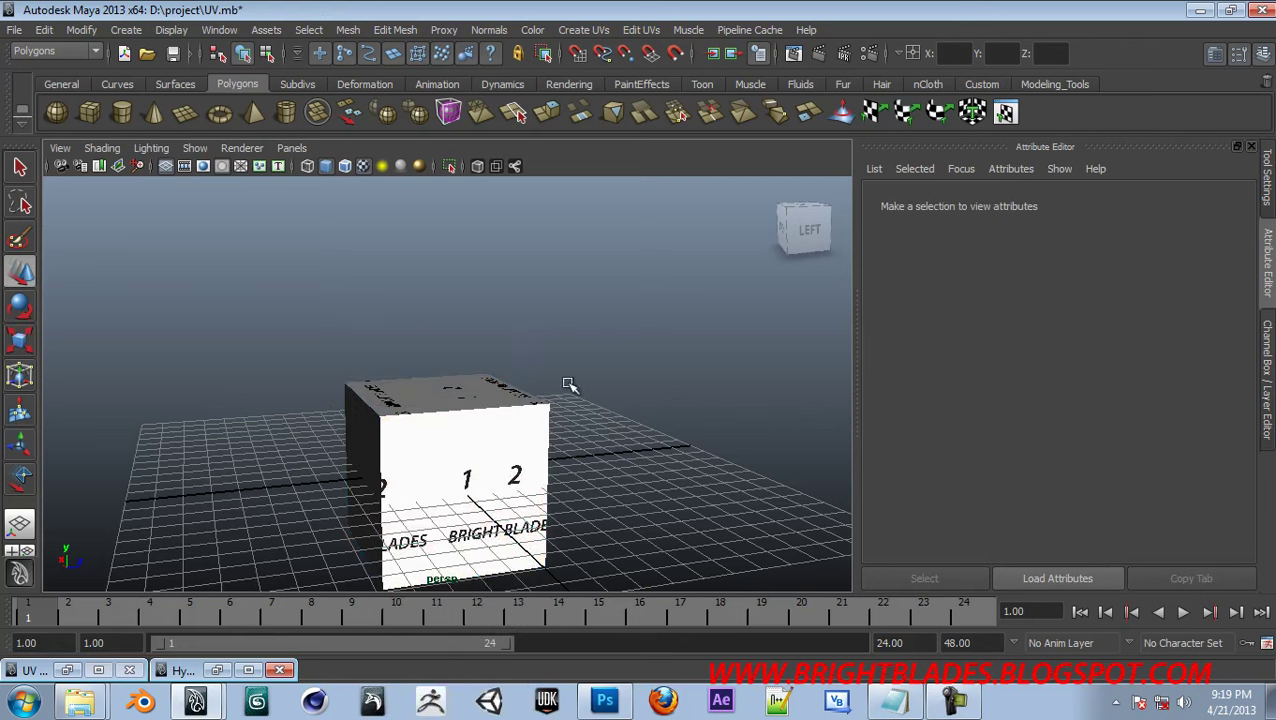
pyautogui.keyDown('alt'); pyautogui.moveTo(632, 381); pyautogui.dragTo(661, 414); pyautogui.keyUp('alt')
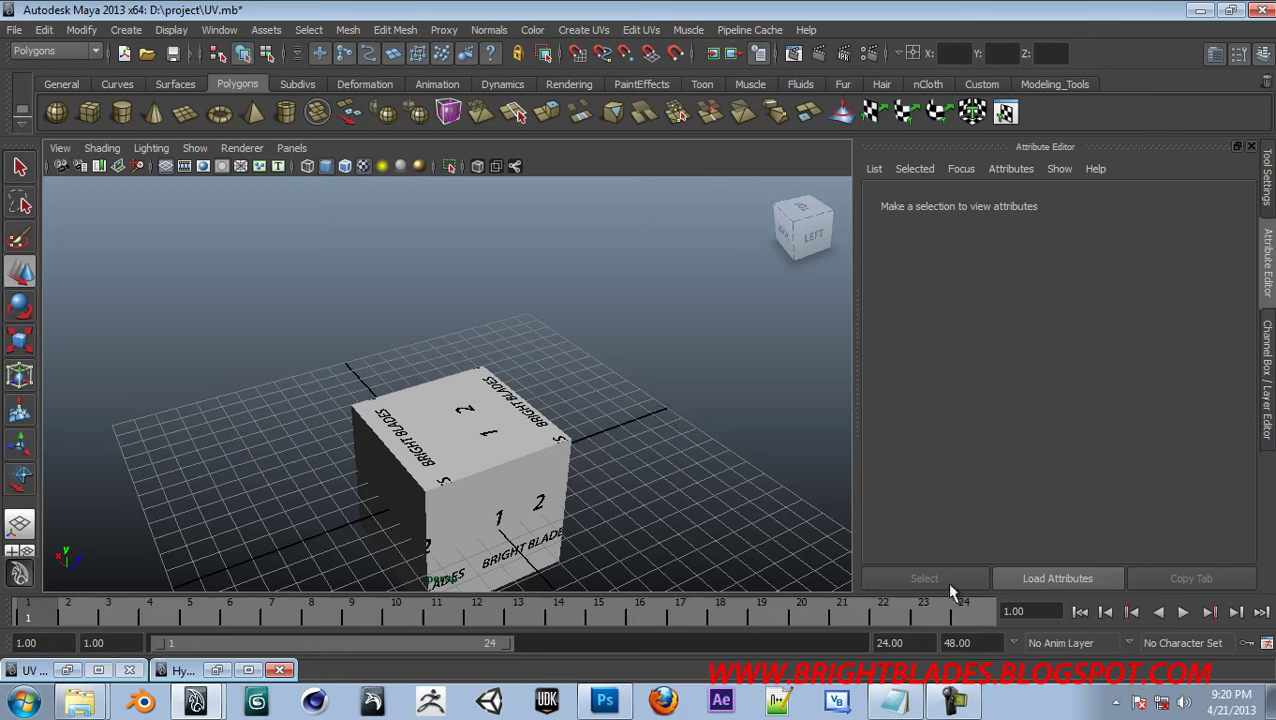
# Start opening an existing scene, then cancel the Open dialog
pyautogui.click(968, 706)
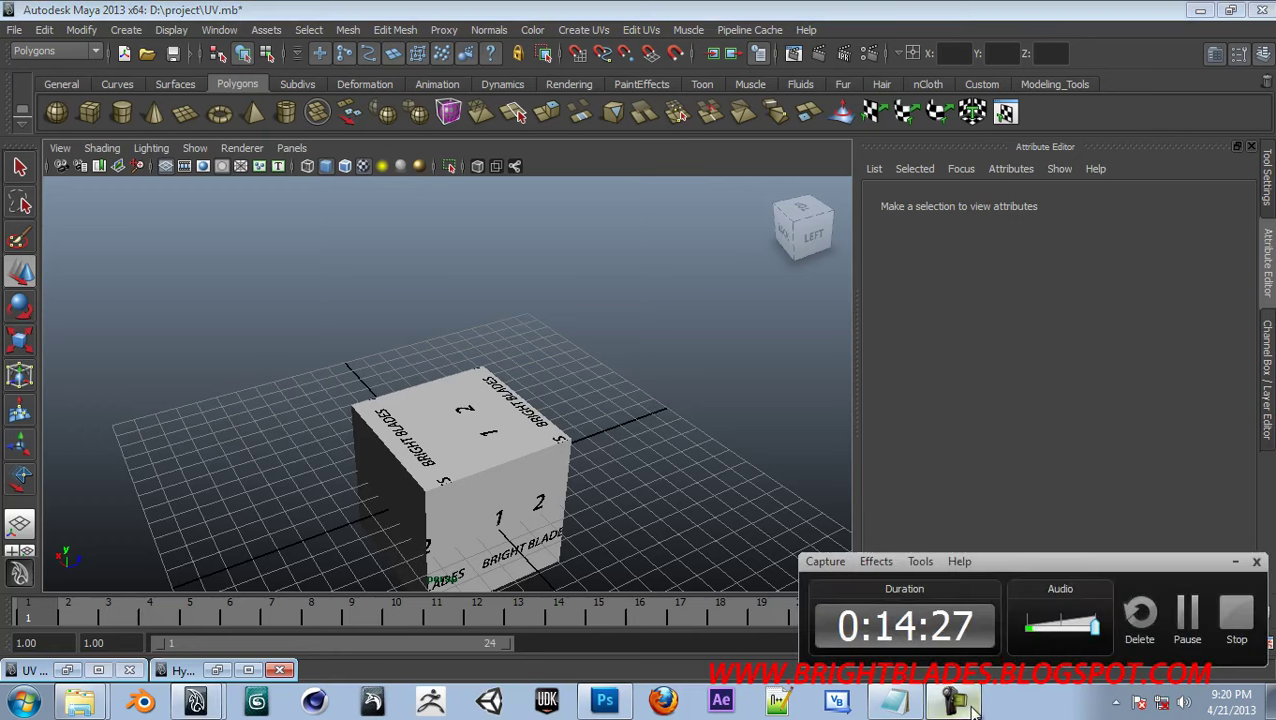
pyautogui.click(958, 706)
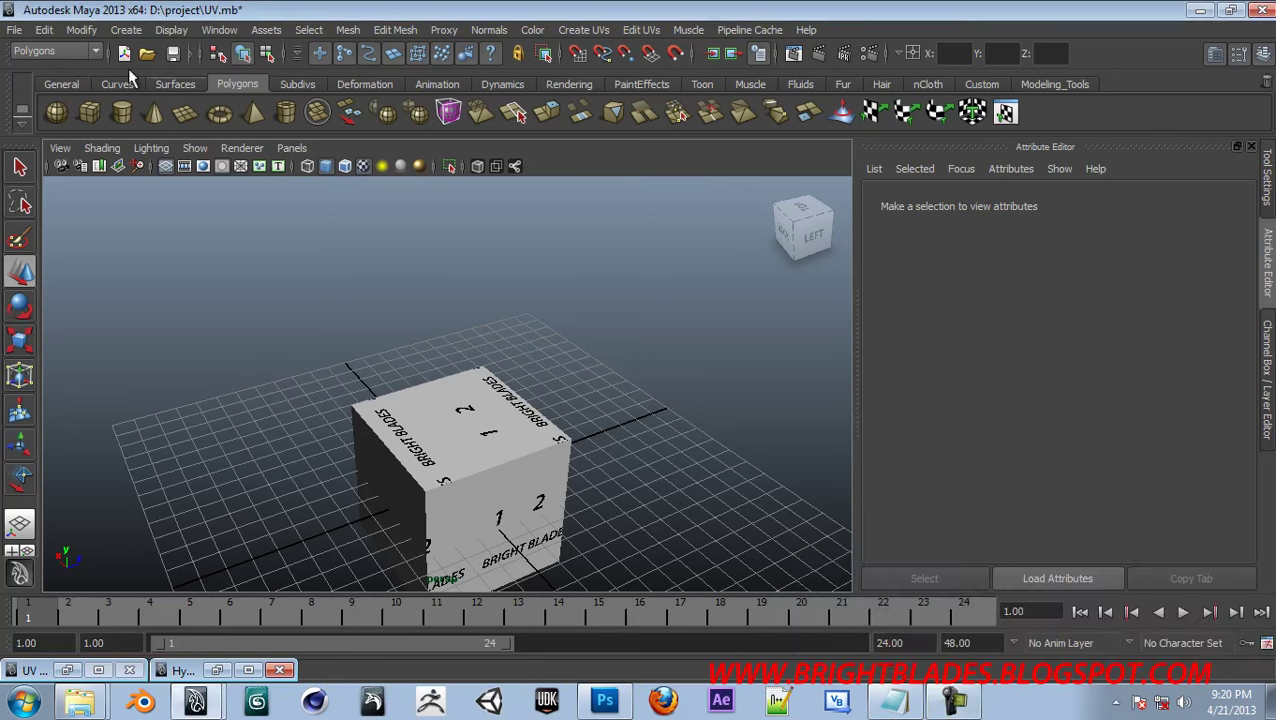
pyautogui.click(15, 30)
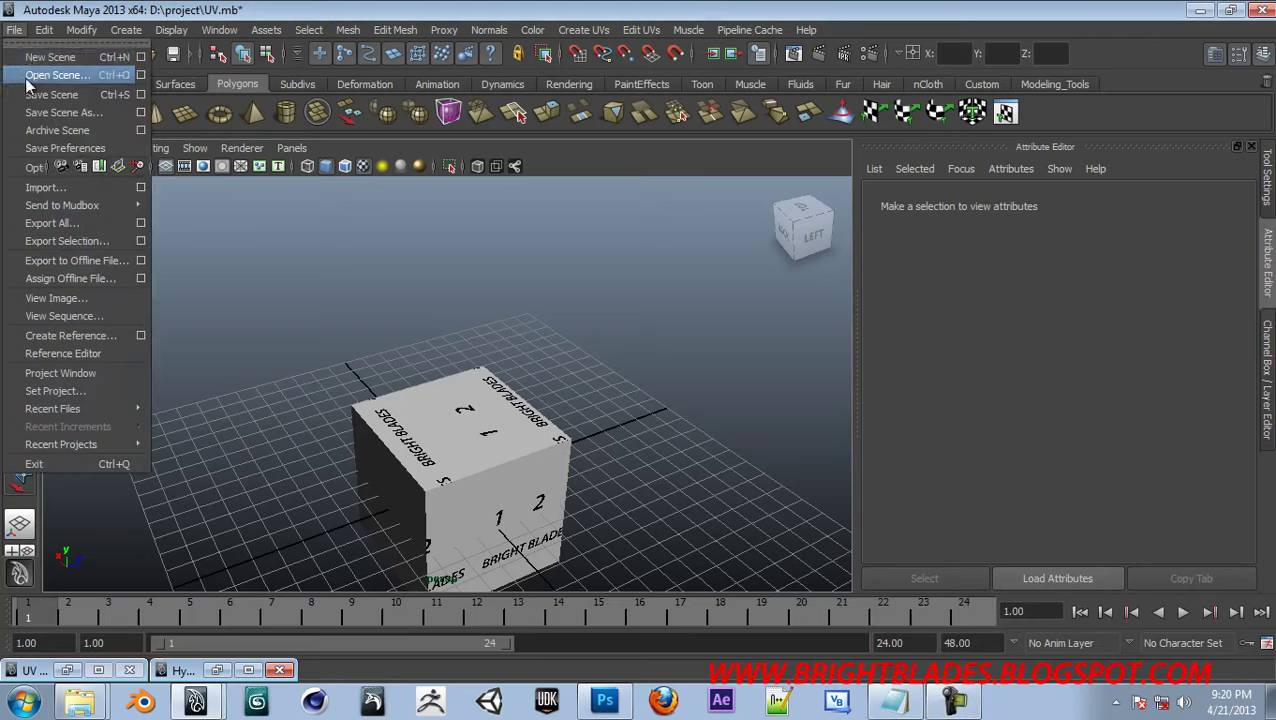
pyautogui.click(40, 73)
pyautogui.click(1077, 633)
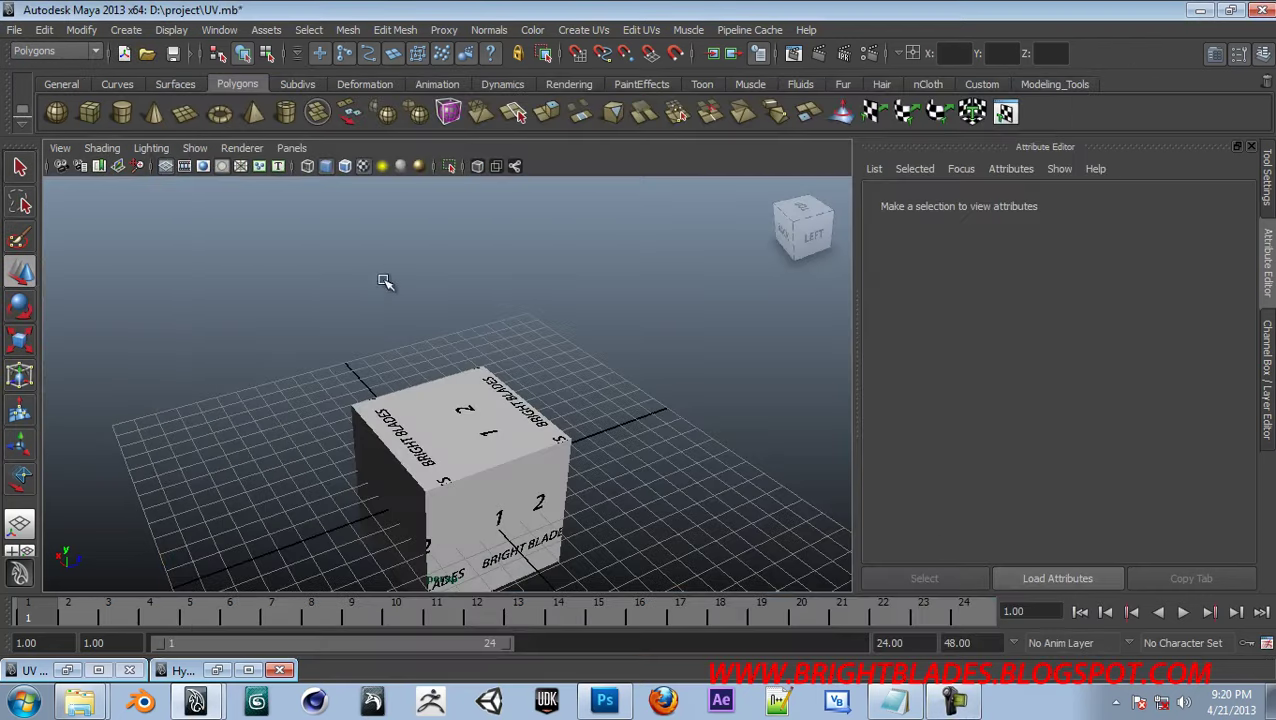
# Open the FirstModel.mb scene from the D:\project folder
pyautogui.click(17, 30)
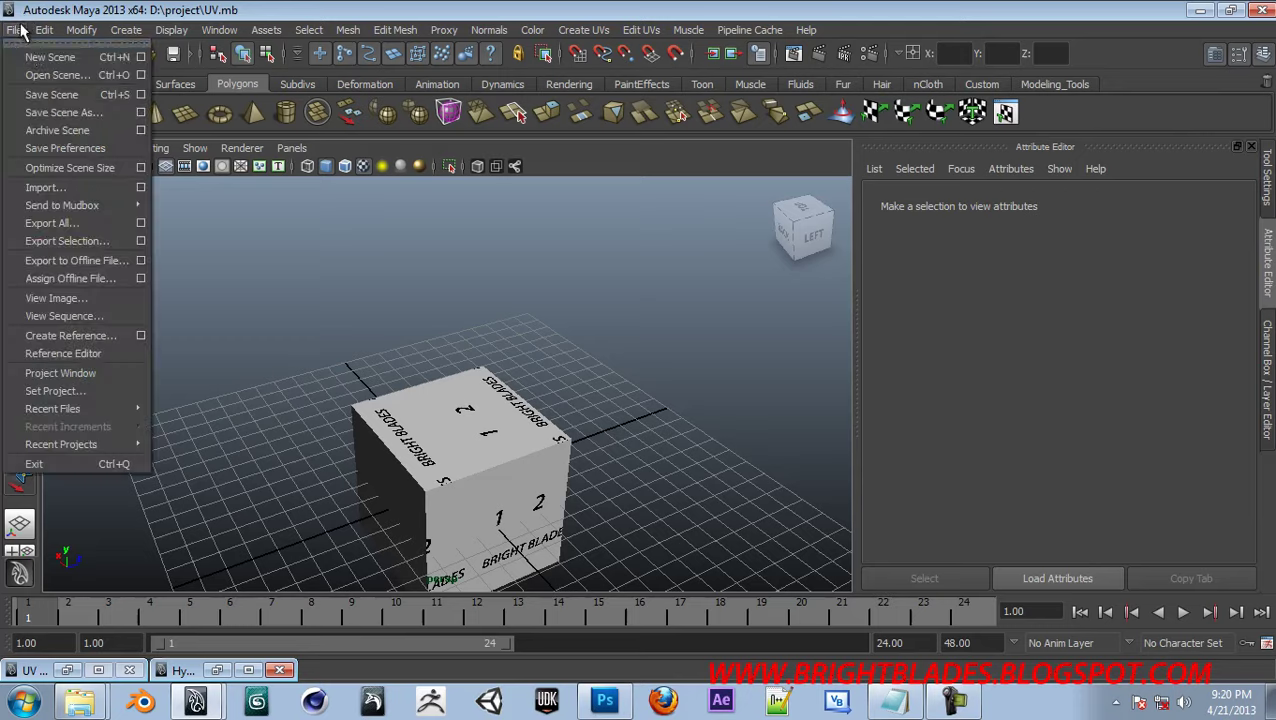
pyautogui.click(40, 75)
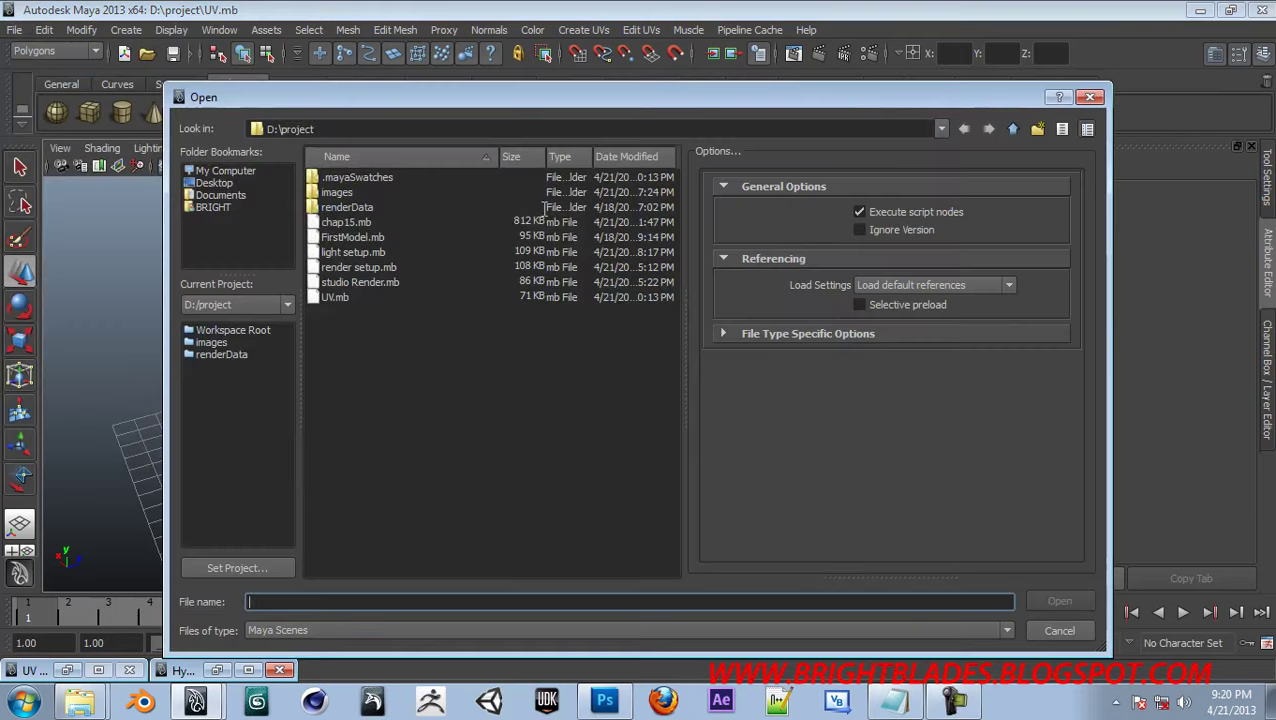
pyautogui.click(357, 238)
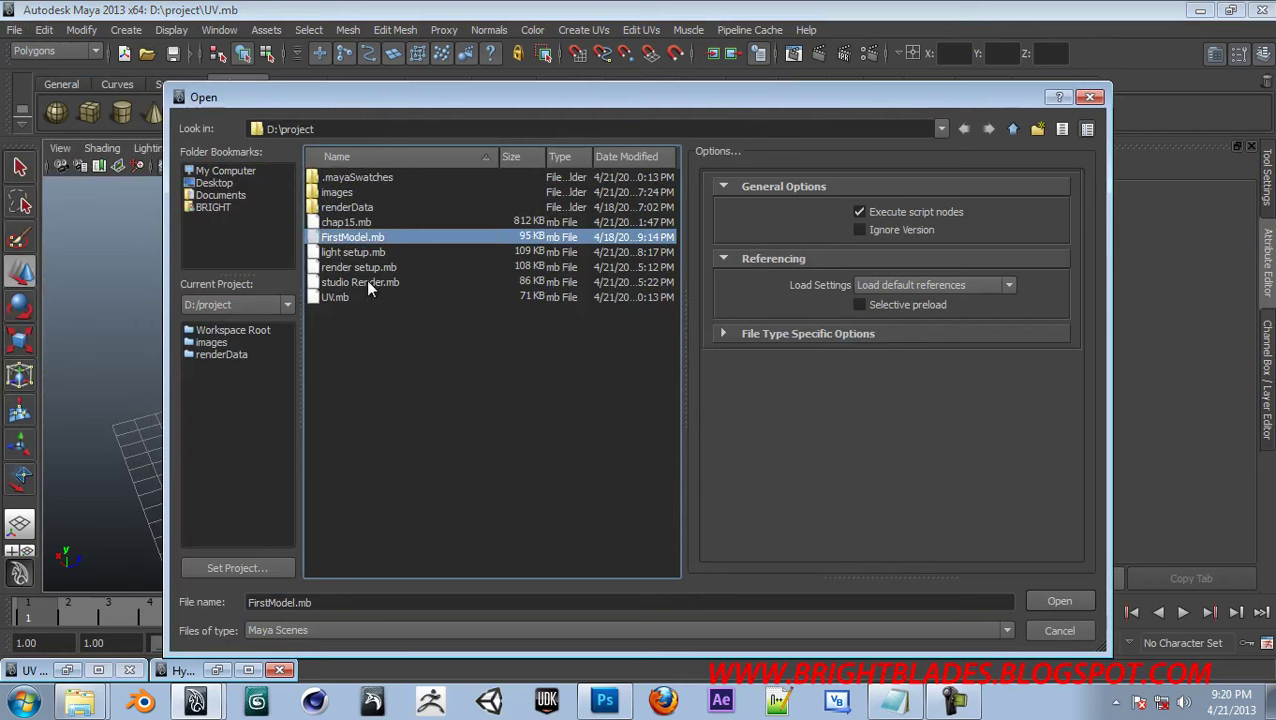
pyautogui.click(366, 281)
pyautogui.click(364, 267)
pyautogui.click(356, 222)
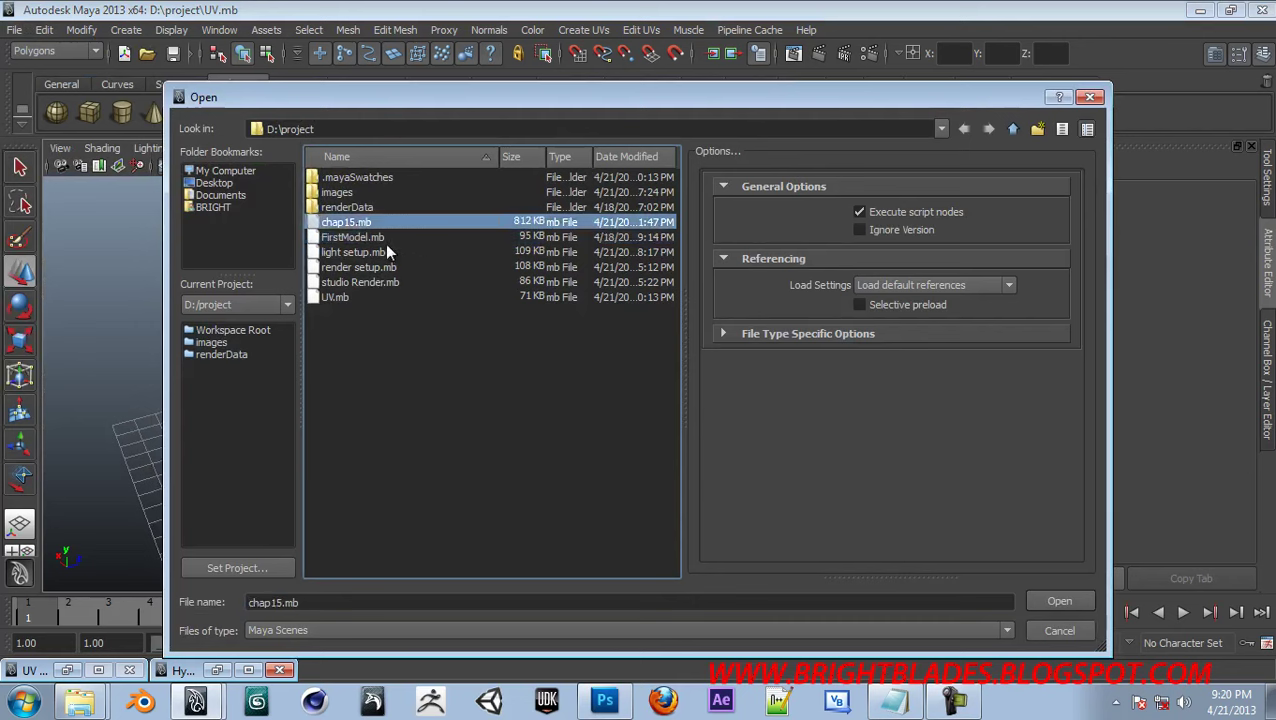
pyautogui.click(380, 238)
pyautogui.click(1032, 601)
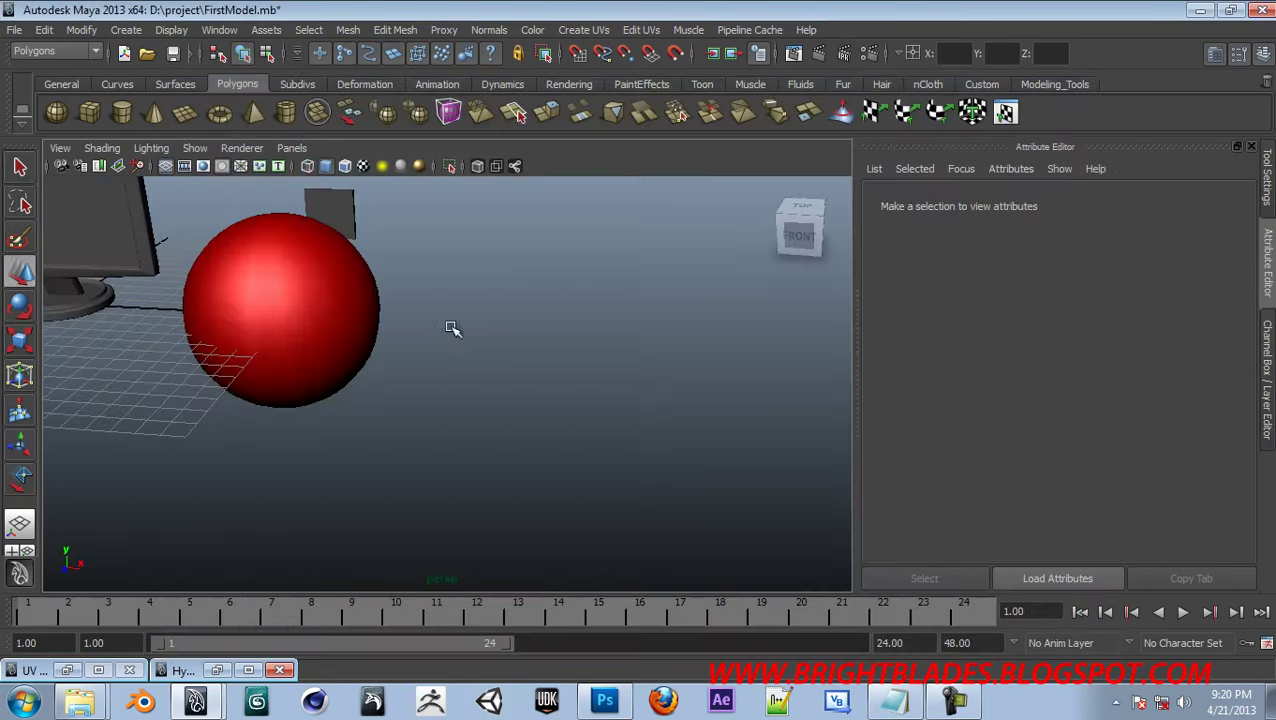
# Delete the red sphere and the dark box behind the monitor
pyautogui.keyDown('alt'); pyautogui.moveTo(245, 296); pyautogui.dragTo(558, 399); pyautogui.keyUp('alt')
pyautogui.click(558, 400)
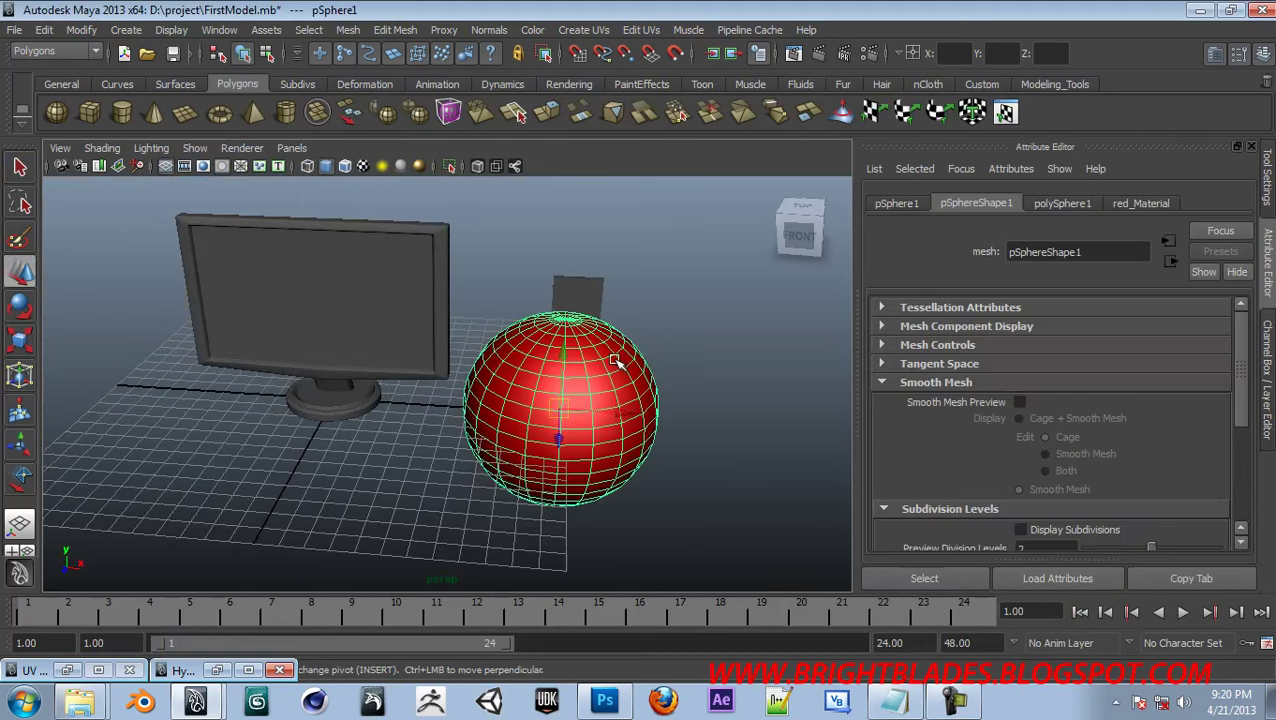
pyautogui.press('Delete')
pyautogui.moveTo(618, 313); pyautogui.dragTo(560, 387)
pyautogui.press('Delete')
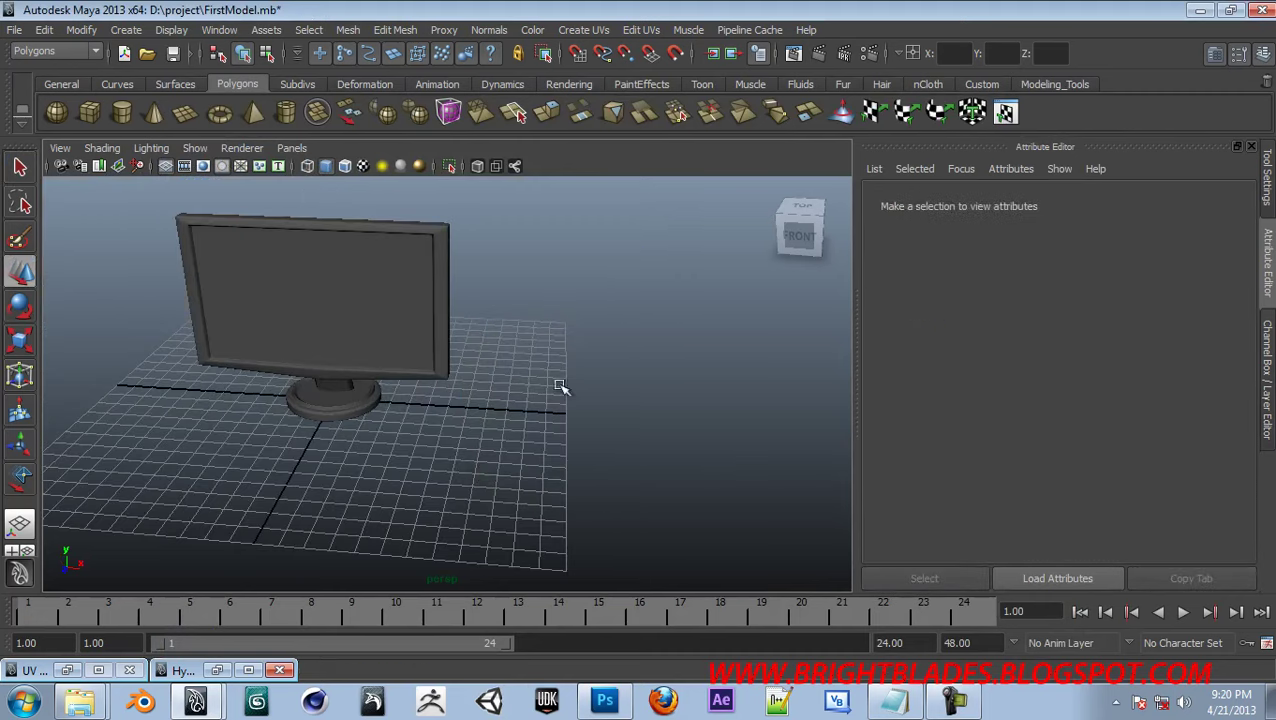
# Turn off the monitor's smooth mesh preview and reselect the monitor from a front angle
pyautogui.click(278, 288)
pyautogui.keyDown('alt'); pyautogui.moveTo(297, 322); pyautogui.dragTo(383, 313); pyautogui.keyUp('alt')
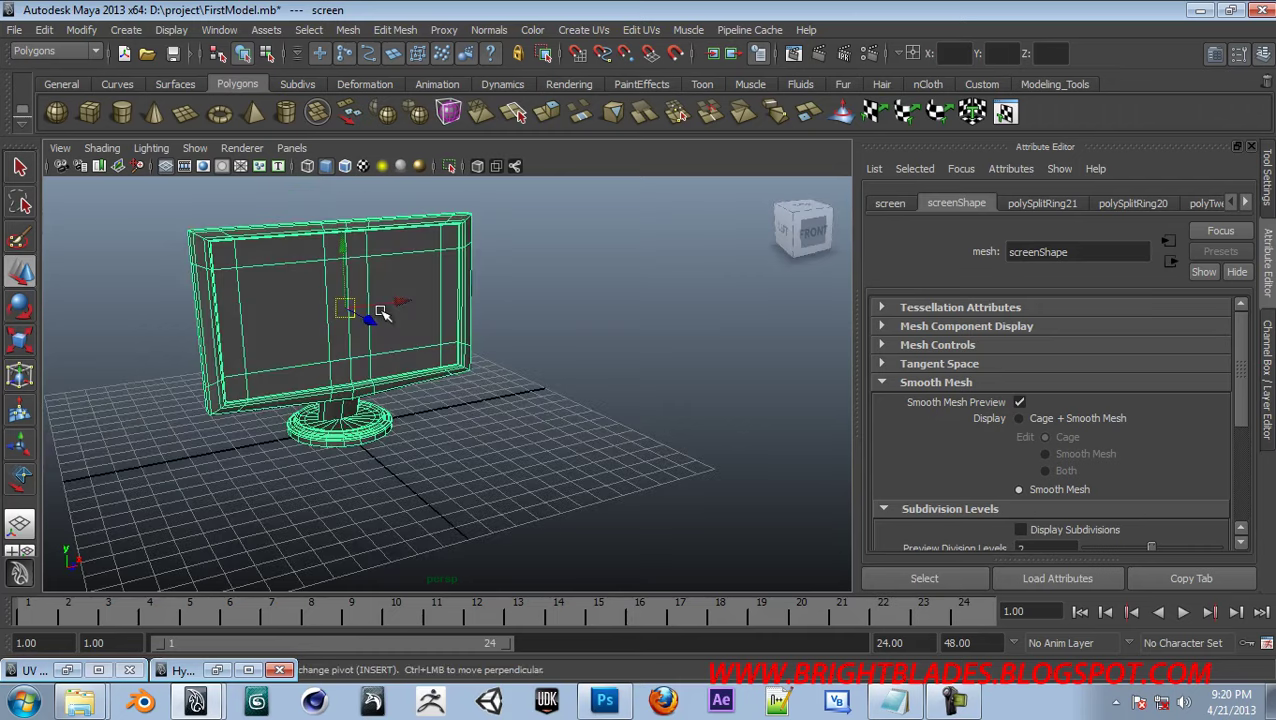
pyautogui.press('1')
pyautogui.click(530, 300)
pyautogui.keyDown('alt'); pyautogui.moveTo(533, 320); pyautogui.dragTo(478, 316); pyautogui.keyUp('alt')
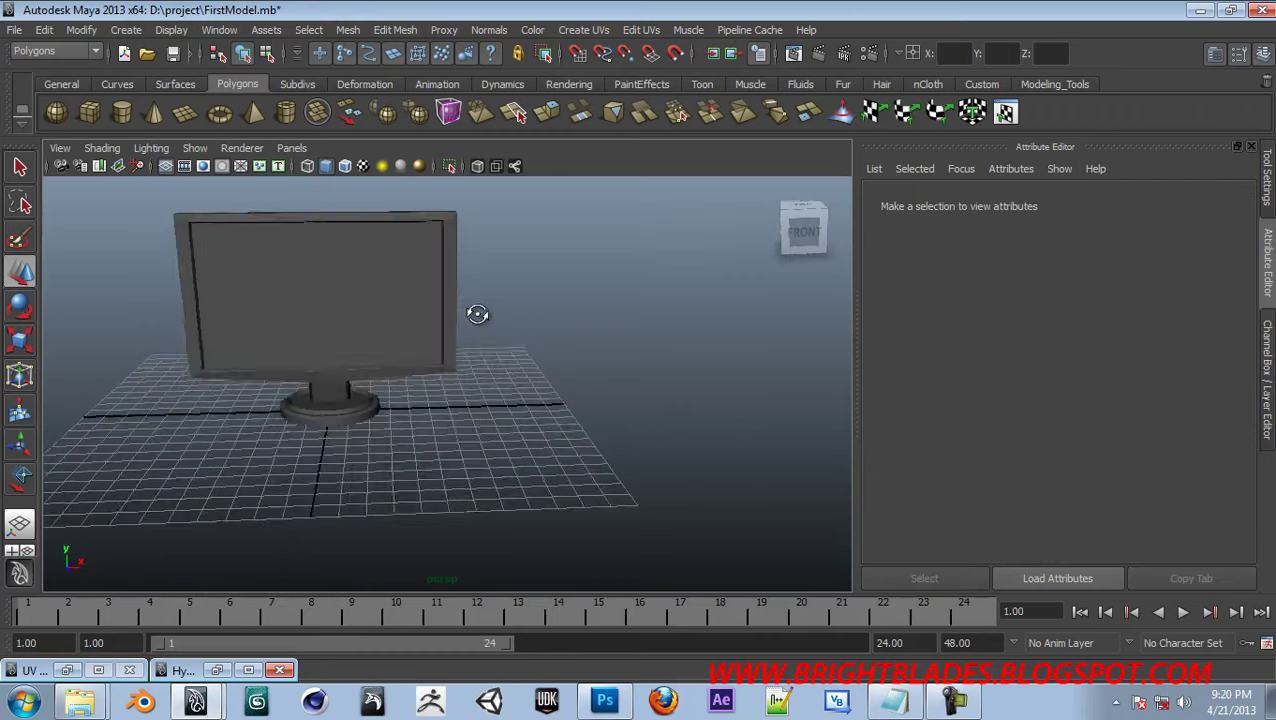
pyautogui.click(322, 293)
# In face mode, select the right and left screen faces plus the split strip
pyautogui.scroll(4, 427, 336)
pyautogui.scroll(-5, 527, 427)
pyautogui.moveTo(508, 398); pyautogui.dragTo(513, 416, button='right')
pyautogui.click(513, 416)
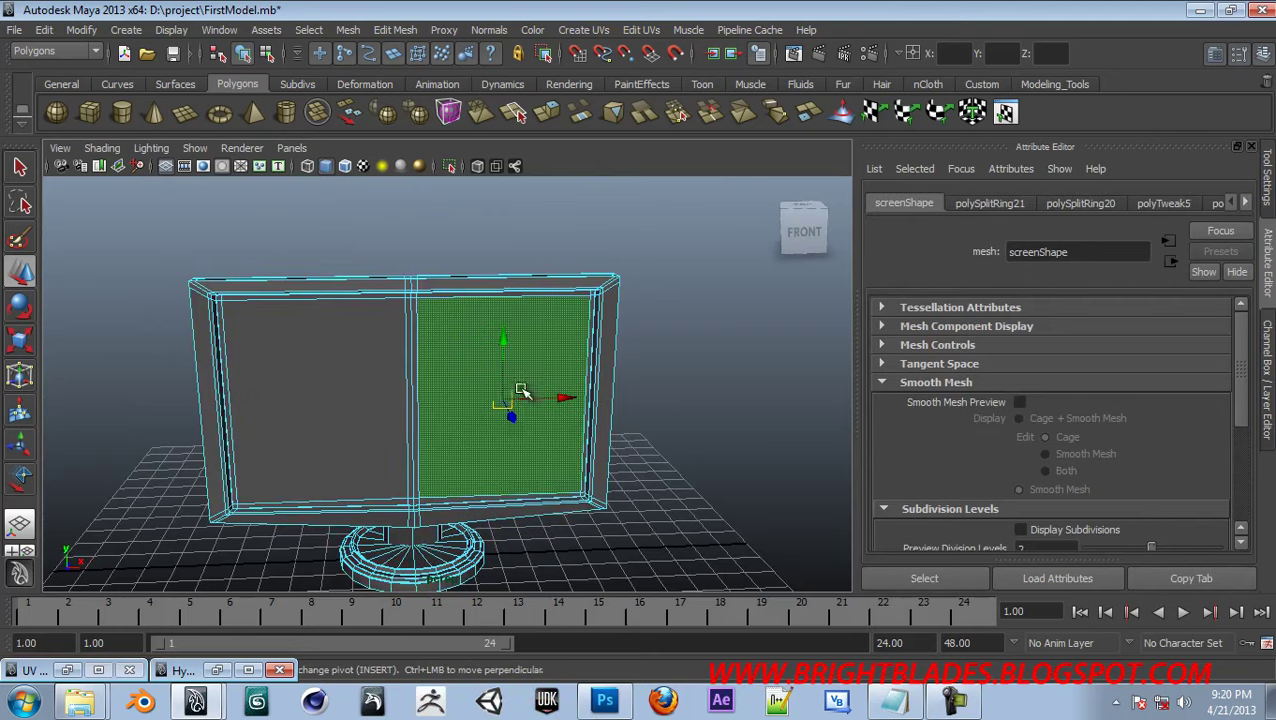
pyautogui.click(408, 425)
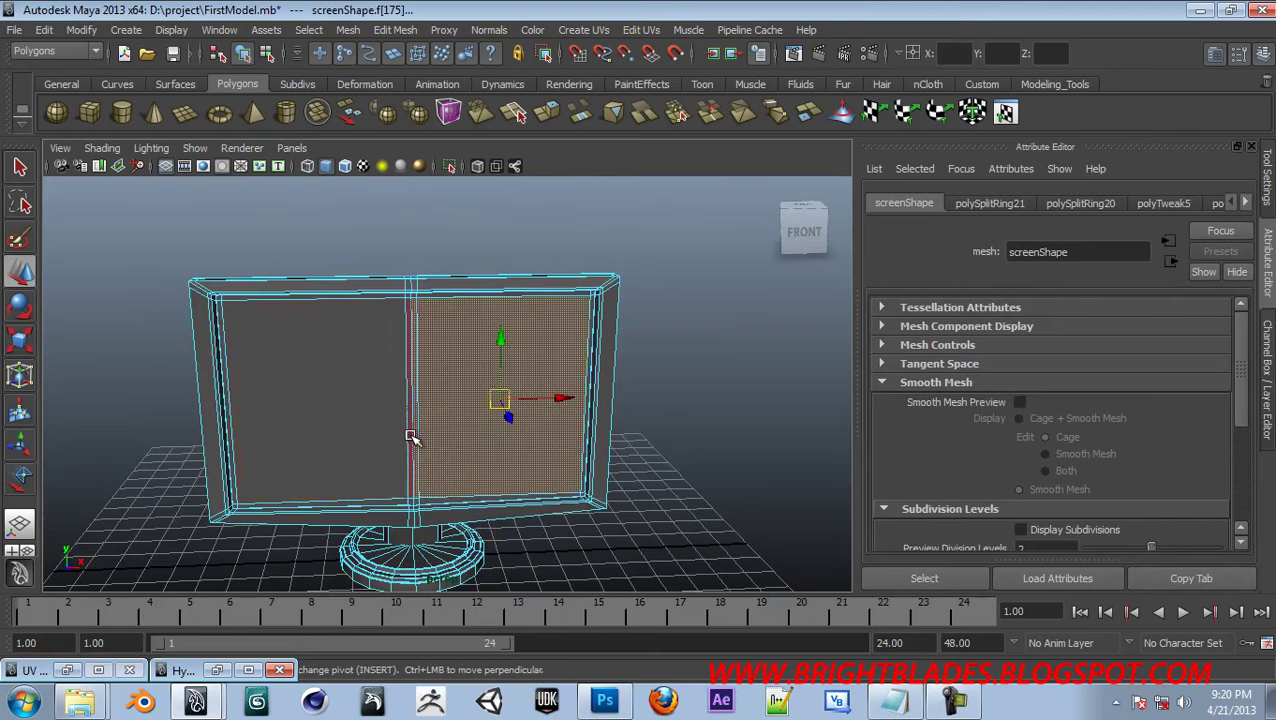
pyautogui.keyDown('shift'); pyautogui.click(345, 414); pyautogui.keyUp('shift')
pyautogui.keyDown('alt'); pyautogui.moveTo(738, 418); pyautogui.dragTo(664, 359); pyautogui.keyUp('alt')
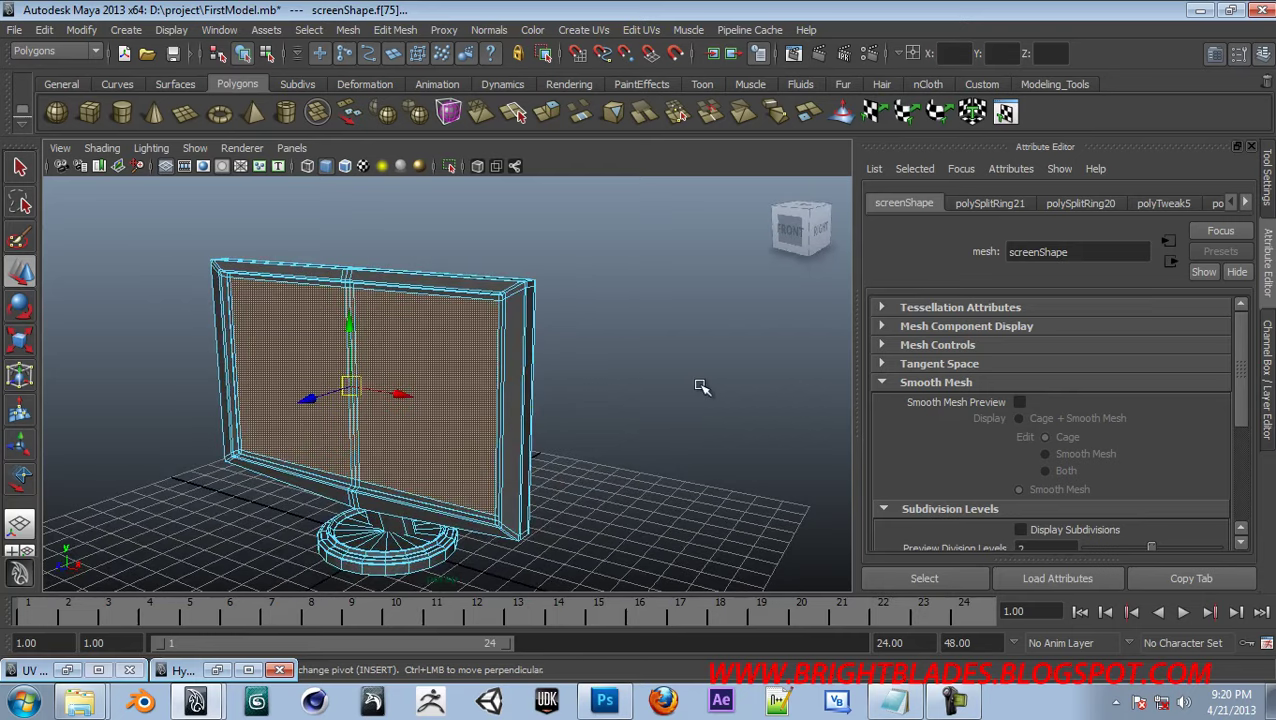
# Browse the main menu bar menus with the screen faces still selected
pyautogui.click(82, 30)
pyautogui.moveTo(42, 31)
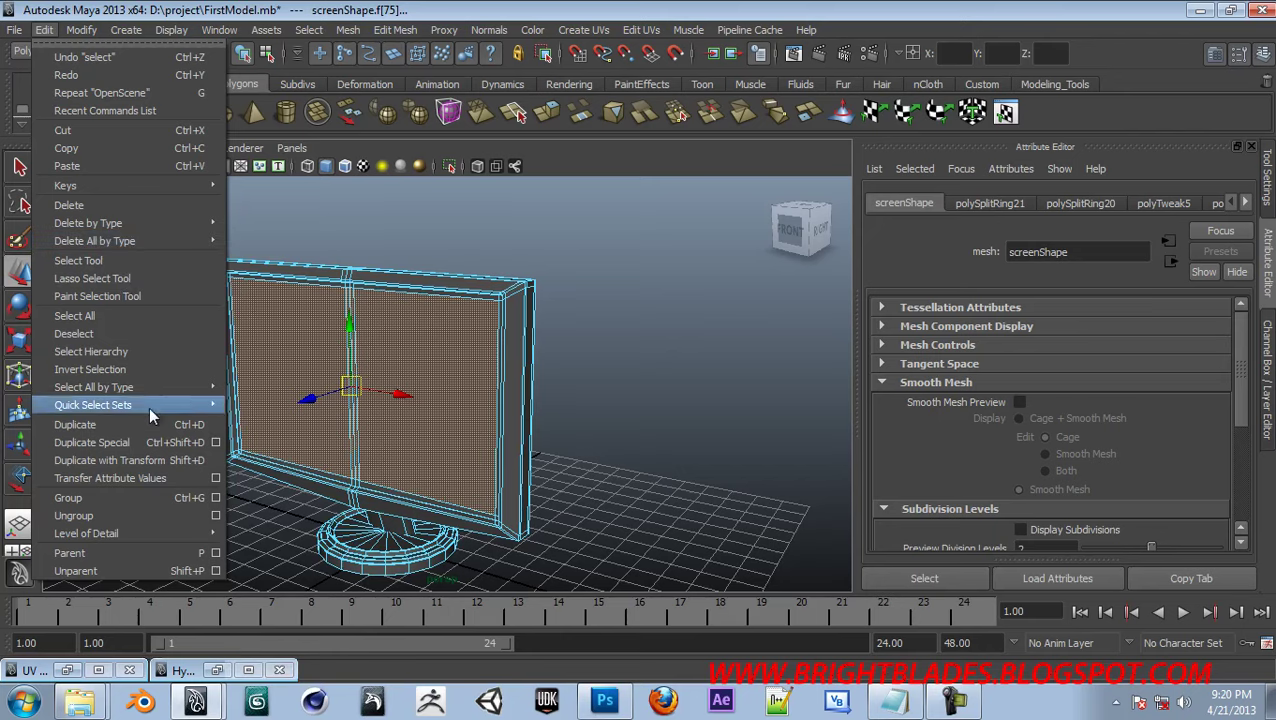
pyautogui.moveTo(166, 396)
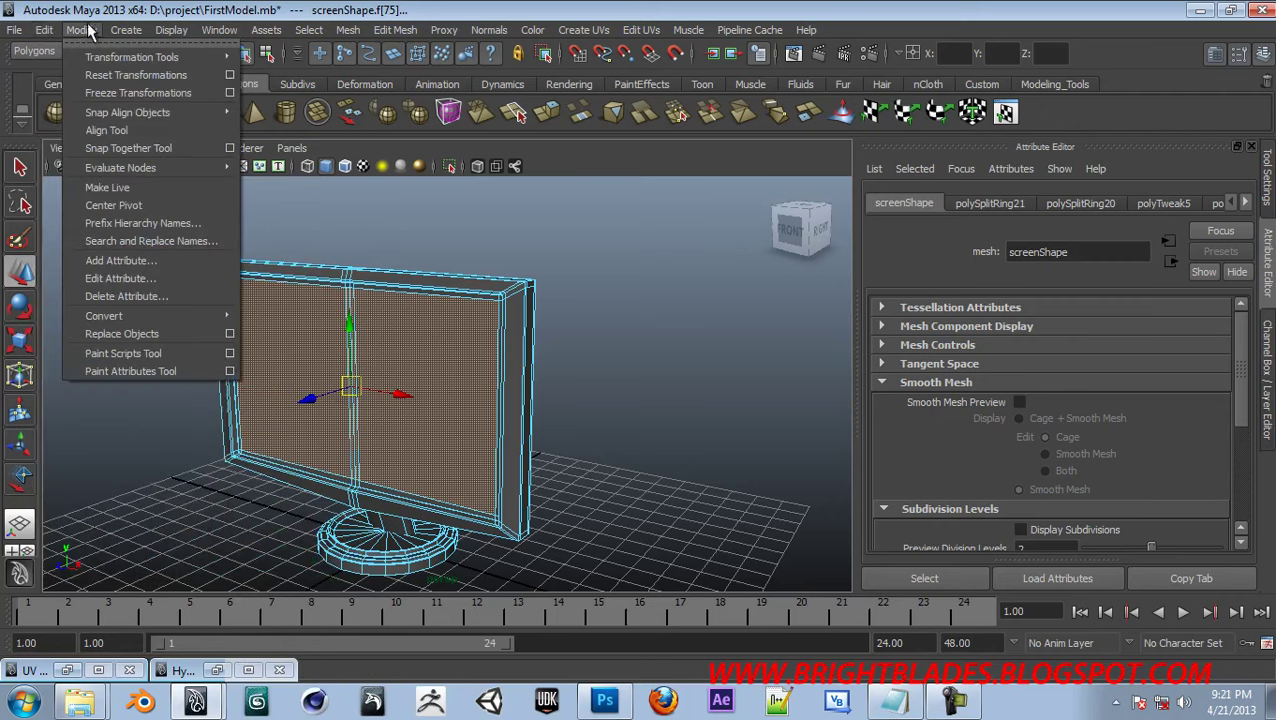
pyautogui.moveTo(112, 32)
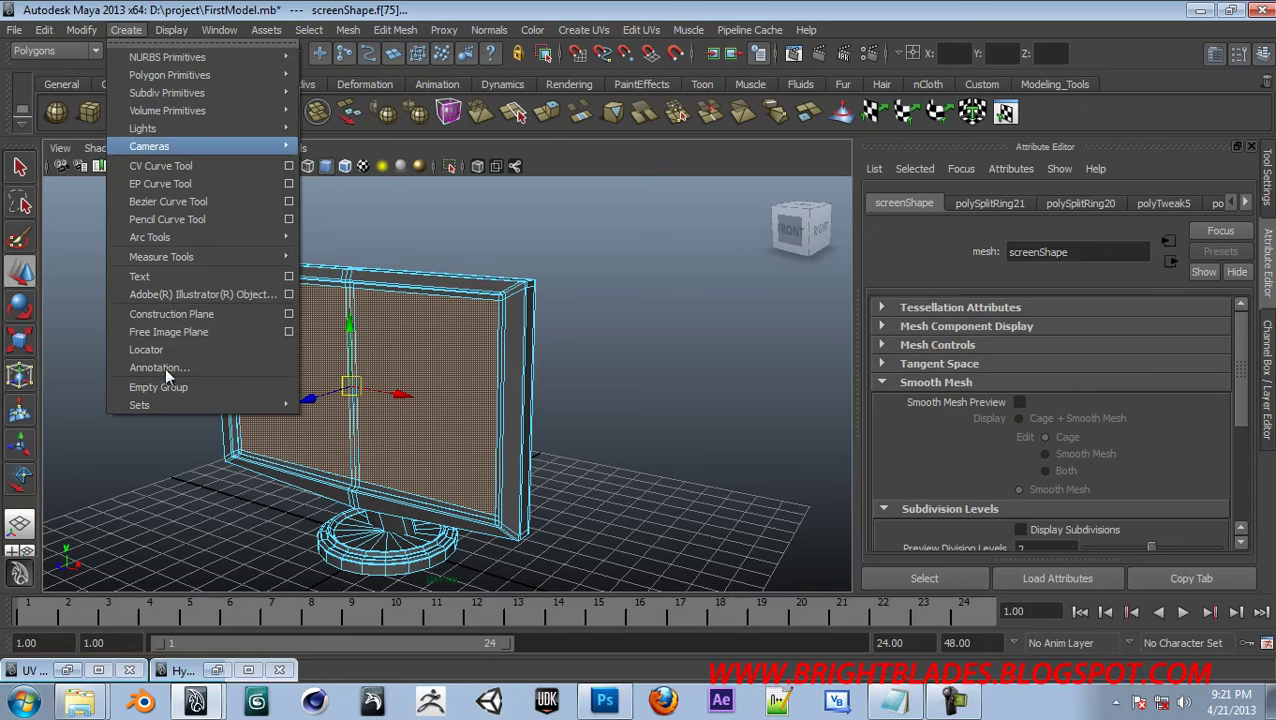
pyautogui.moveTo(170, 40)
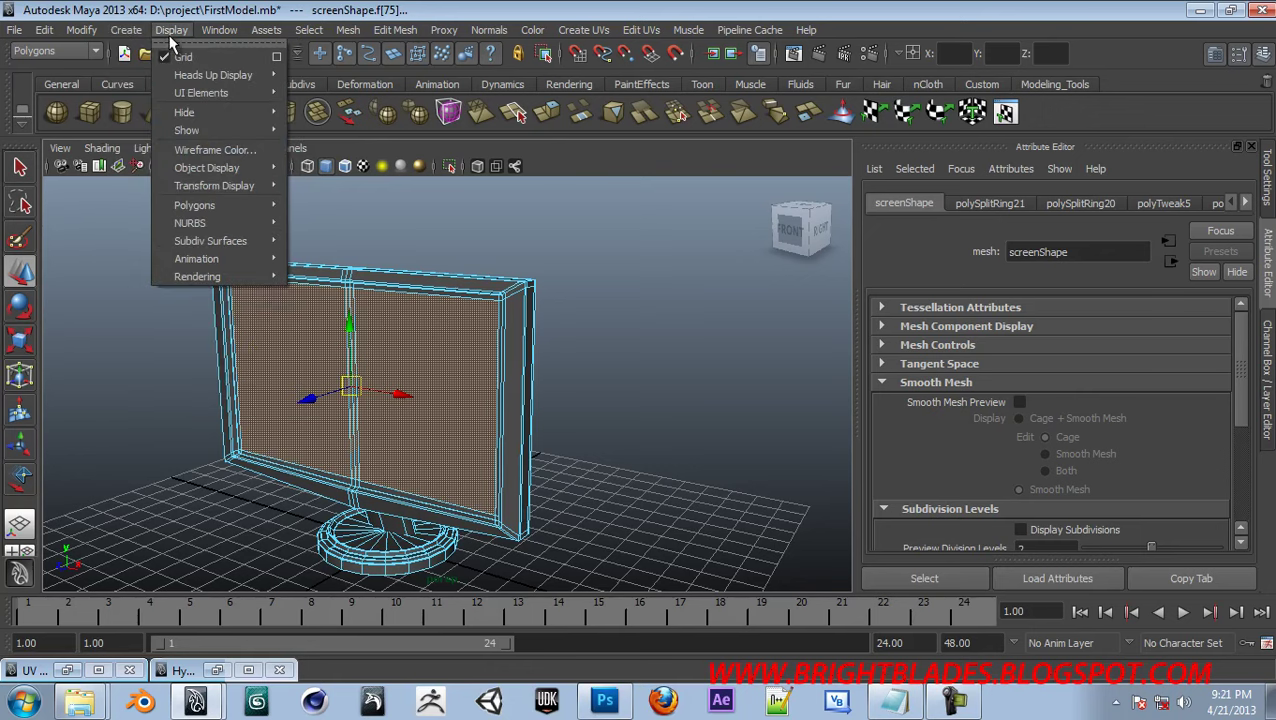
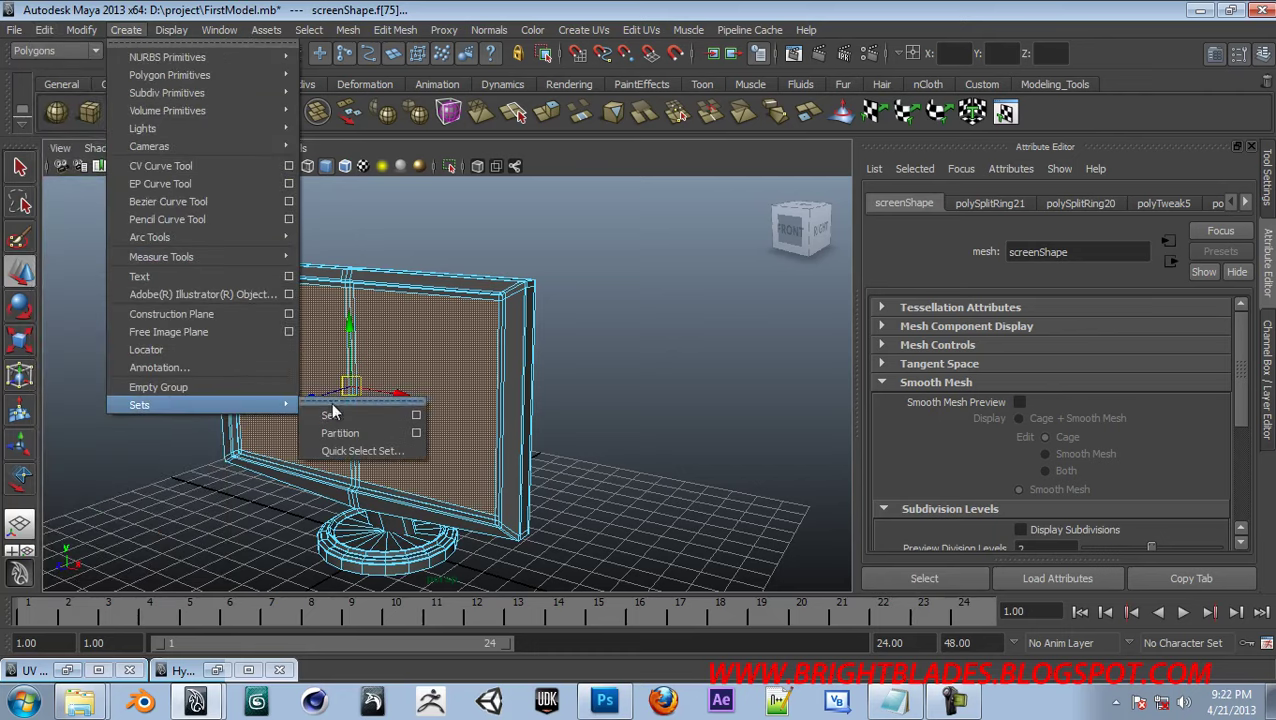
# Create a set named 'screen' from the selected monitor screen faces
pyautogui.click(416, 415)
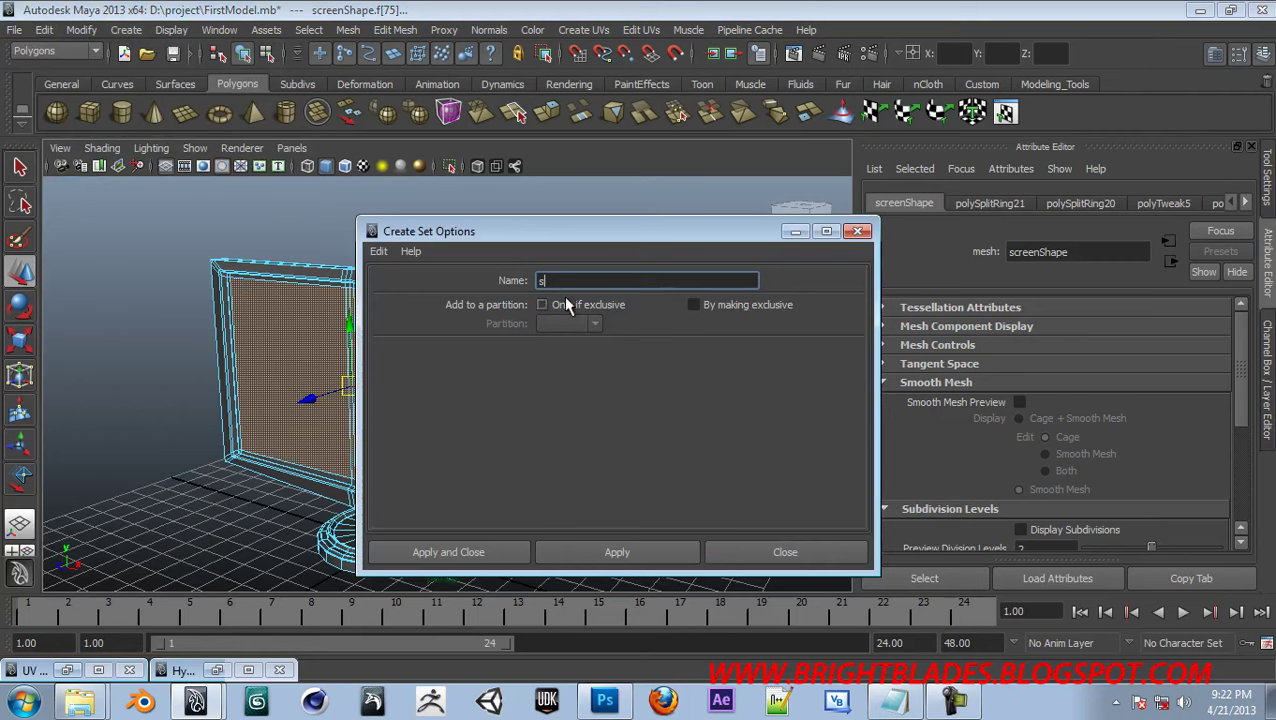
pyautogui.write('screen')
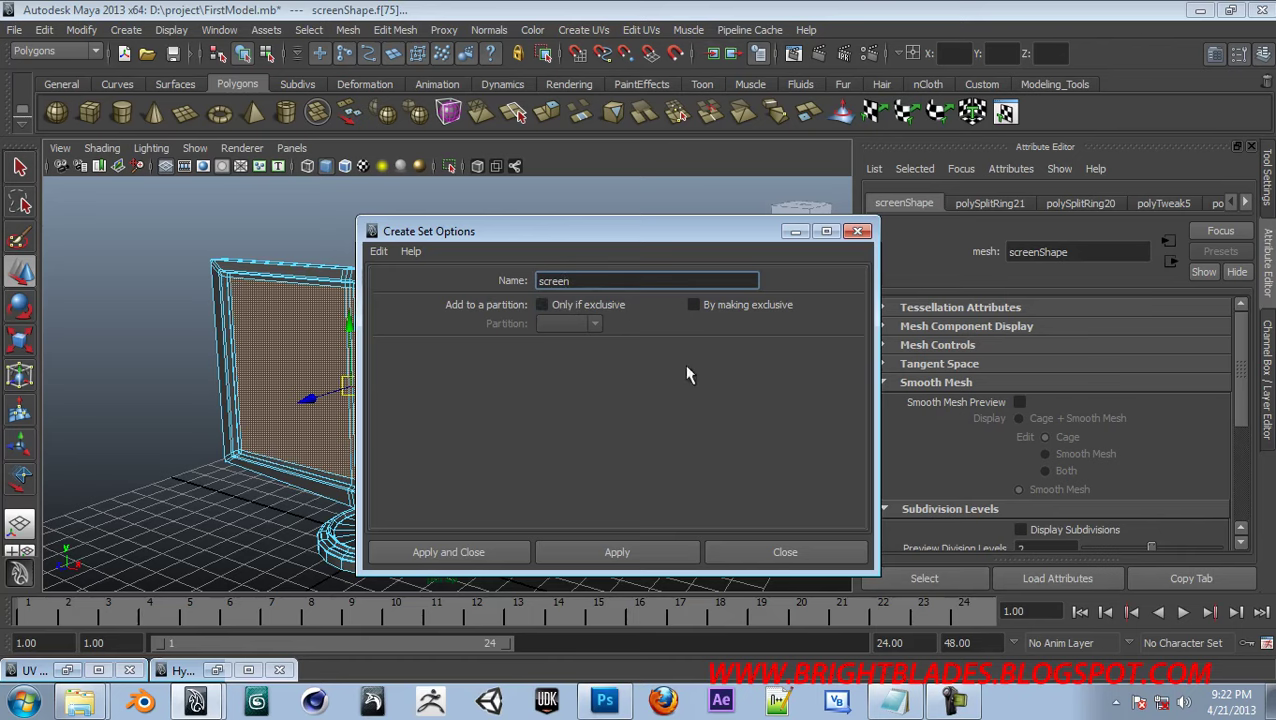
pyautogui.click(478, 552)
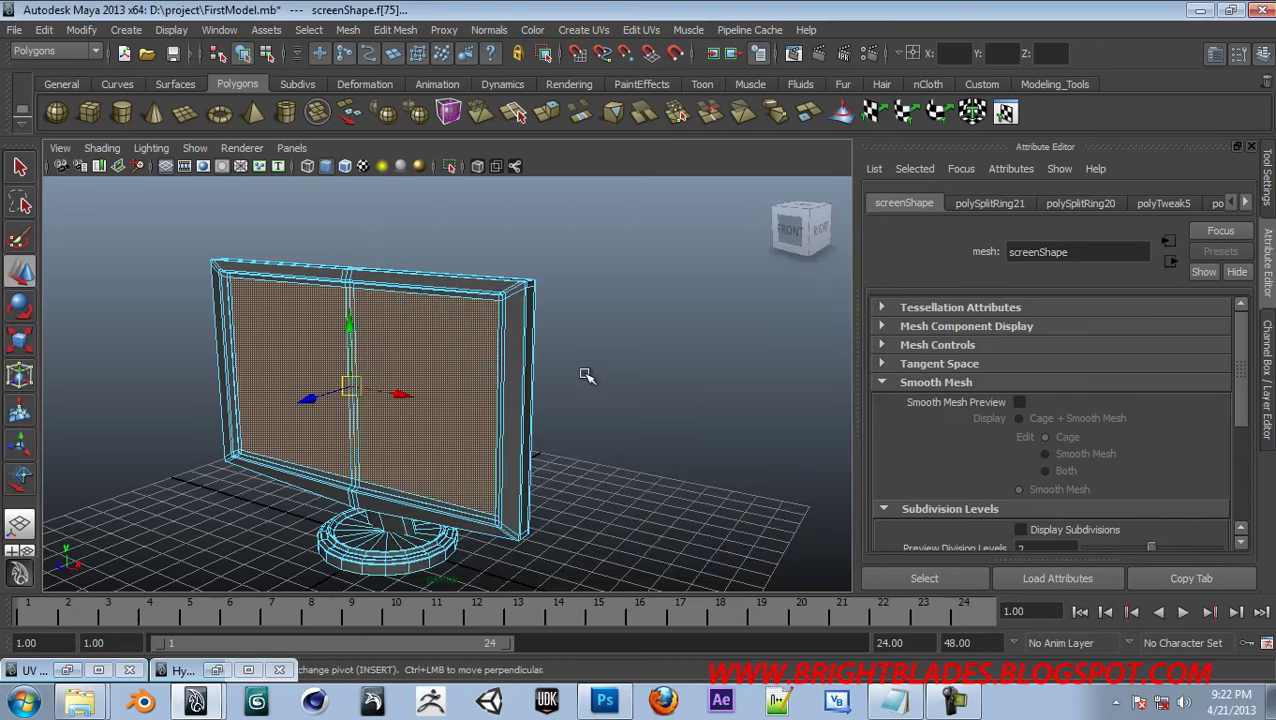
# Store the screen faces as a quick select set with the default name 'Set'
pyautogui.click(126, 29)
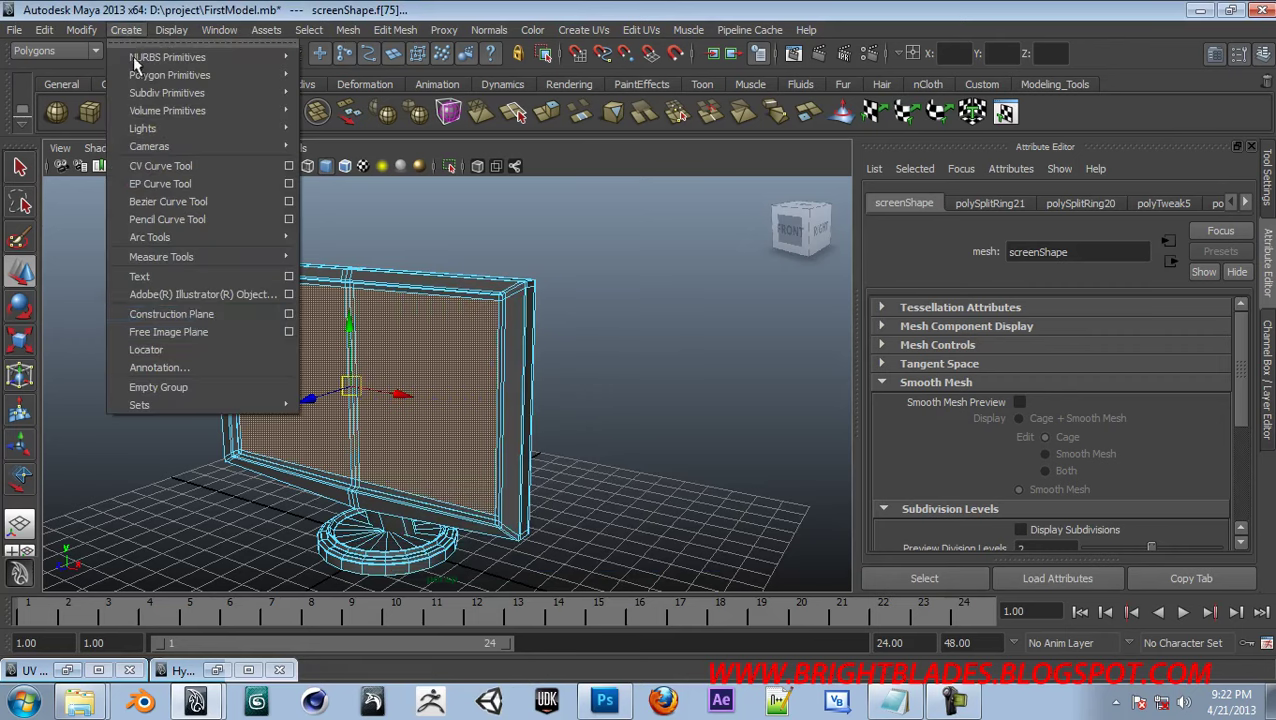
pyautogui.moveTo(216, 400)
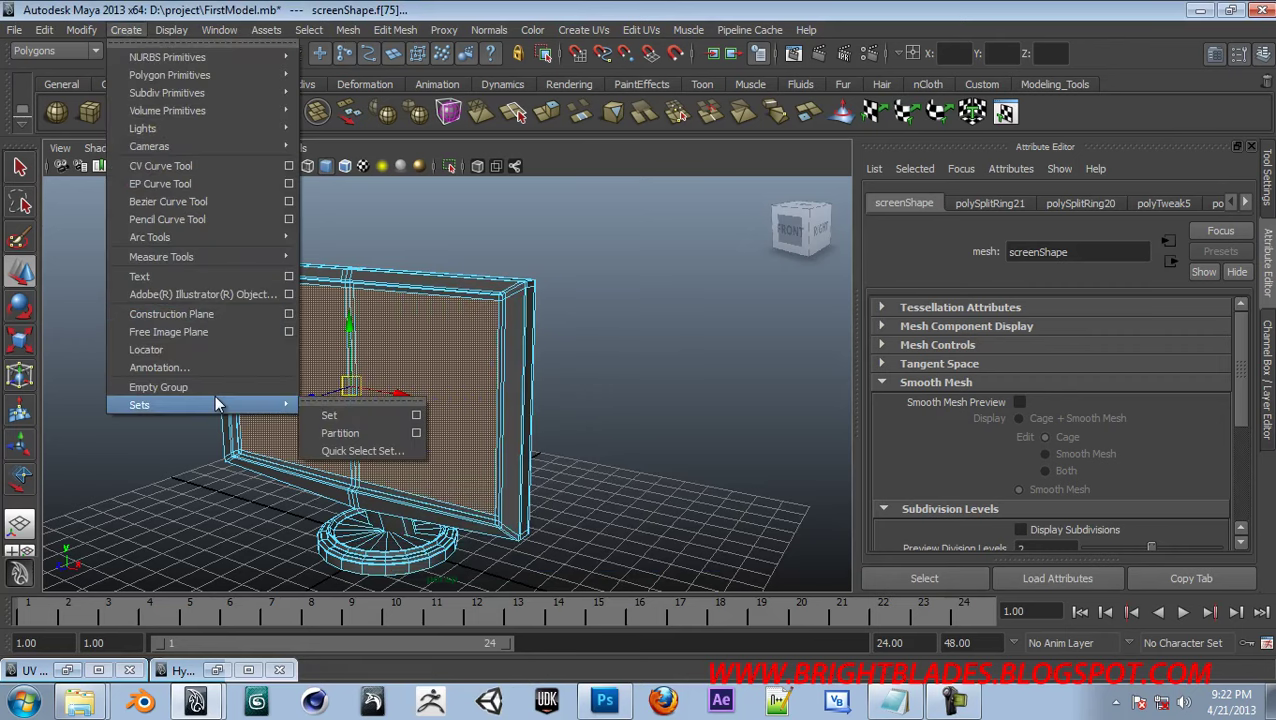
pyautogui.click(405, 451)
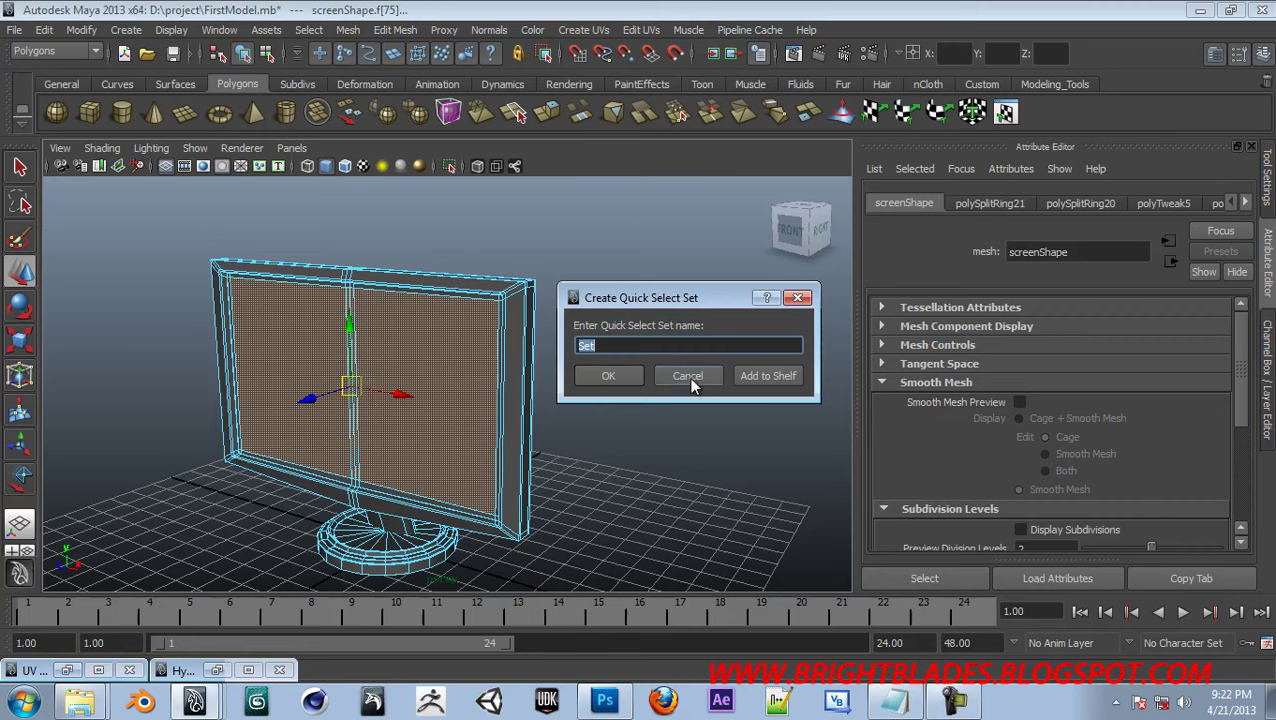
pyautogui.click(617, 377)
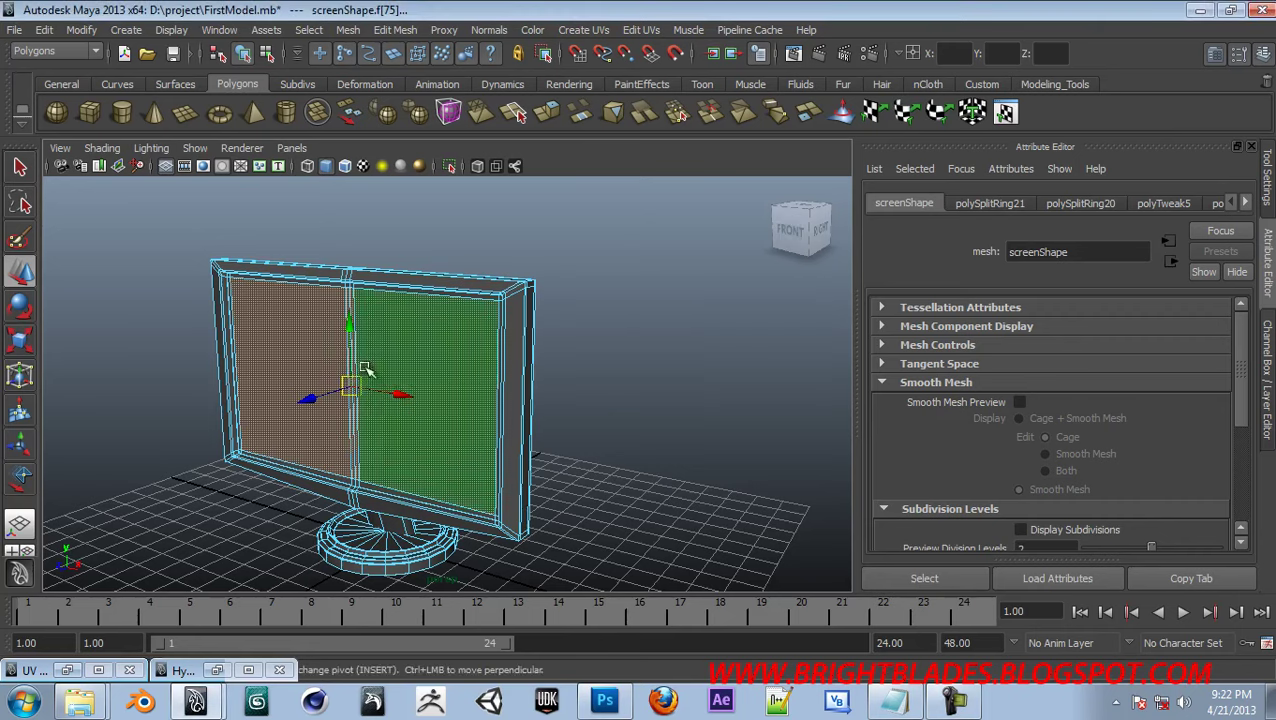
# Check the saved quick select sets, then store the screen faces as a quick select set again
pyautogui.click(48, 30)
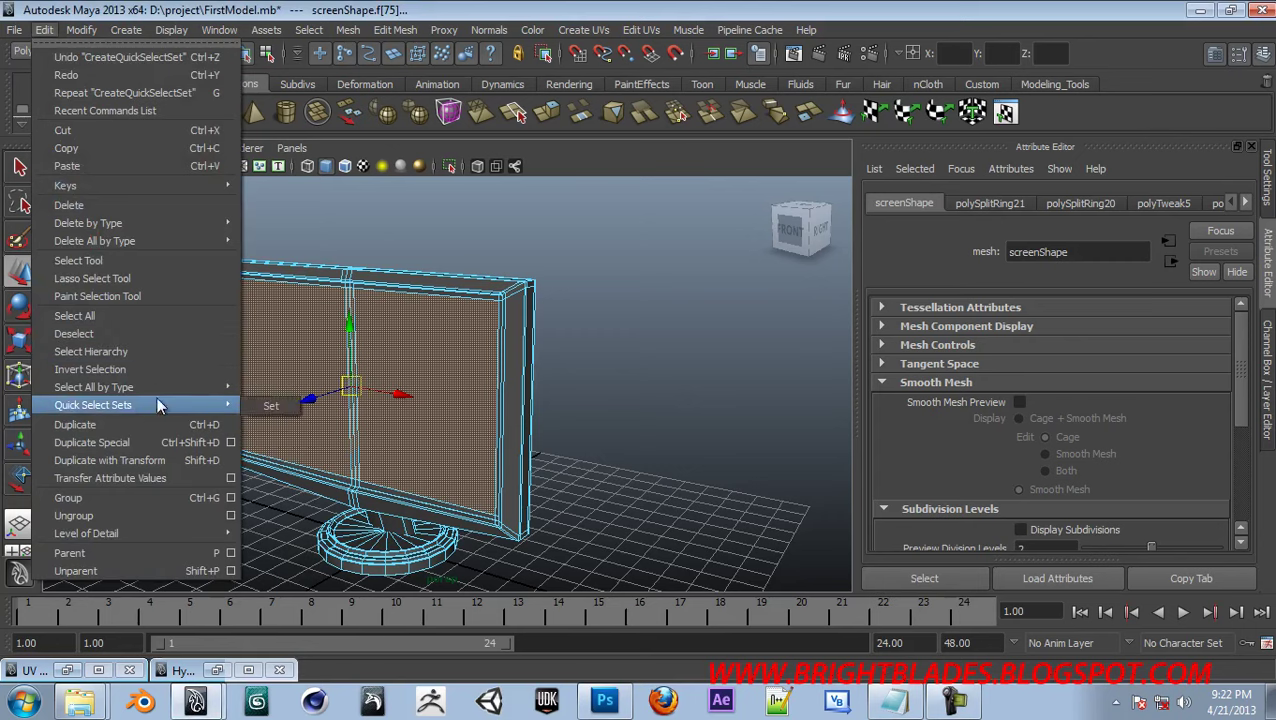
pyautogui.moveTo(160, 388)
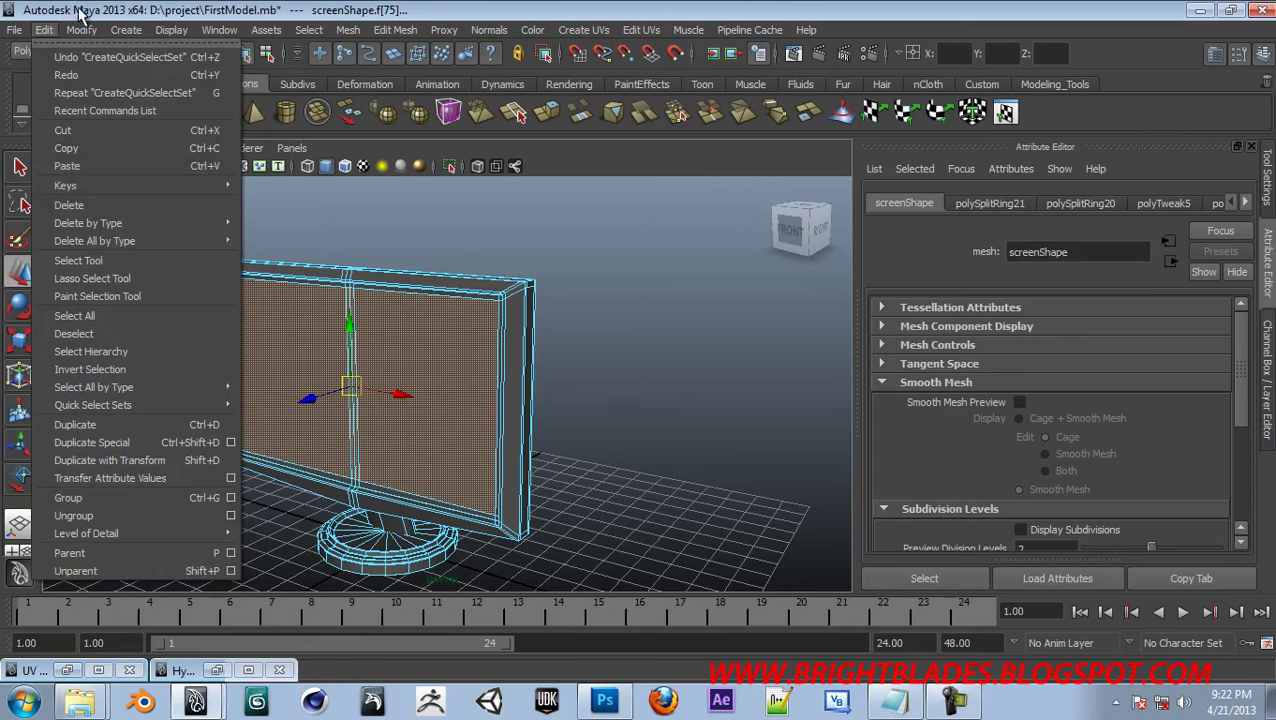
pyautogui.moveTo(78, 31)
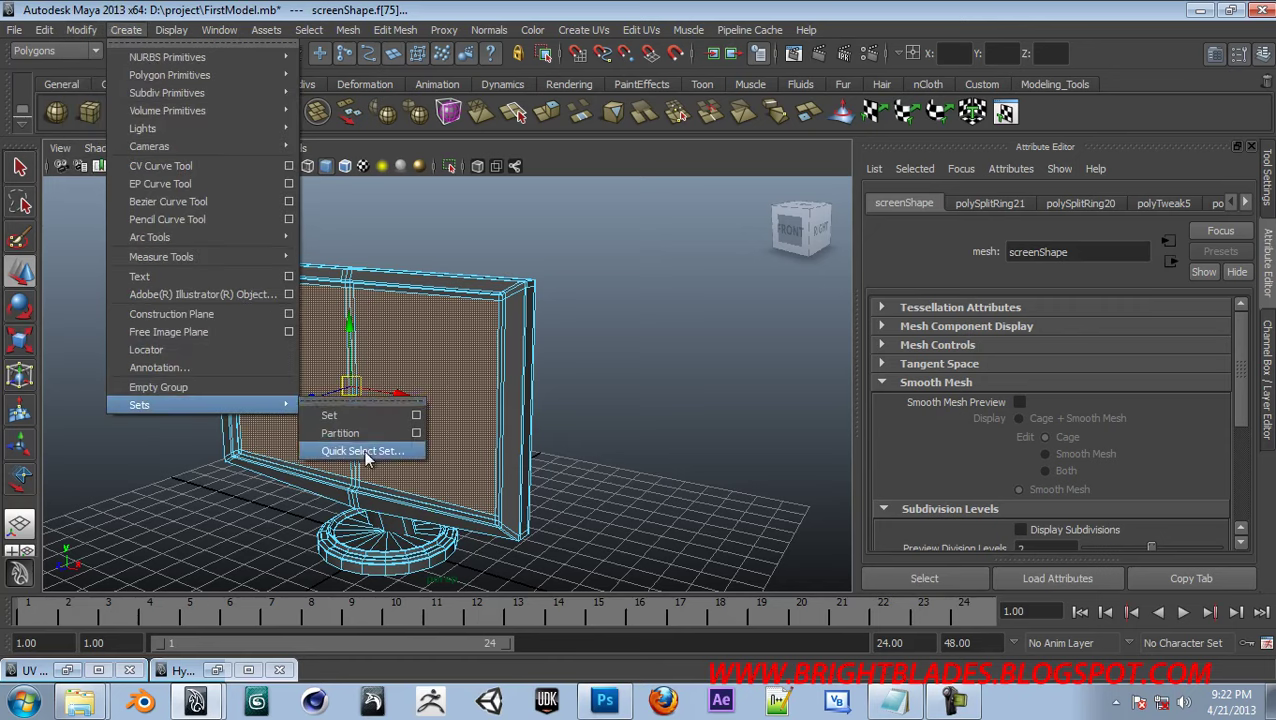
pyautogui.click(363, 451)
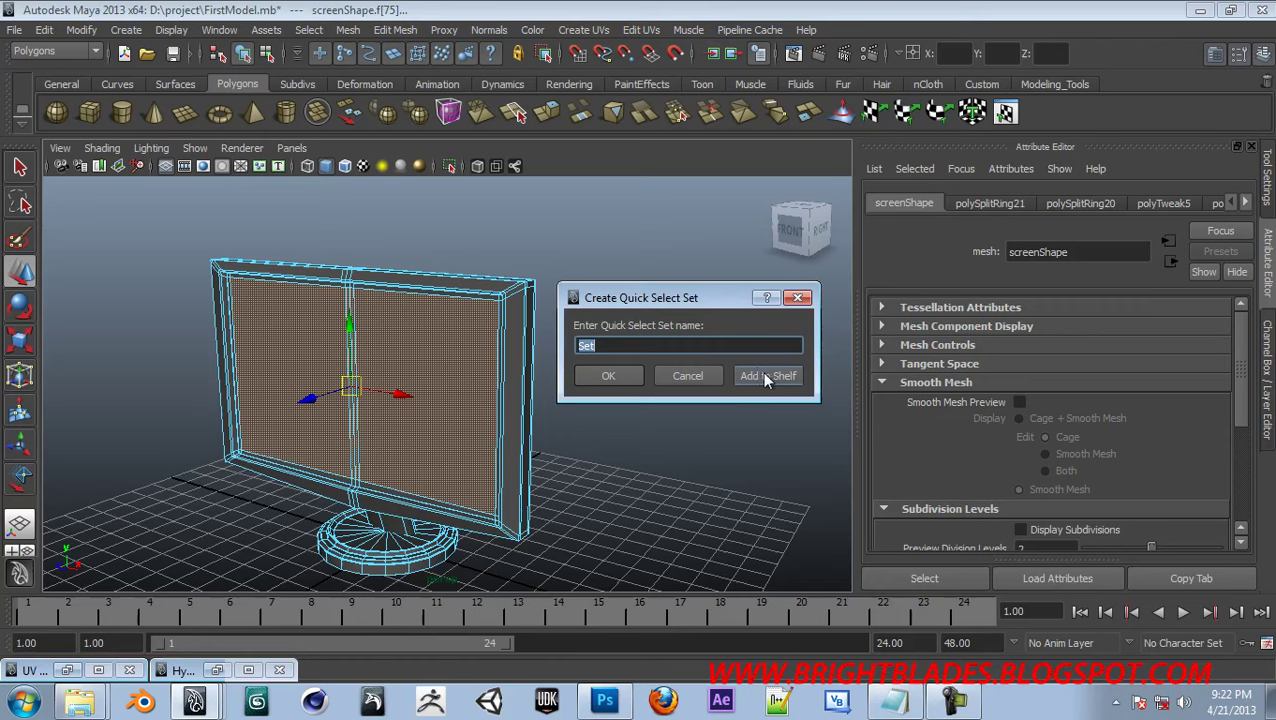
pyautogui.click(687, 376)
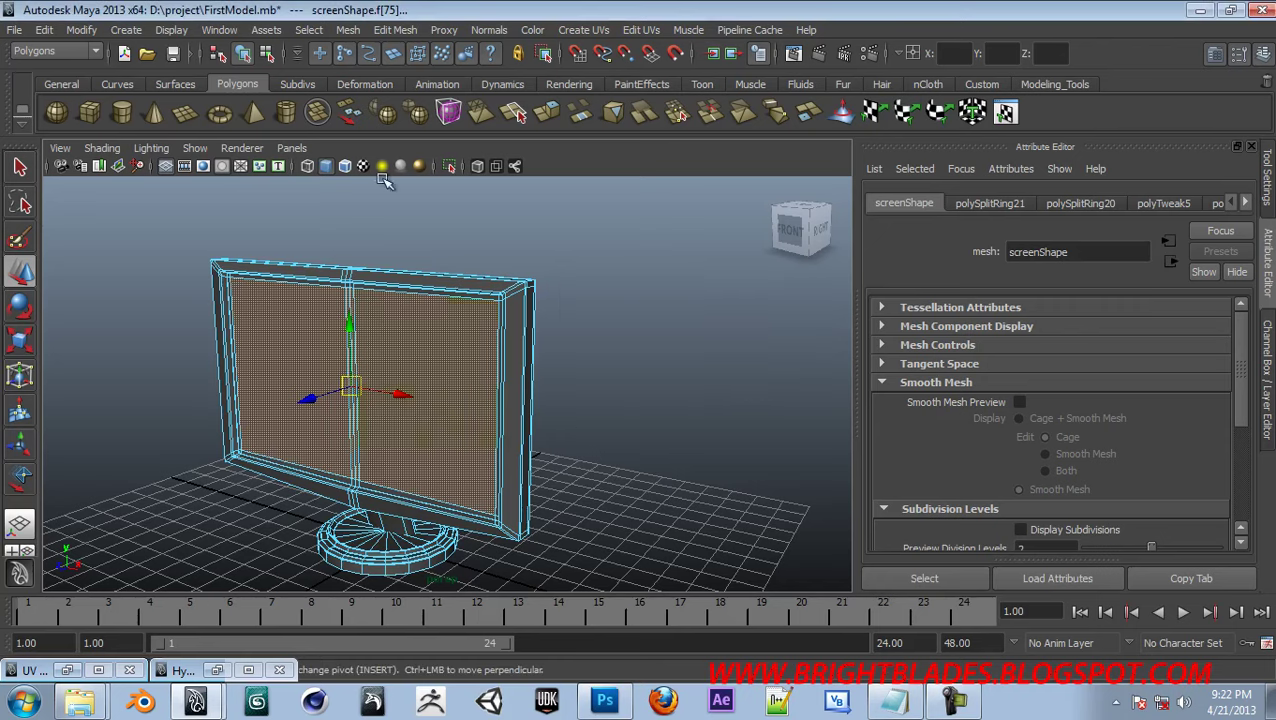
# Invert the selection so the monitor's frame faces are selected
pyautogui.click(82, 30)
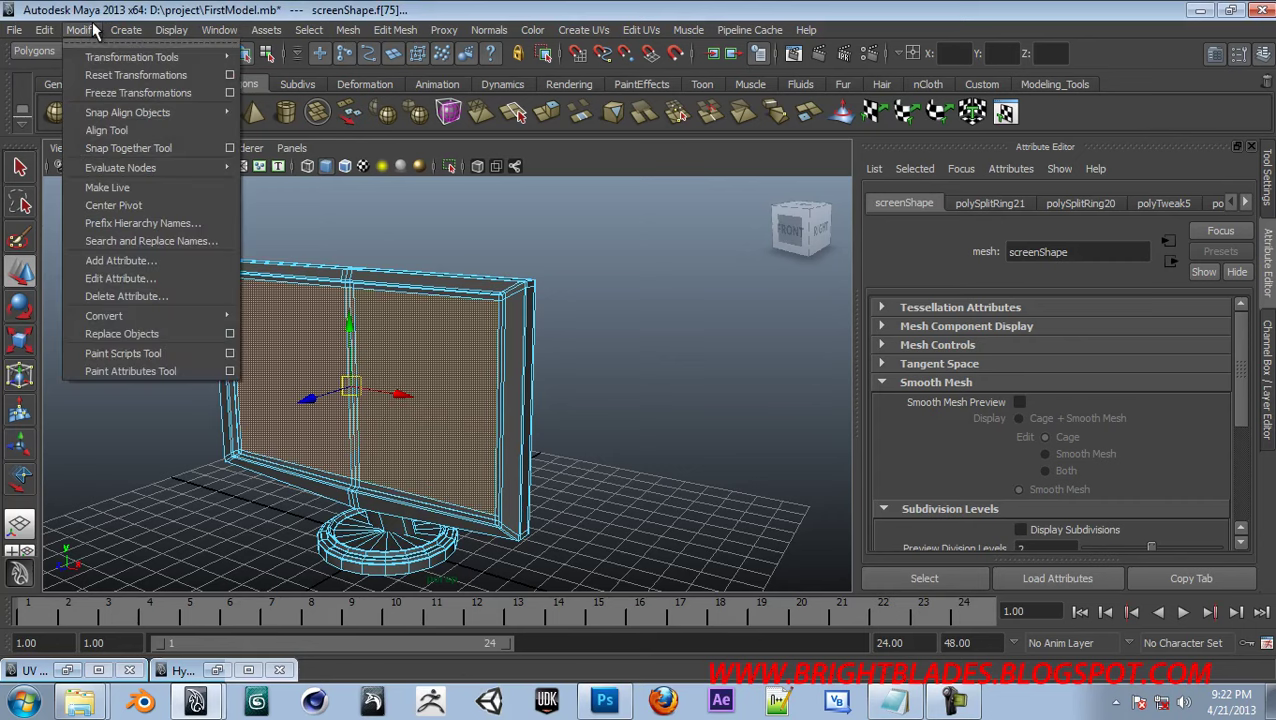
pyautogui.moveTo(127, 35)
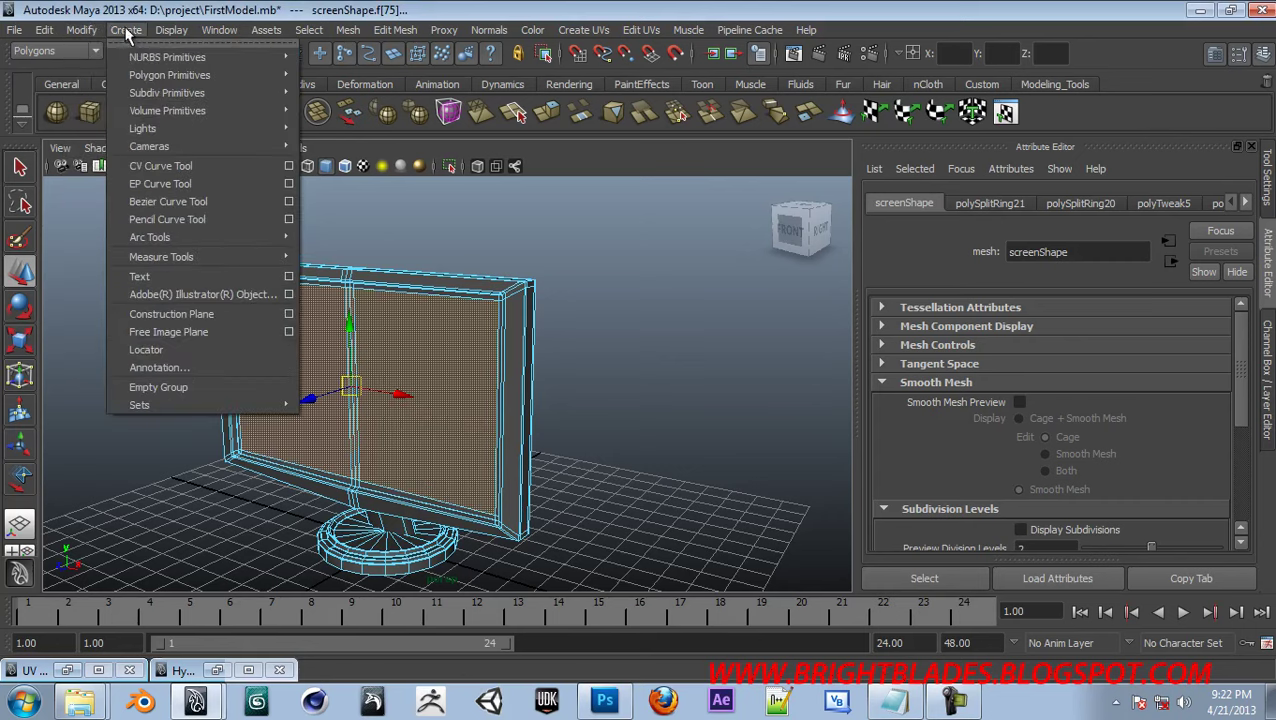
pyautogui.moveTo(44, 30)
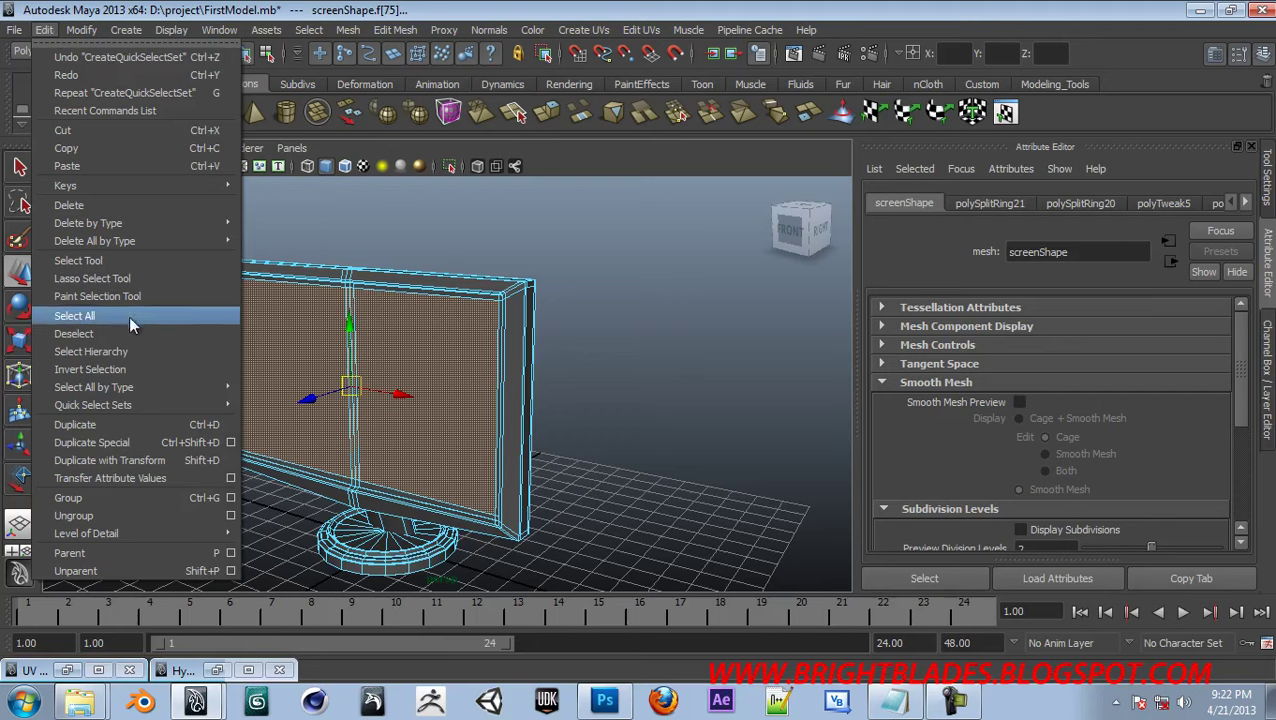
pyautogui.click(126, 368)
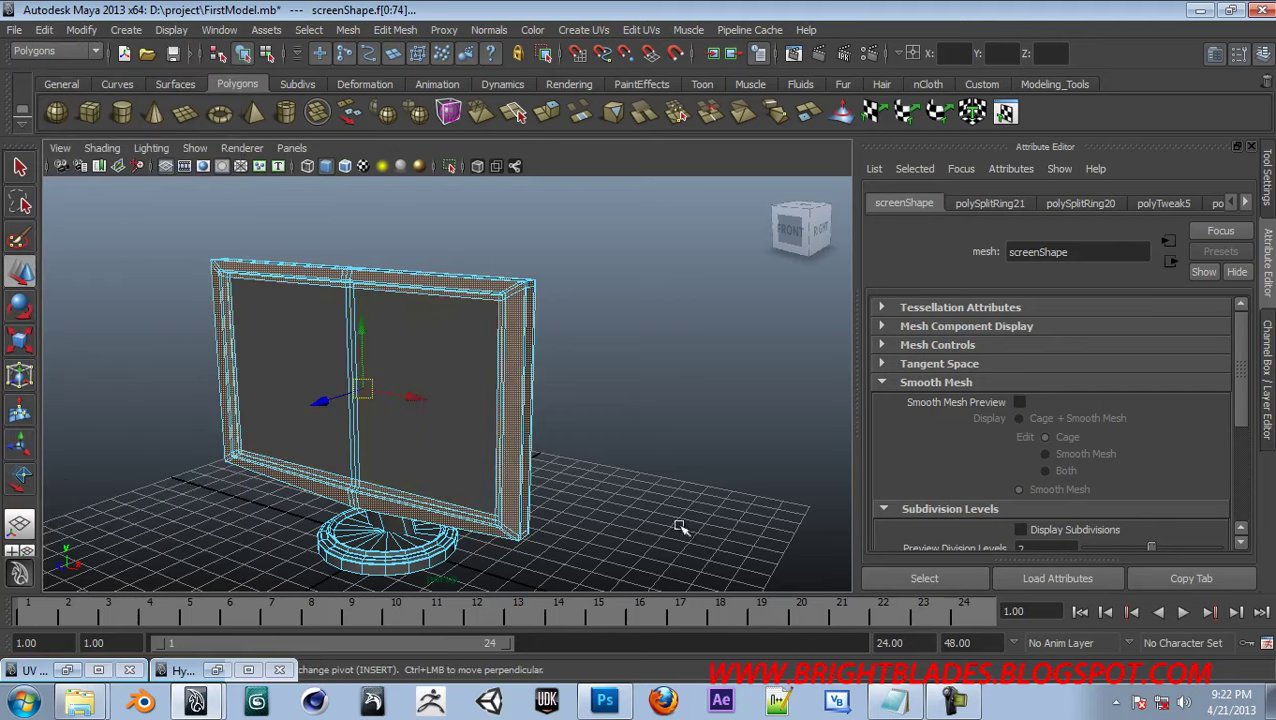
pyautogui.keyDown('alt'); pyautogui.moveTo(613, 423); pyautogui.dragTo(705, 432); pyautogui.keyUp('alt')
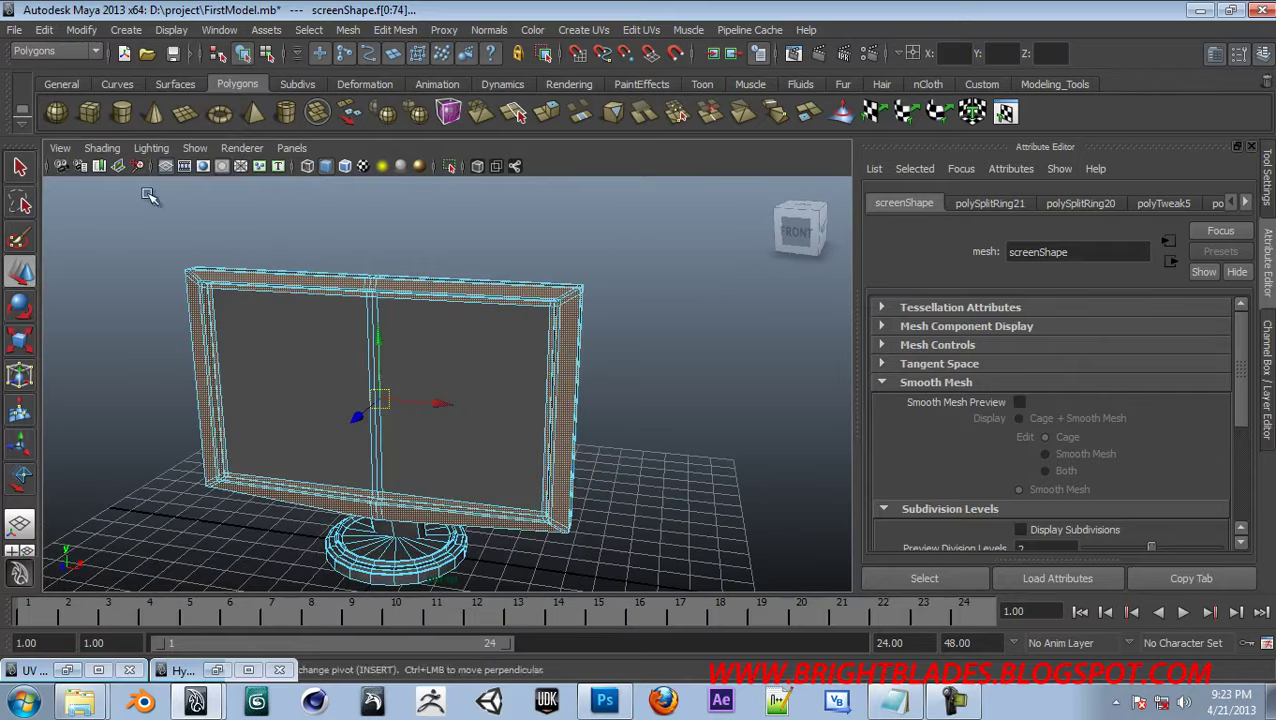
# Save the frame faces as a quick select set named 'frame' and clear the selection
pyautogui.click(76, 30)
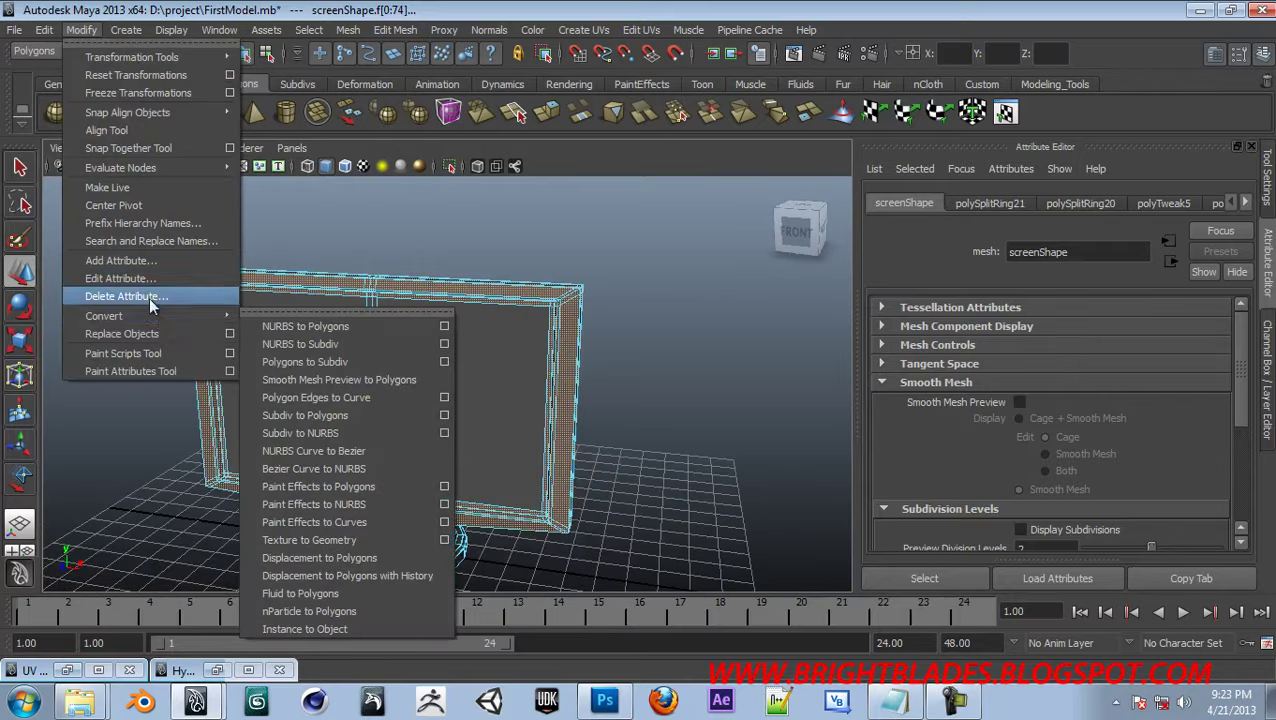
pyautogui.moveTo(125, 30)
pyautogui.moveTo(272, 405)
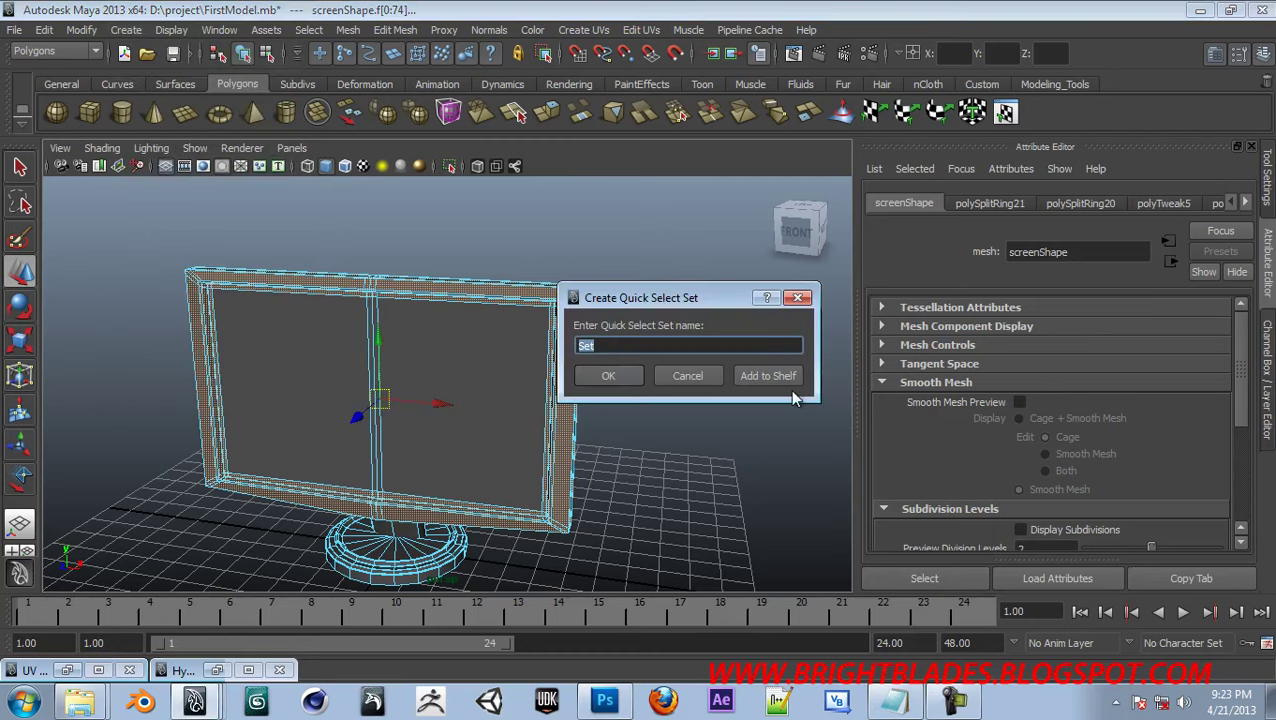
pyautogui.write('me')
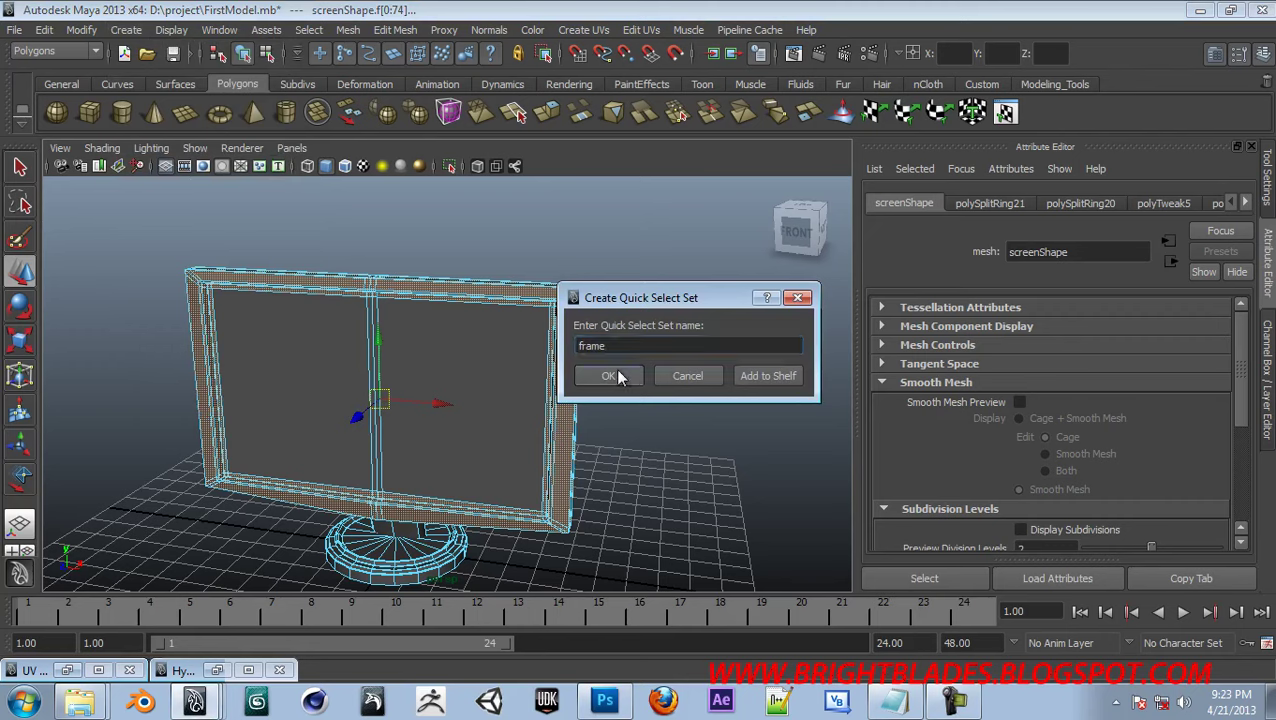
pyautogui.click(618, 376)
pyautogui.click(631, 410)
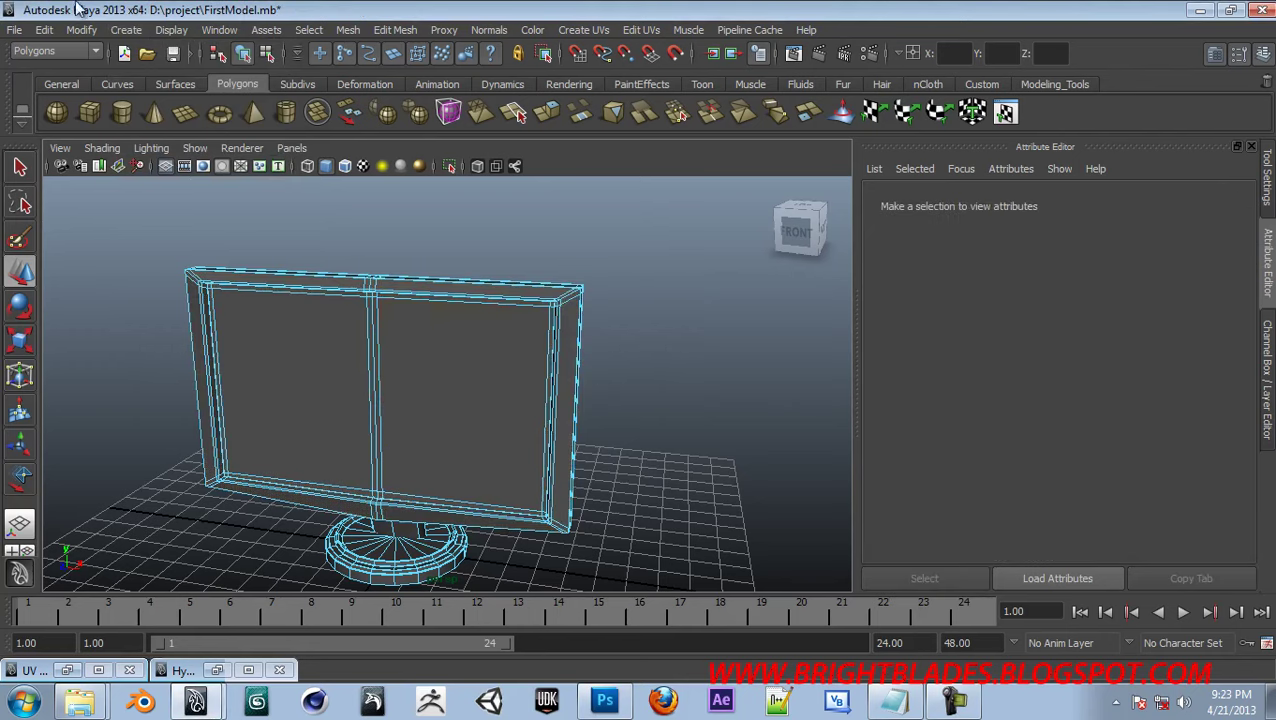
pyautogui.click(48, 29)
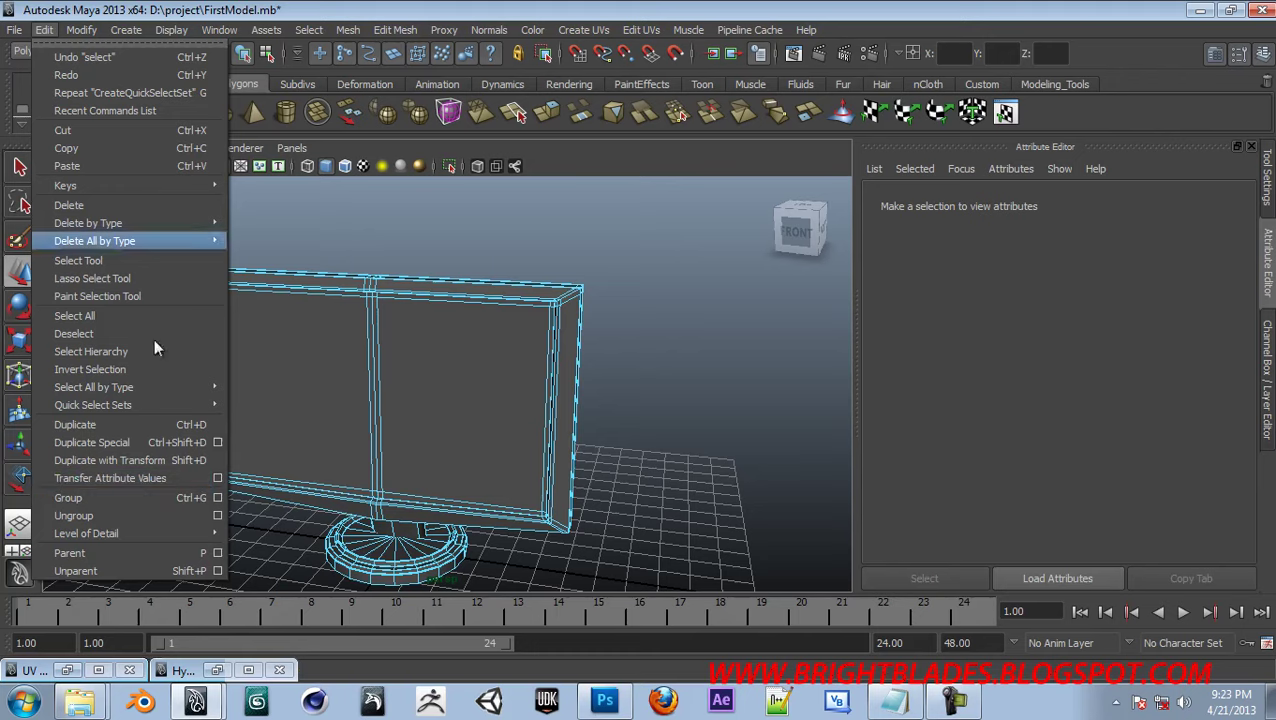
# Select the frame faces from the 'frame' quick select set
pyautogui.moveTo(154, 404)
pyautogui.click(258, 420)
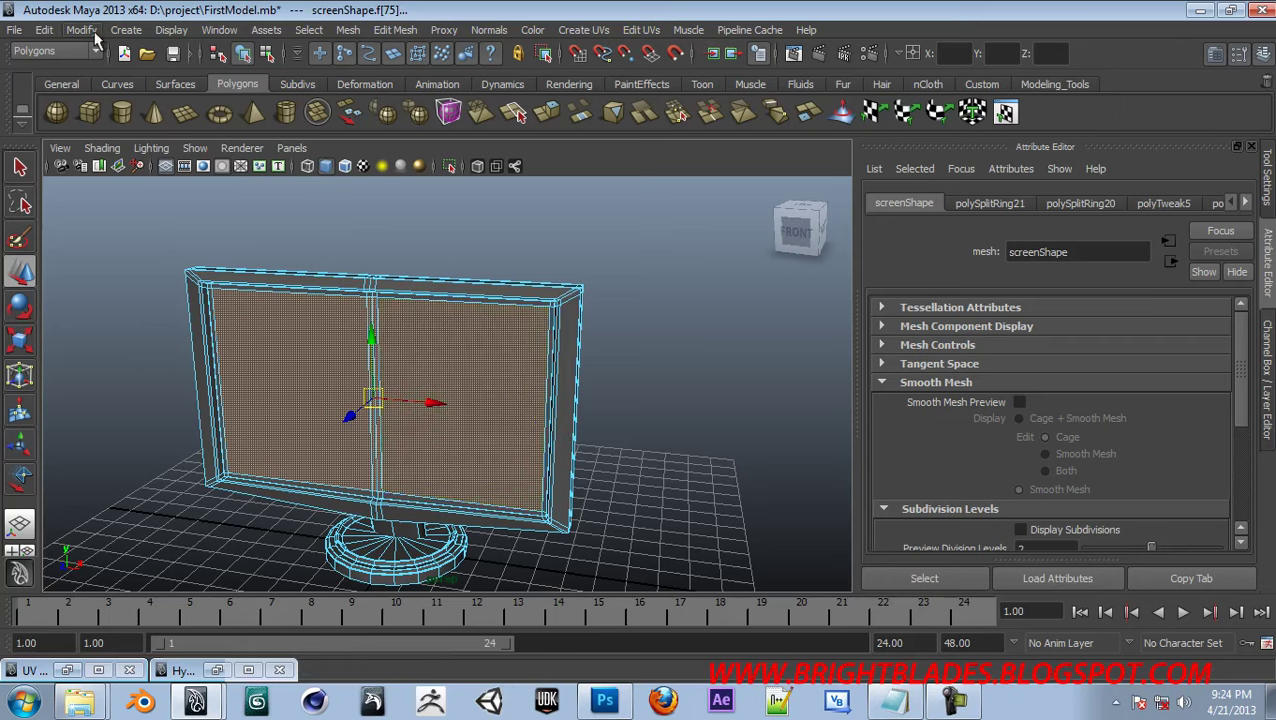
pyautogui.click(44, 29)
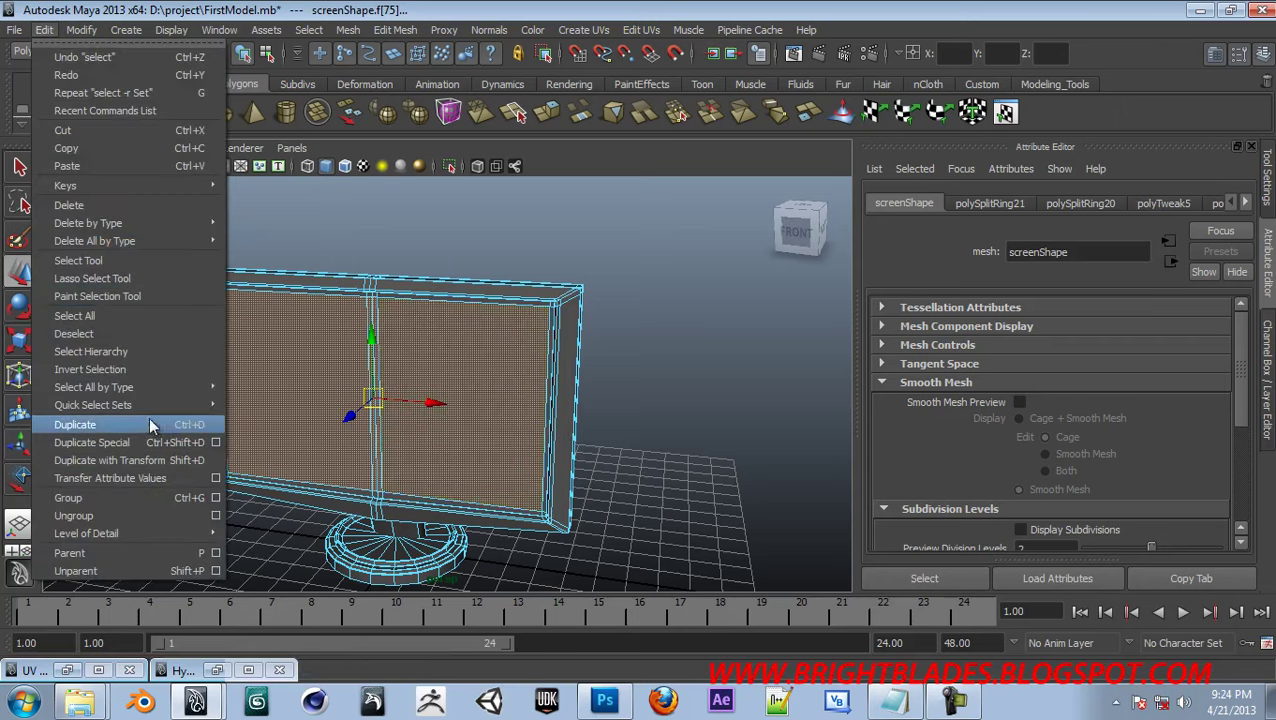
pyautogui.moveTo(149, 404)
pyautogui.click(261, 423)
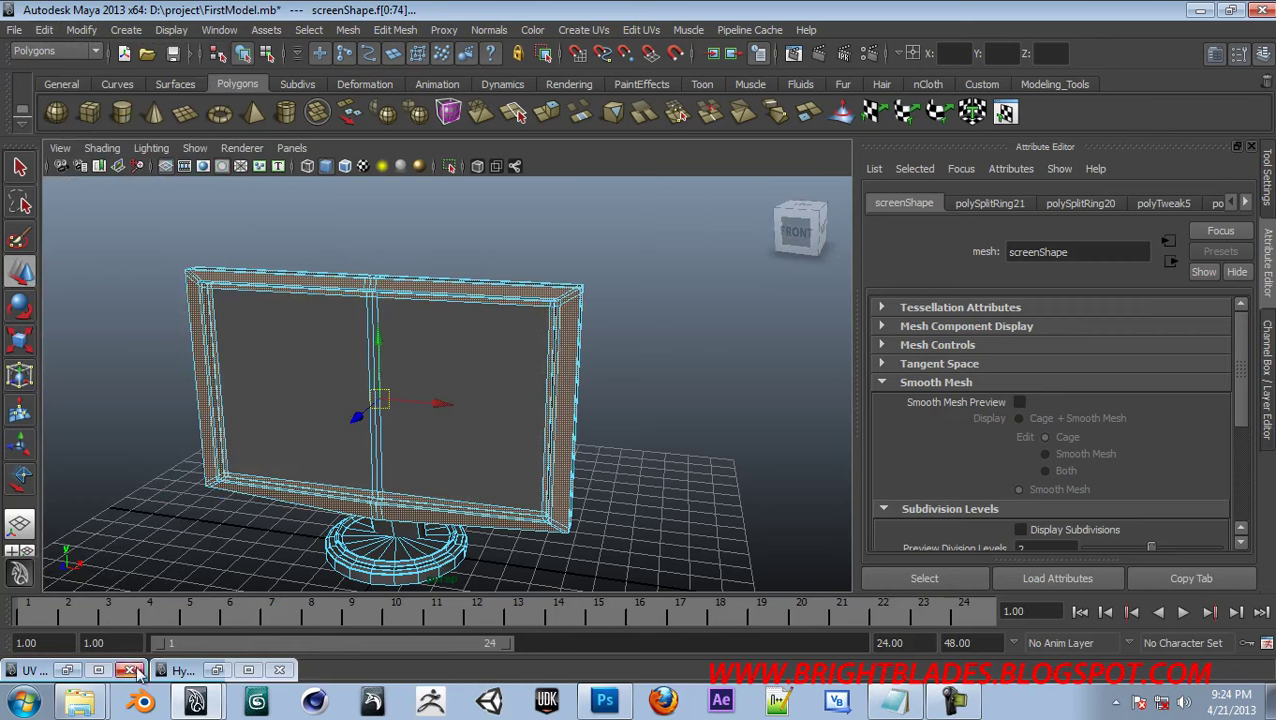
# Assign the frame faces a new Blinn material, frame1, with a darker gray colour
pyautogui.click(217, 669)
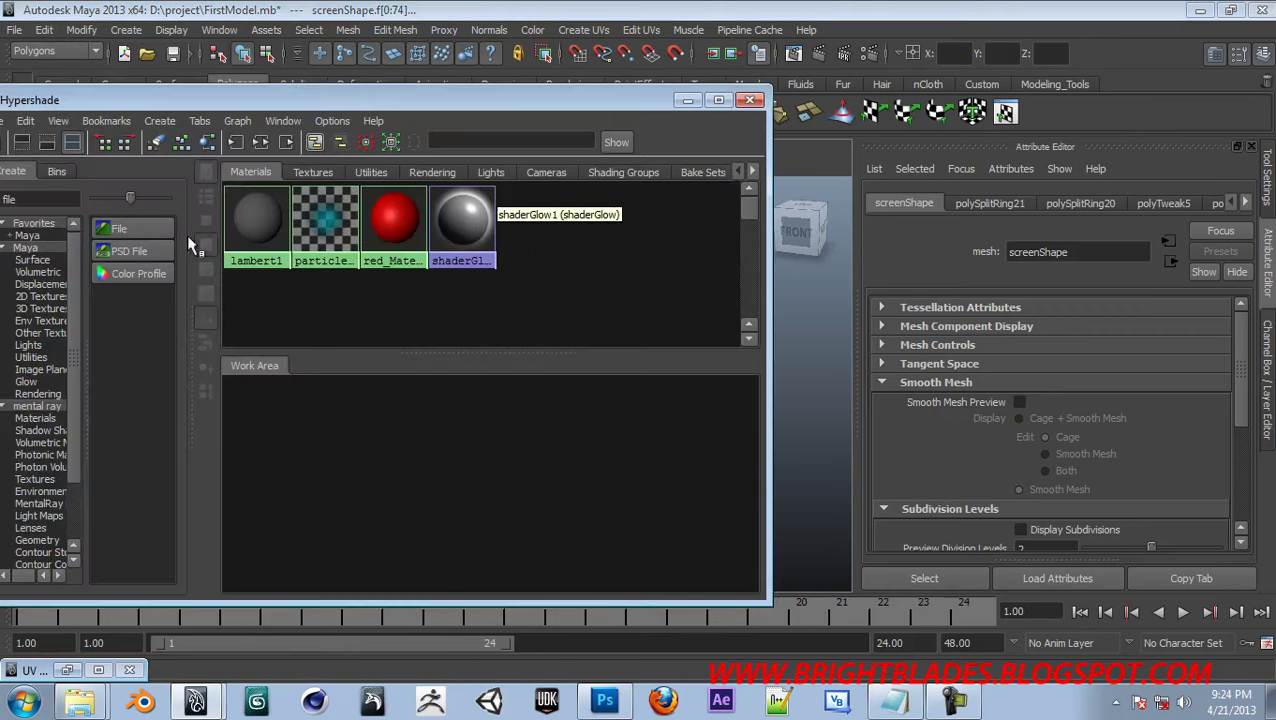
pyautogui.click(688, 101)
pyautogui.moveTo(566, 410); pyautogui.dragTo(576, 634, button='right')
pyautogui.click(549, 138)
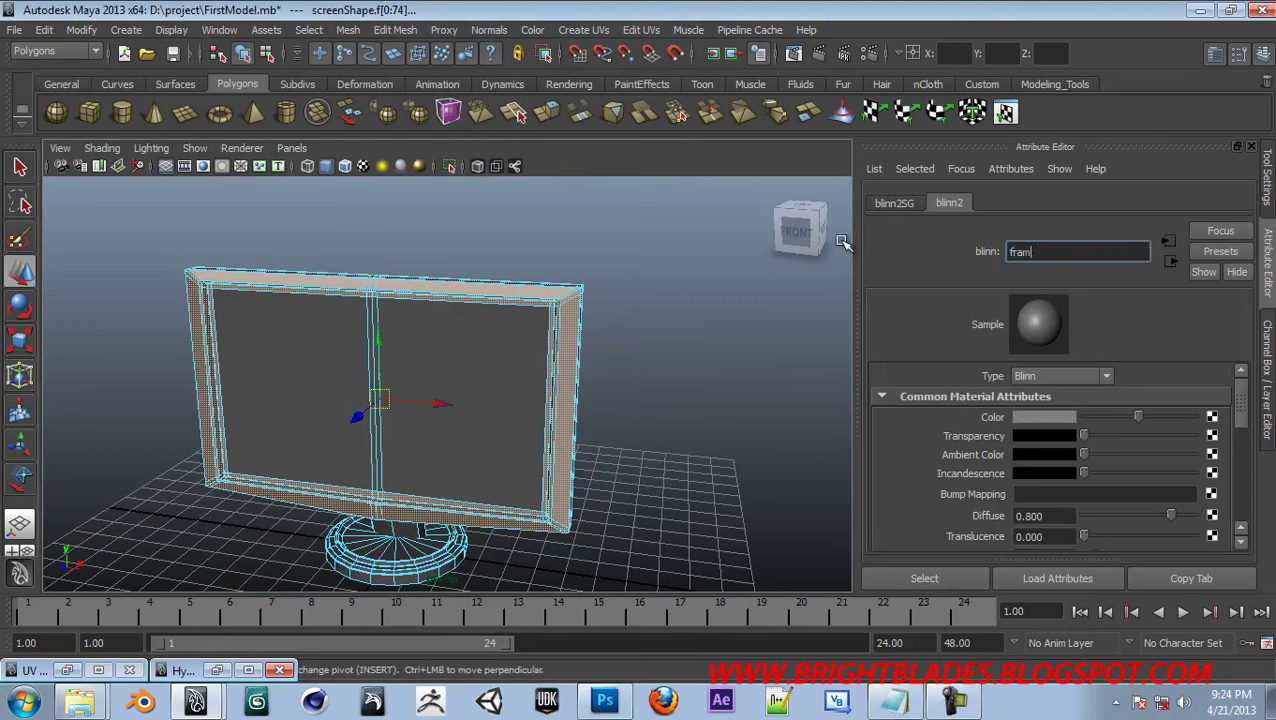
pyautogui.click(1033, 420)
pyautogui.moveTo(1156, 405); pyautogui.dragTo(1131, 392)
pyautogui.moveTo(1243, 414); pyautogui.dragTo(1247, 483)
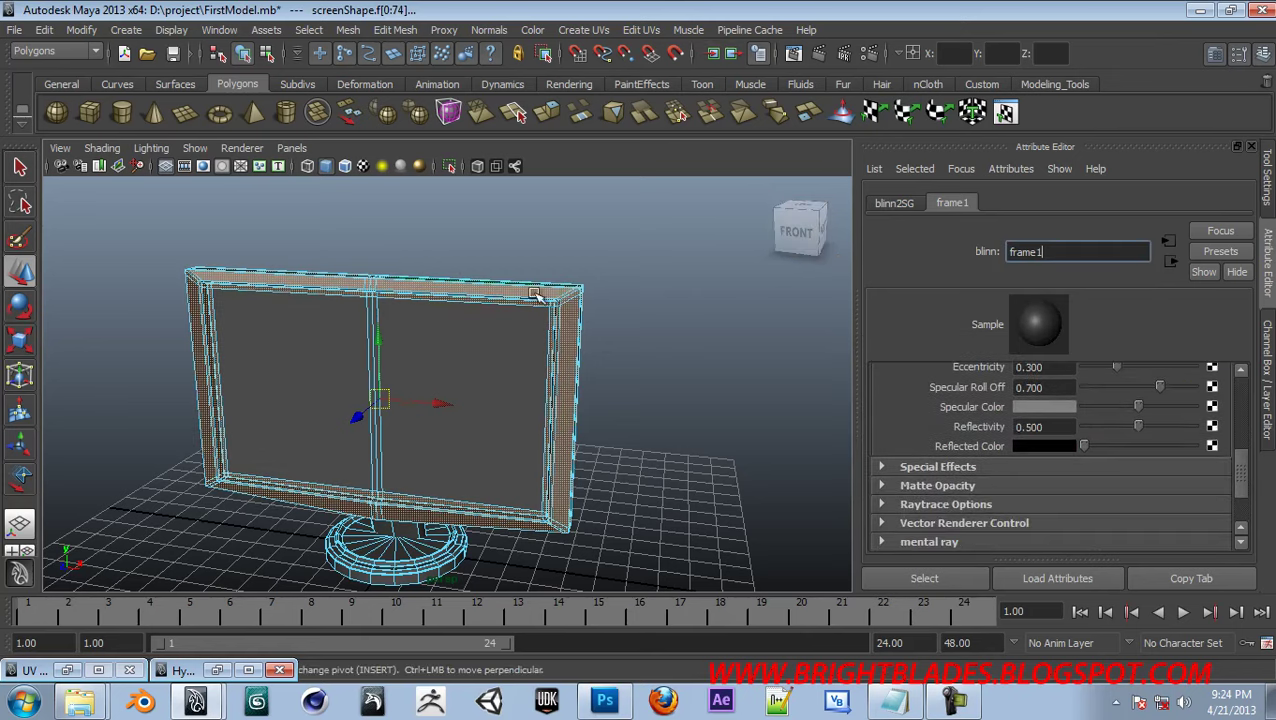
pyautogui.click(454, 390)
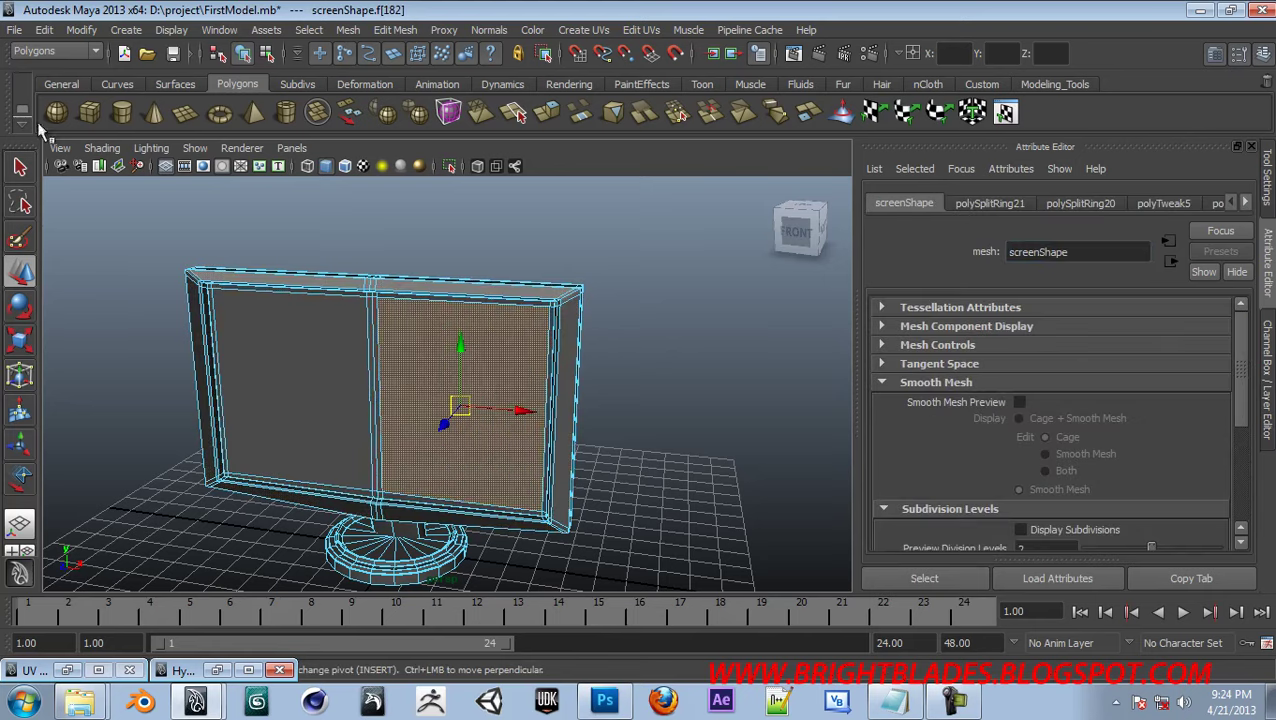
# Recall the saved screen faces and open the UV Texture Editor beside the viewport
pyautogui.click(46, 31)
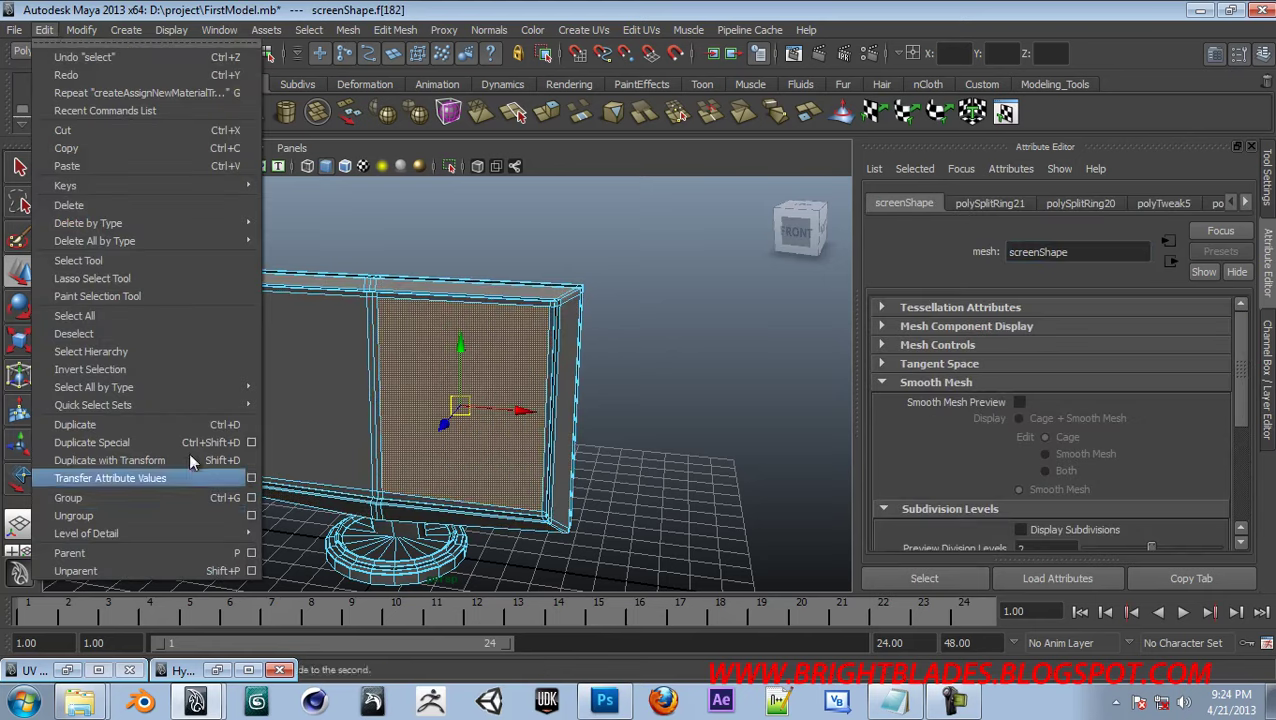
pyautogui.moveTo(189, 411)
pyautogui.click(285, 406)
pyautogui.keyDown('alt'); pyautogui.moveTo(712, 393); pyautogui.dragTo(652, 398); pyautogui.keyUp('alt')
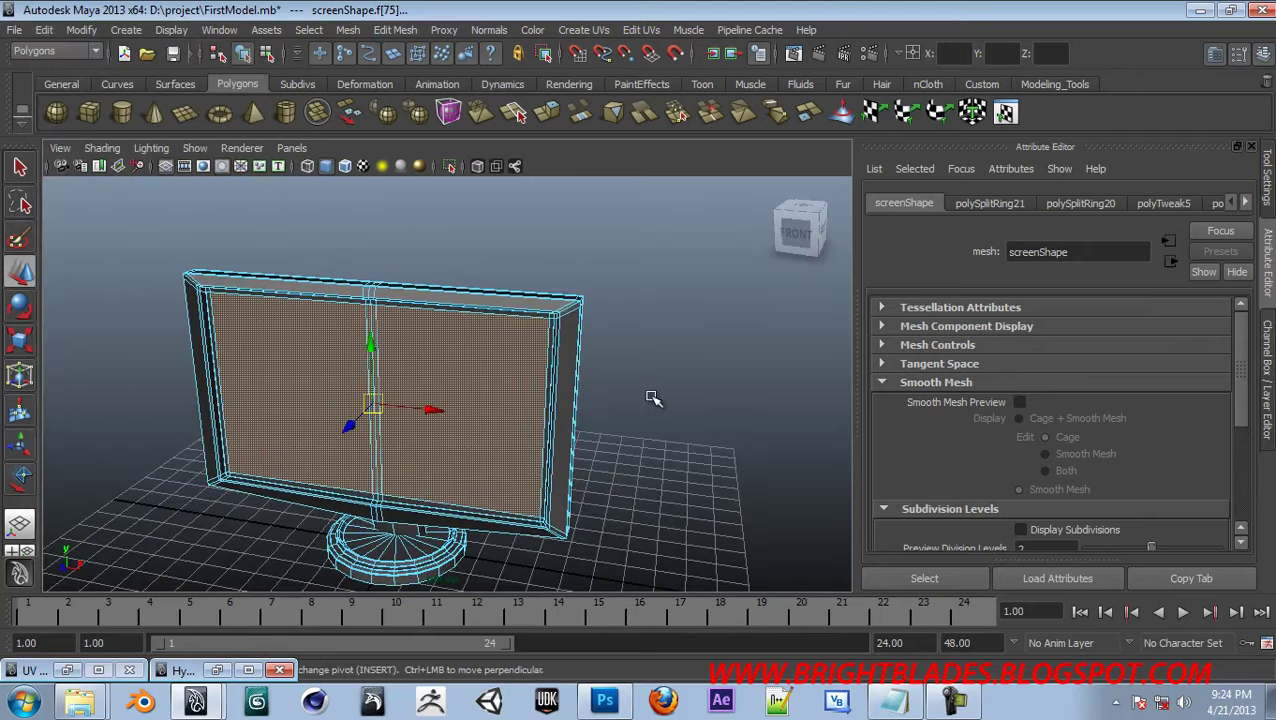
pyautogui.click(638, 31)
pyautogui.click(736, 403)
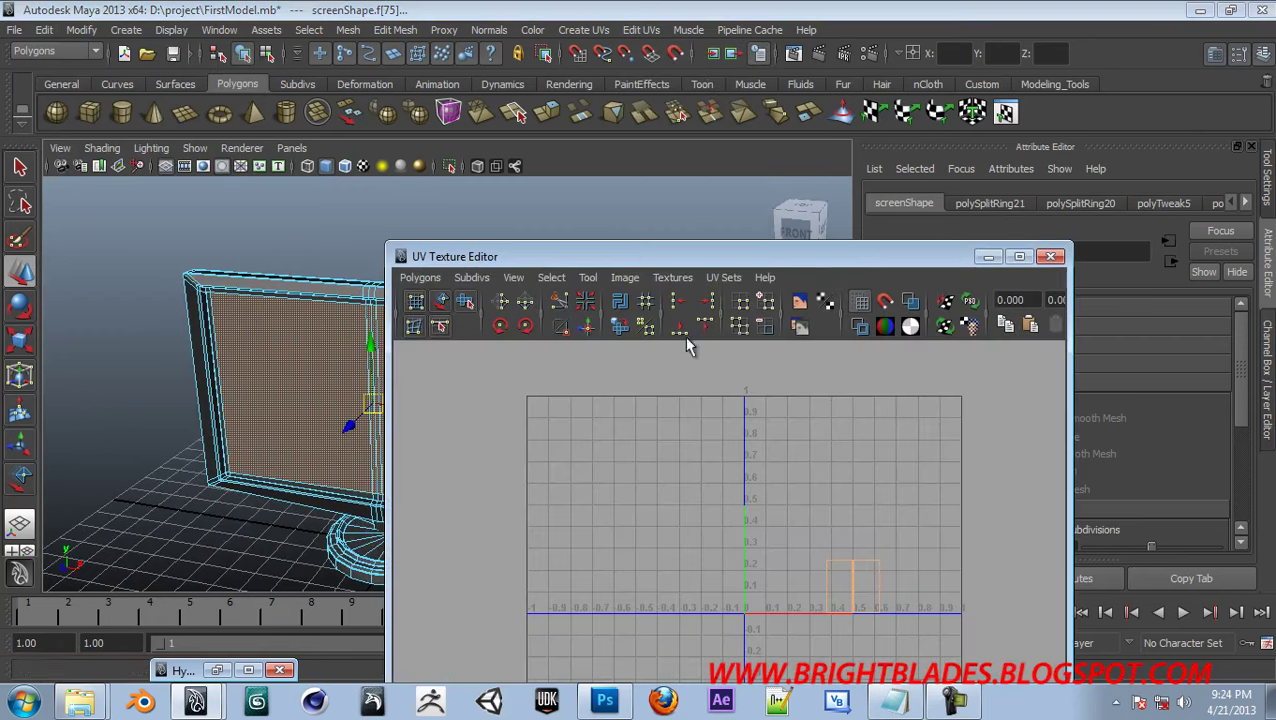
pyautogui.moveTo(847, 266); pyautogui.dragTo(957, 141)
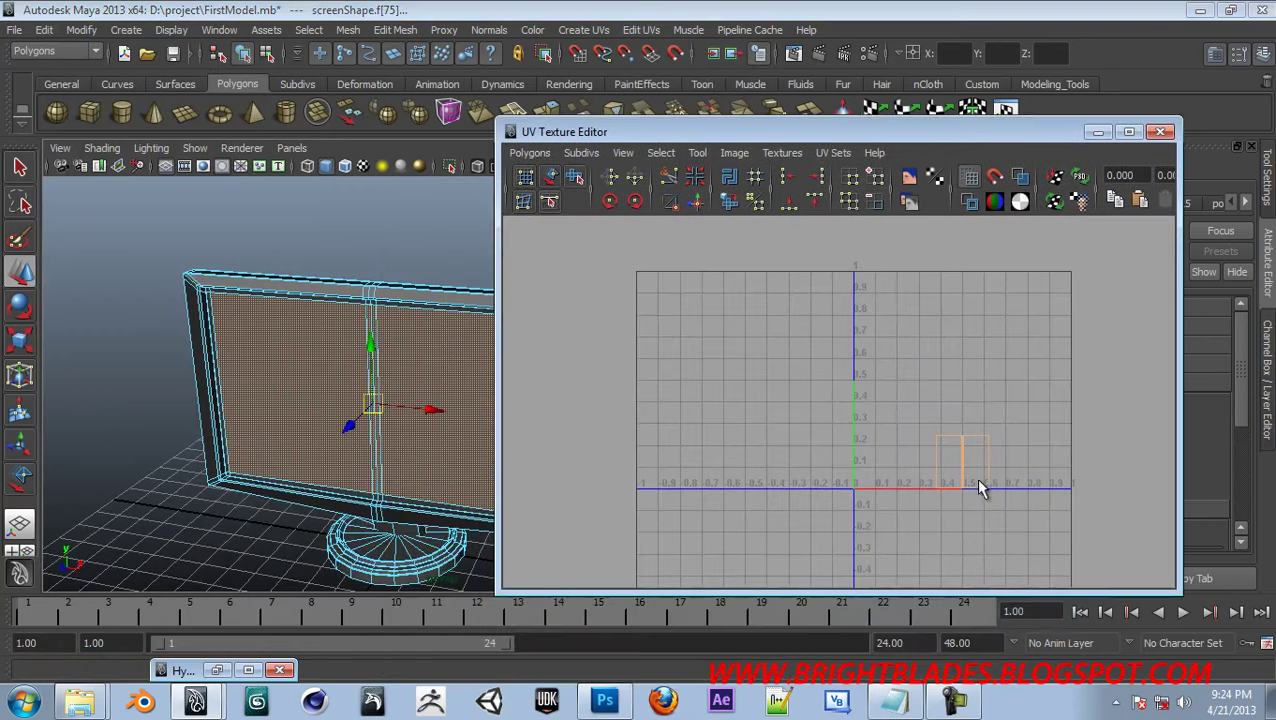
# Apply a planar UV projection to the screen faces
pyautogui.click(583, 30)
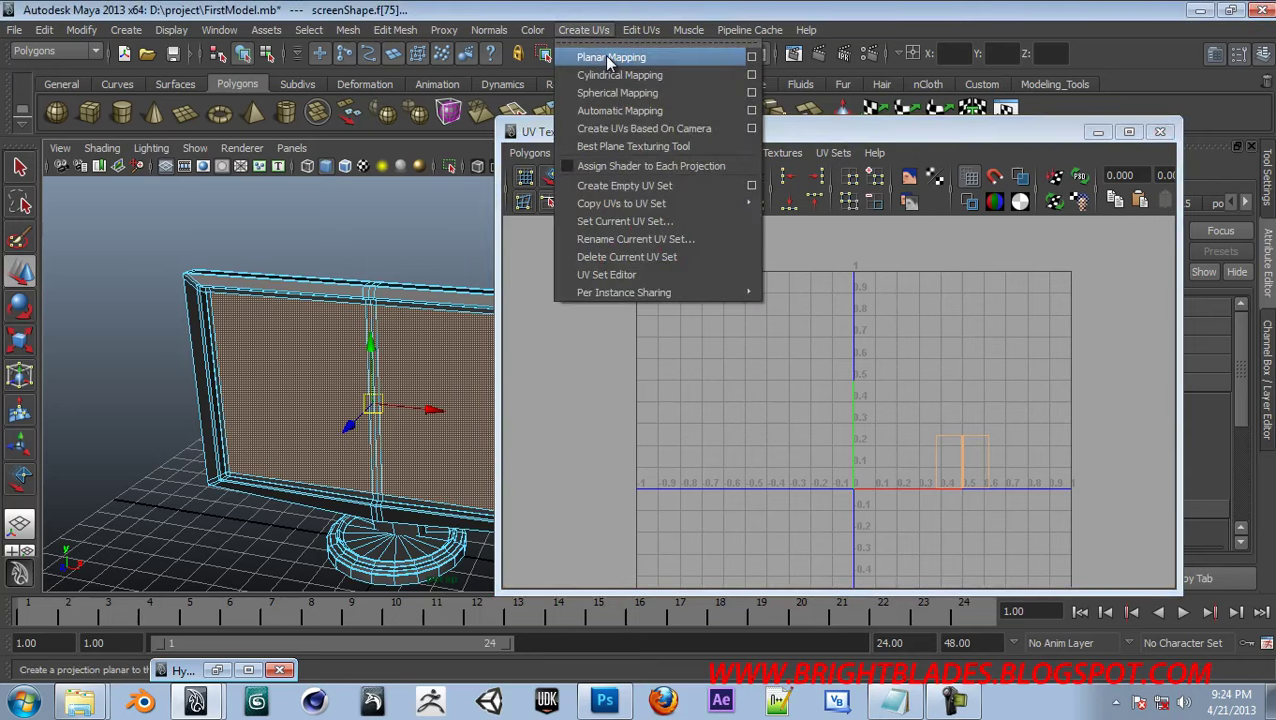
pyautogui.click(607, 58)
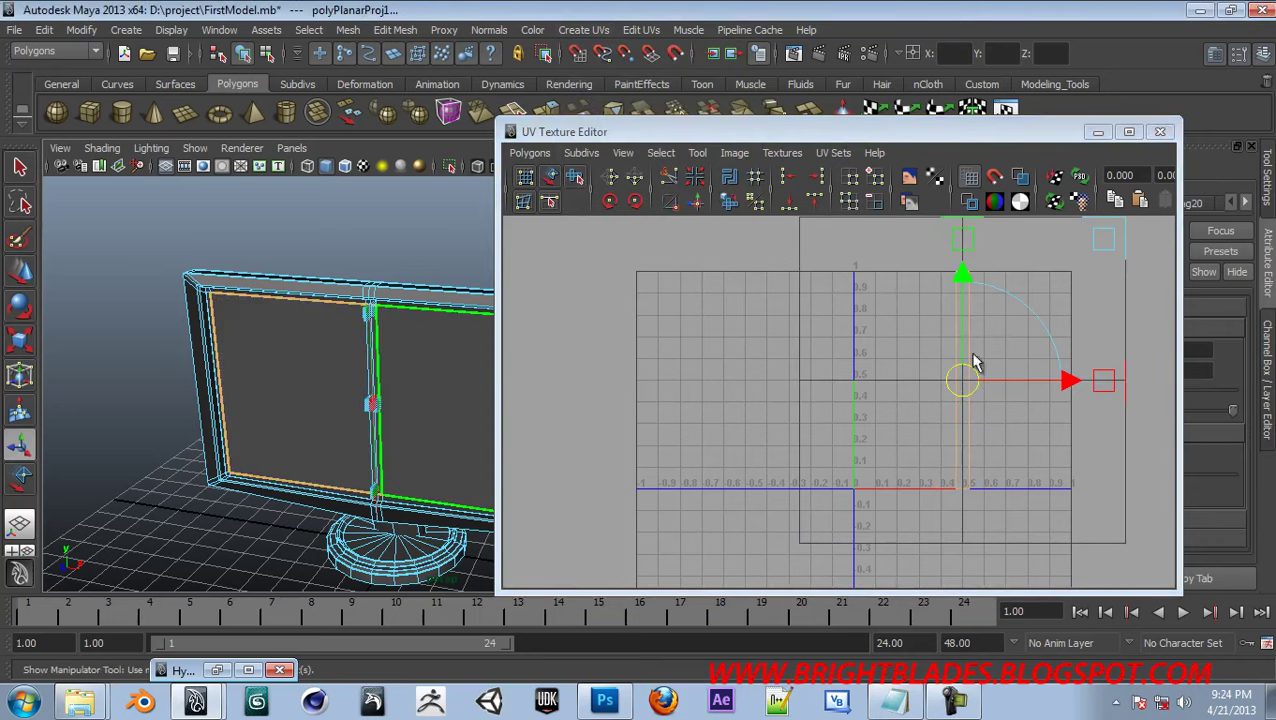
pyautogui.keyDown('alt'); pyautogui.moveTo(1008, 459); pyautogui.dragTo(935, 425, button='right'); pyautogui.keyUp('alt')
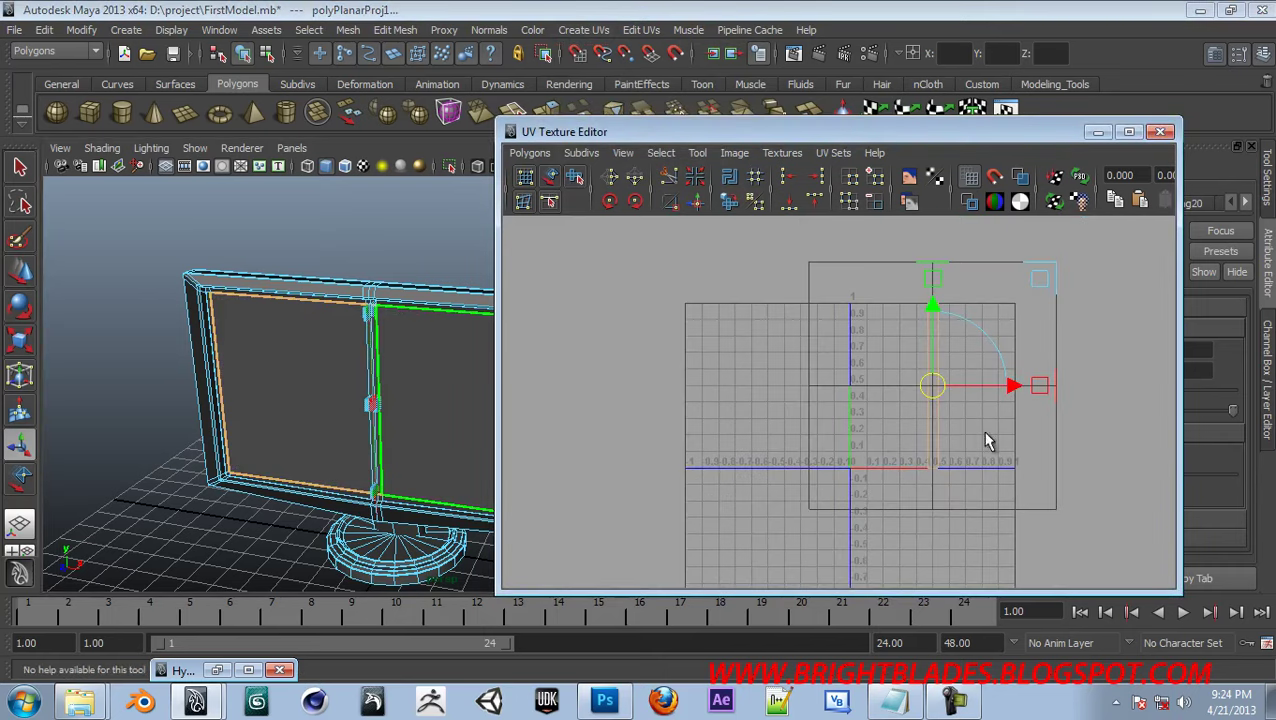
pyautogui.click(405, 428)
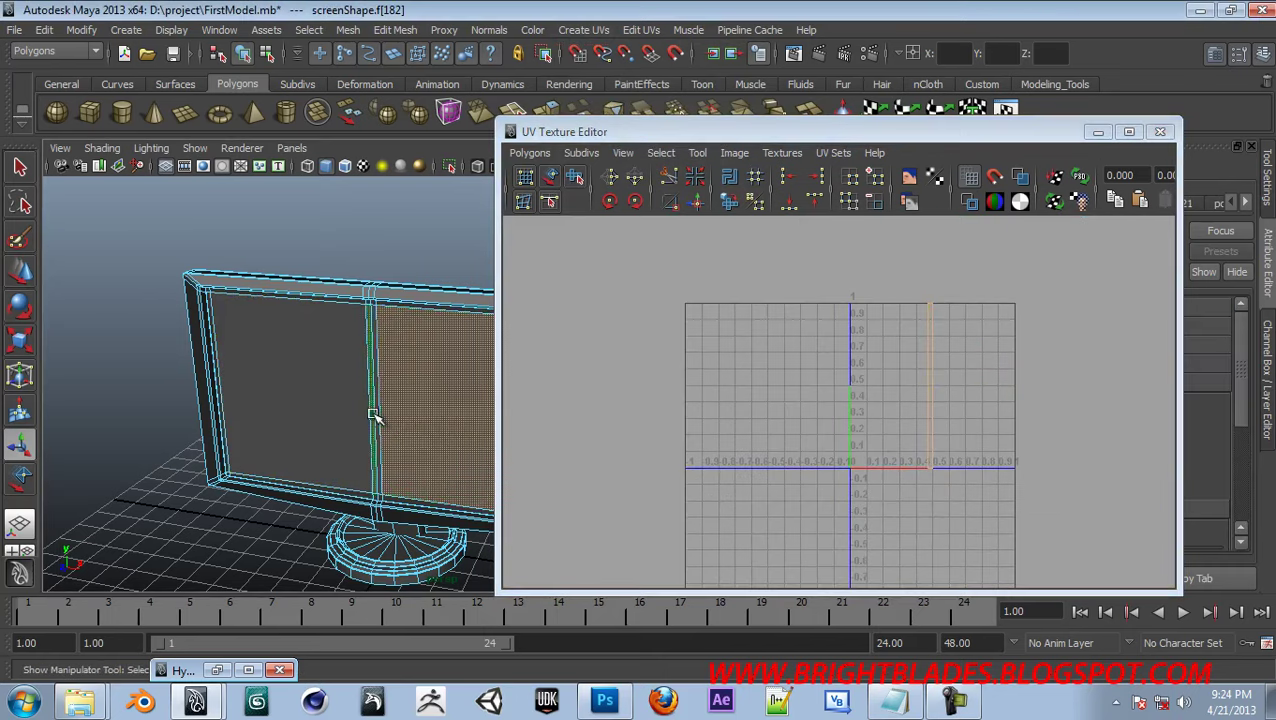
pyautogui.click(341, 414)
pyautogui.keyDown('alt'); pyautogui.moveTo(975, 498); pyautogui.dragTo(1040, 527, button='right'); pyautogui.keyUp('alt')
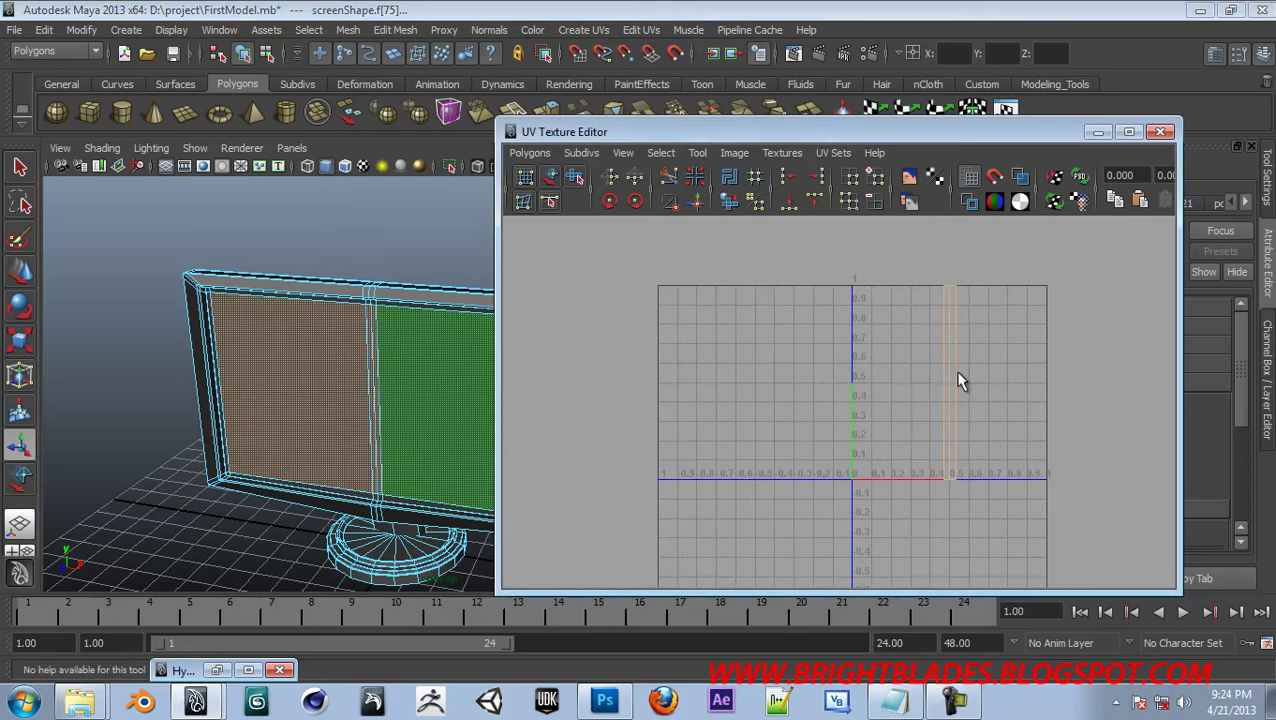
# Inspect the stand's and monitor's UVs in the UV editor using UV shell selection
pyautogui.click(735, 153)
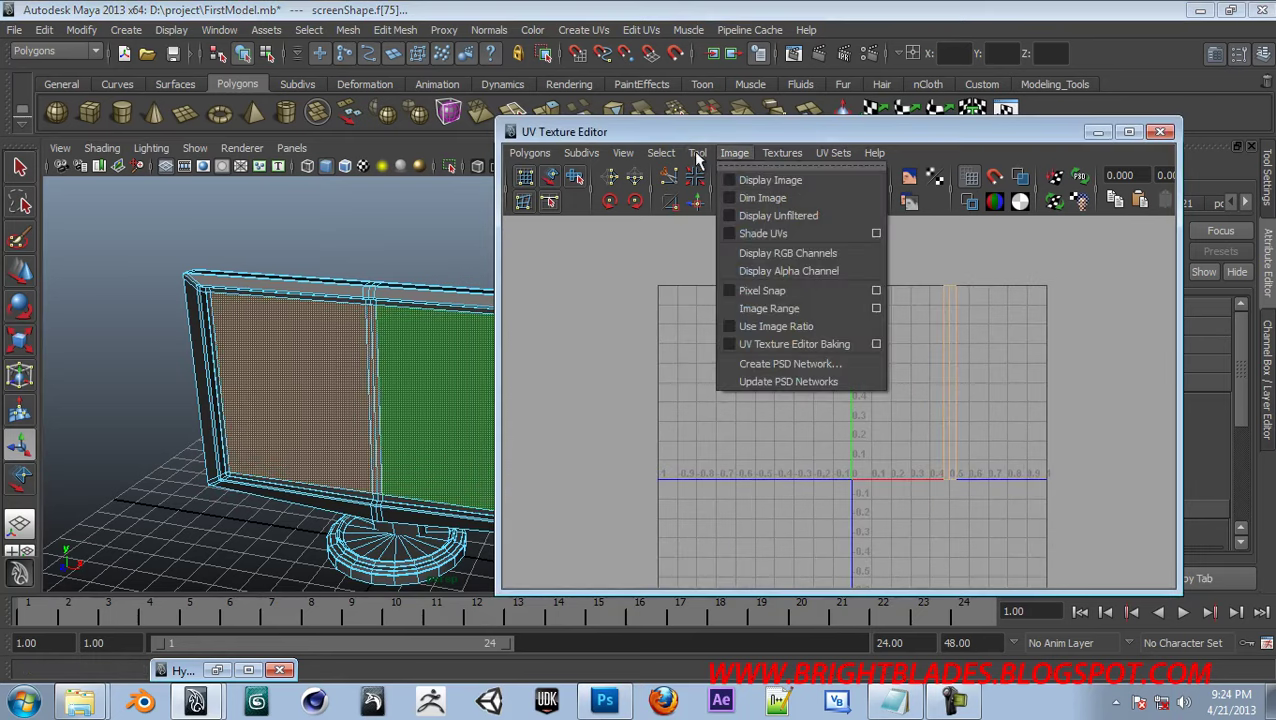
pyautogui.moveTo(697, 153)
pyautogui.click(739, 213)
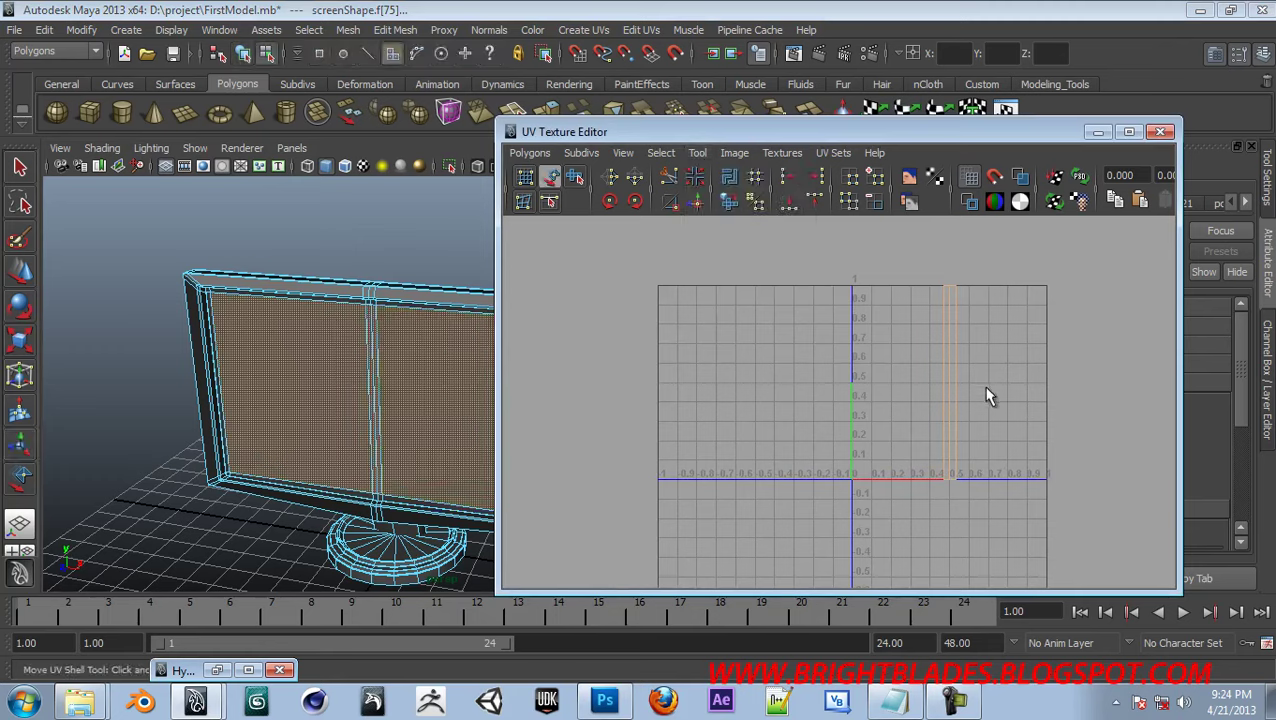
pyautogui.moveTo(940, 365); pyautogui.dragTo(910, 374, button='right')
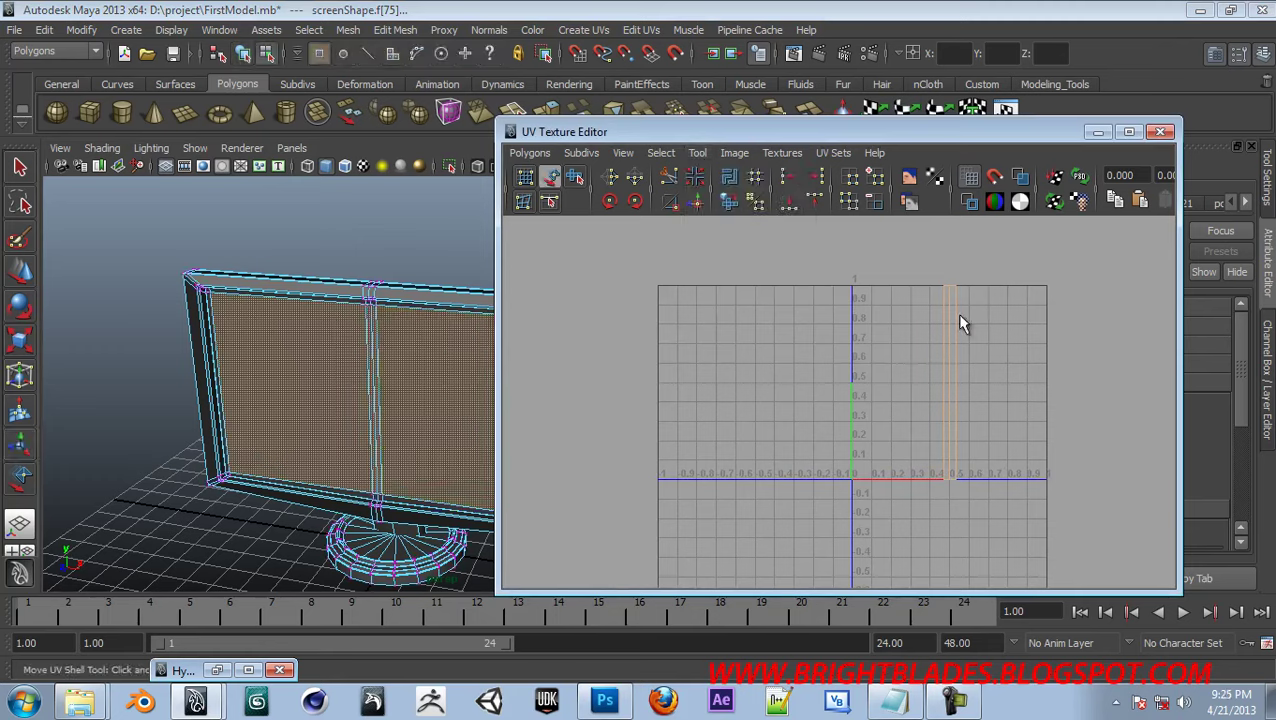
pyautogui.click(873, 488)
pyautogui.click(958, 502)
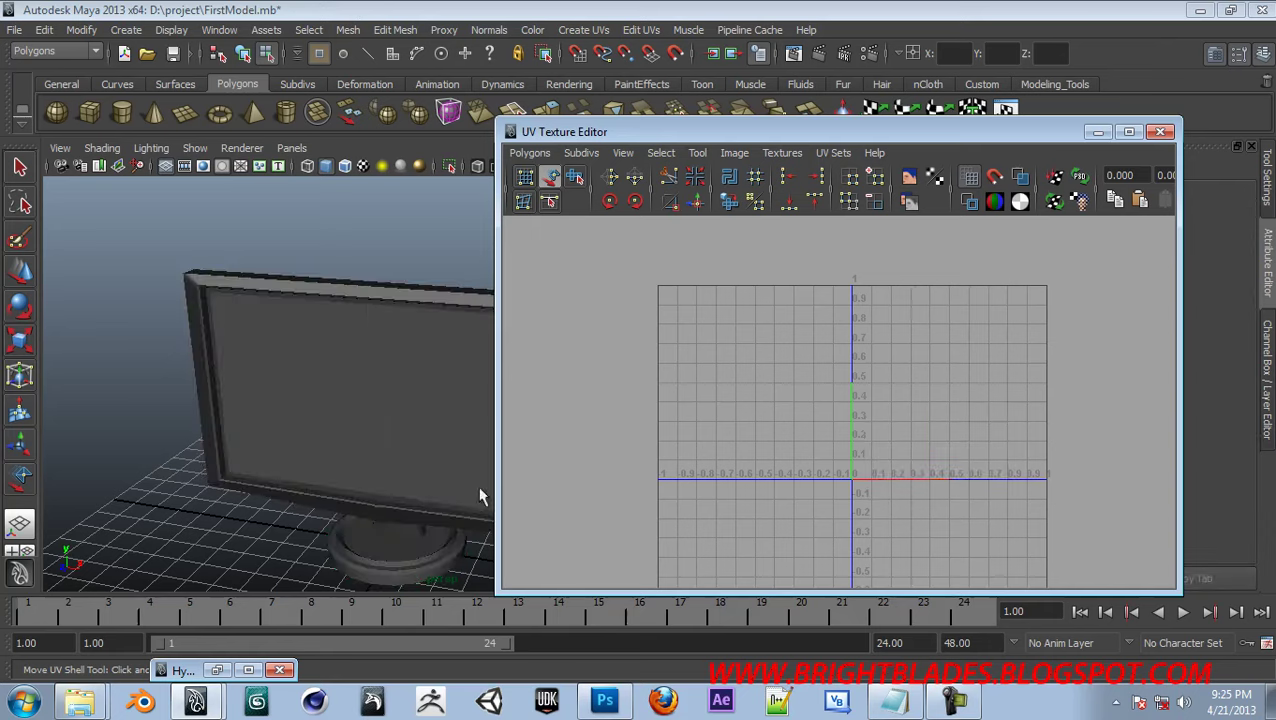
pyautogui.click(395, 430)
pyautogui.click(960, 440)
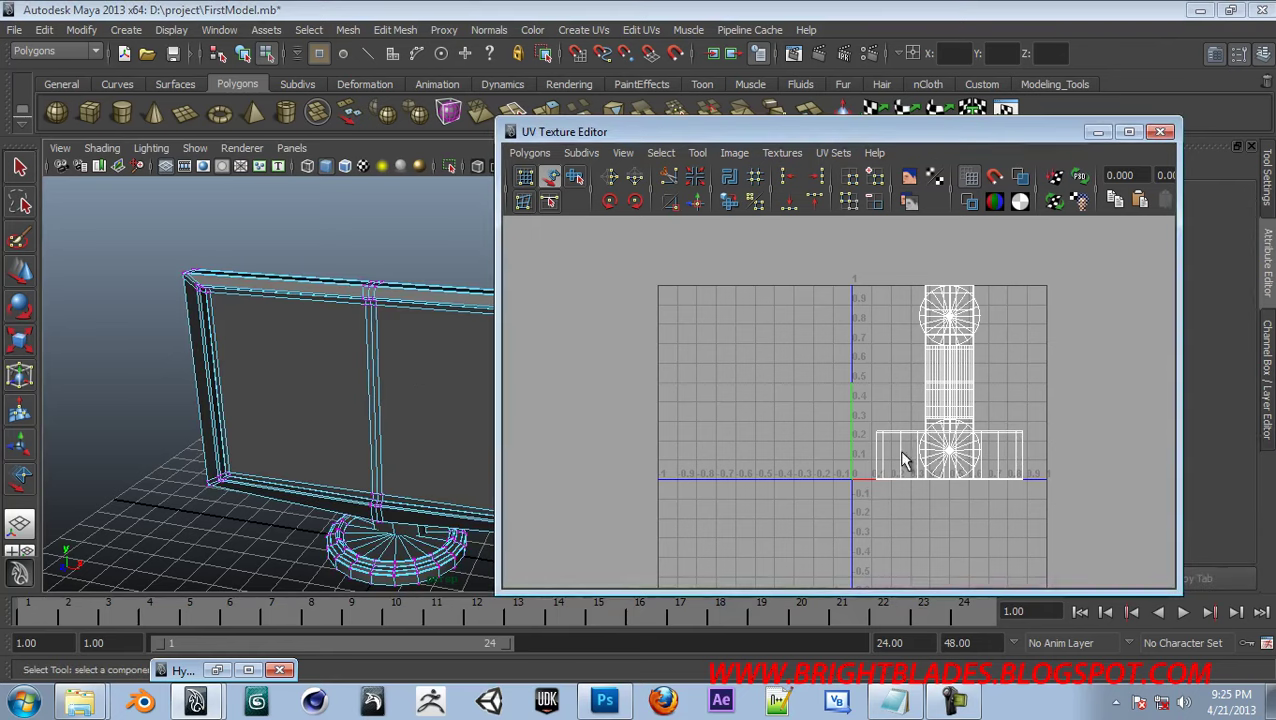
pyautogui.keyDown('alt'); pyautogui.moveTo(845, 465); pyautogui.dragTo(993, 467, button='right'); pyautogui.keyUp('alt')
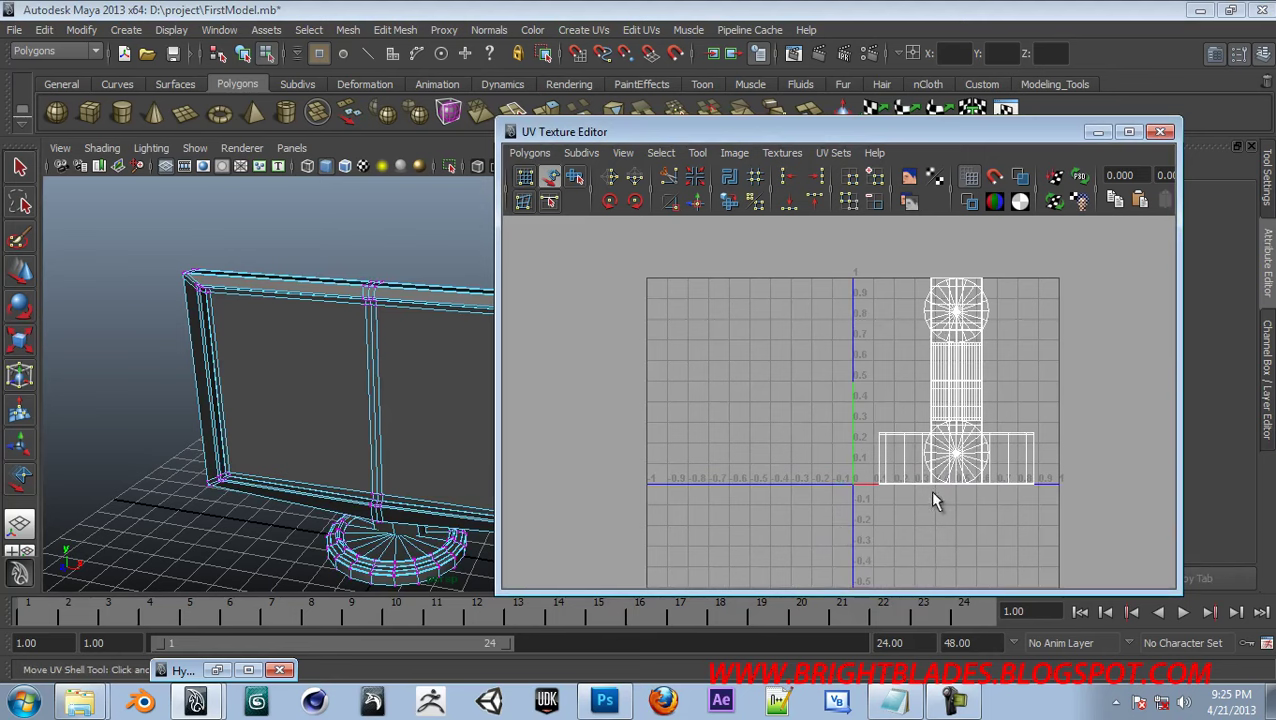
# Return the monitor to face selection and select the right screen face
pyautogui.press('F8')
pyautogui.keyDown('alt'); pyautogui.moveTo(453, 461); pyautogui.dragTo(205, 447); pyautogui.keyUp('alt')
pyautogui.press('F8')
pyautogui.moveTo(265, 378); pyautogui.dragTo(352, 354, button='right')
pyautogui.moveTo(249, 390); pyautogui.dragTo(246, 422, button='right')
pyautogui.click(265, 379)
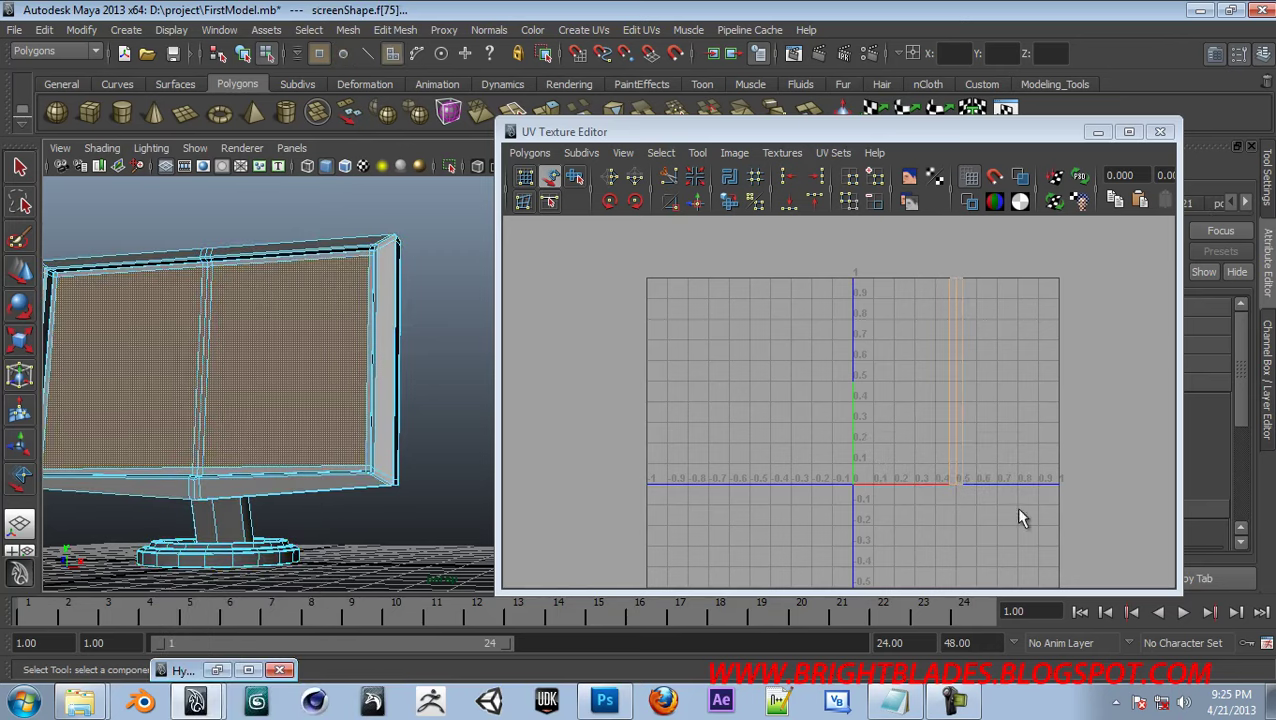
# Select both screen faces and toggle UV shell shading on and off to check their layout
pyautogui.click(262, 372)
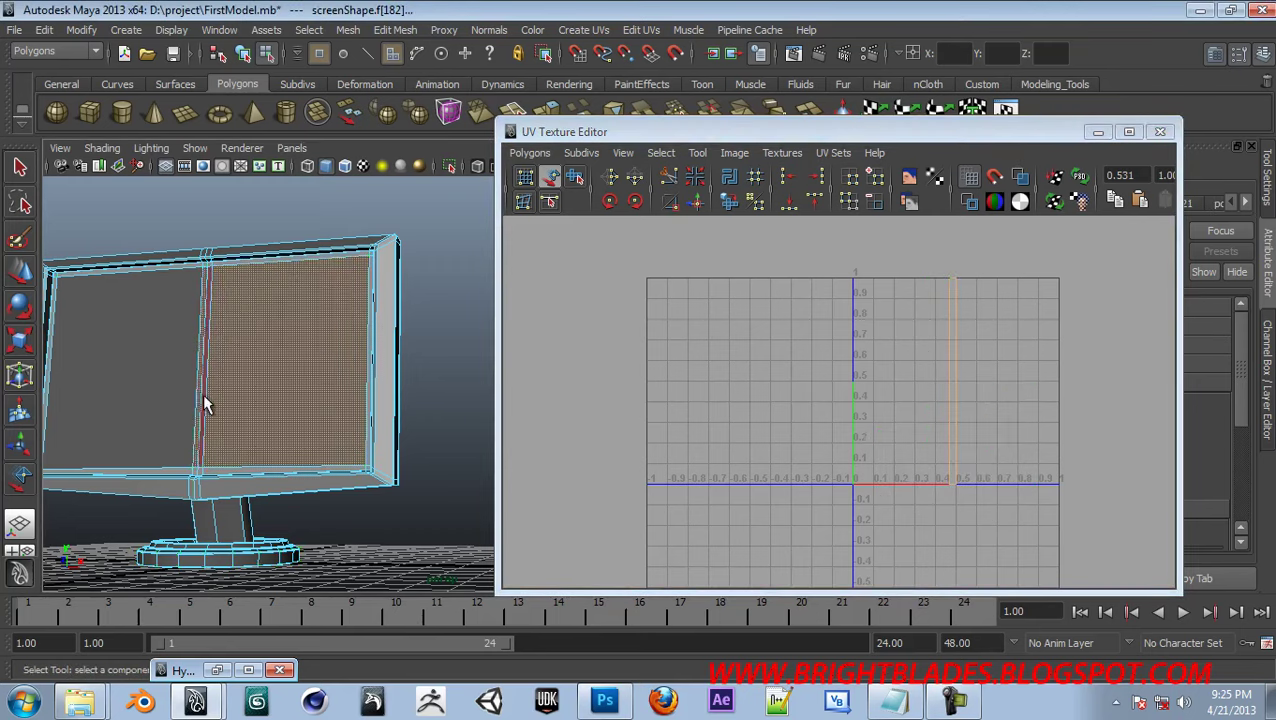
pyautogui.keyDown('shift'); pyautogui.click(148, 396); pyautogui.keyUp('shift')
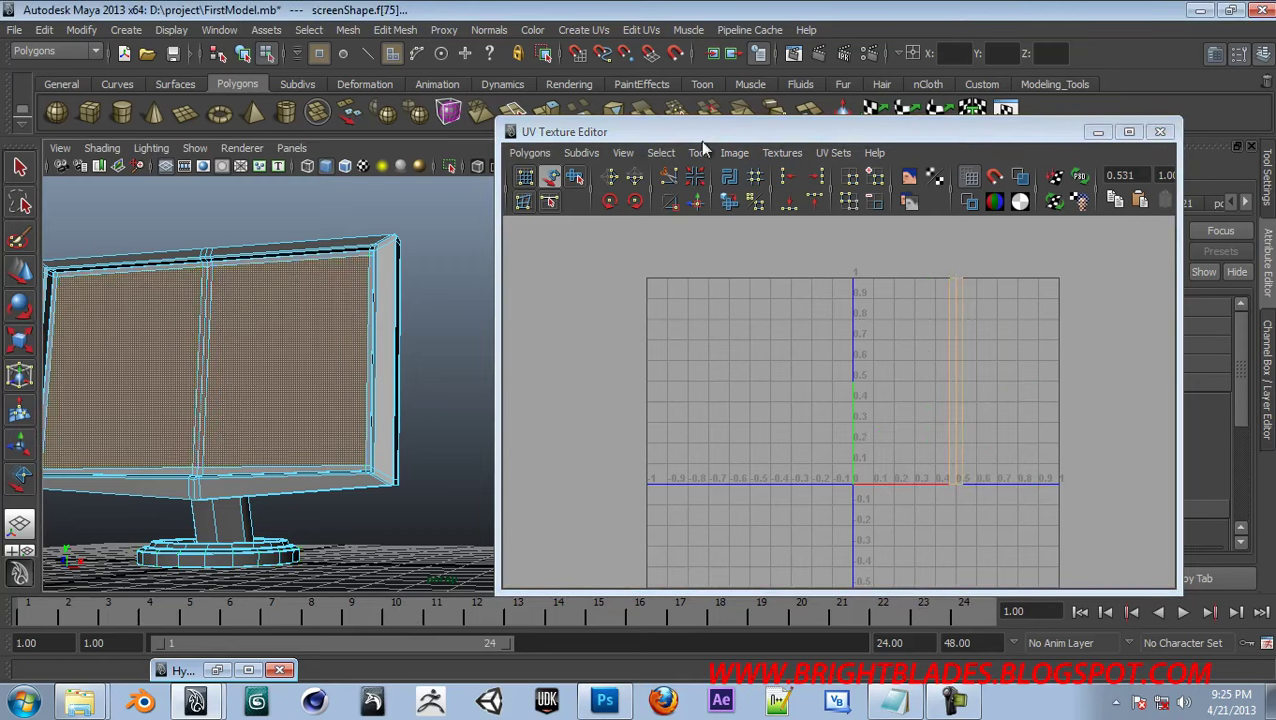
pyautogui.click(737, 152)
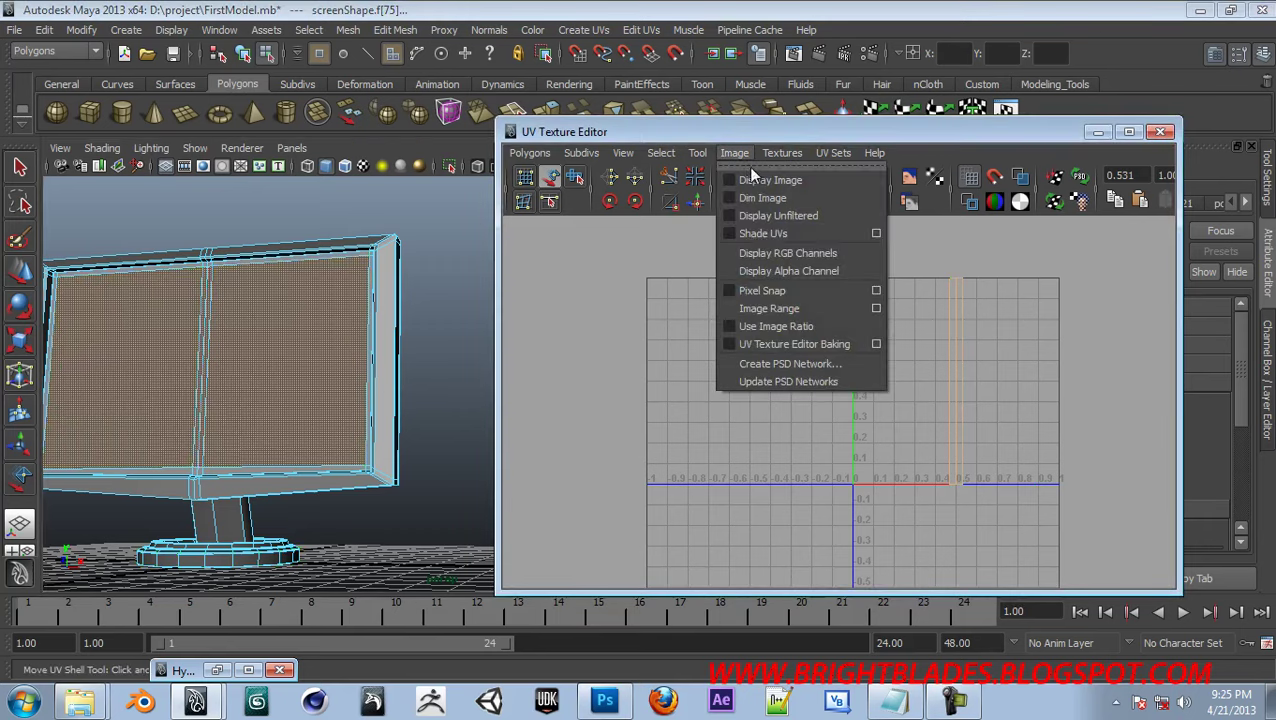
pyautogui.click(779, 233)
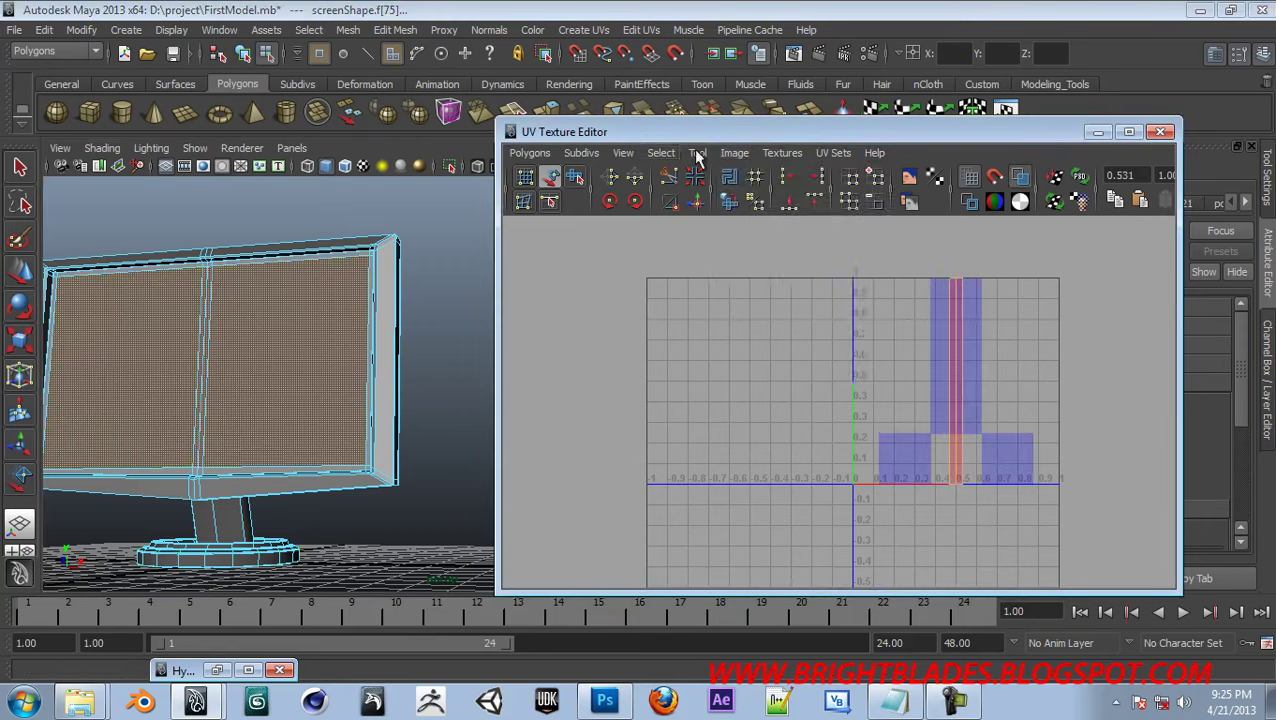
pyautogui.click(734, 152)
pyautogui.click(744, 231)
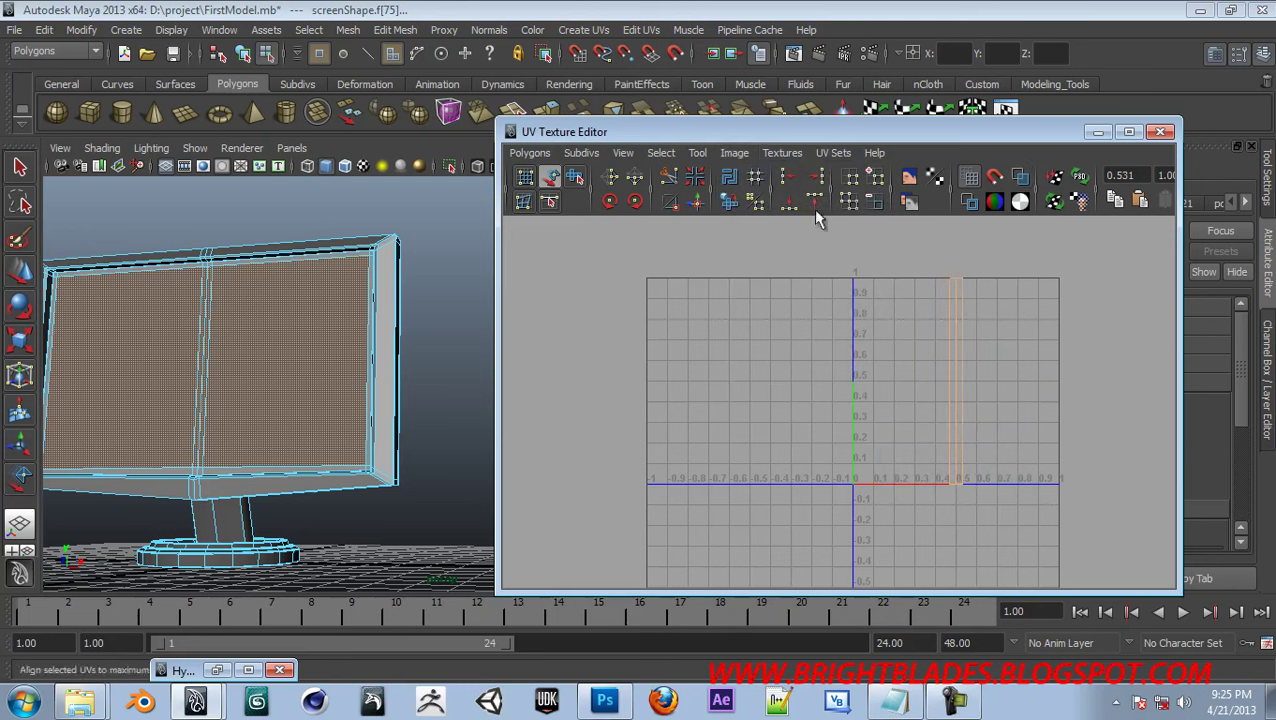
pyautogui.keyDown('alt'); pyautogui.moveTo(296, 313); pyautogui.dragTo(240, 397); pyautogui.keyUp('alt')
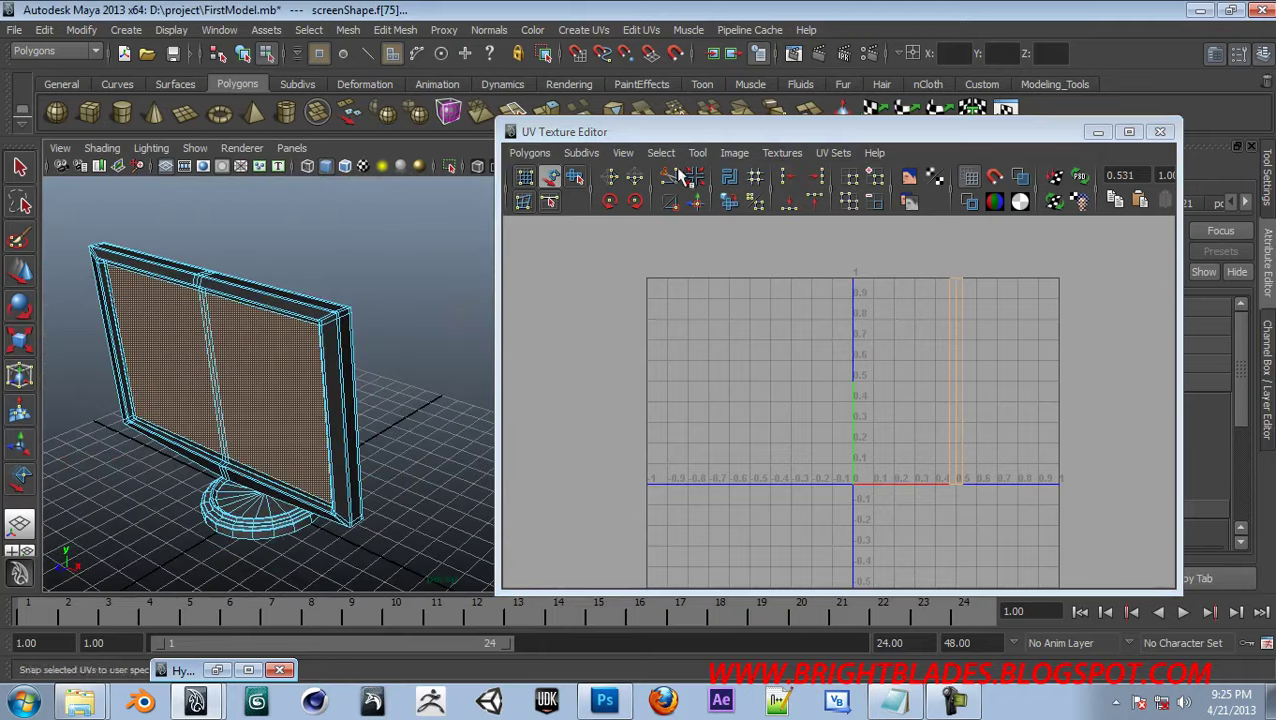
pyautogui.click(590, 30)
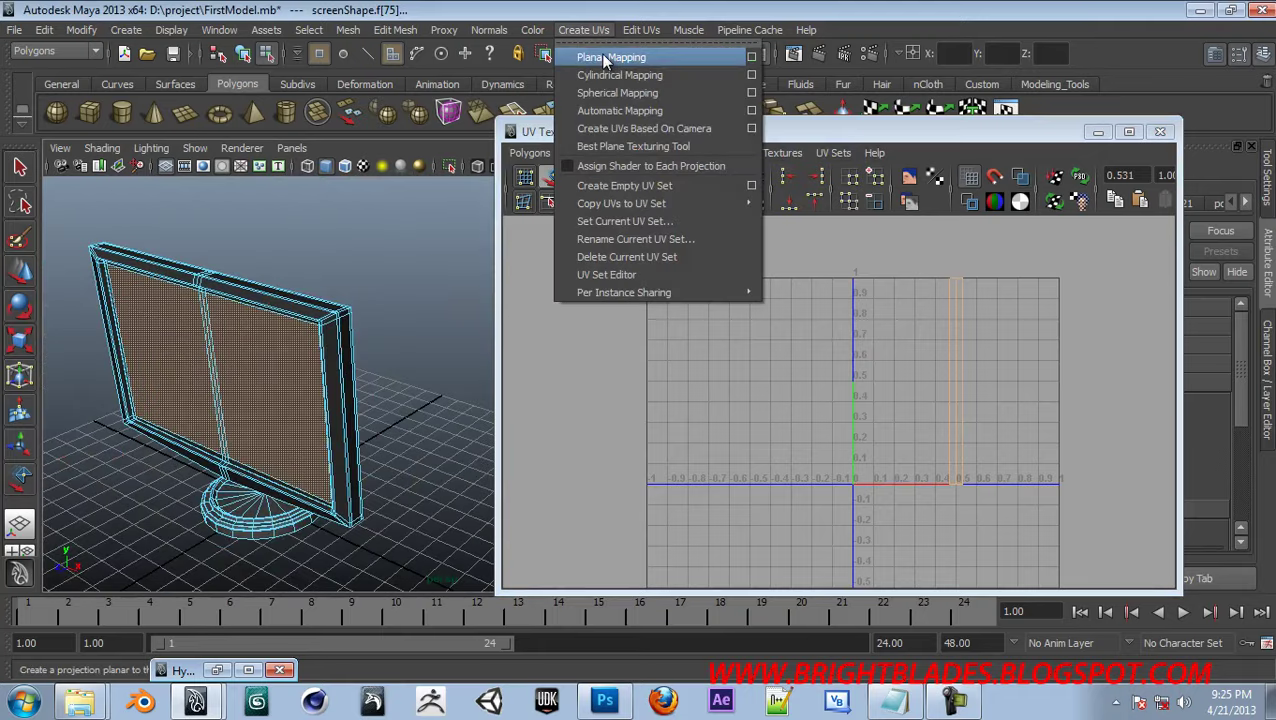
# Reproject the screen faces with a Z-axis planar mapping and scale it into the 0–1 UV square
pyautogui.click(753, 58)
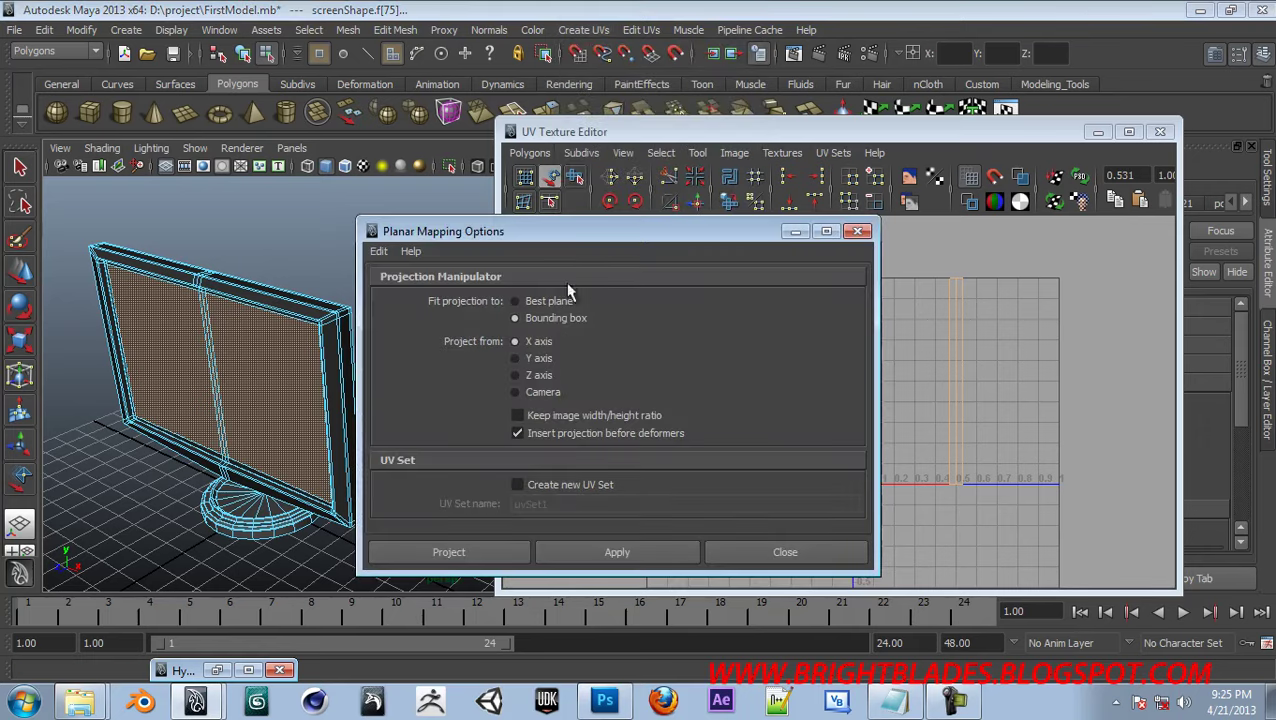
pyautogui.moveTo(589, 246); pyautogui.dragTo(782, 247)
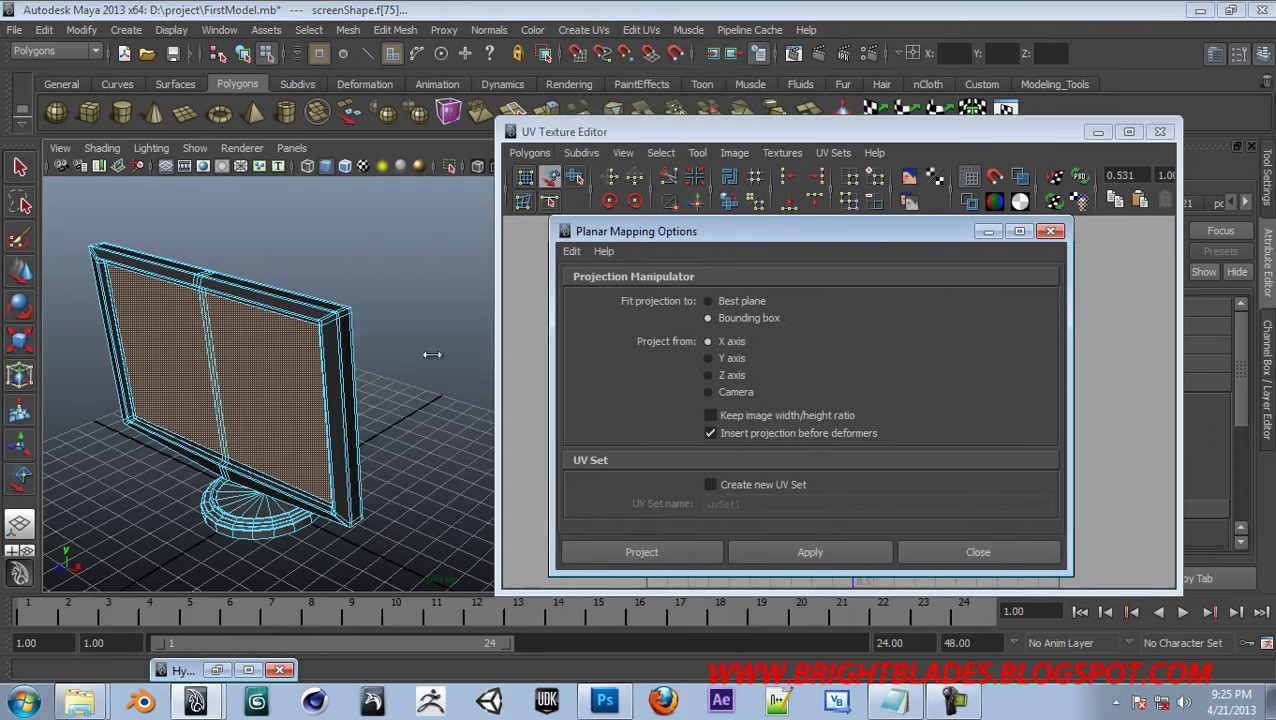
pyautogui.click(728, 378)
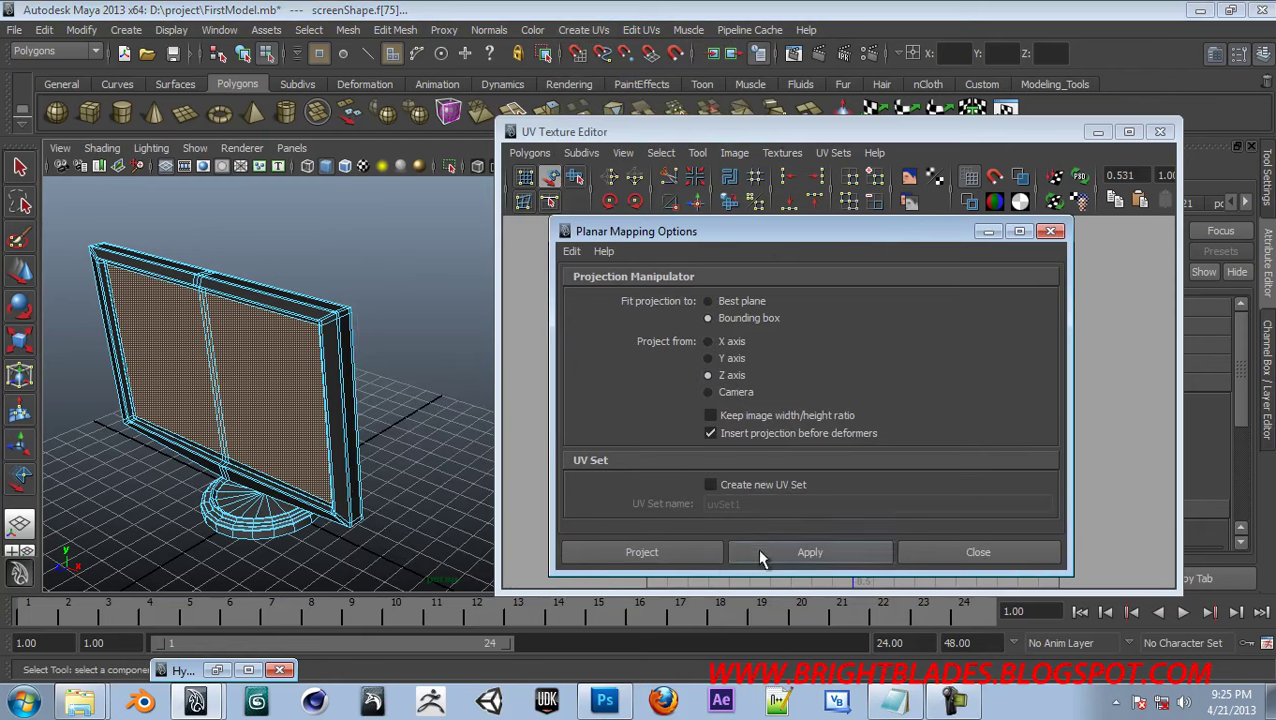
pyautogui.click(703, 558)
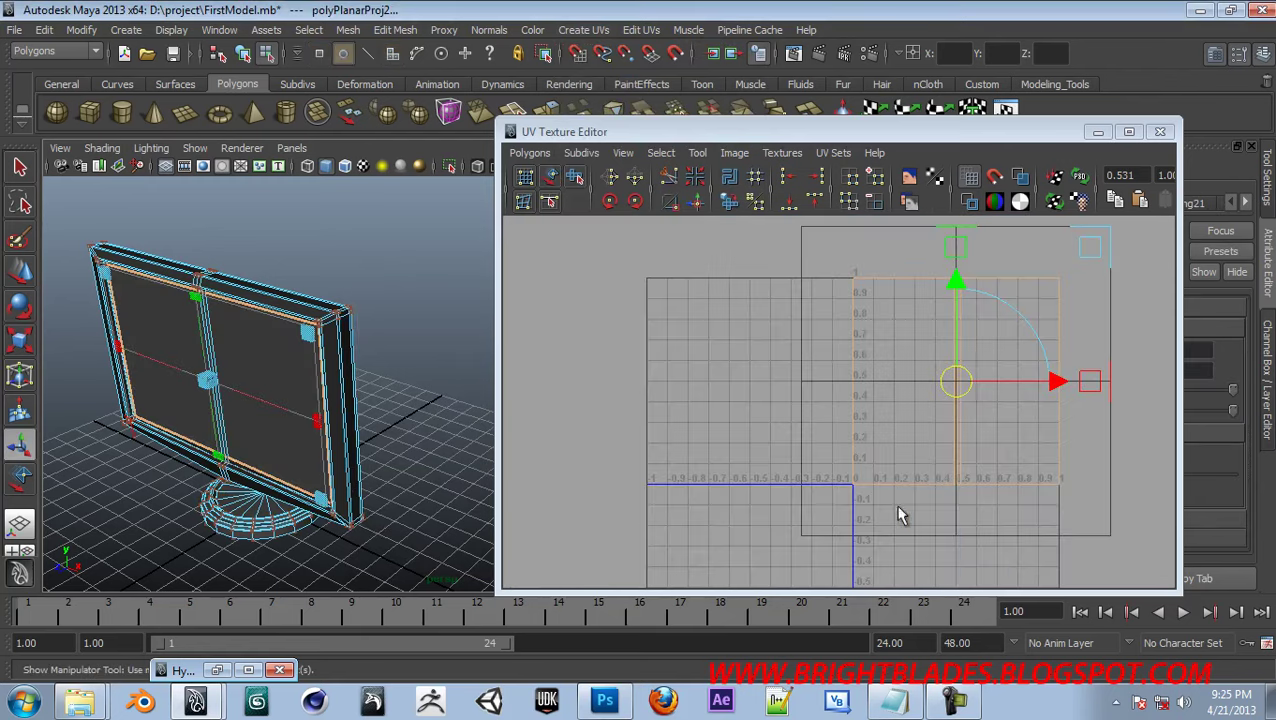
pyautogui.keyDown('alt'); pyautogui.moveTo(191, 456); pyautogui.dragTo(327, 424, button='right'); pyautogui.keyUp('alt')
pyautogui.keyDown('alt'); pyautogui.moveTo(183, 443); pyautogui.dragTo(385, 399); pyautogui.keyUp('alt')
pyautogui.keyDown('alt'); pyautogui.moveTo(385, 399); pyautogui.dragTo(236, 352, button='right'); pyautogui.keyUp('alt')
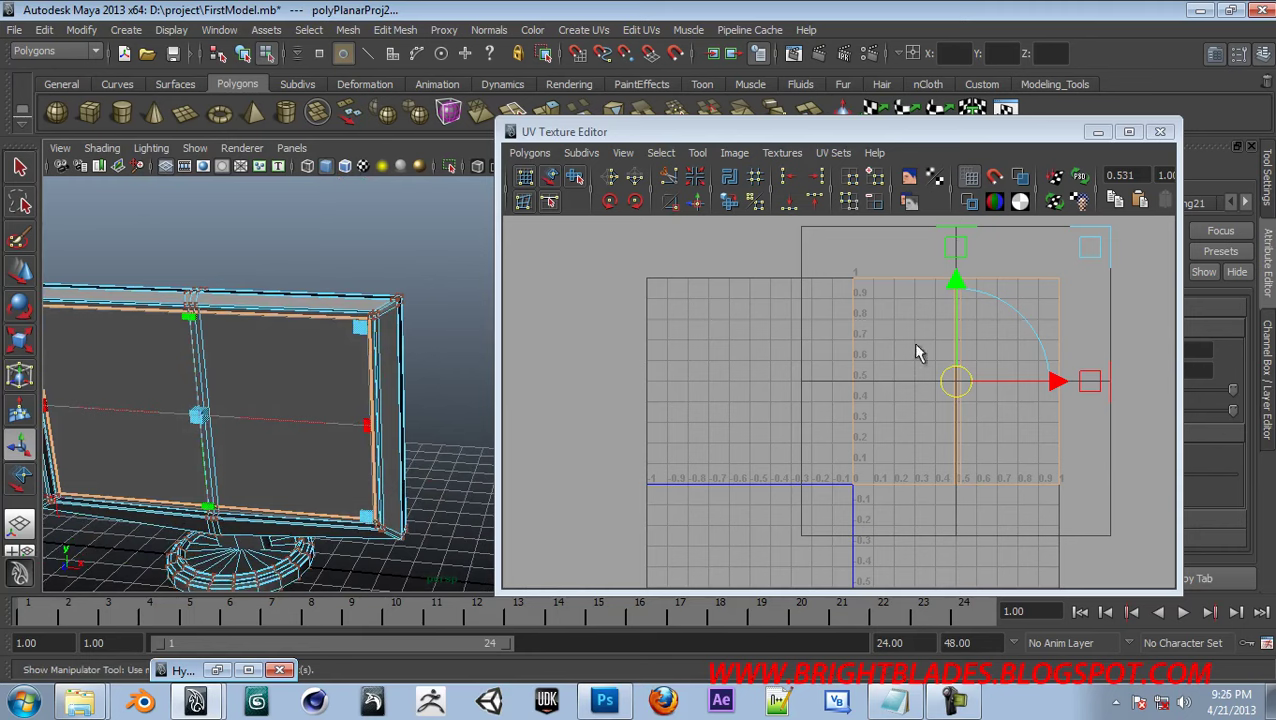
pyautogui.moveTo(1090, 250); pyautogui.dragTo(1078, 267)
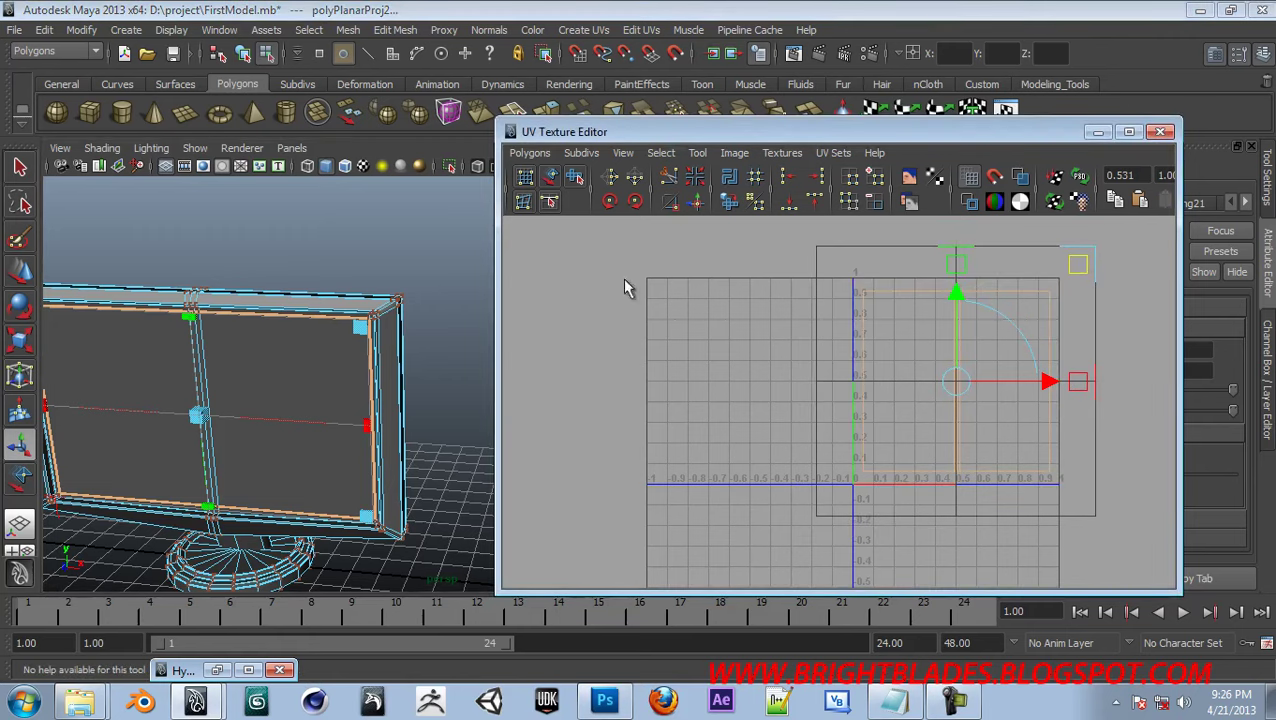
pyautogui.click(530, 153)
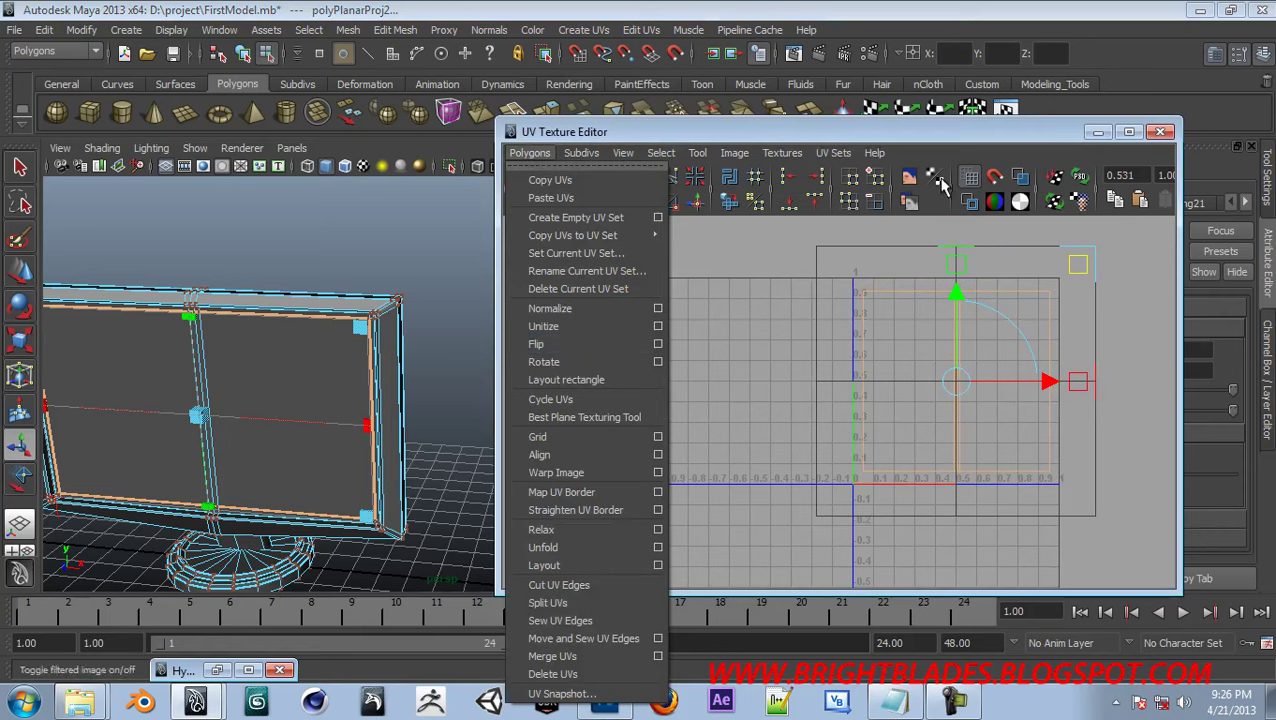
# Assign the screen faces a new Blinn material named 'screen2'
pyautogui.rightClick(261, 376)
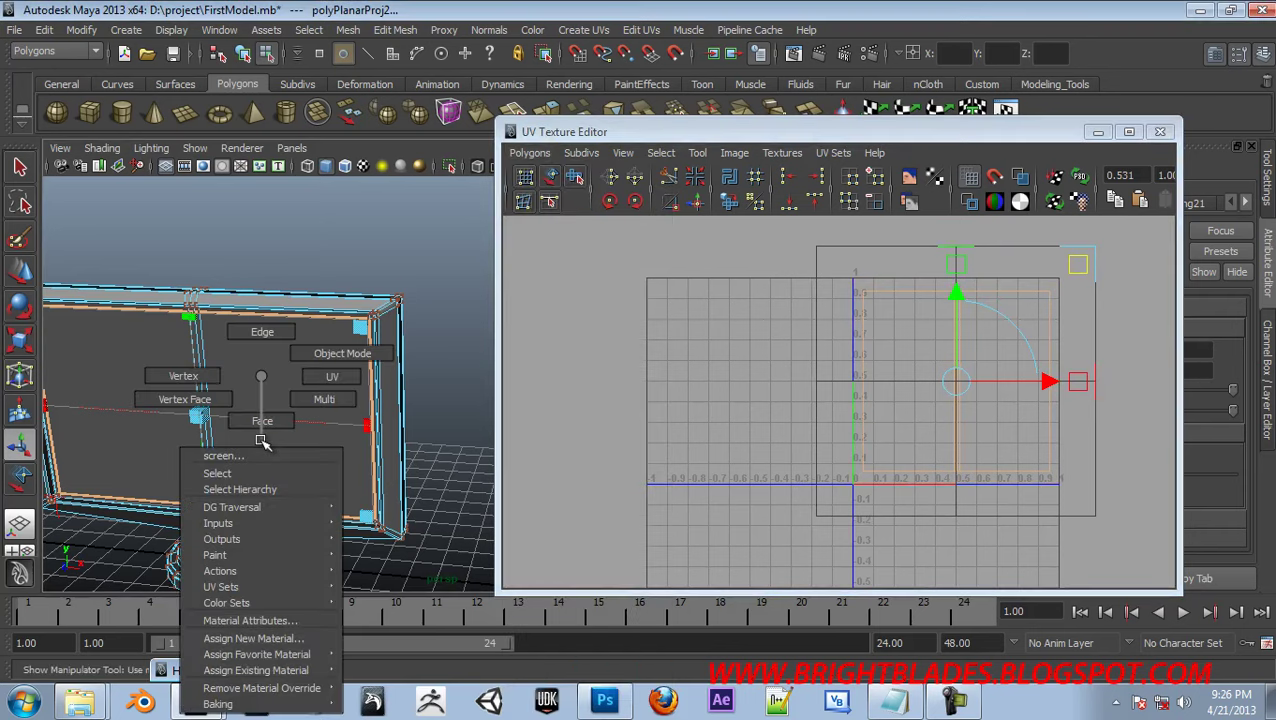
pyautogui.click(255, 638)
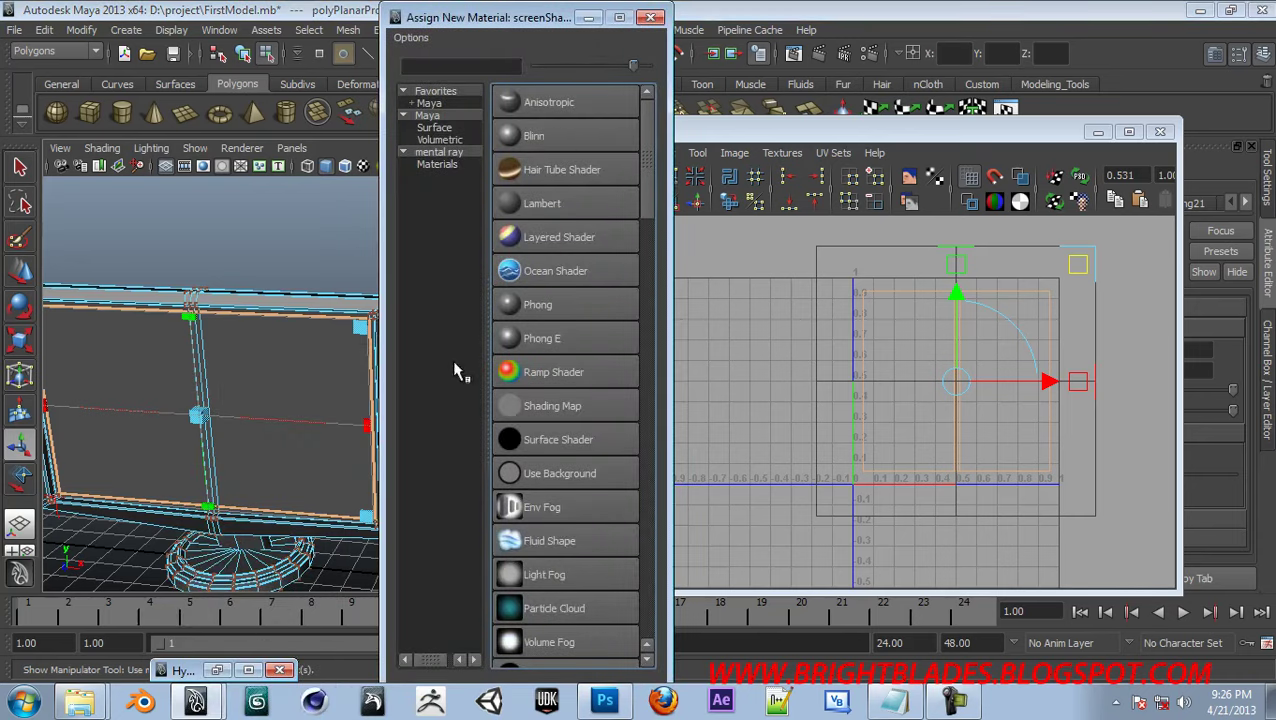
pyautogui.click(561, 131)
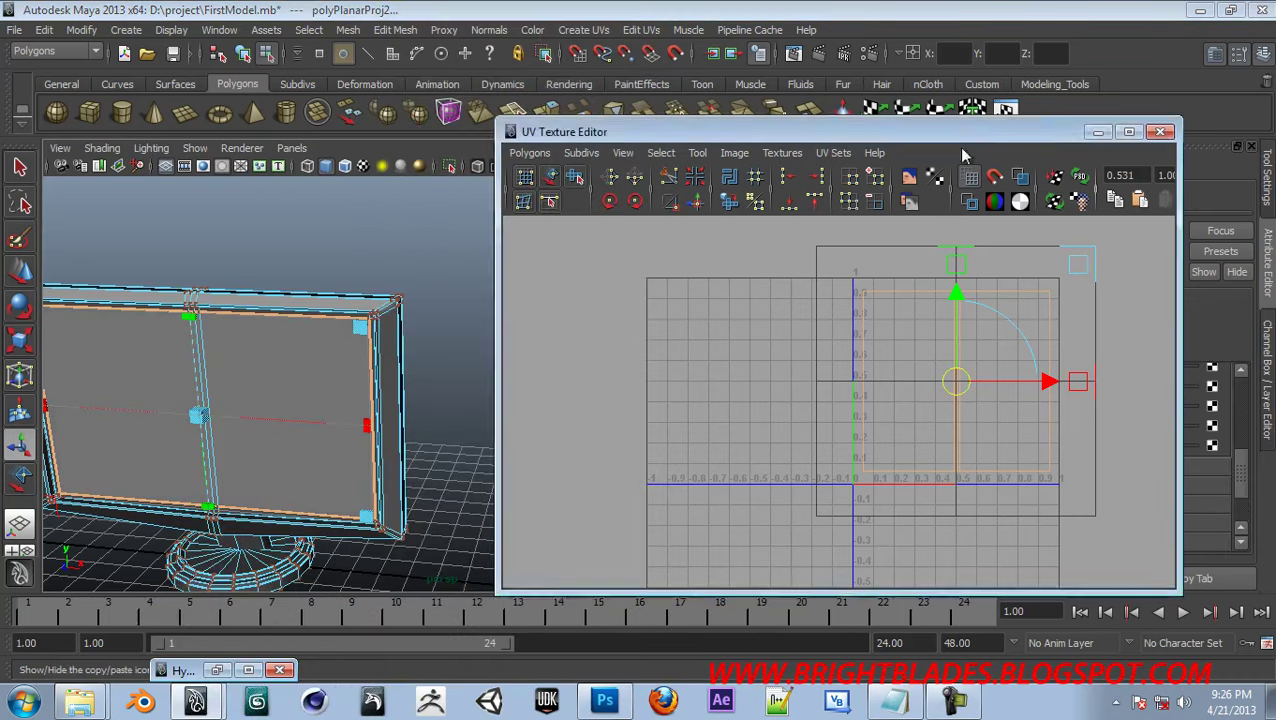
pyautogui.moveTo(1097, 135); pyautogui.dragTo(906, 212)
pyautogui.click(907, 196)
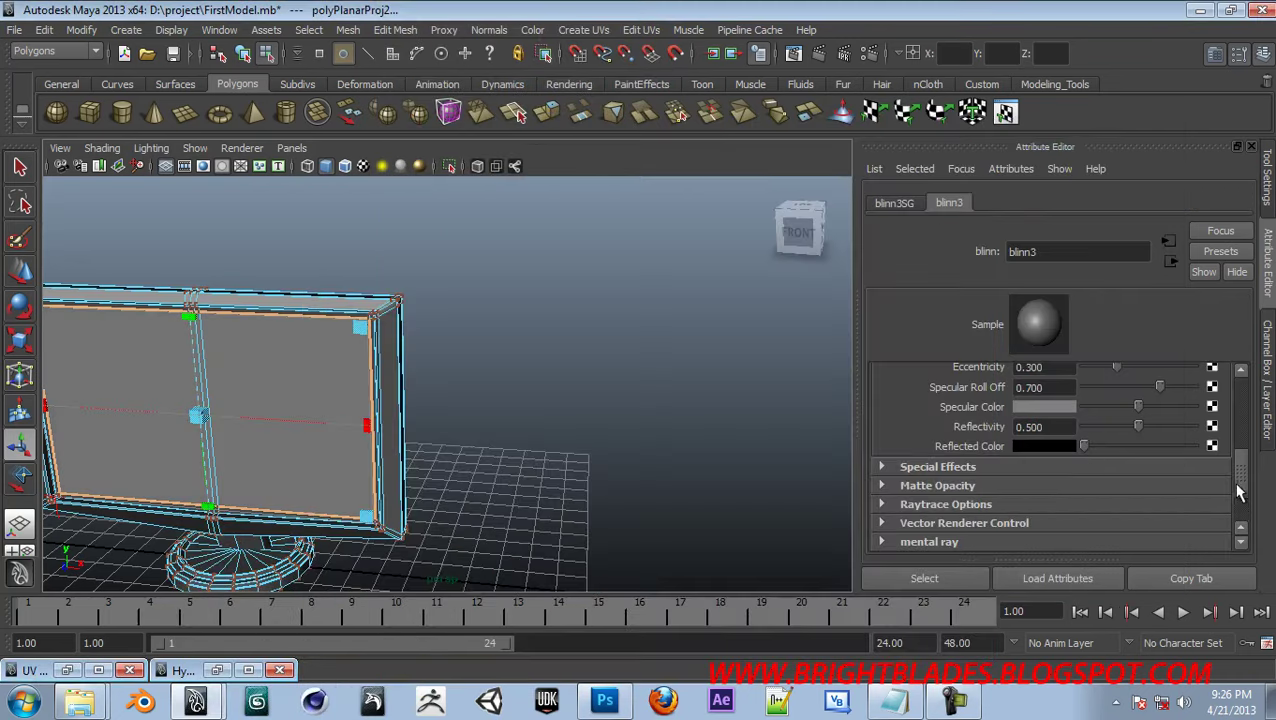
pyautogui.moveTo(1238, 492); pyautogui.dragTo(1170, 355)
pyautogui.click(1062, 254)
pyautogui.write('screen2')
pyautogui.press('Return')
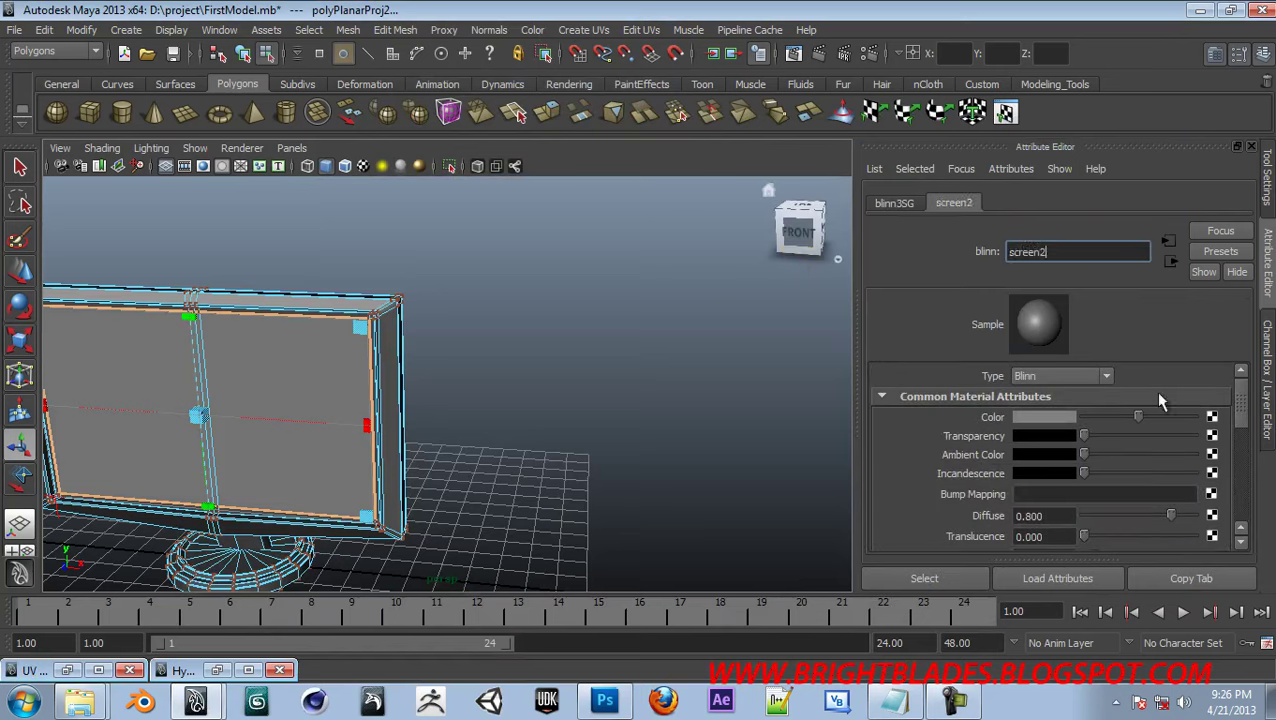
# Map a checker texture to screen2's colour and show textures in the viewport
pyautogui.click(1211, 417)
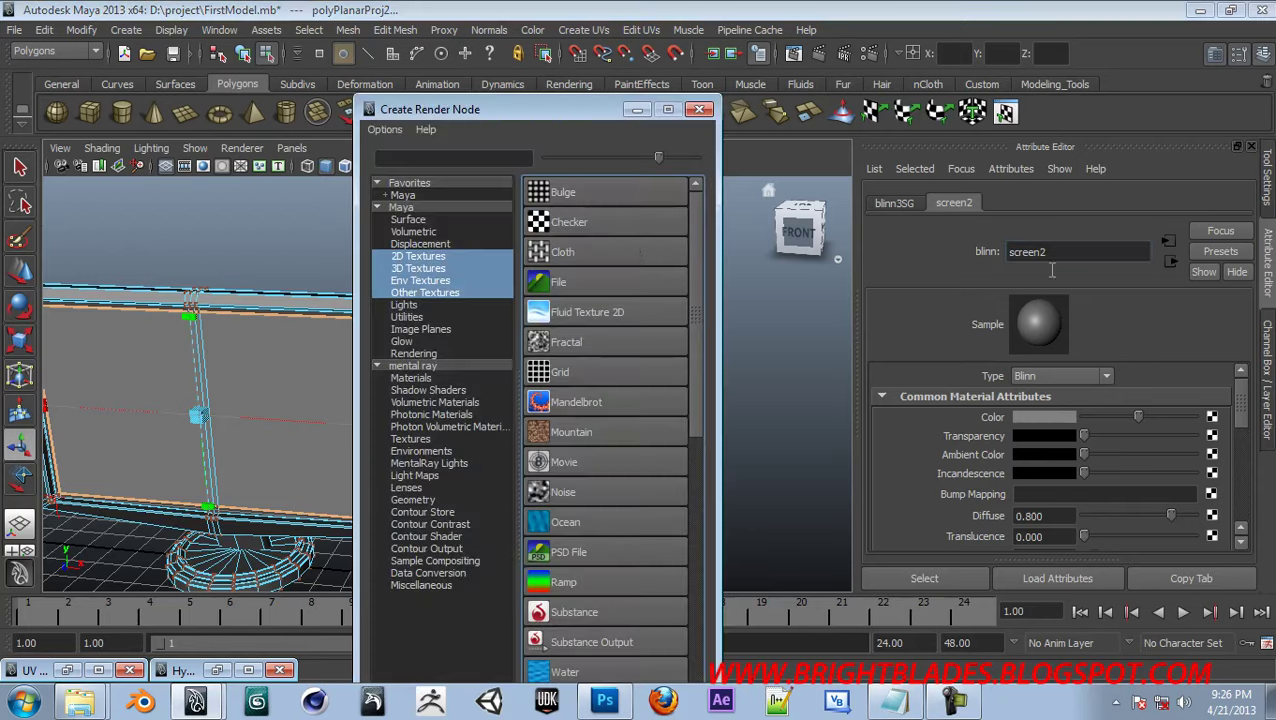
pyautogui.click(570, 230)
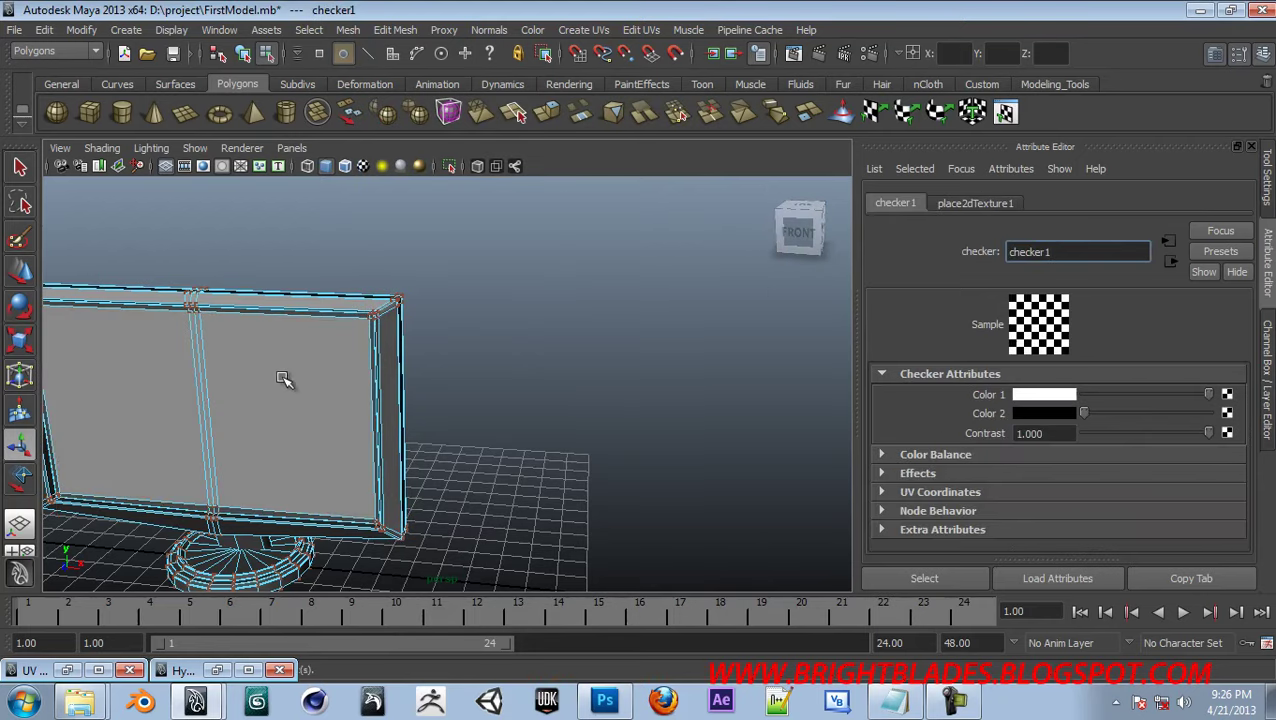
pyautogui.click(364, 167)
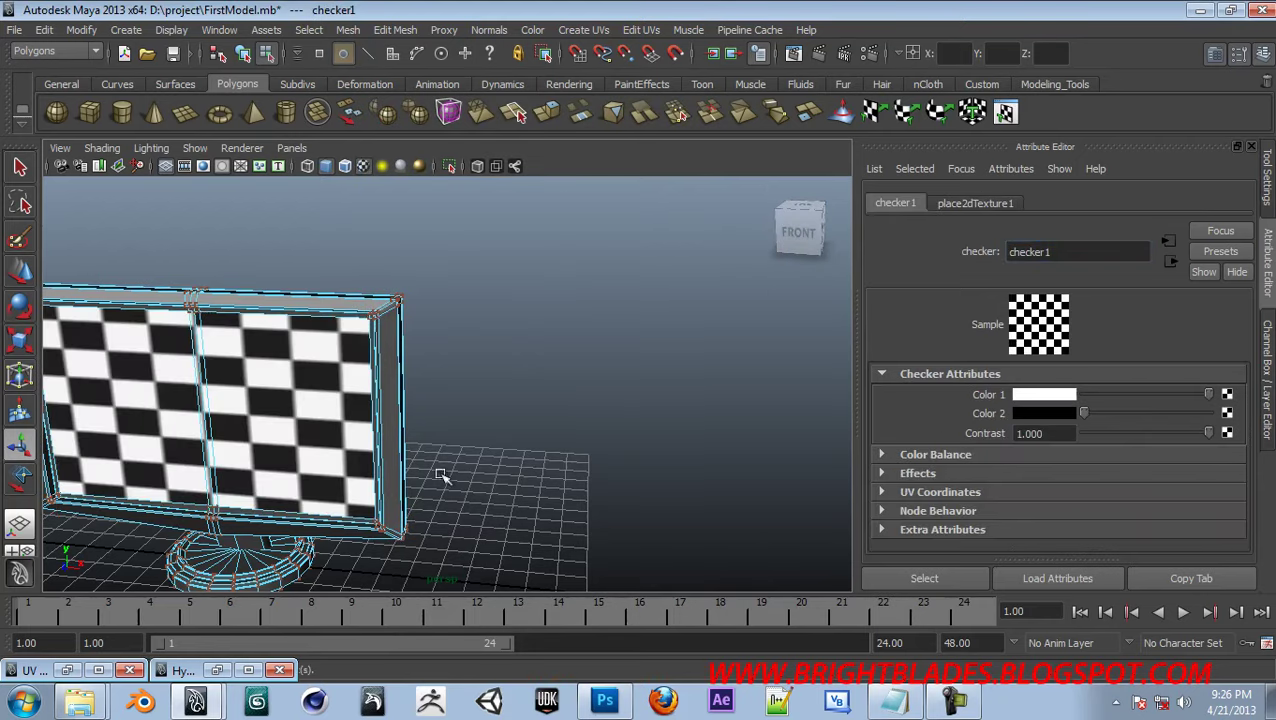
pyautogui.click(222, 670)
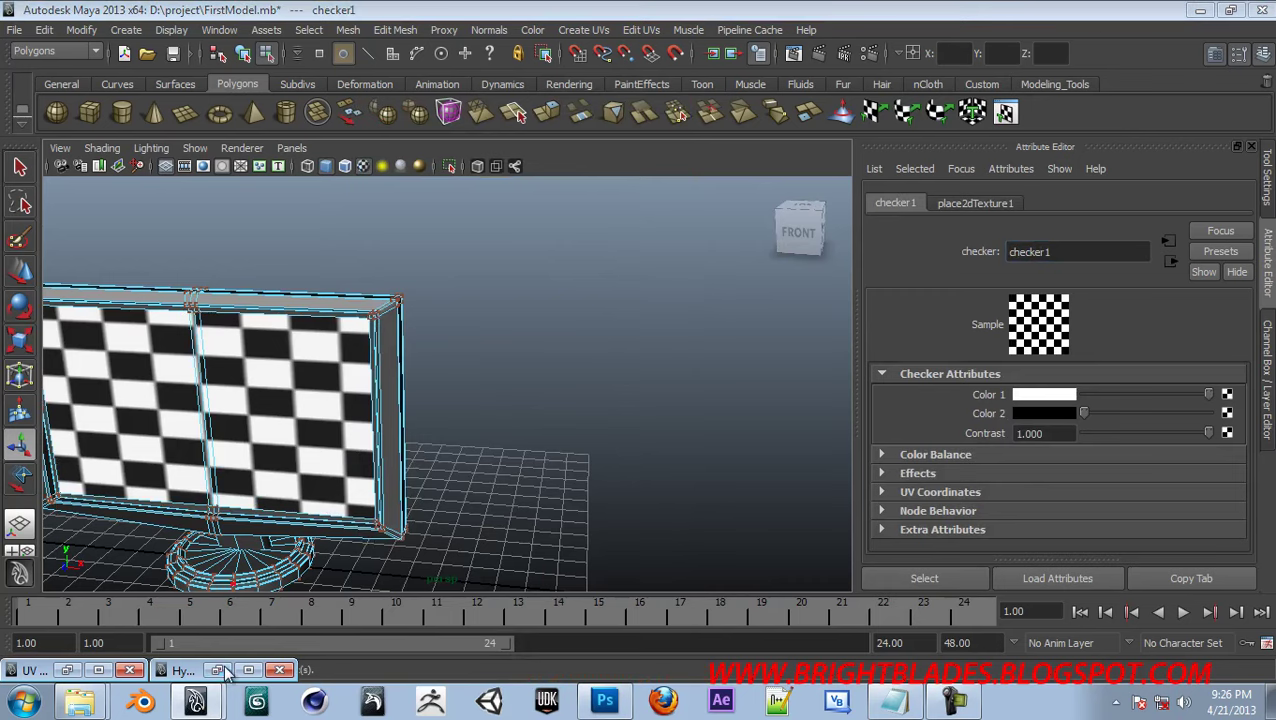
# Select the monitor's front and left screen faces with the UV editor showing
pyautogui.click(688, 100)
pyautogui.click(67, 670)
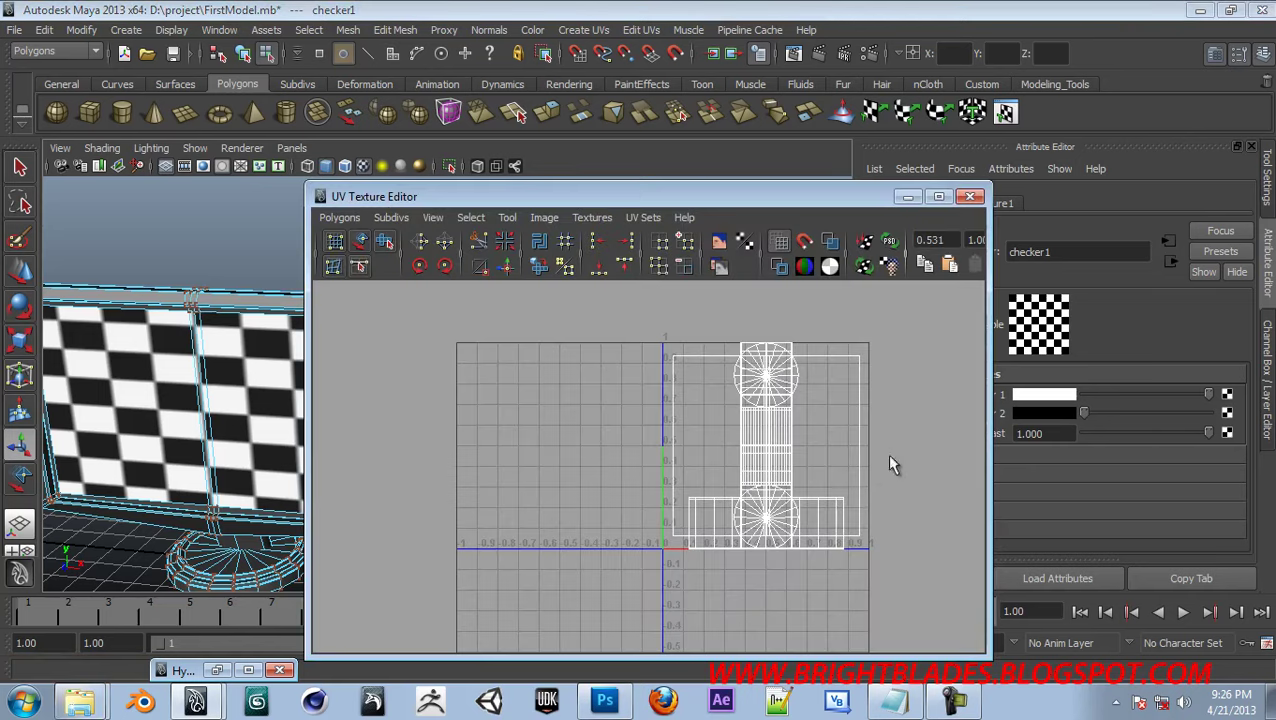
pyautogui.moveTo(214, 399); pyautogui.dragTo(255, 403, button='right')
pyautogui.click(255, 403)
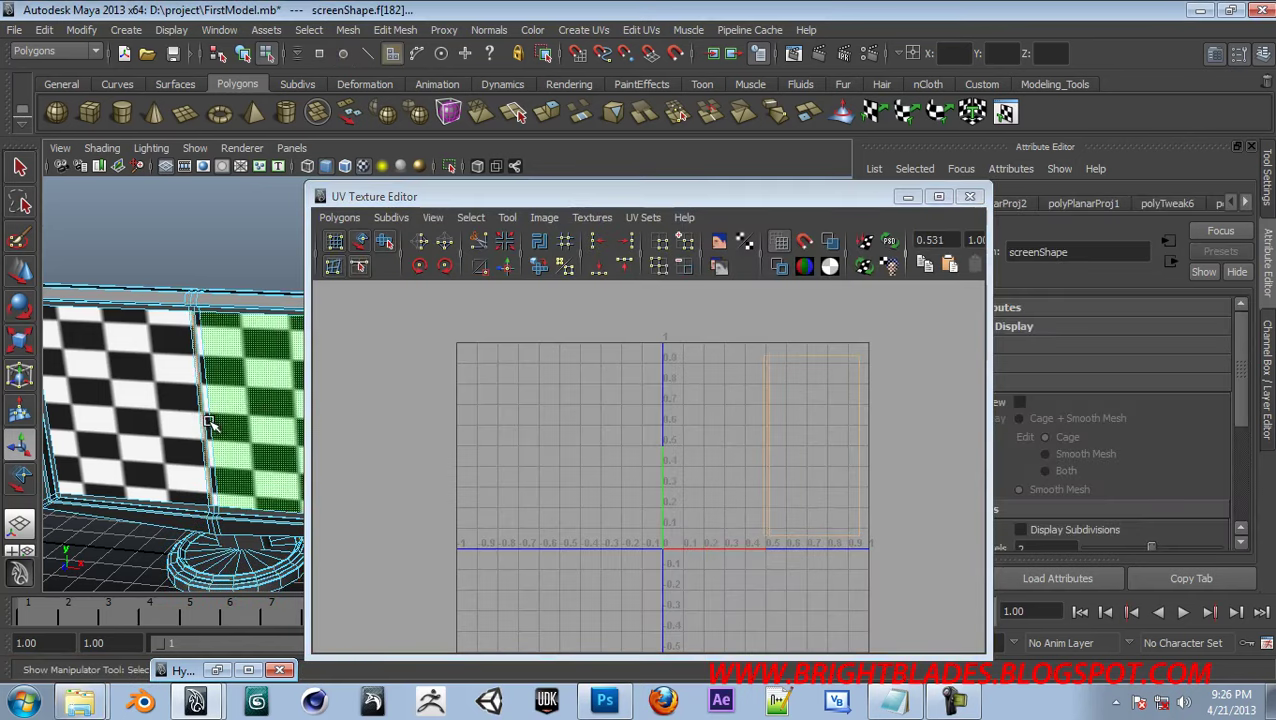
pyautogui.keyDown('shift'); pyautogui.click(152, 420); pyautogui.keyUp('shift')
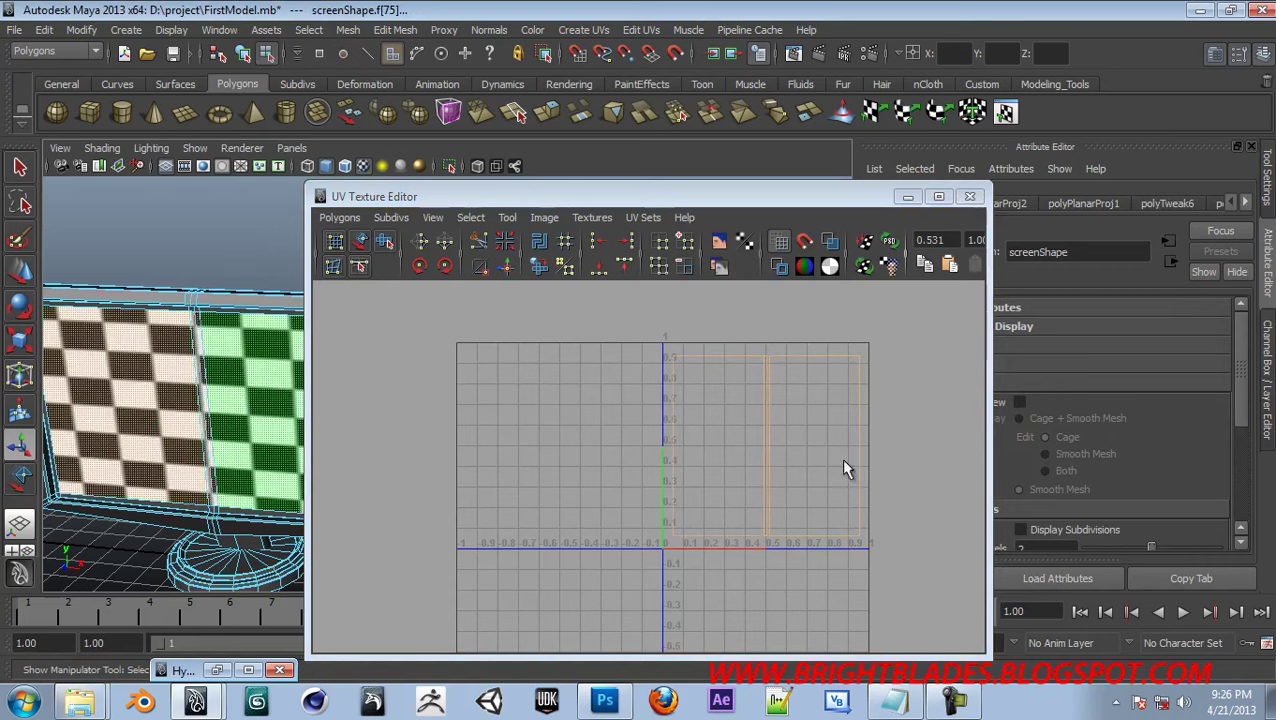
pyautogui.click(781, 431)
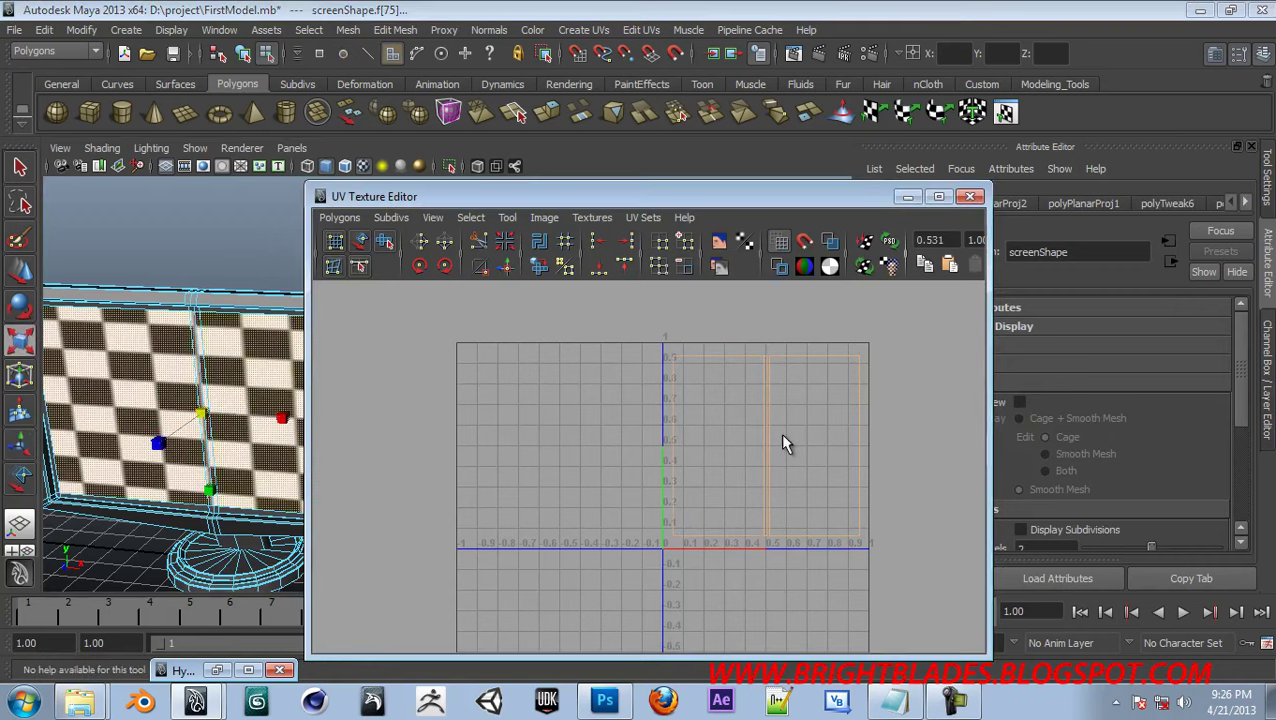
# Move the screen UV shell aside and push the stand's UV shells below the 0–1 square
pyautogui.click(507, 217)
pyautogui.click(532, 282)
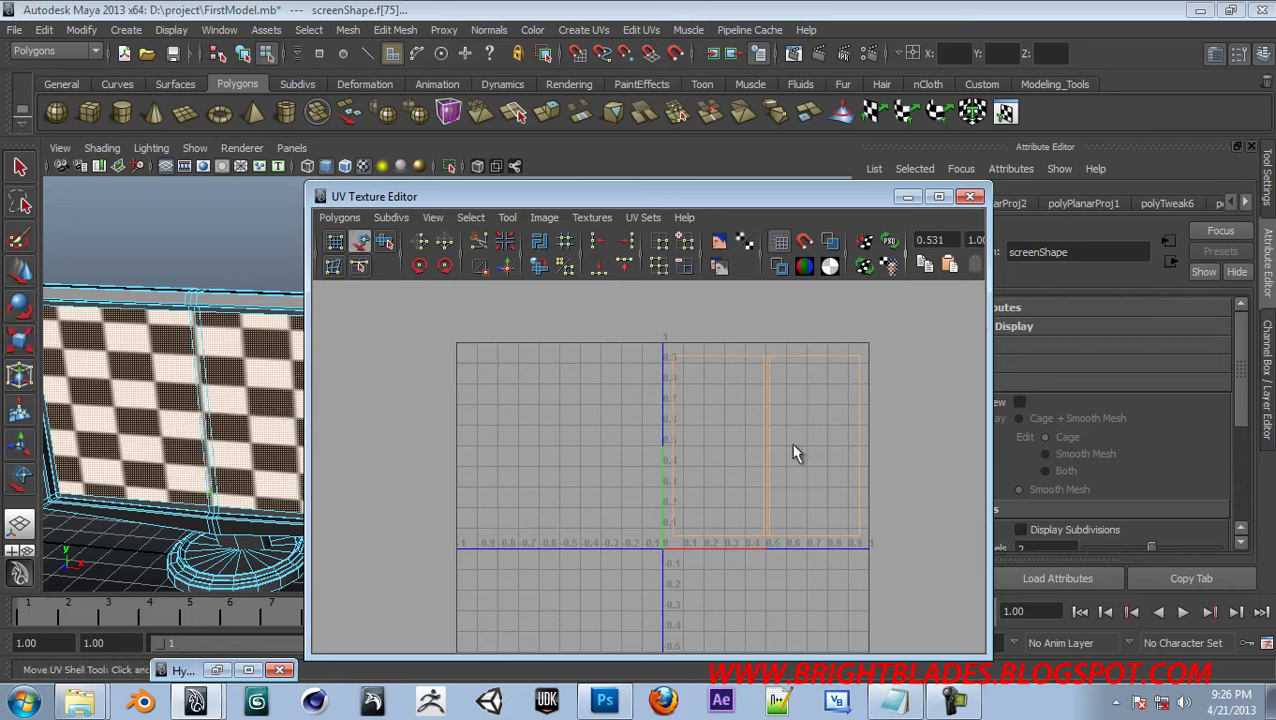
pyautogui.moveTo(921, 390); pyautogui.dragTo(641, 505)
pyautogui.moveTo(868, 500); pyautogui.dragTo(837, 558)
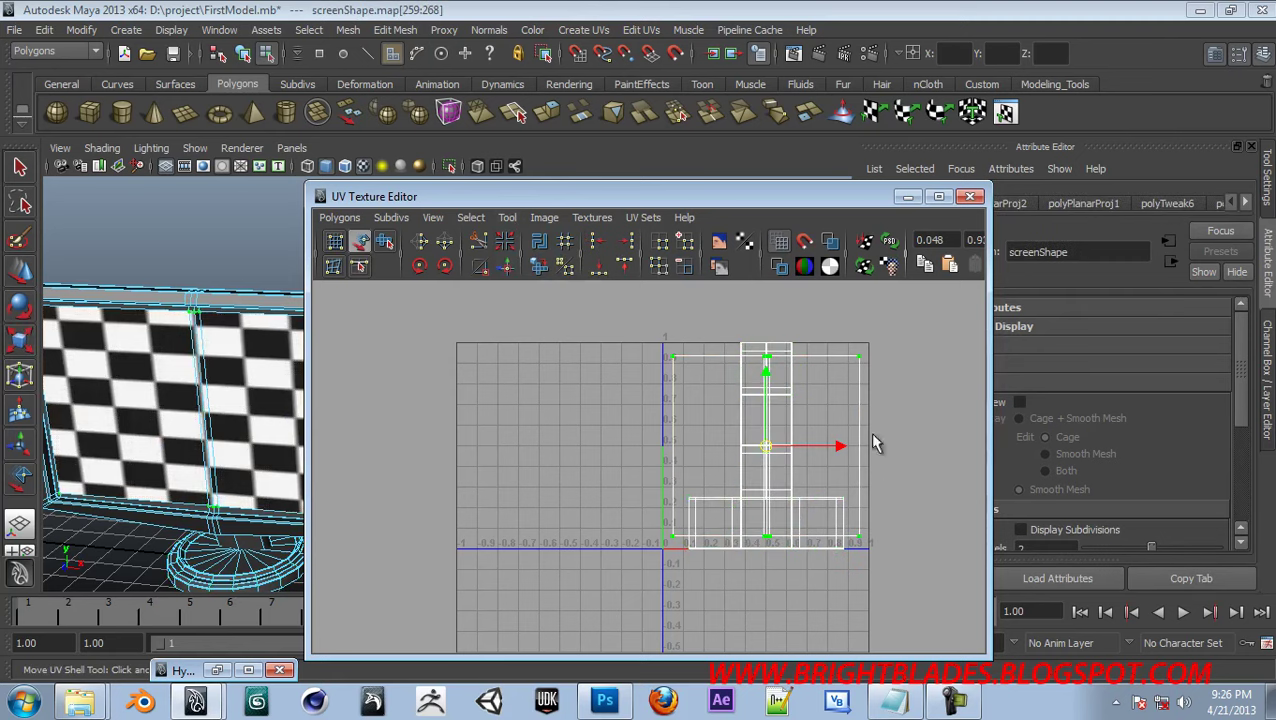
pyautogui.moveTo(840, 449); pyautogui.dragTo(636, 450)
pyautogui.moveTo(700, 352); pyautogui.dragTo(740, 415)
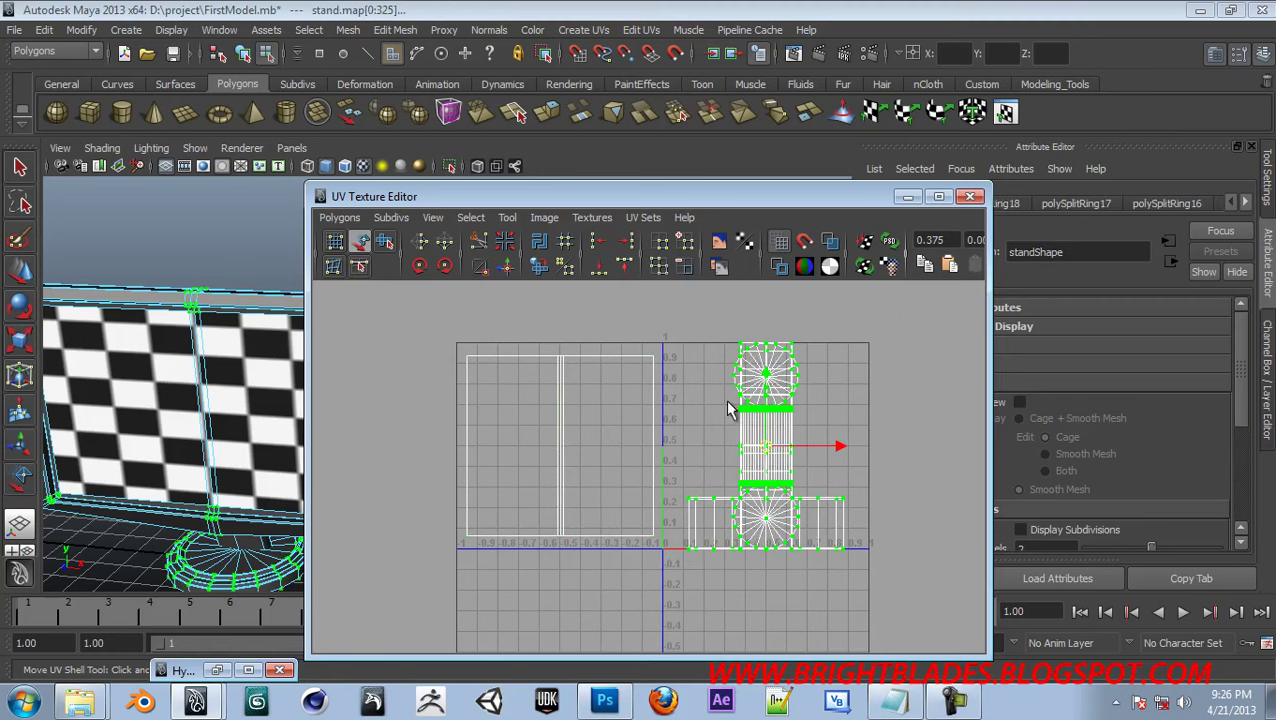
pyautogui.moveTo(766, 462); pyautogui.dragTo(756, 673)
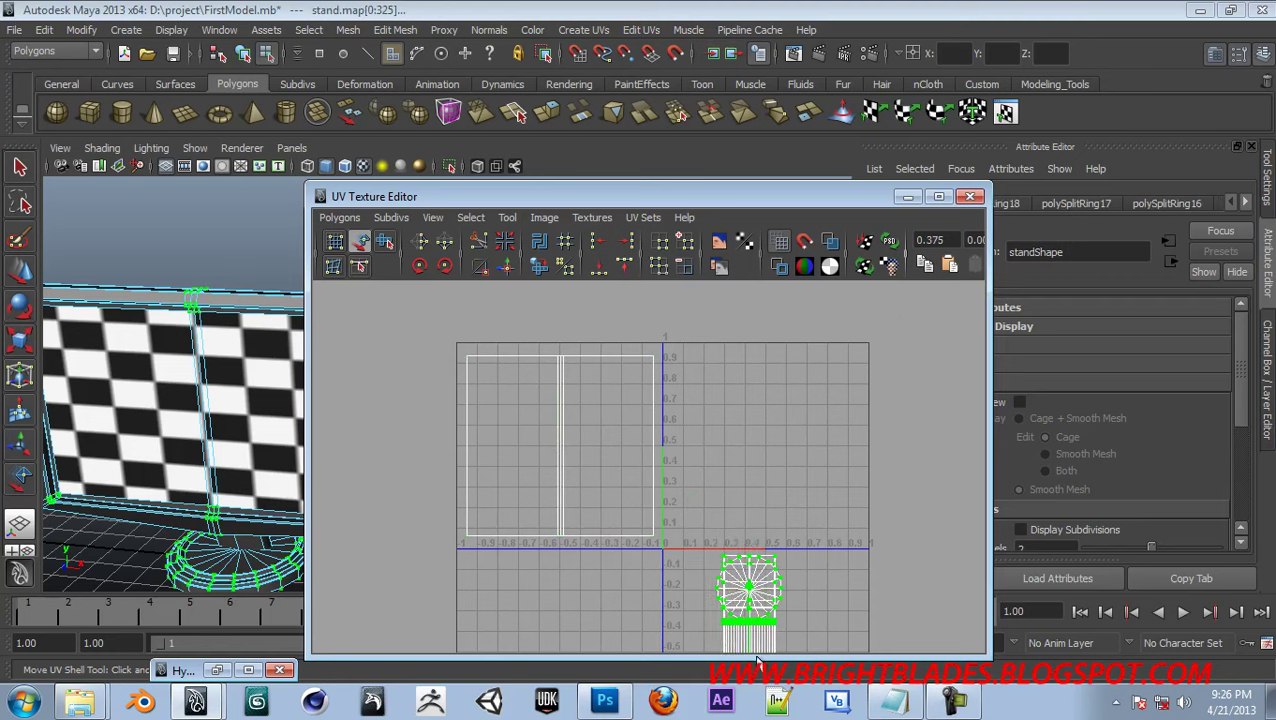
# Move the screen UV shell into the 0–1 square and scale it to fit
pyautogui.click(545, 481)
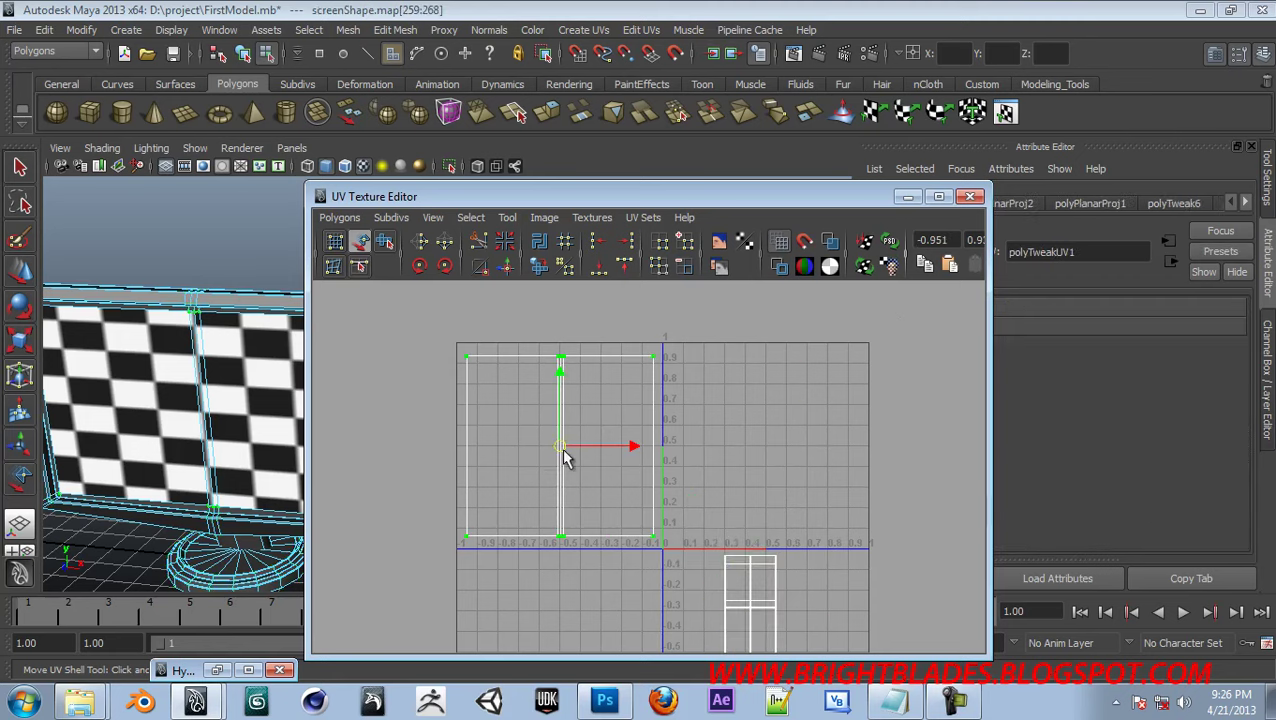
pyautogui.moveTo(561, 450); pyautogui.dragTo(766, 450)
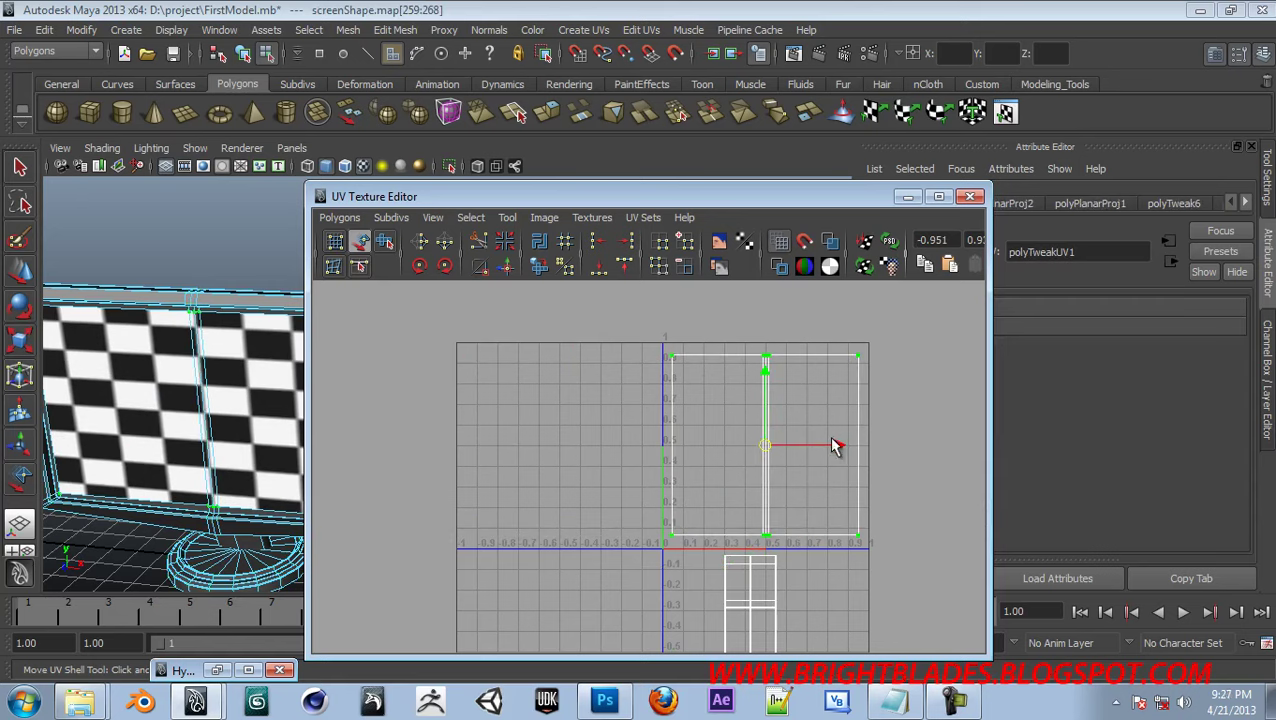
pyautogui.press('r')
pyautogui.moveTo(836, 446); pyautogui.dragTo(870, 452)
pyautogui.moveTo(766, 447); pyautogui.dragTo(743, 445)
# Export a 1024×1024 PNG UV snapshot named outUV2
pyautogui.click(336, 219)
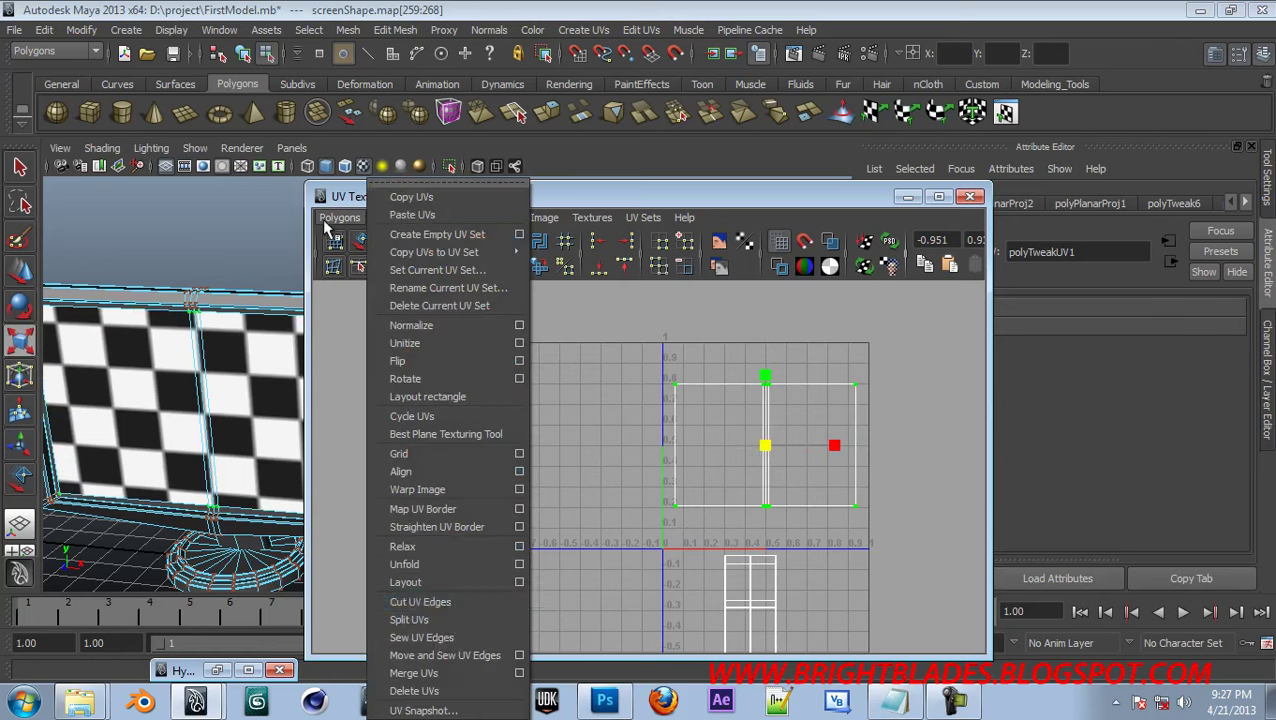
pyautogui.click(420, 710)
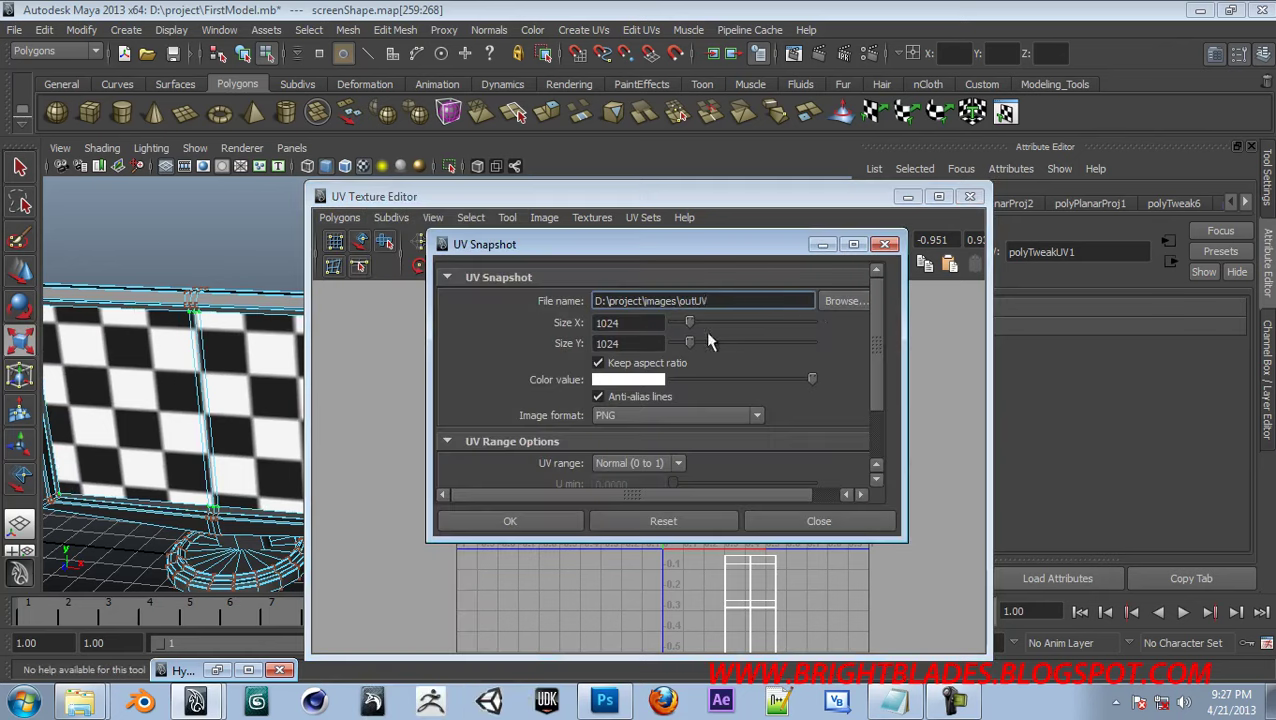
pyautogui.click(738, 300)
pyautogui.write('2')
pyautogui.click(529, 517)
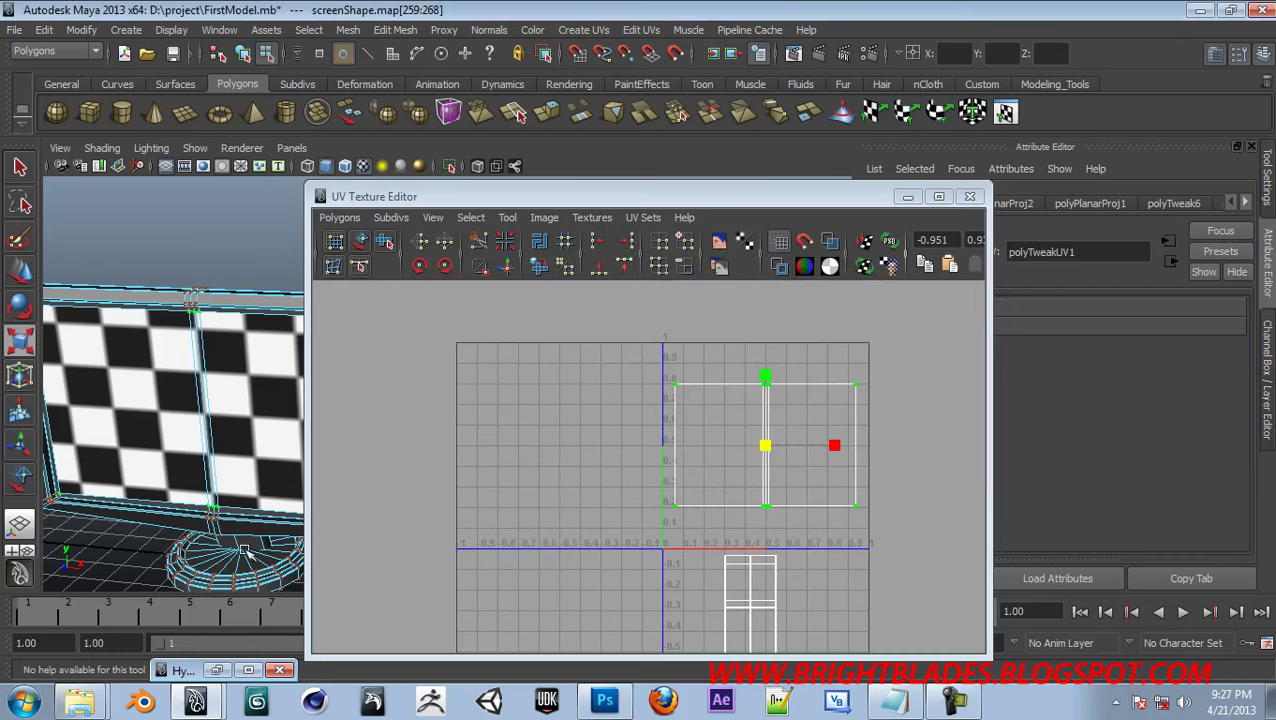
# Preview the exported outUV2.png, then drag it into Photoshop to open it
pyautogui.click(80, 700)
pyautogui.click(72, 660)
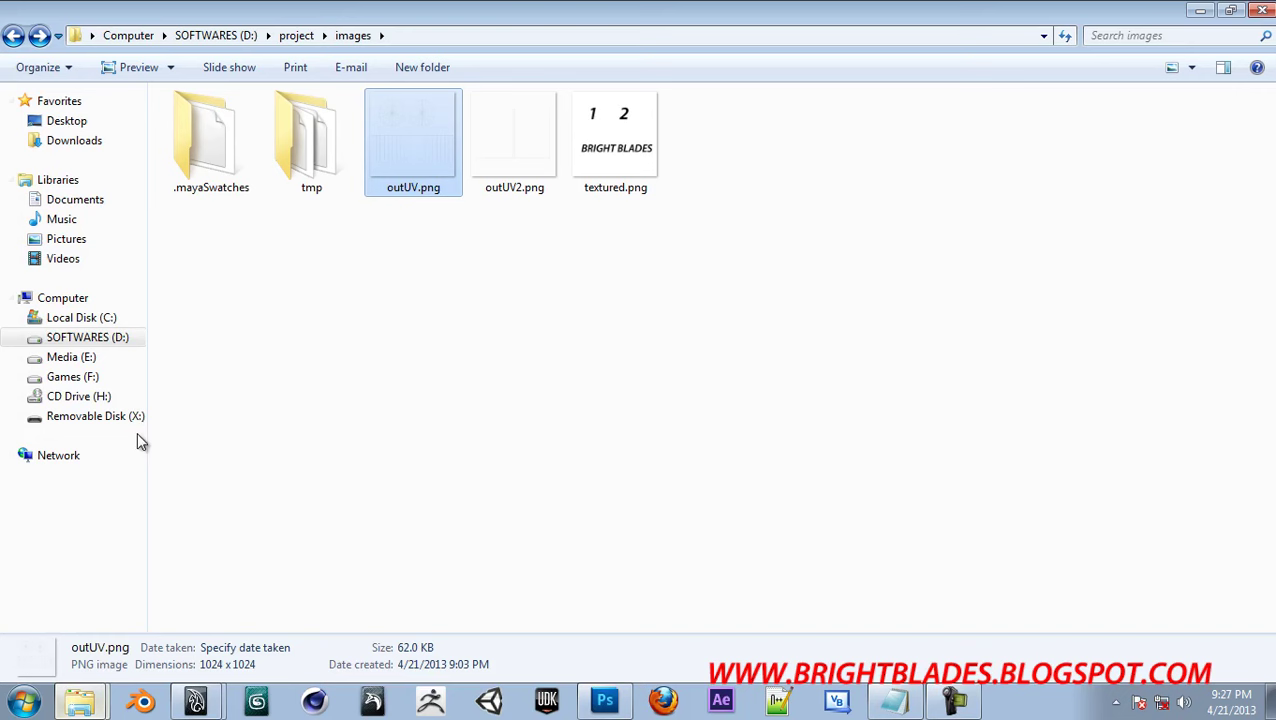
pyautogui.click(506, 170)
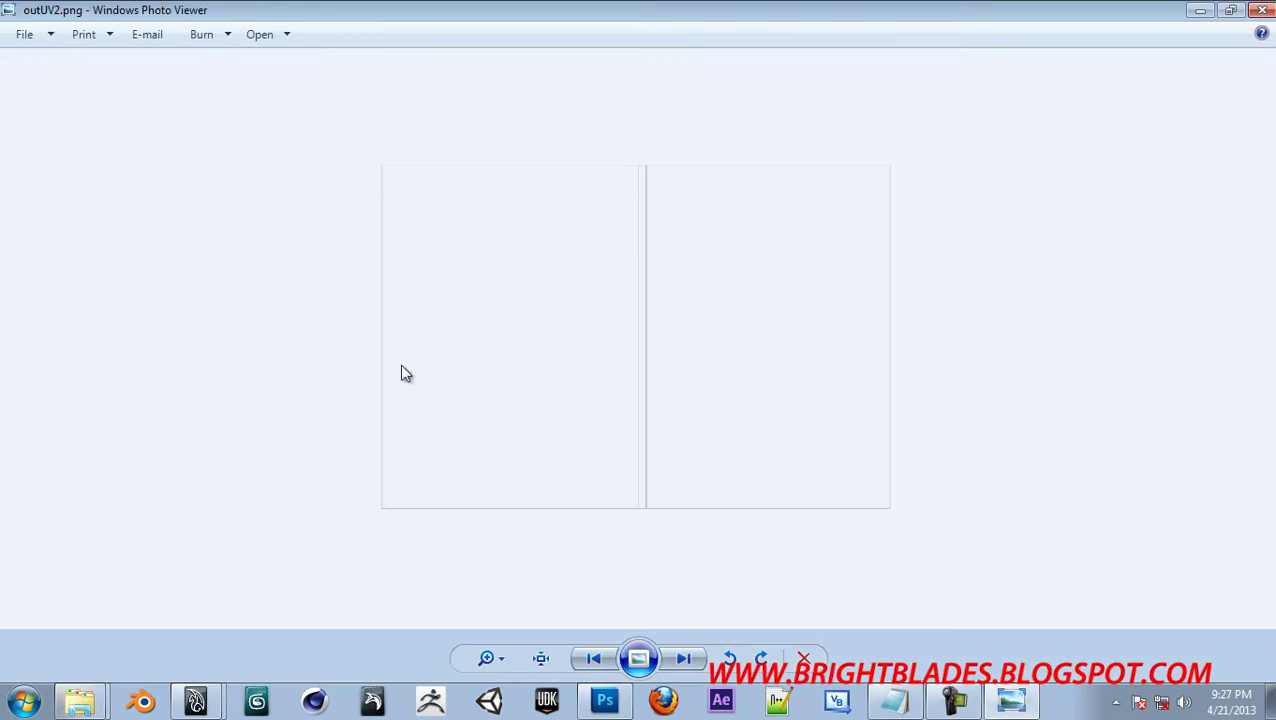
pyautogui.click(1264, 9)
pyautogui.moveTo(484, 148); pyautogui.dragTo(72, 594)
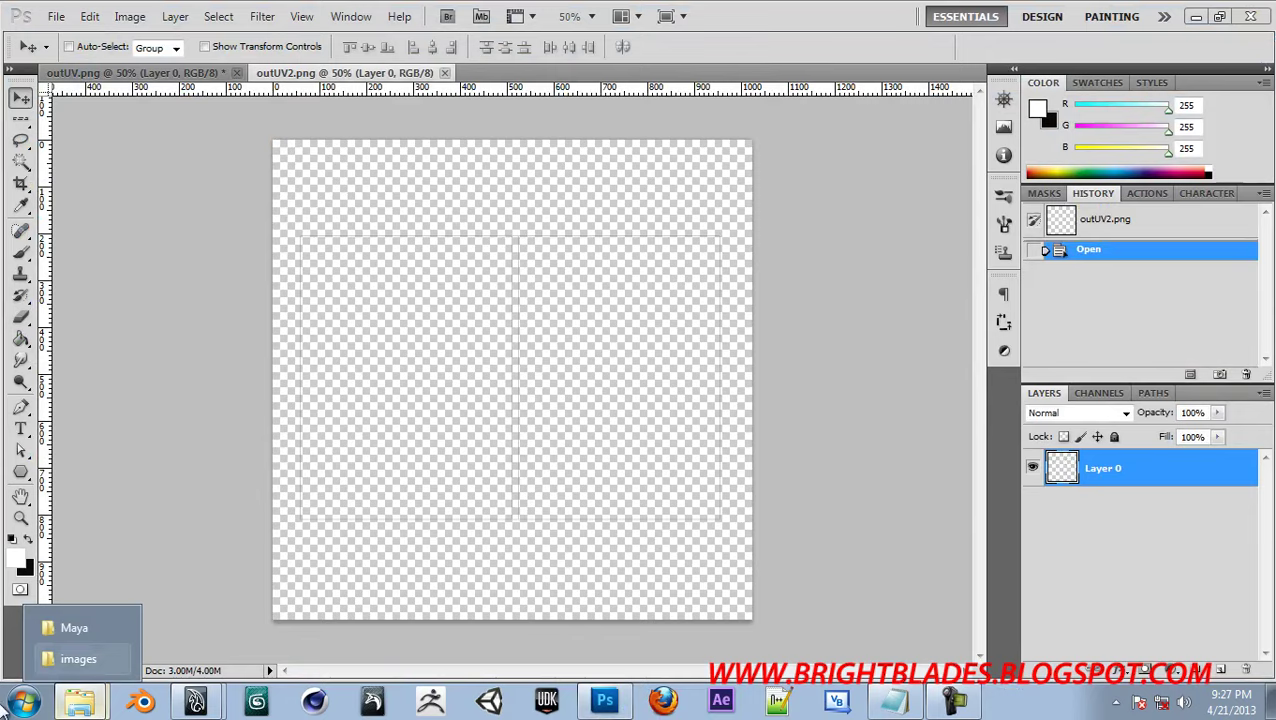
# From Media (E:) > PICTURES > Desktop Wallpapers, drag 3-D106V.JPG into the Photoshop document
pyautogui.click(22, 700)
pyautogui.click(469, 316)
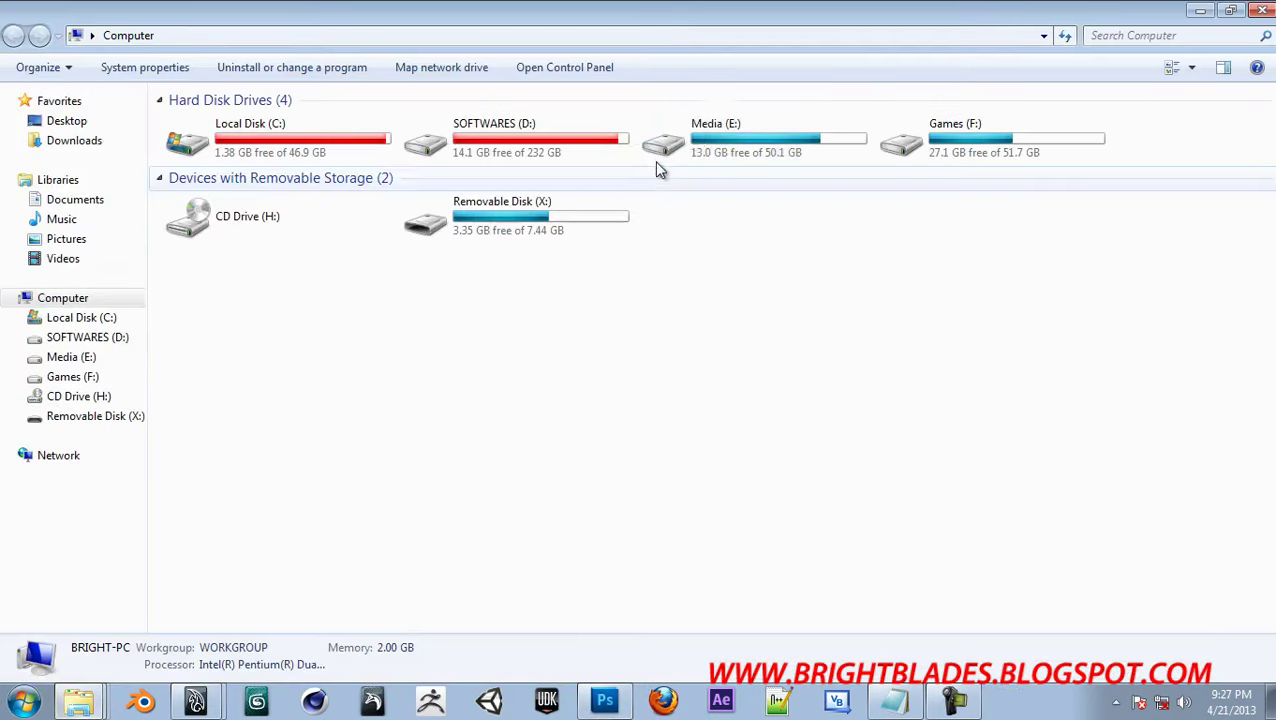
pyautogui.doubleClick(691, 135)
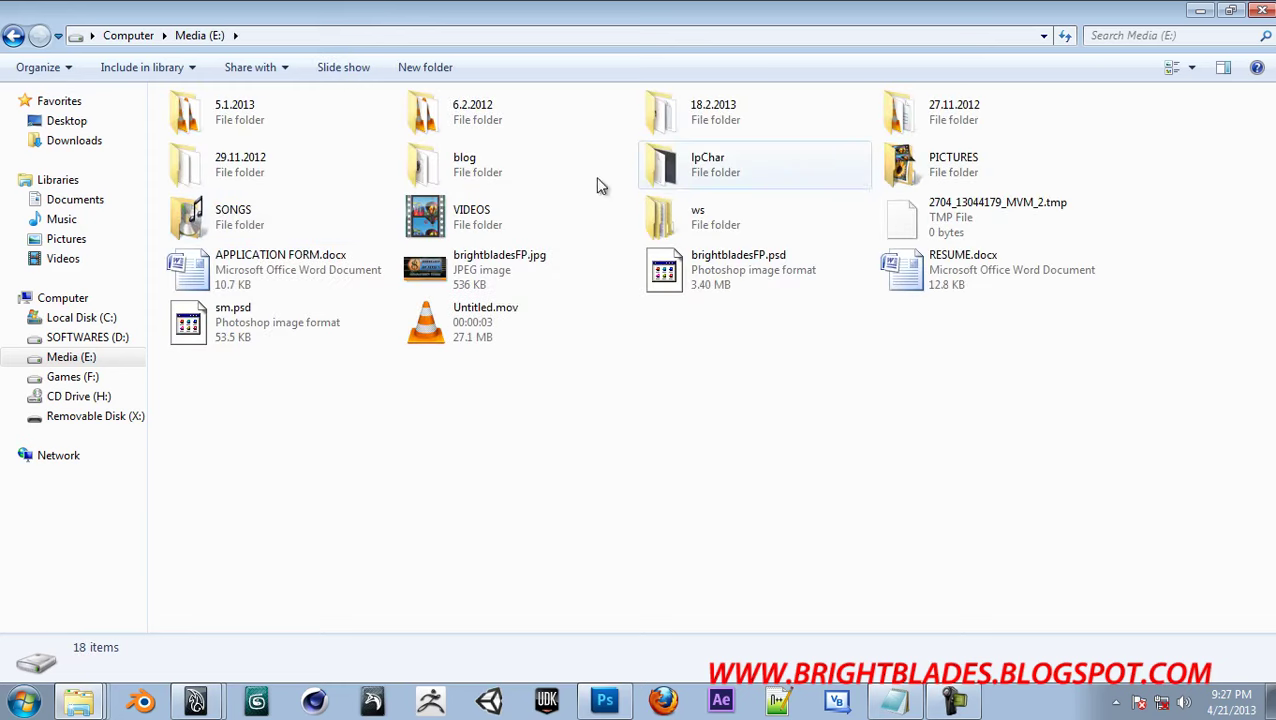
pyautogui.doubleClick(950, 175)
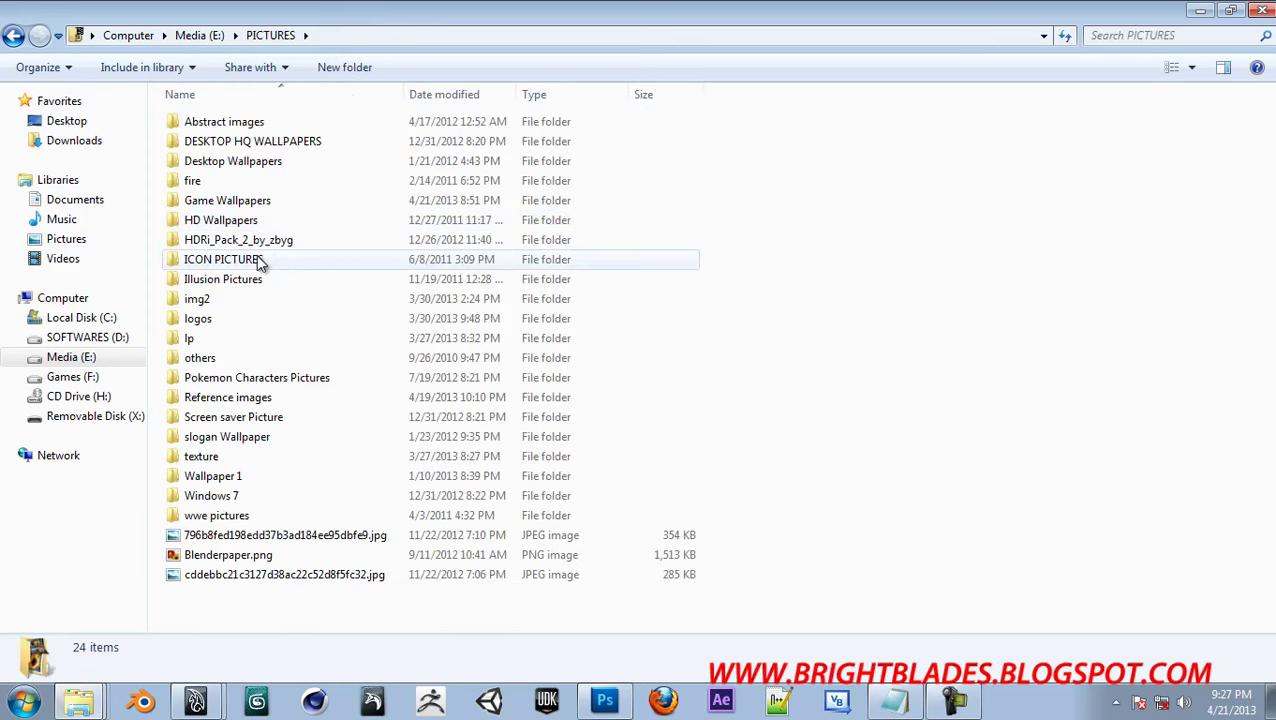
pyautogui.click(250, 259)
pyautogui.doubleClick(253, 282)
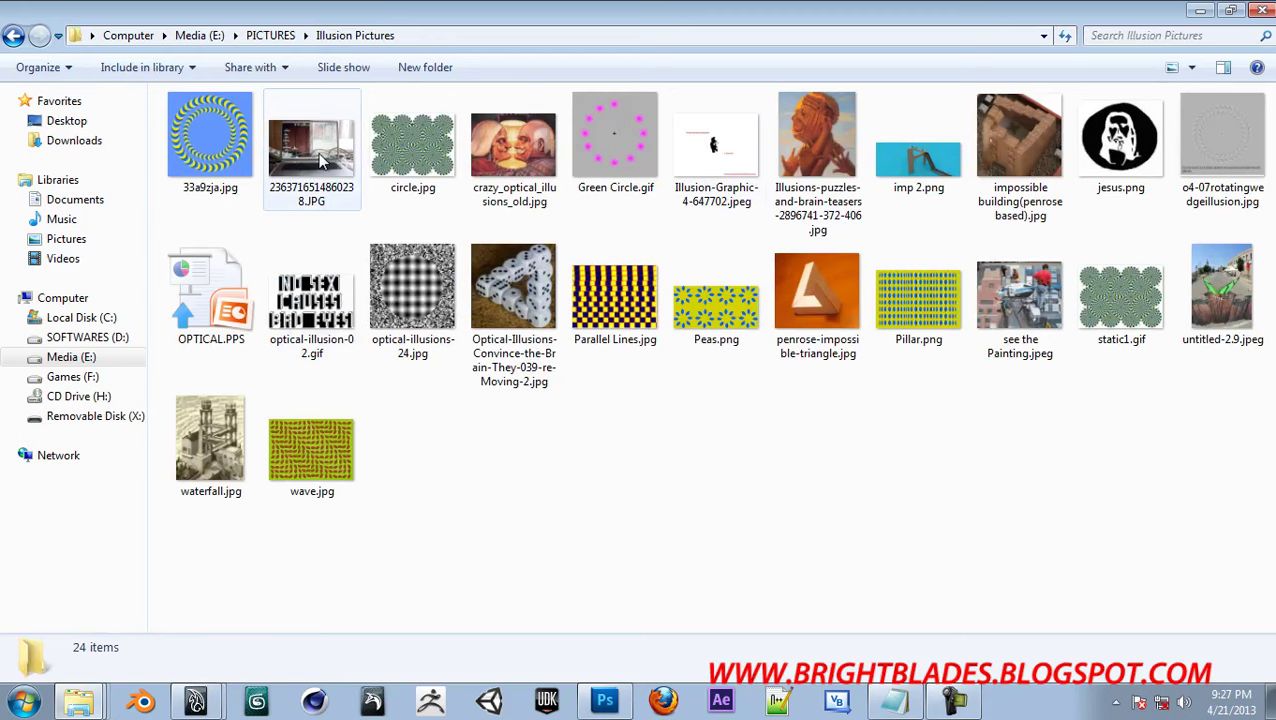
pyautogui.press('BackSpace')
pyautogui.doubleClick(283, 162)
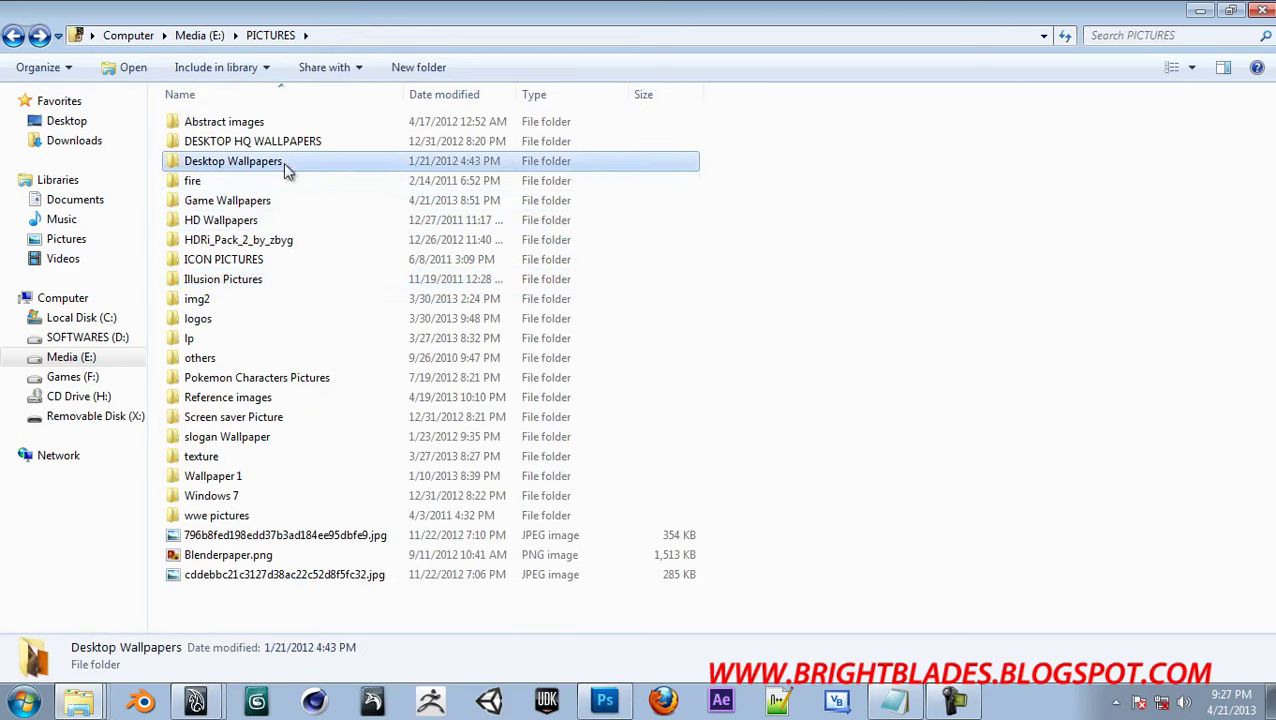
pyautogui.click(408, 240)
pyautogui.scroll(-1, 600, 600)
pyautogui.moveTo(606, 713); pyautogui.dragTo(686, 473)
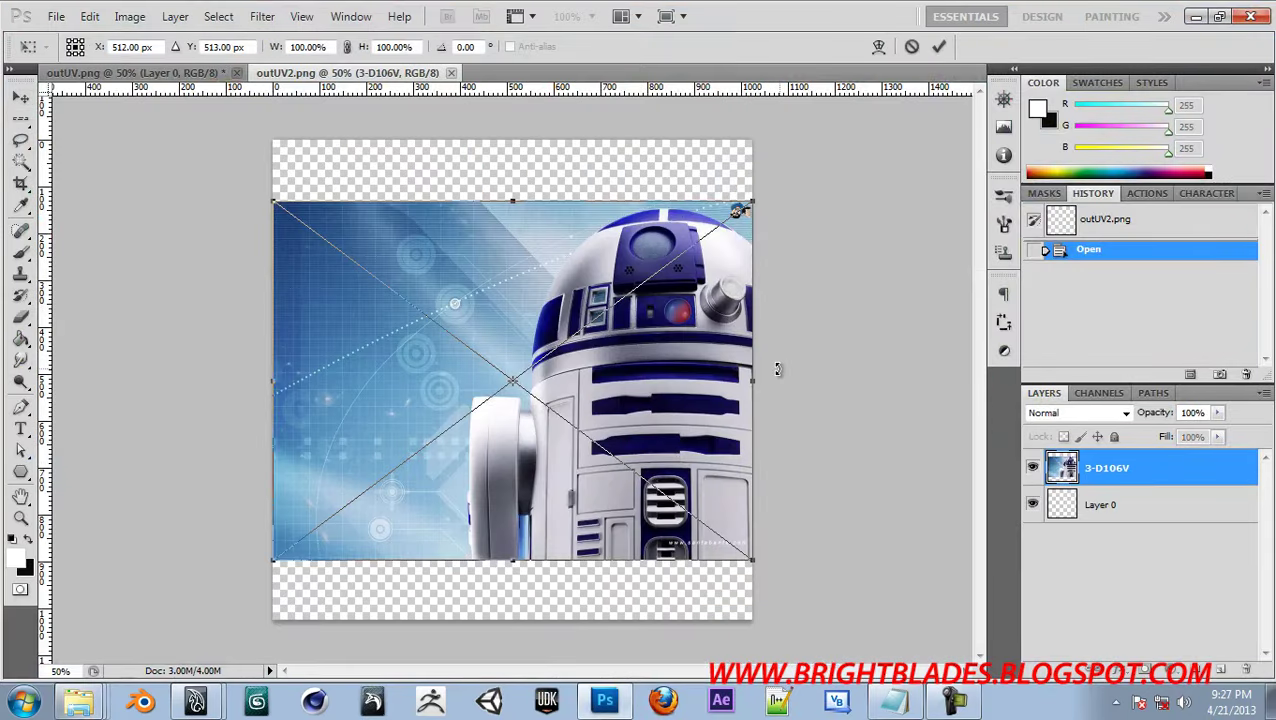
# Commit the R2-D2 placement, move the UV outline layer above it, and apply Lightness -100 twice
pyautogui.press('Return')
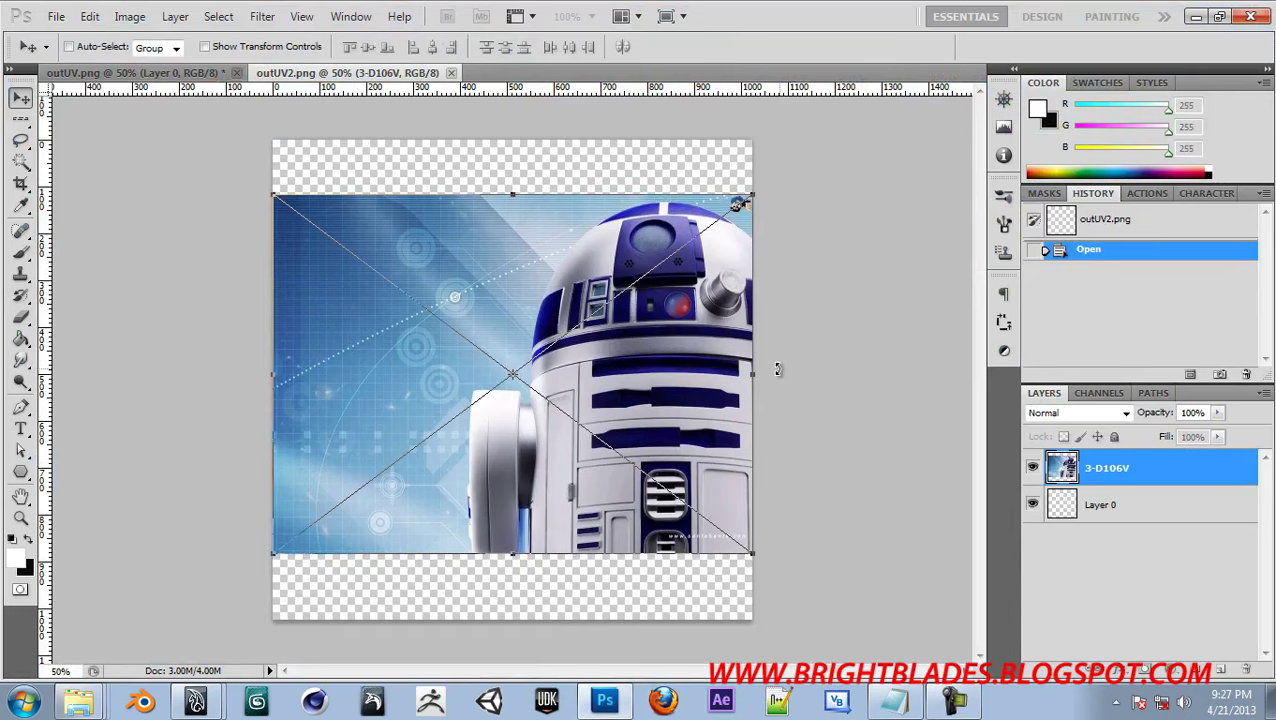
pyautogui.moveTo(1058, 514); pyautogui.dragTo(1102, 466)
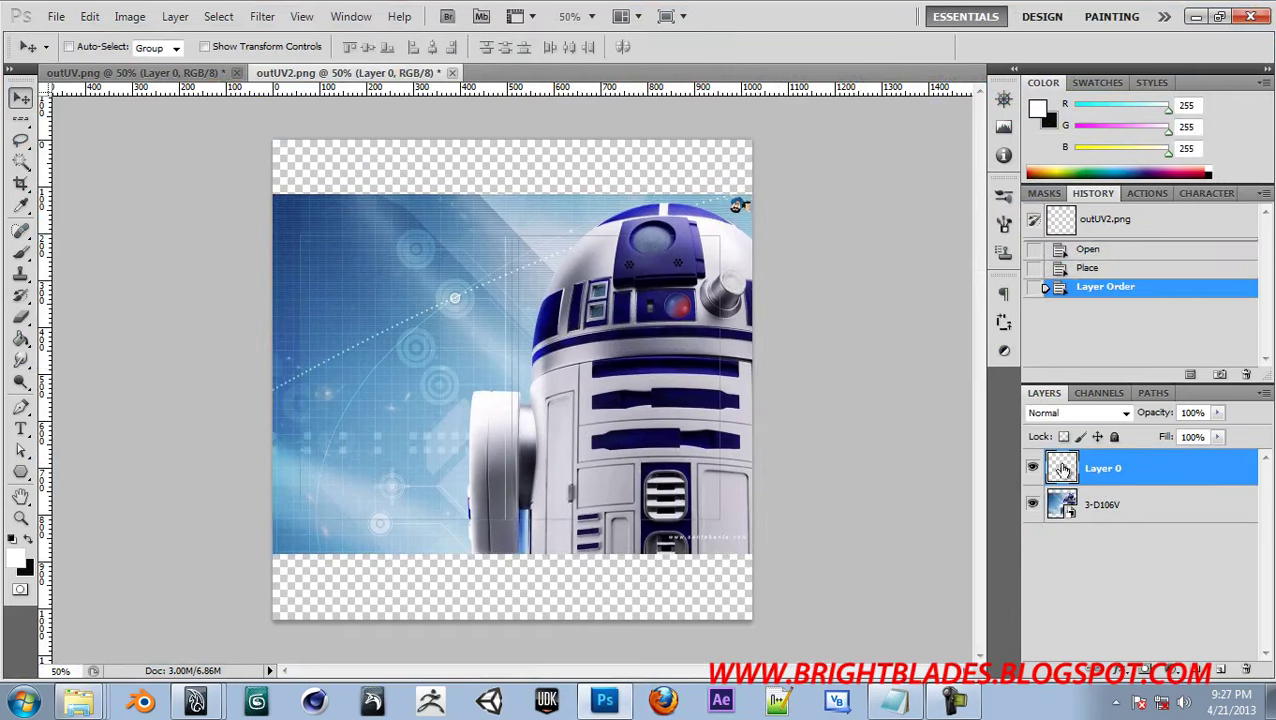
pyautogui.hotkey('ctrl', 'u')
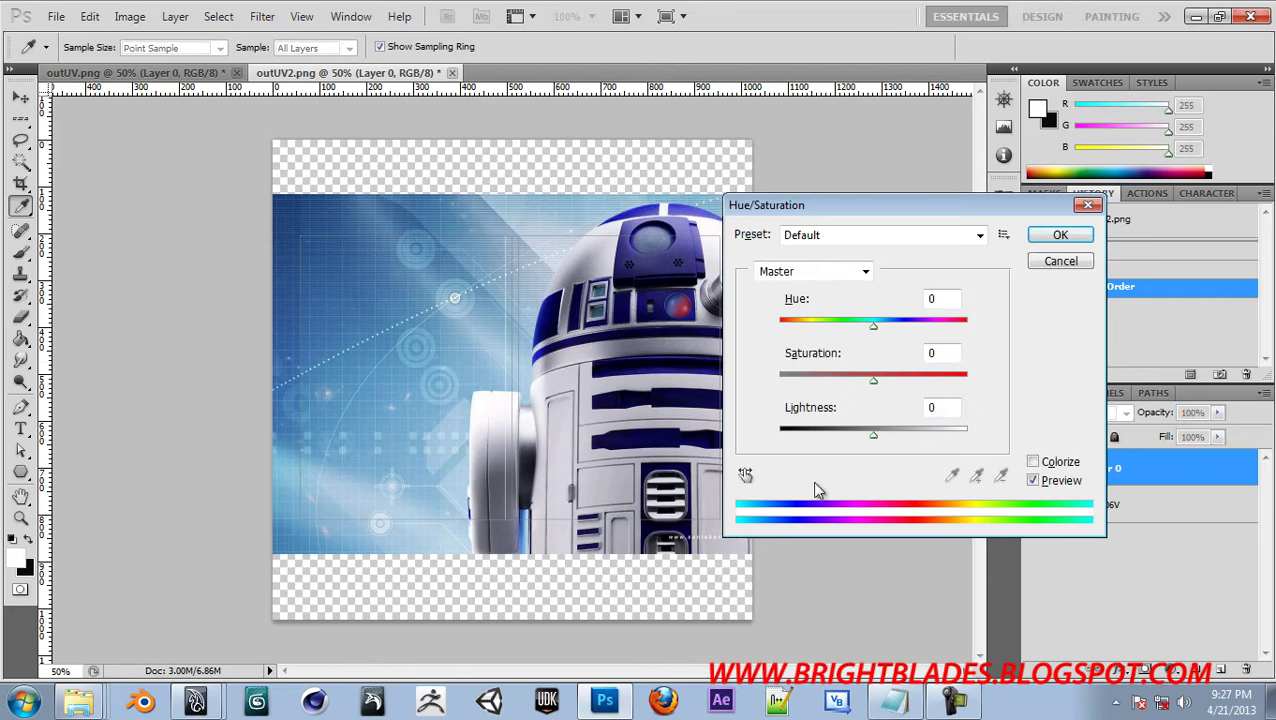
pyautogui.moveTo(875, 437); pyautogui.dragTo(772, 437)
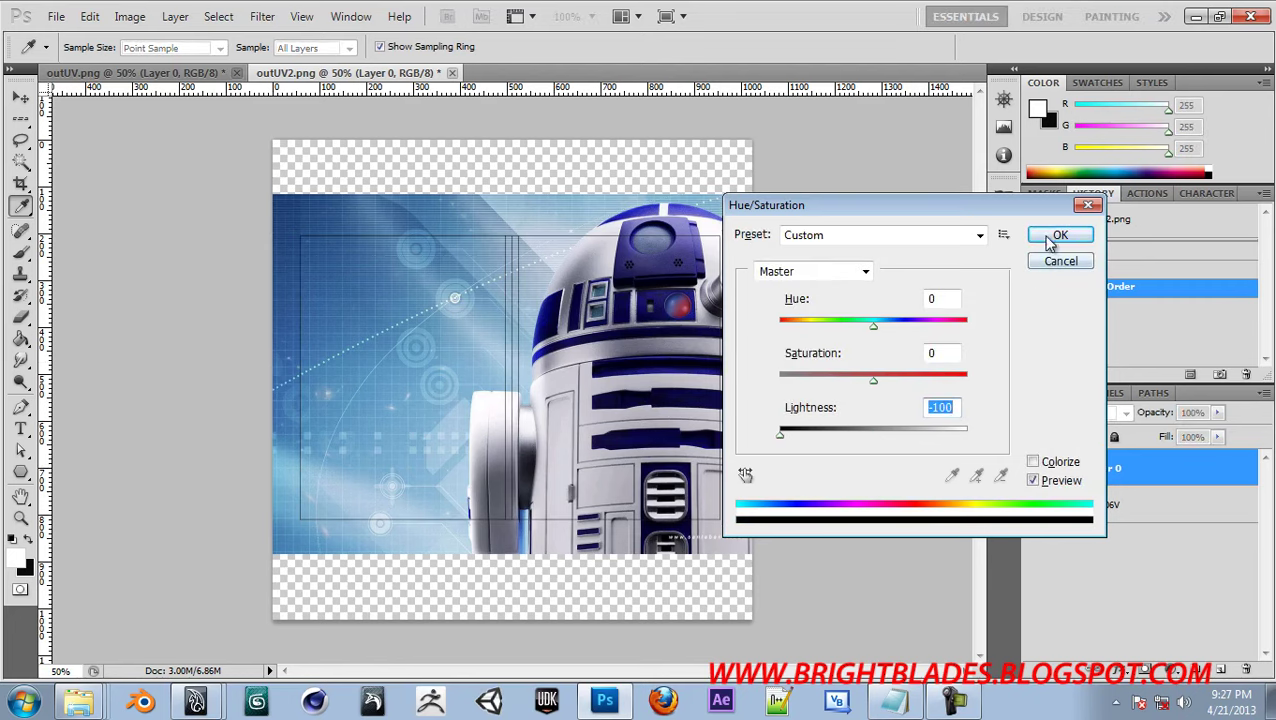
pyautogui.click(1055, 238)
pyautogui.hotkey('ctrl', 'u')
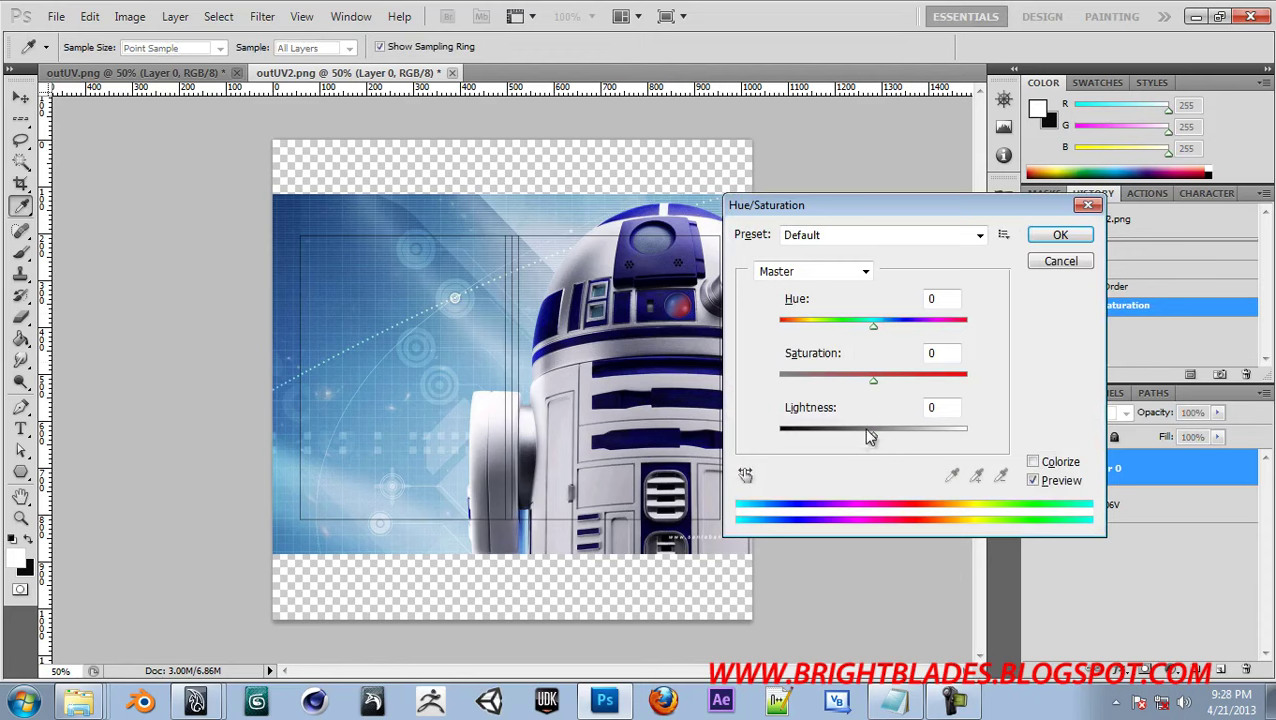
pyautogui.moveTo(875, 437); pyautogui.dragTo(772, 437)
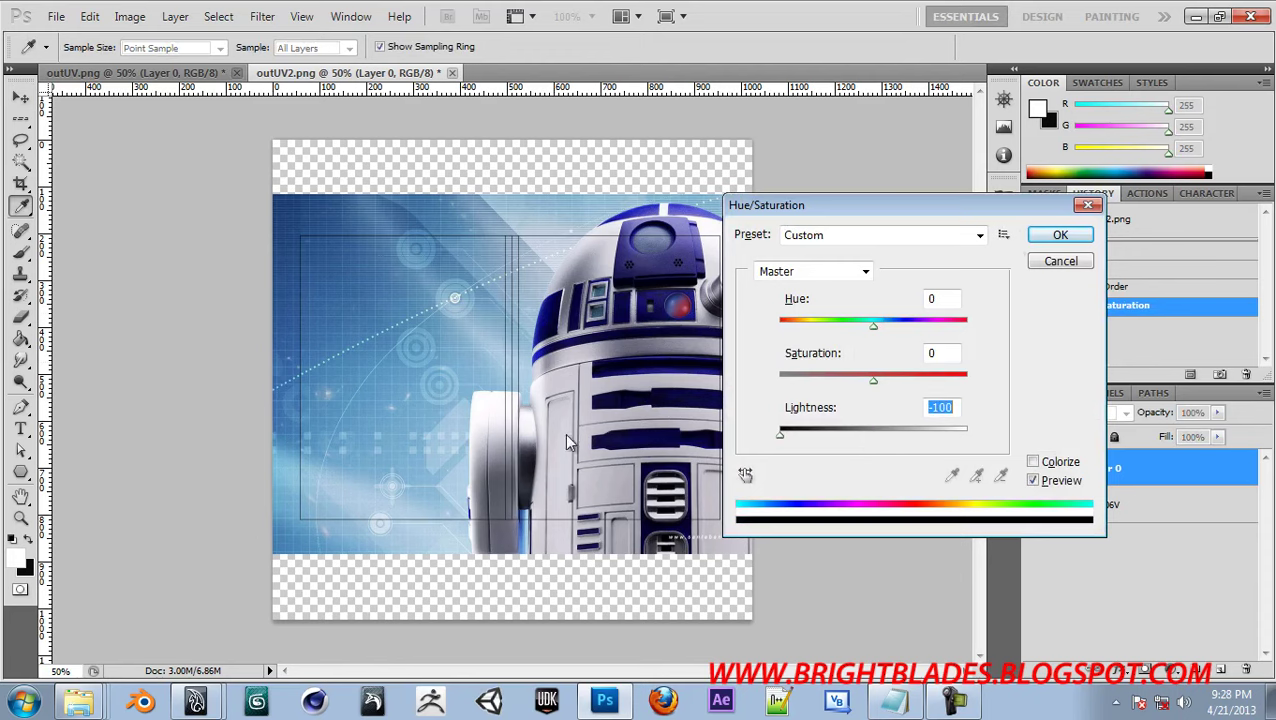
pyautogui.click(1058, 235)
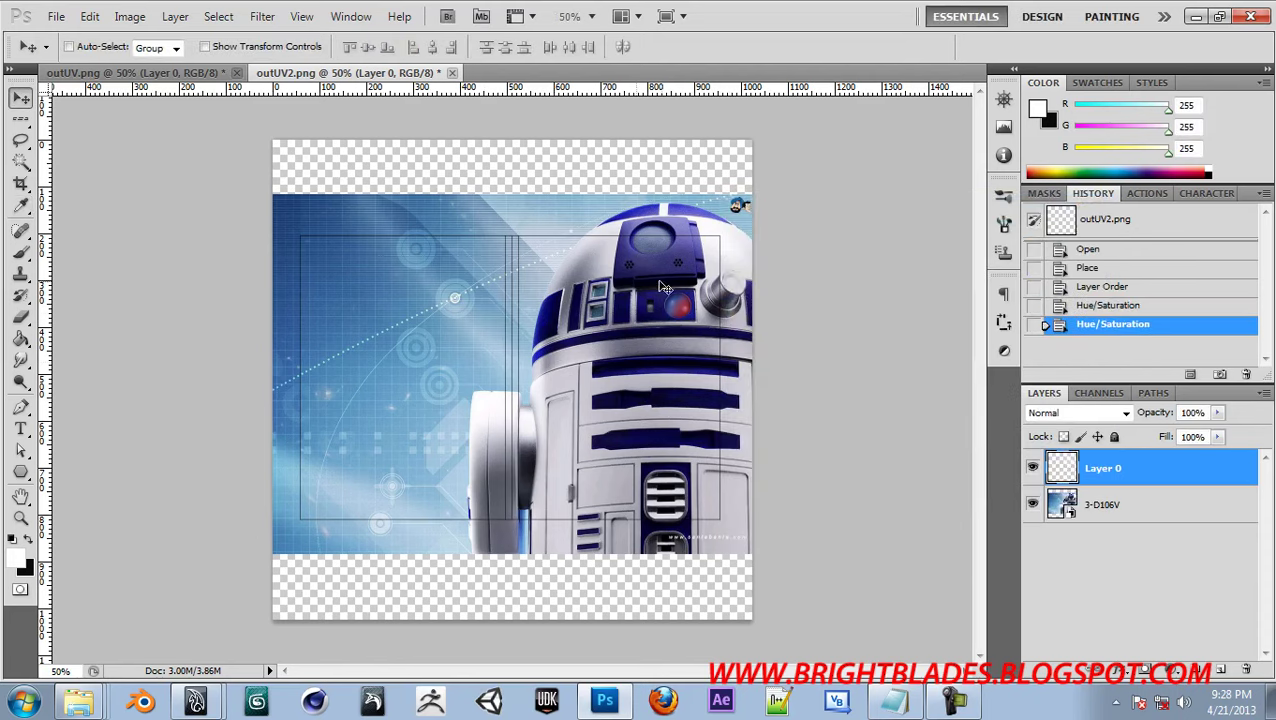
# Make the 3-D106V layer active and save the document as texter.psd
pyautogui.click(1106, 510)
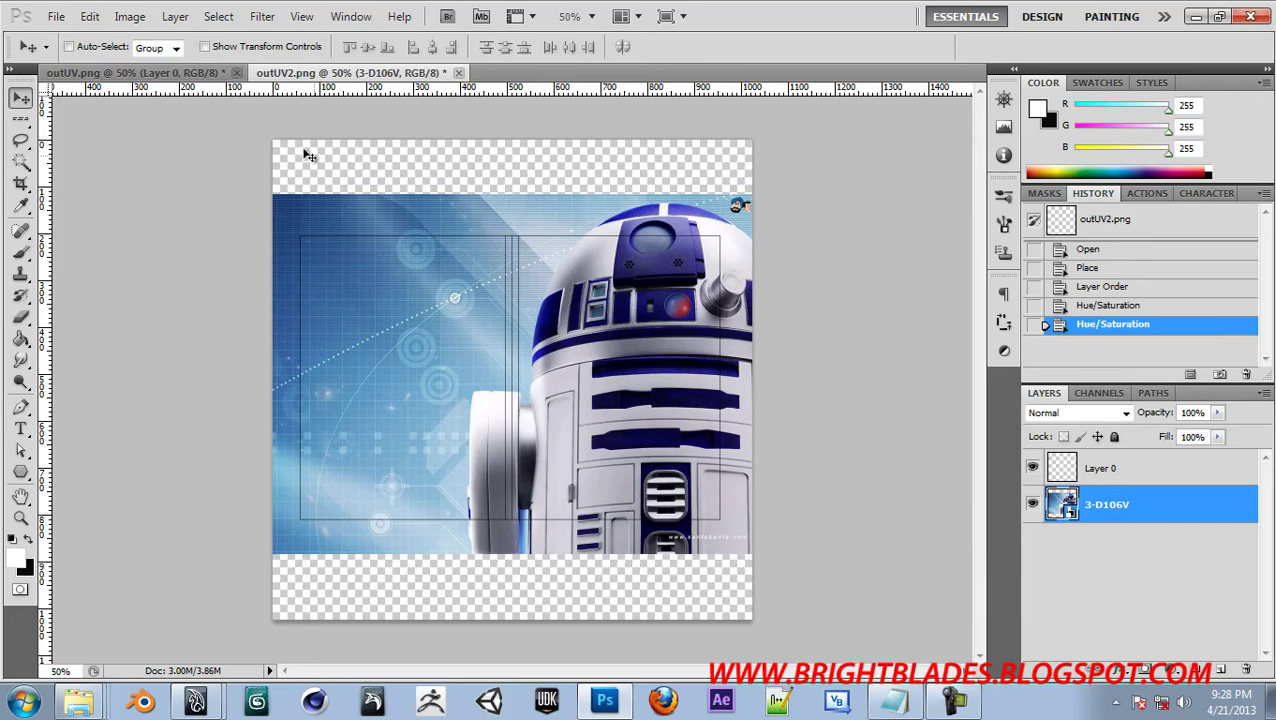
pyautogui.click(54, 16)
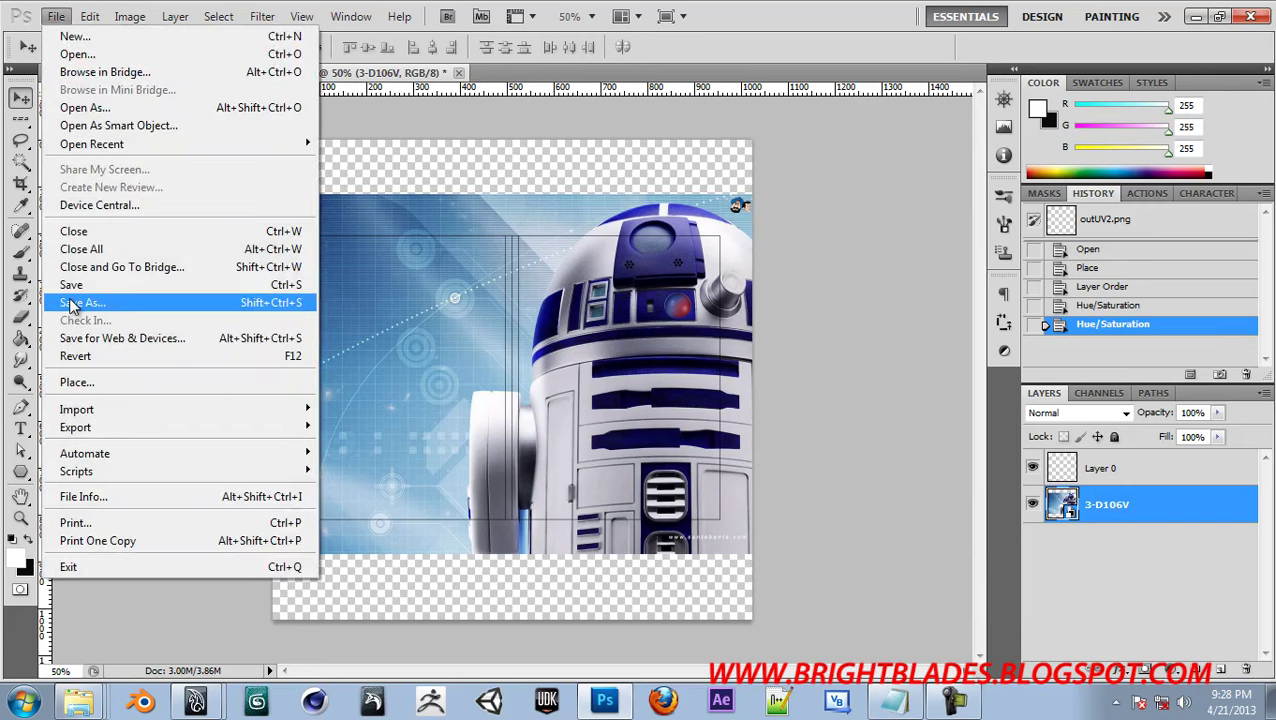
pyautogui.click(72, 303)
pyautogui.write('t')
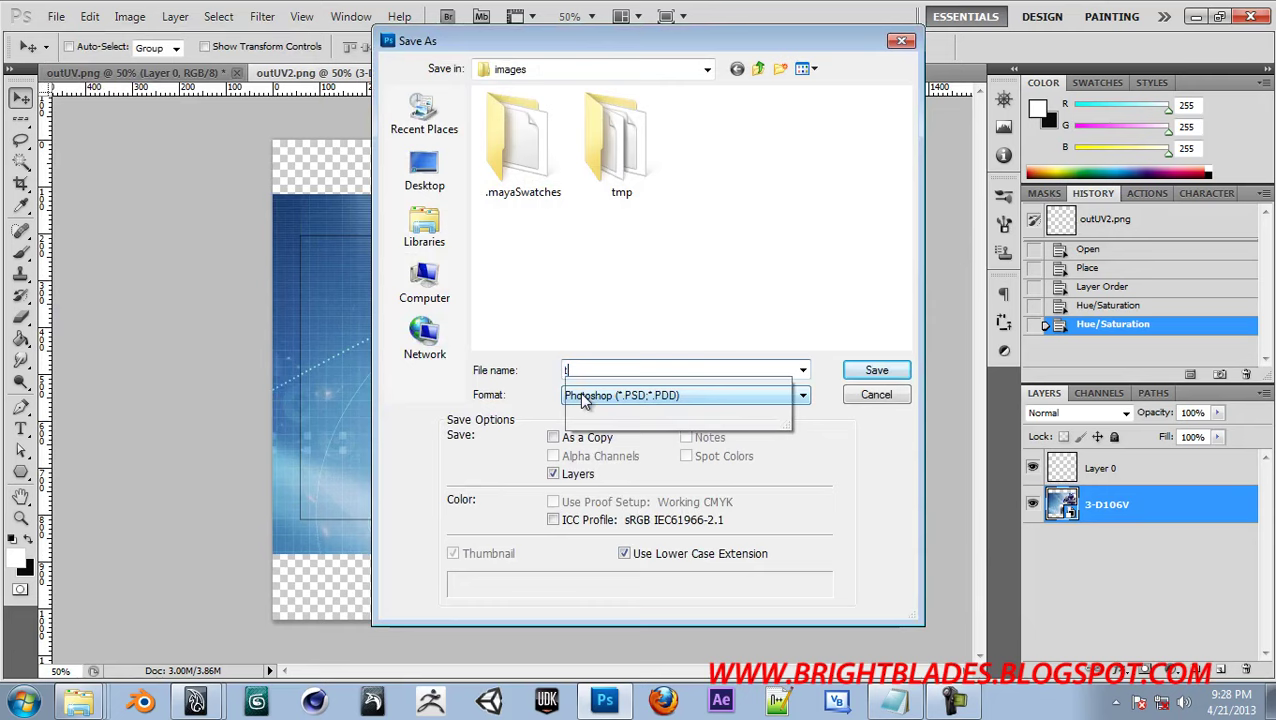
pyautogui.write('extur')
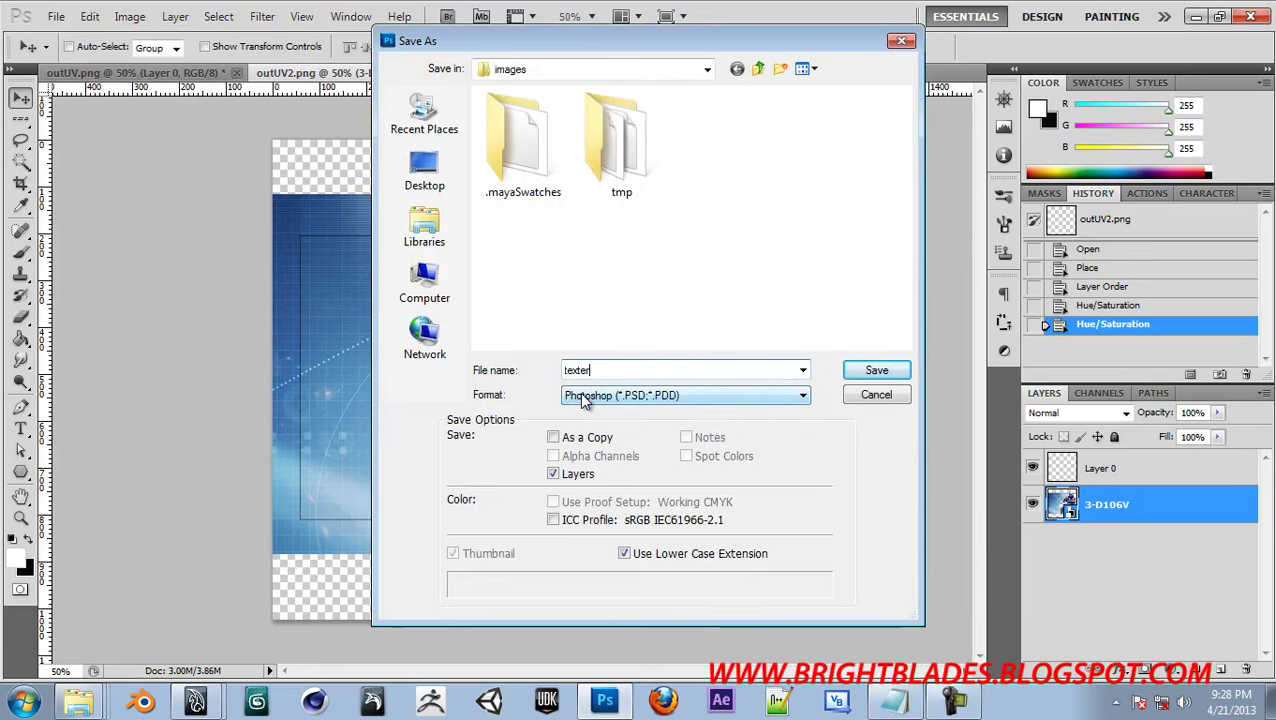
pyautogui.press('Return')
pyautogui.press('Return')
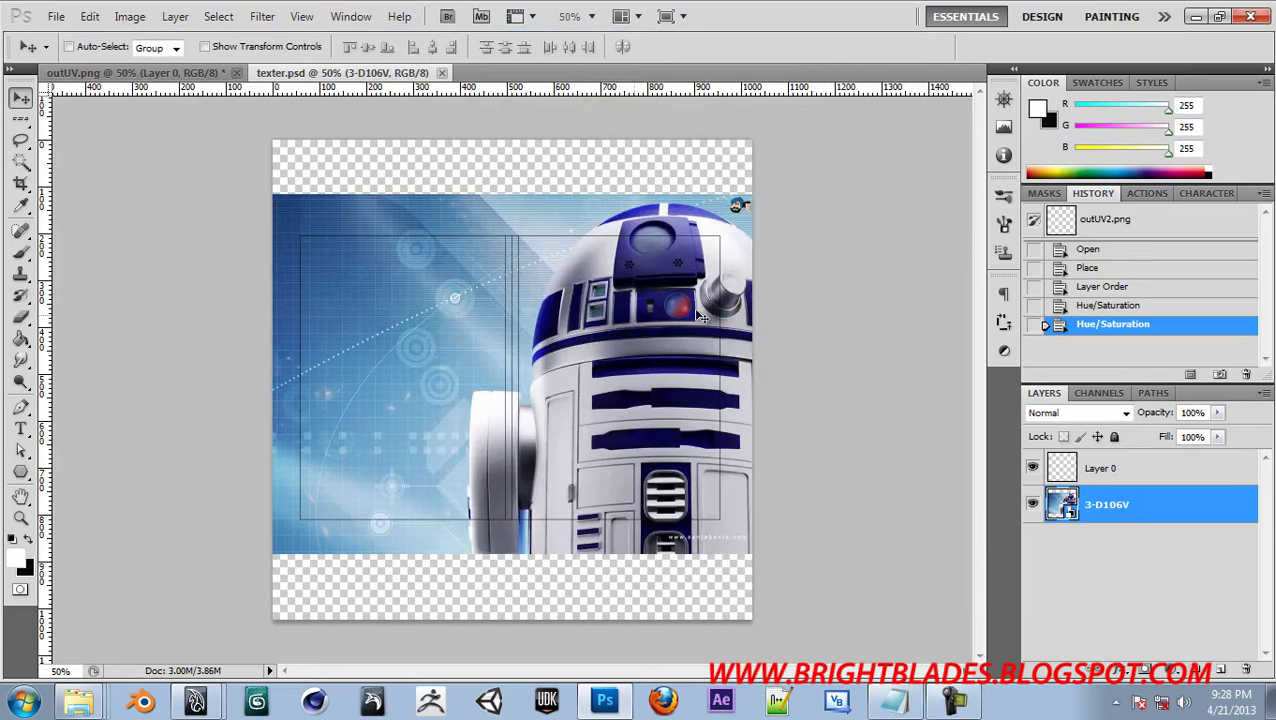
pyautogui.moveTo(198, 702)
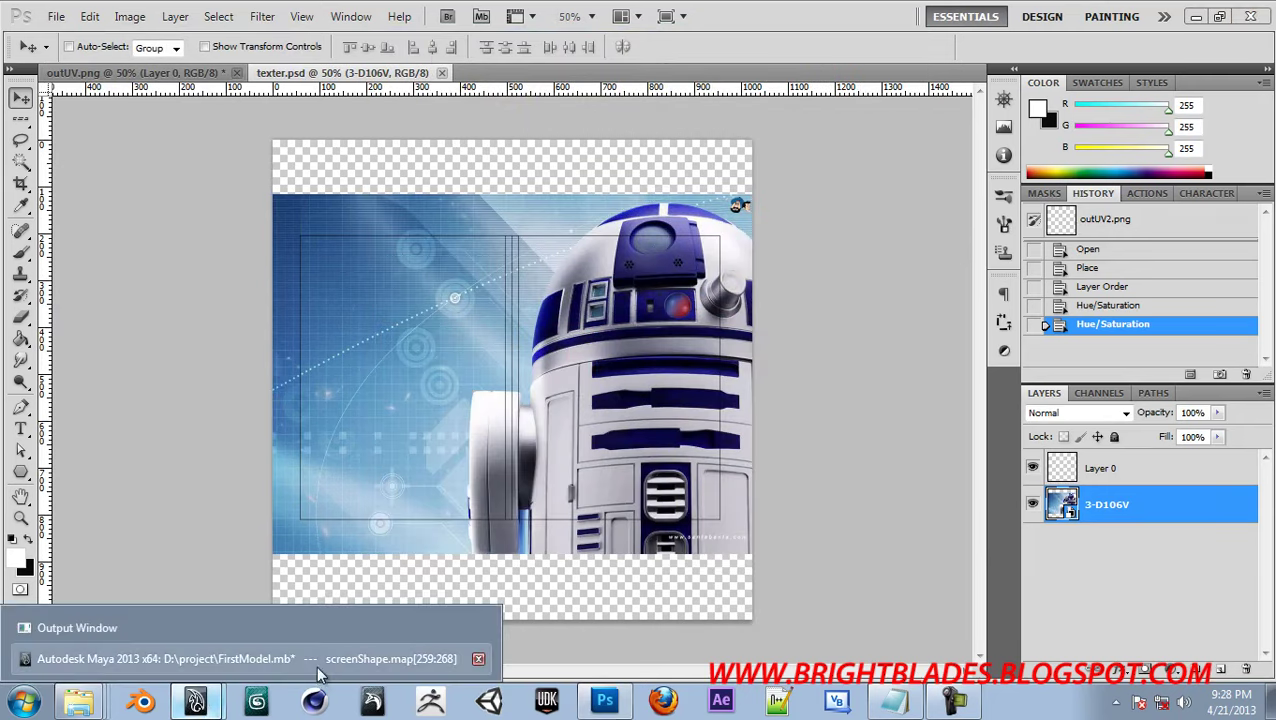
pyautogui.click(318, 676)
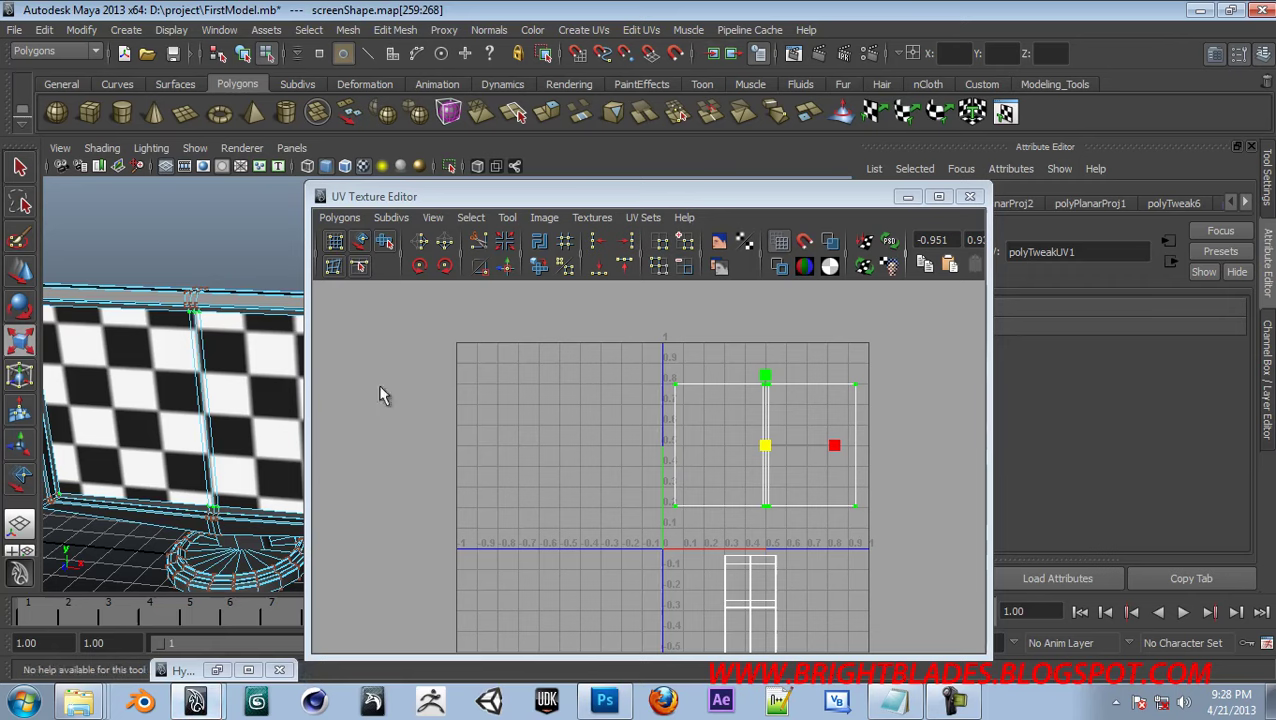
# Close the UV Texture Editor, show the screen2 material attributes, and restore Hypershade
pyautogui.click(969, 196)
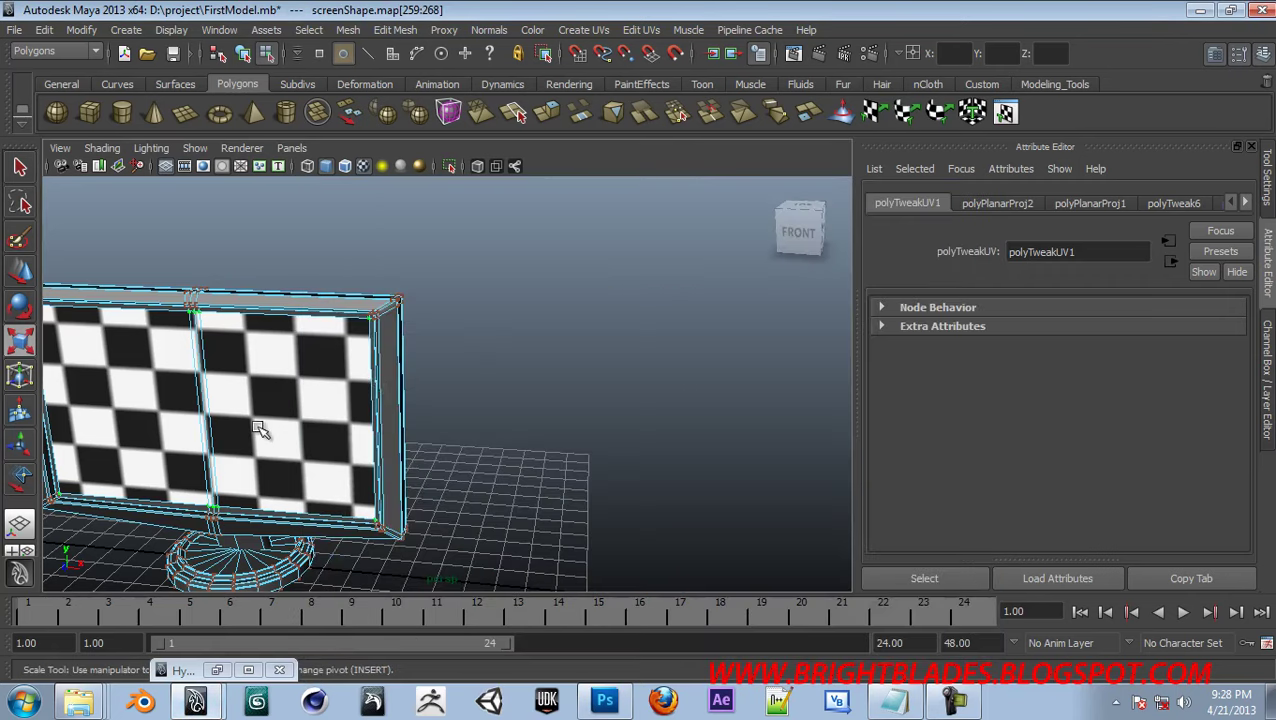
pyautogui.moveTo(270, 395); pyautogui.dragTo(266, 617, button='right')
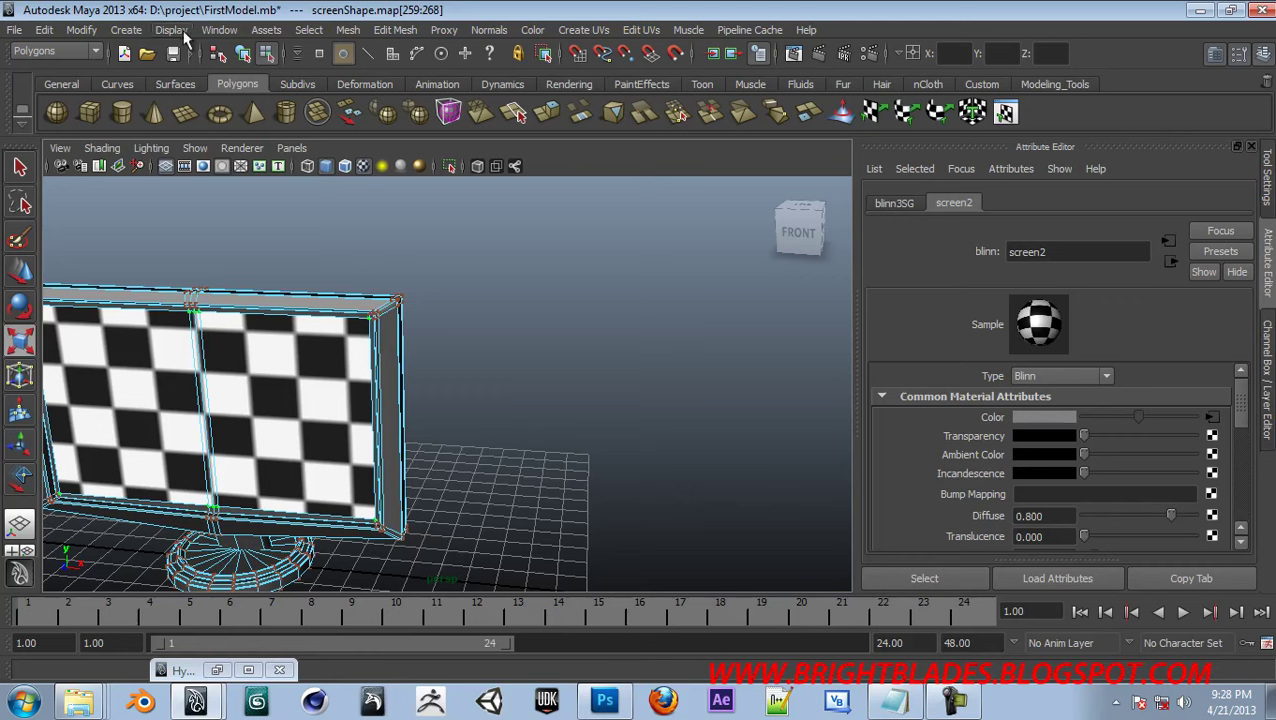
pyautogui.click(219, 669)
# Delete the checker and place2d nodes from screen2's network in Hypershade
pyautogui.press('a')
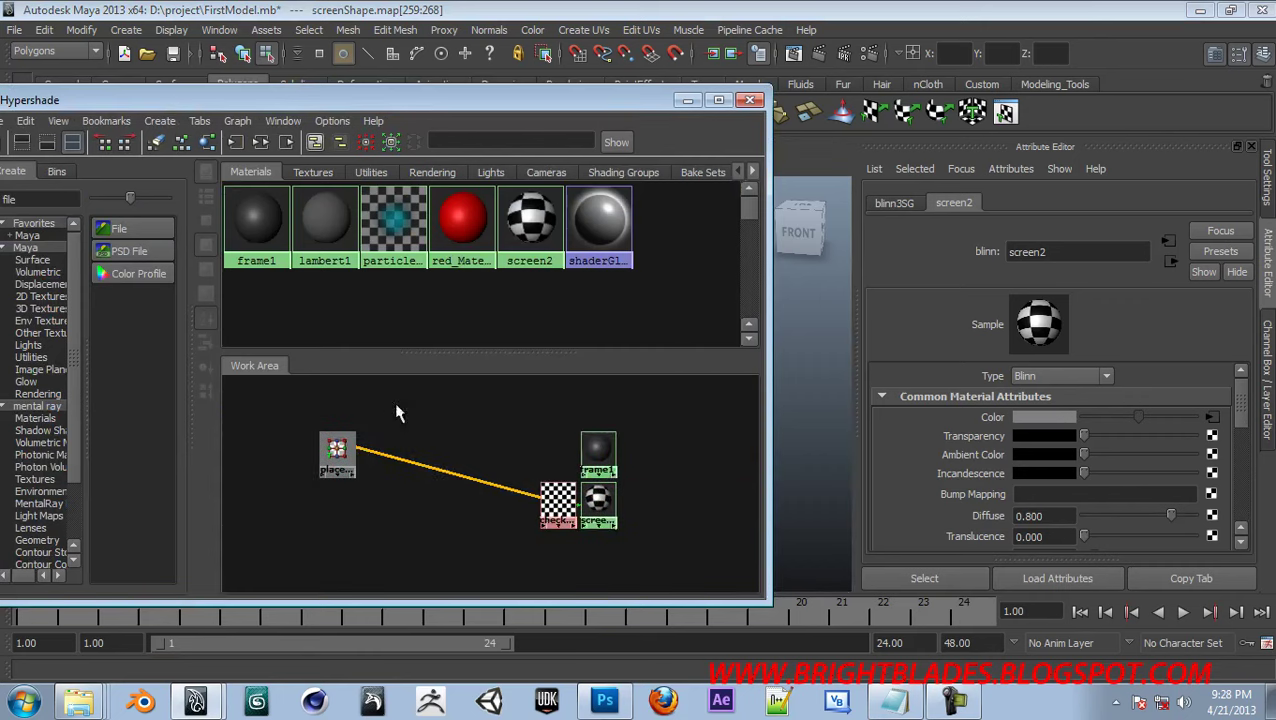
pyautogui.moveTo(290, 413); pyautogui.dragTo(552, 562)
pyautogui.press('Delete')
pyautogui.click(598, 505)
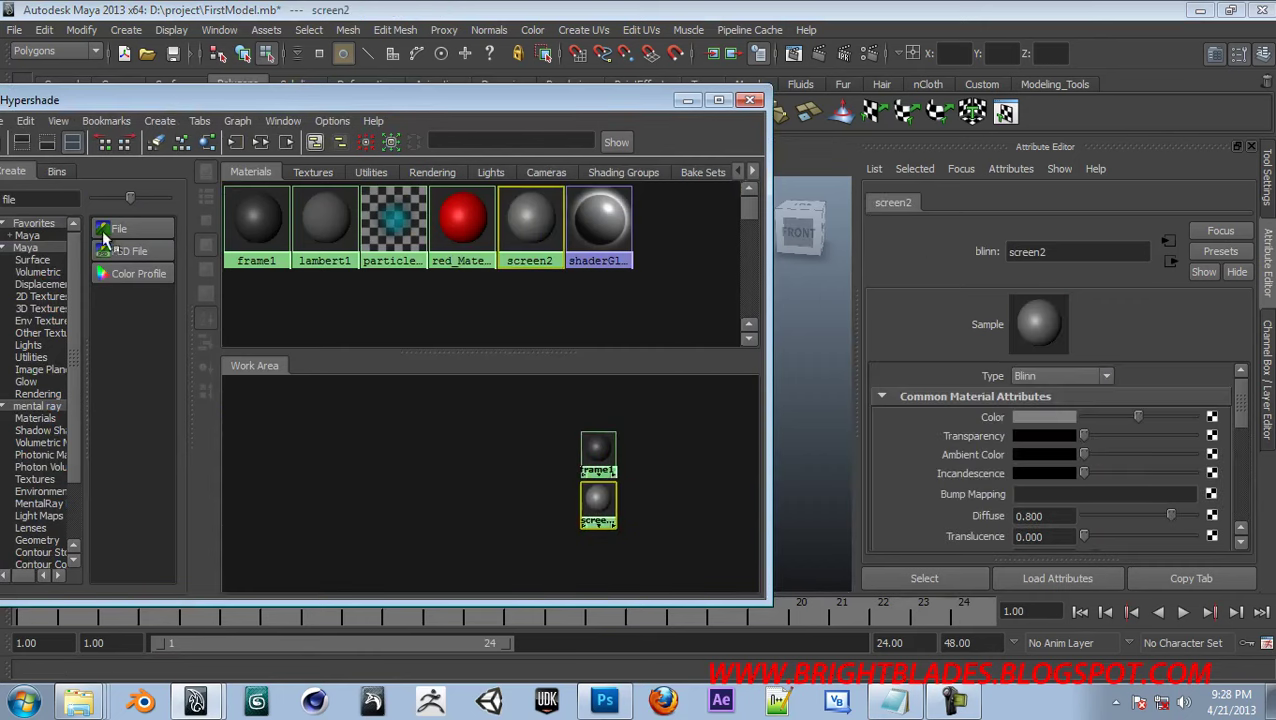
# Create a PSD File node loading texter.psd and connect it to screen2's color
pyautogui.click(127, 251)
pyautogui.scroll(4, 500, 490)
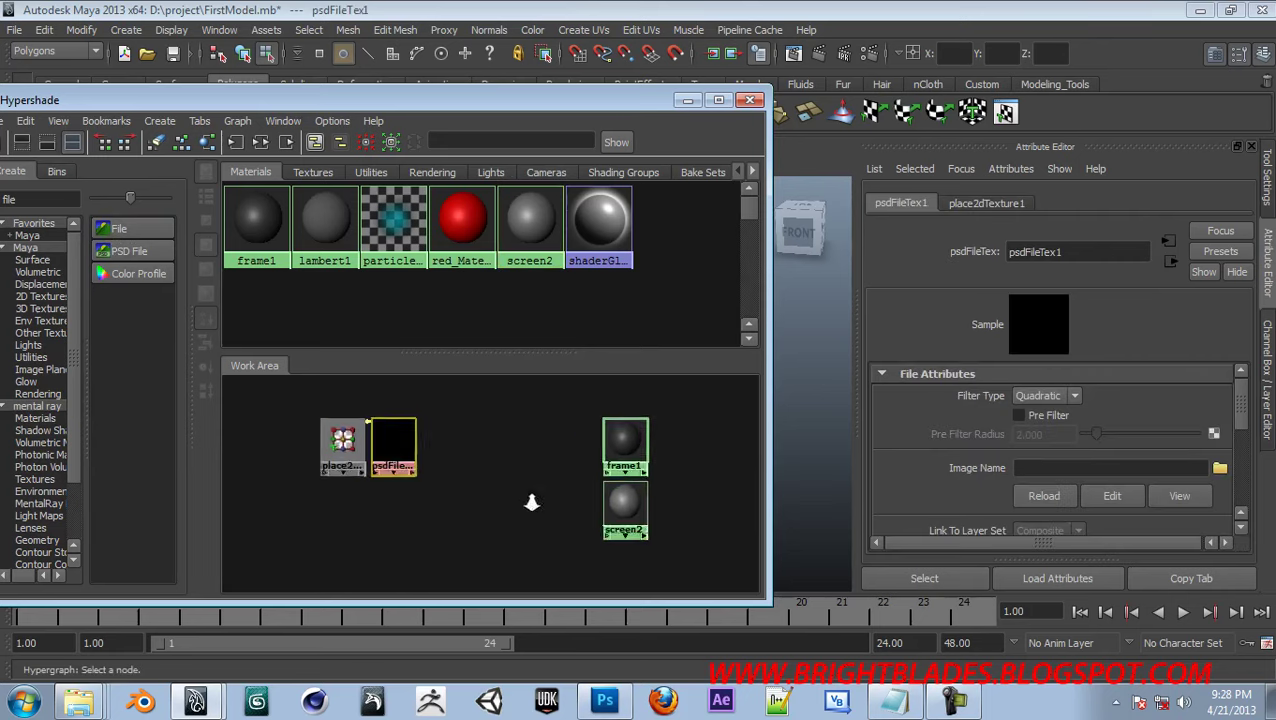
pyautogui.click(1220, 468)
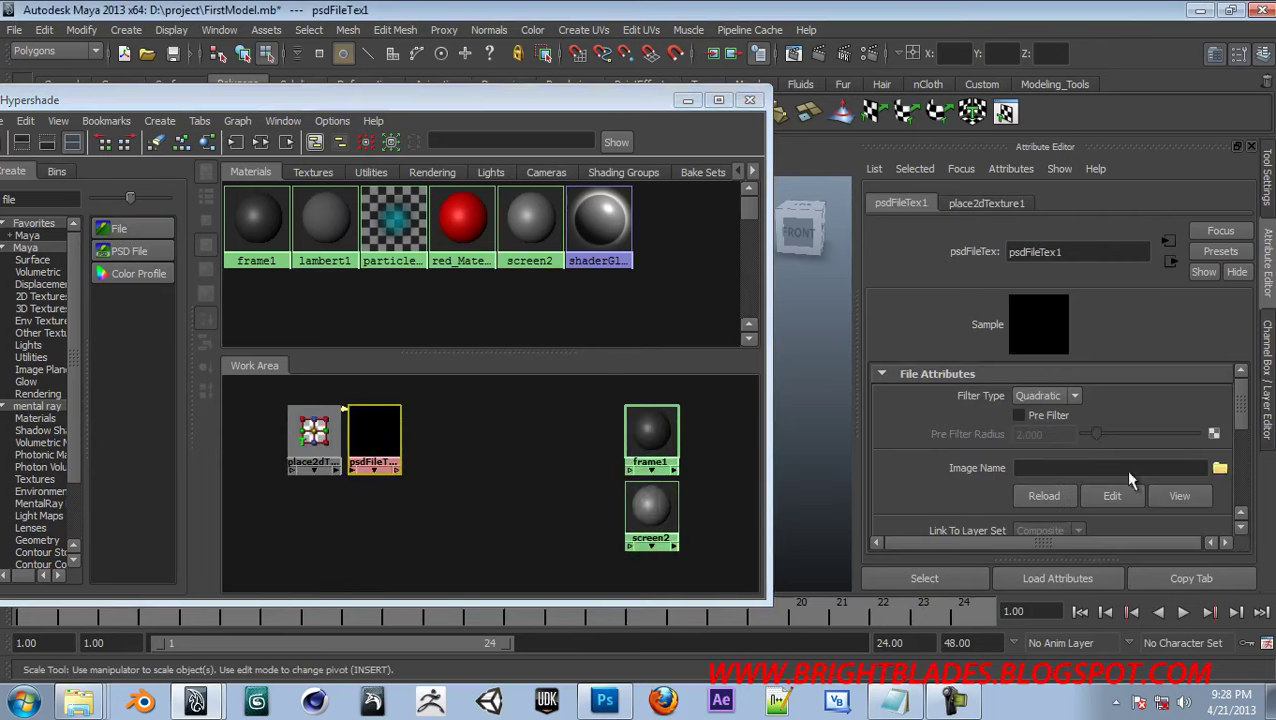
pyautogui.click(350, 208)
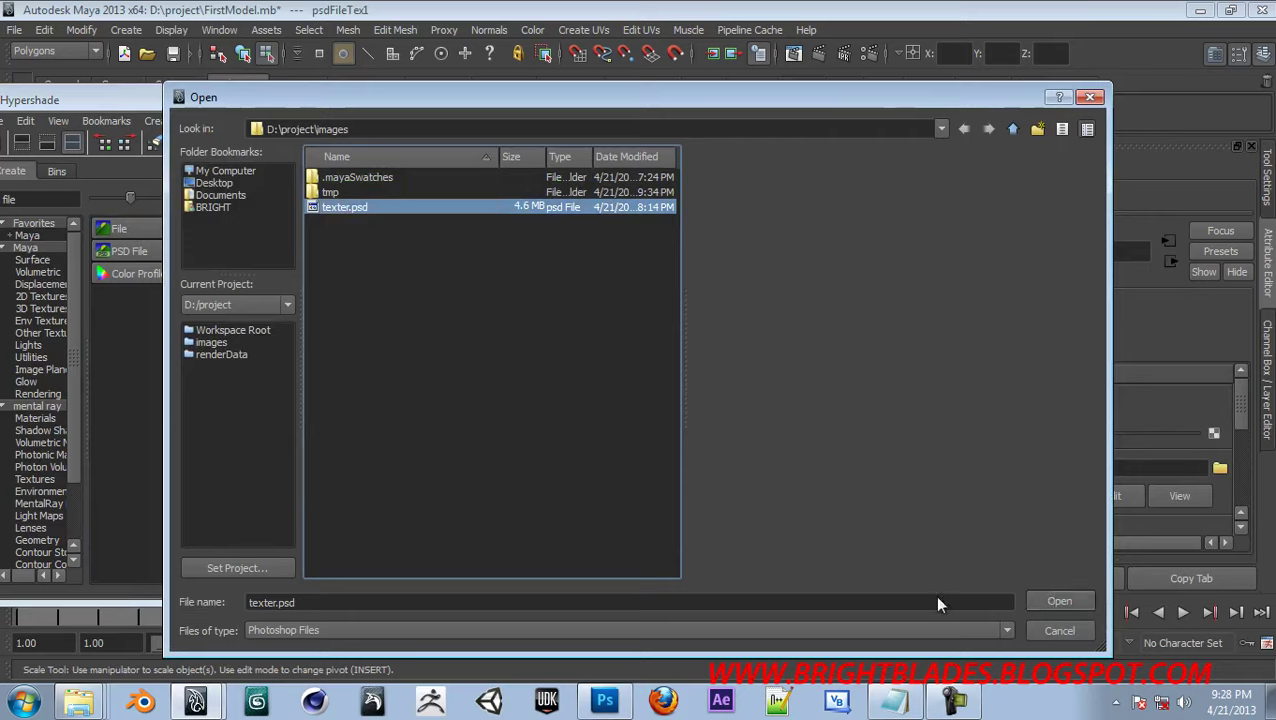
pyautogui.click(1058, 601)
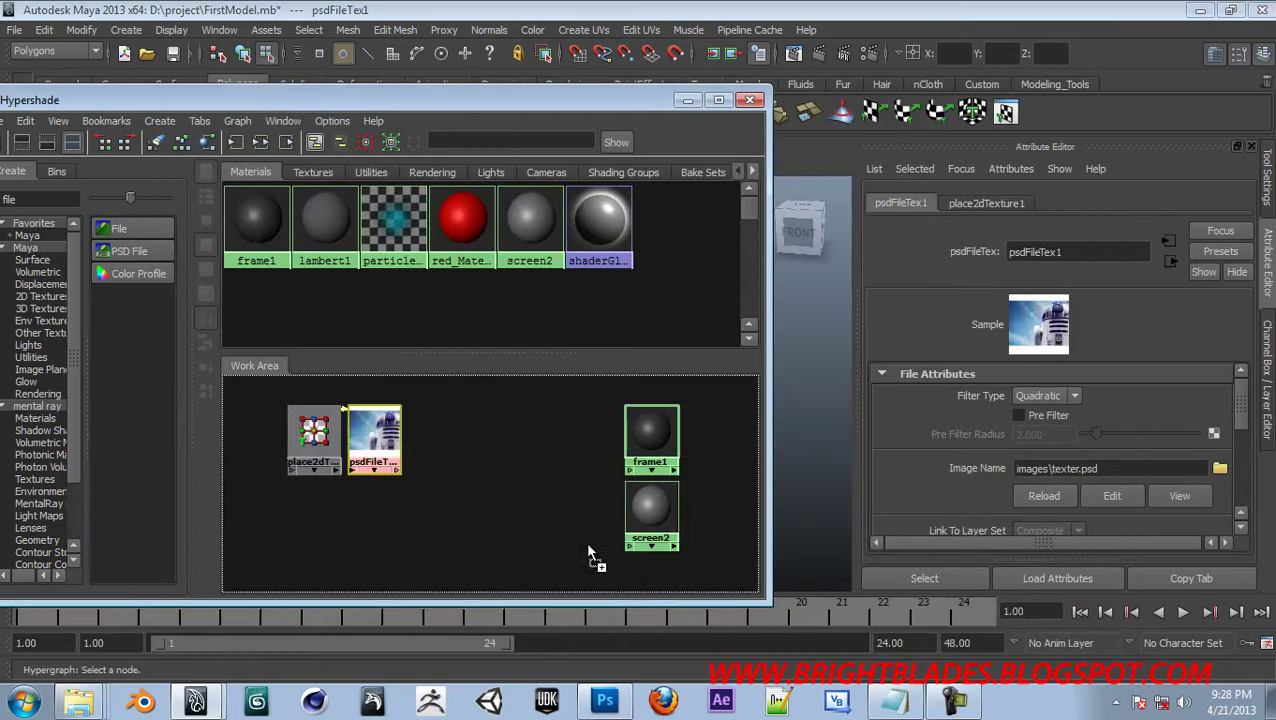
pyautogui.moveTo(632, 553); pyautogui.dragTo(632, 553, button='middle')
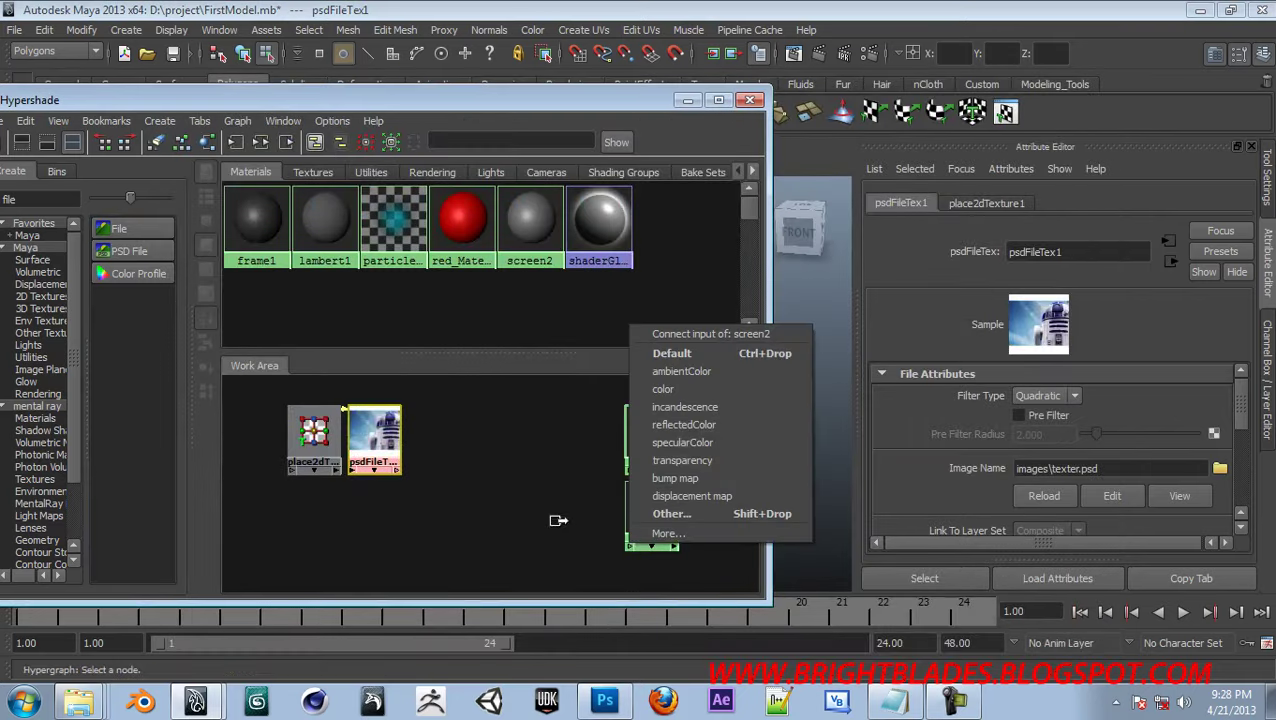
pyautogui.click(682, 383)
# Assign the frame1 material to the monitor stand and the joint piece under the screen
pyautogui.click(688, 100)
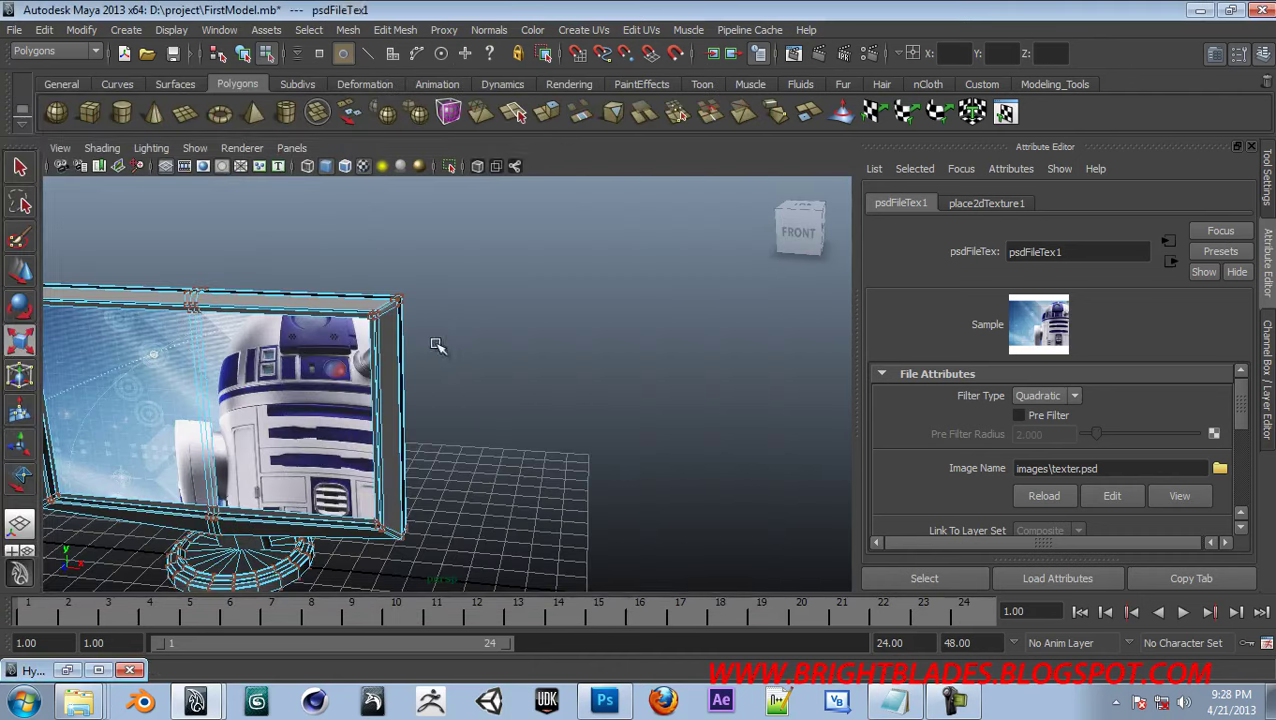
pyautogui.click(484, 418)
pyautogui.moveTo(349, 398); pyautogui.dragTo(420, 355, button='right')
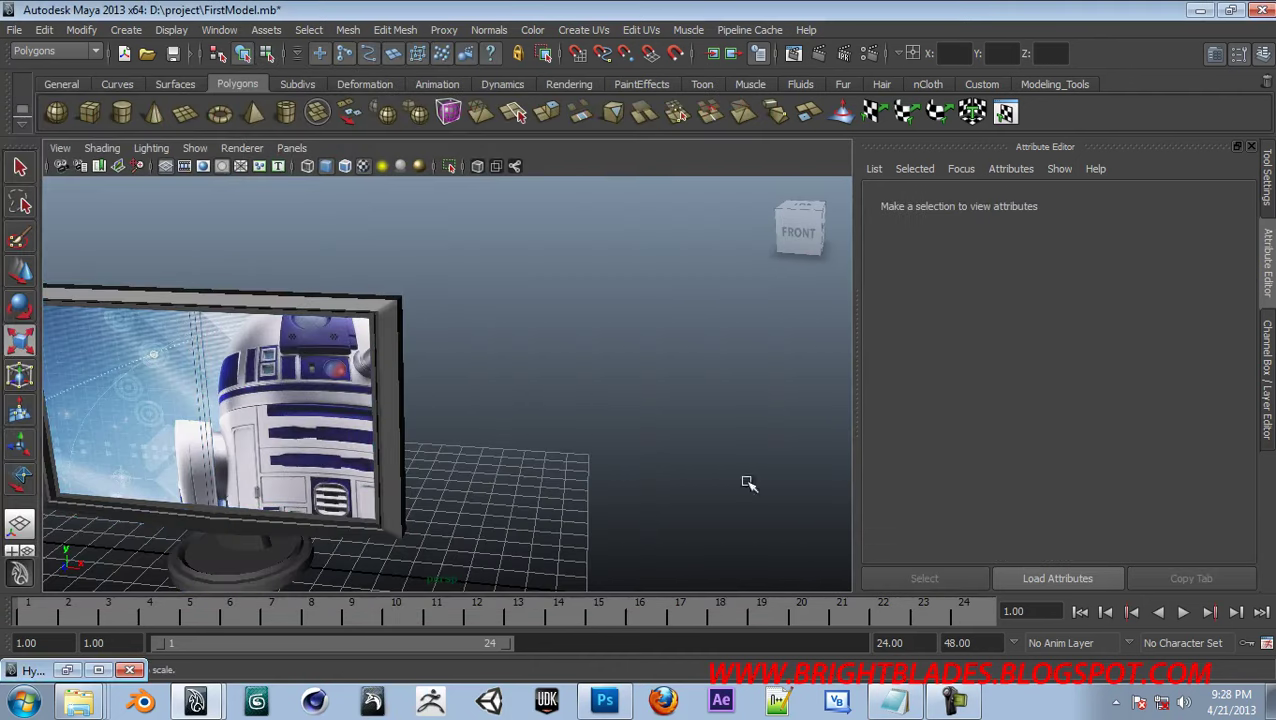
pyautogui.keyDown('alt'); pyautogui.moveTo(400, 427); pyautogui.dragTo(363, 492); pyautogui.keyUp('alt')
pyautogui.click(363, 492)
pyautogui.rightClick(370, 494)
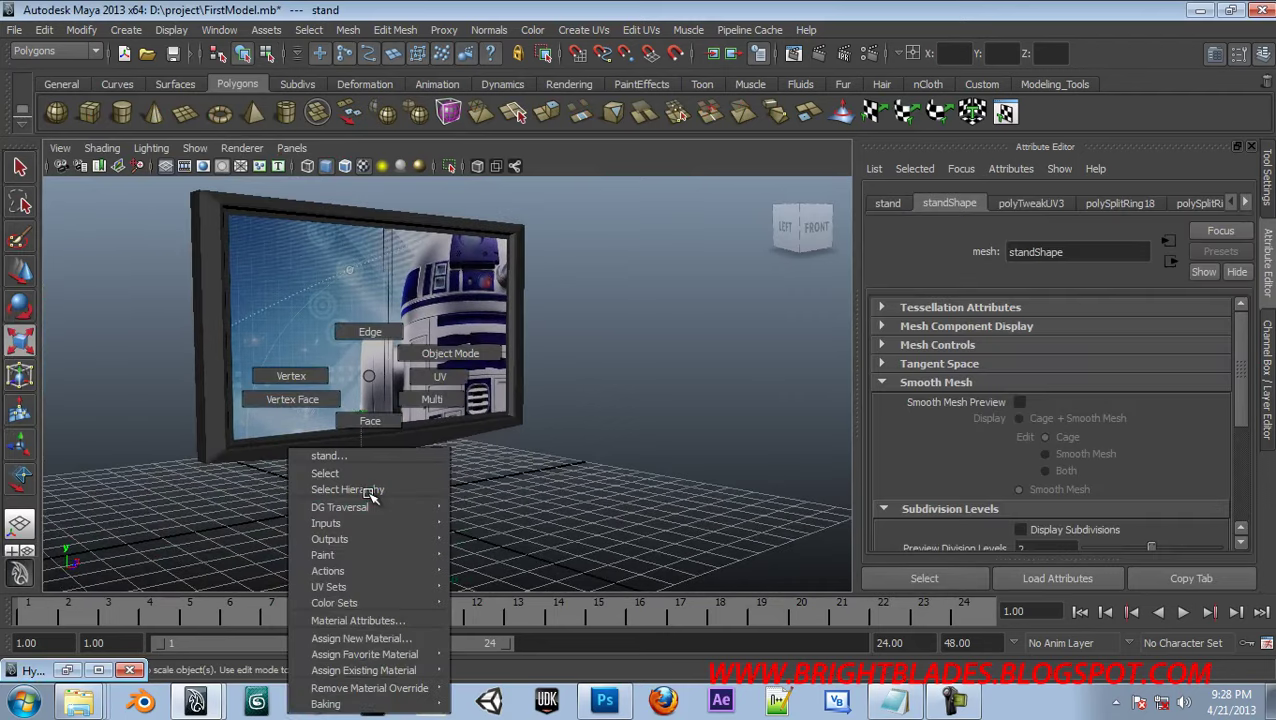
pyautogui.moveTo(370, 673)
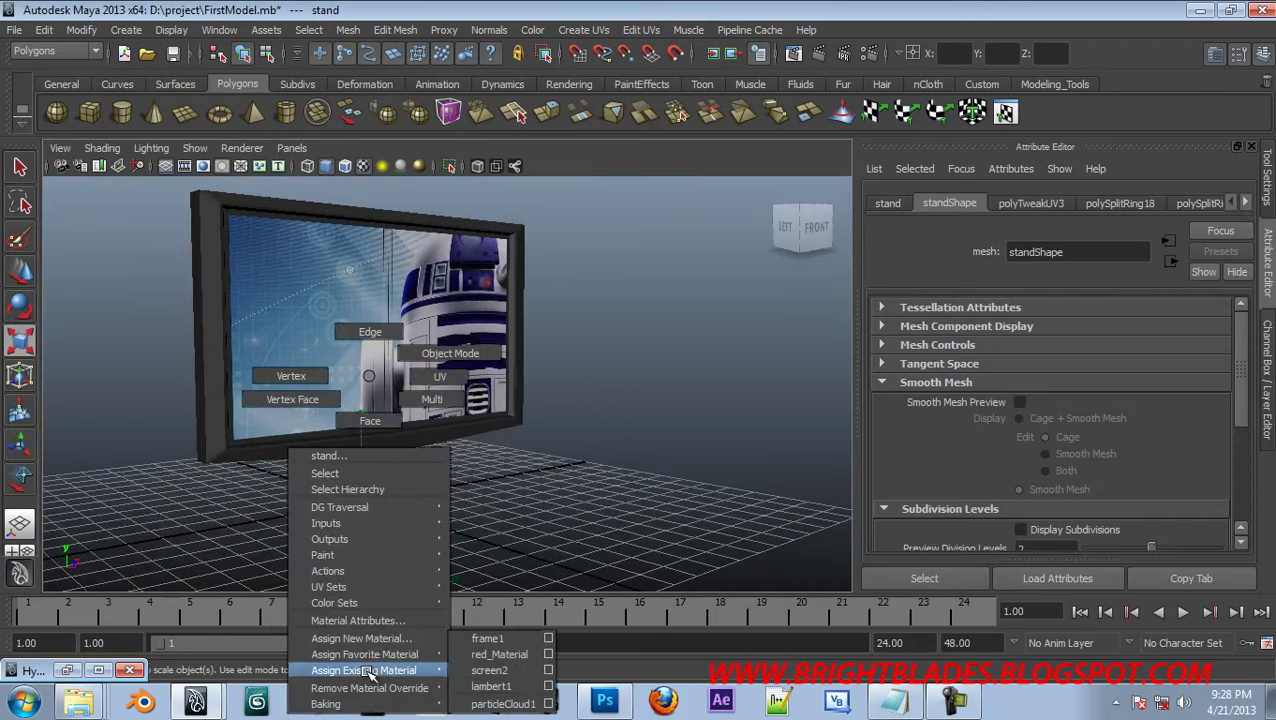
pyautogui.click(490, 638)
pyautogui.click(362, 448)
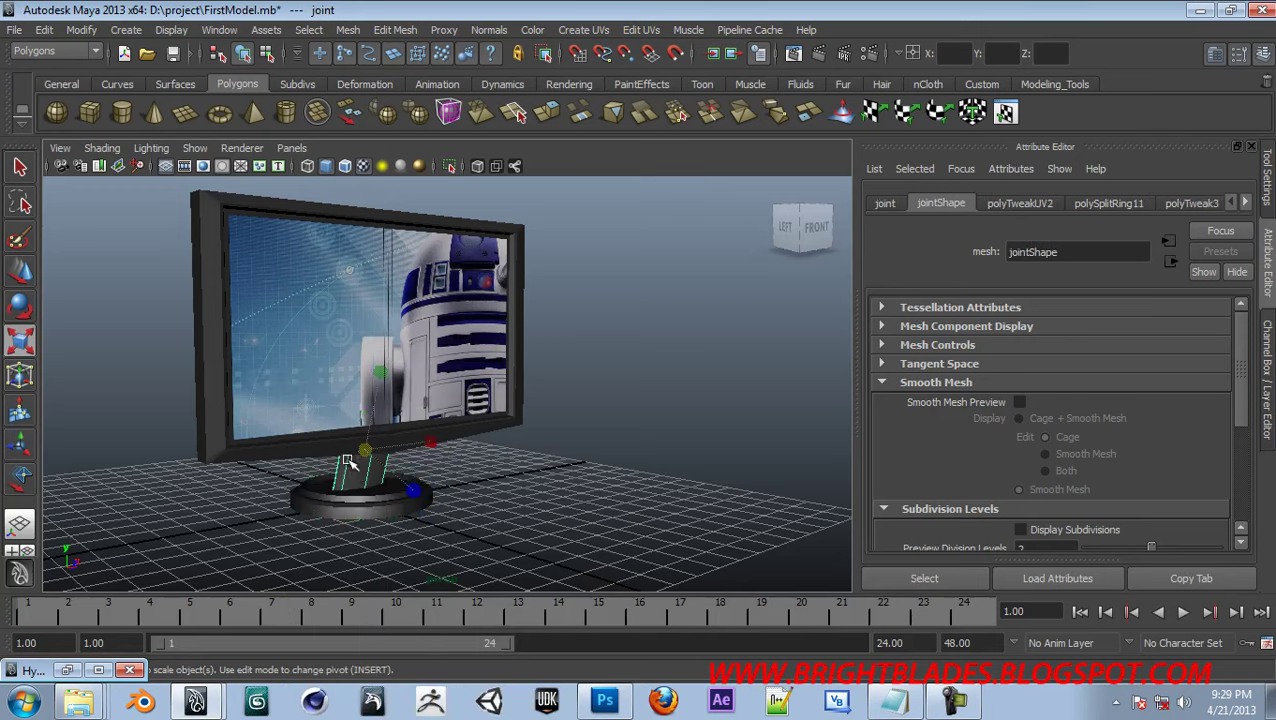
pyautogui.rightClick(348, 376)
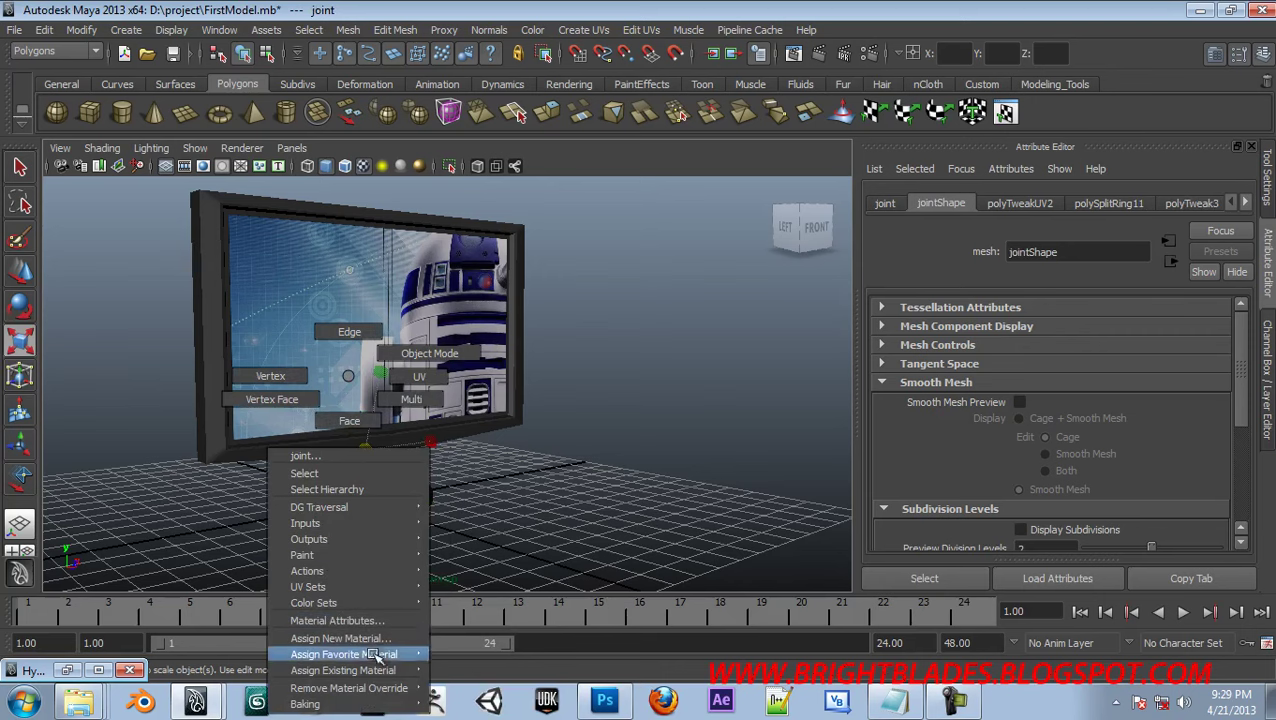
pyautogui.moveTo(432, 672)
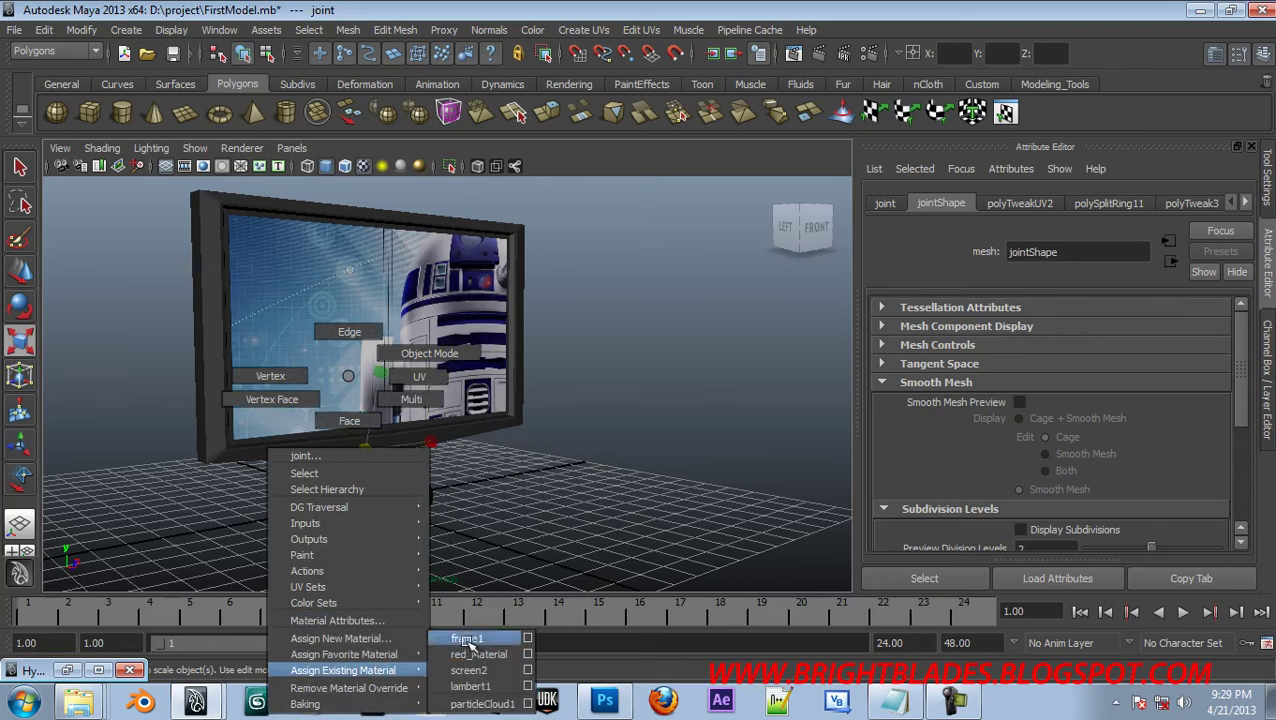
pyautogui.click(470, 515)
# Orbit to a front view, render the current frame, then close the render result
pyautogui.click(564, 441)
pyautogui.keyDown('alt'); pyautogui.moveTo(564, 441); pyautogui.dragTo(723, 365); pyautogui.keyUp('alt')
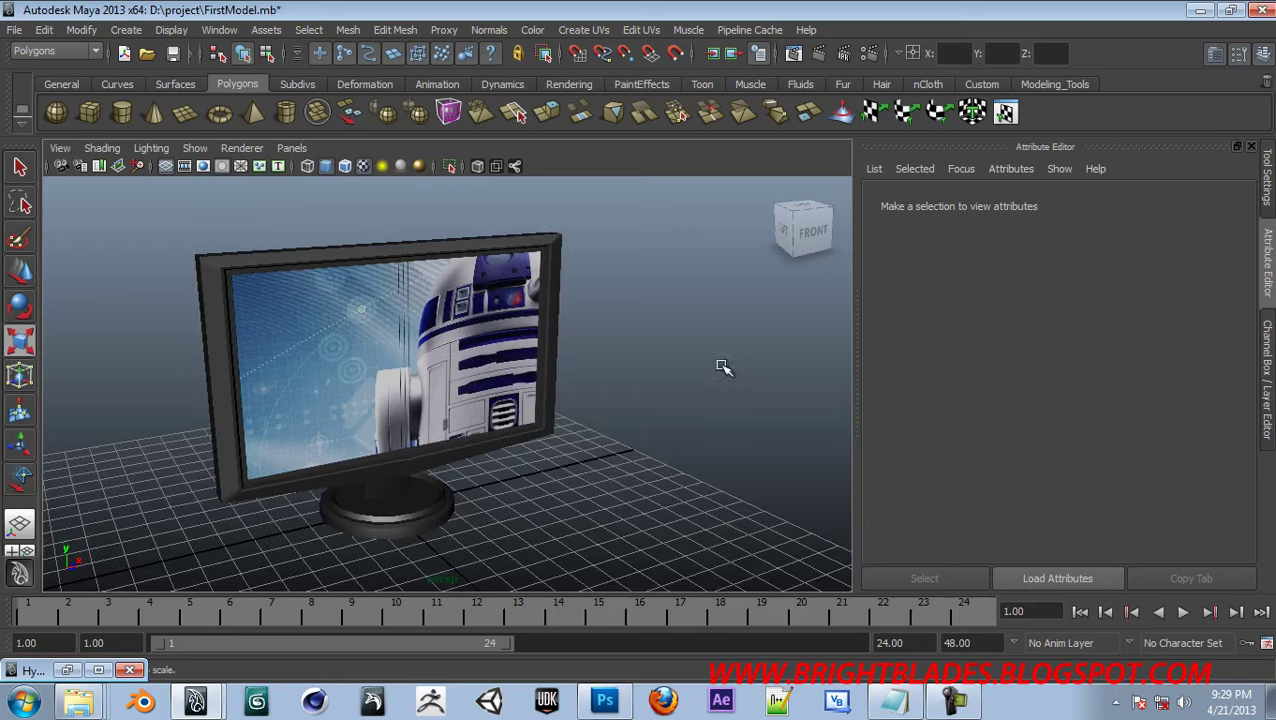
pyautogui.click(774, 115)
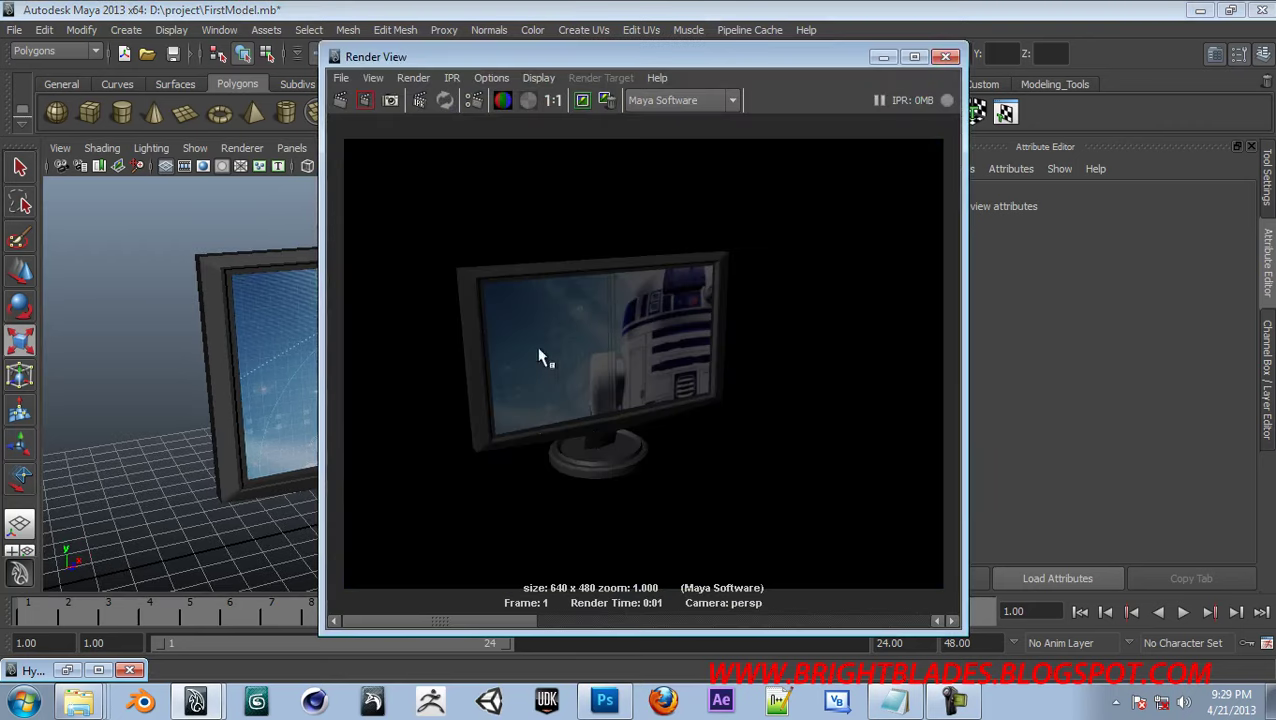
pyautogui.click(946, 57)
pyautogui.click(605, 700)
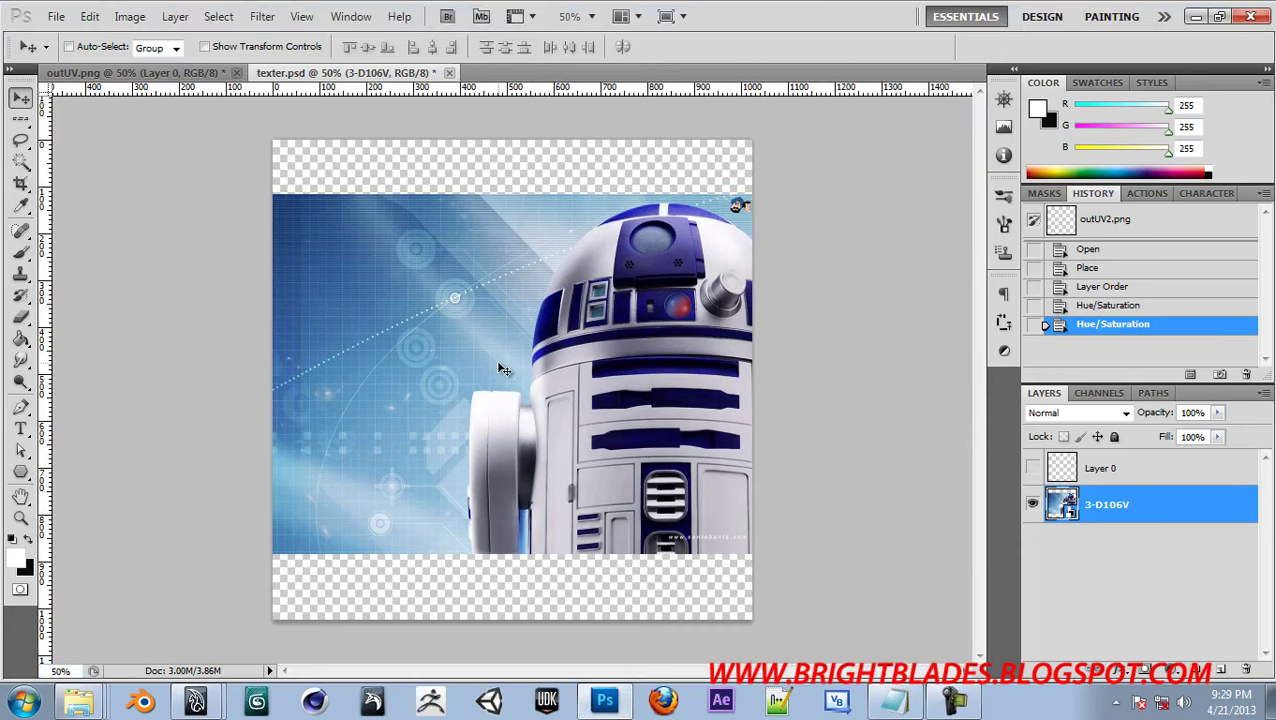
pyautogui.click(196, 704)
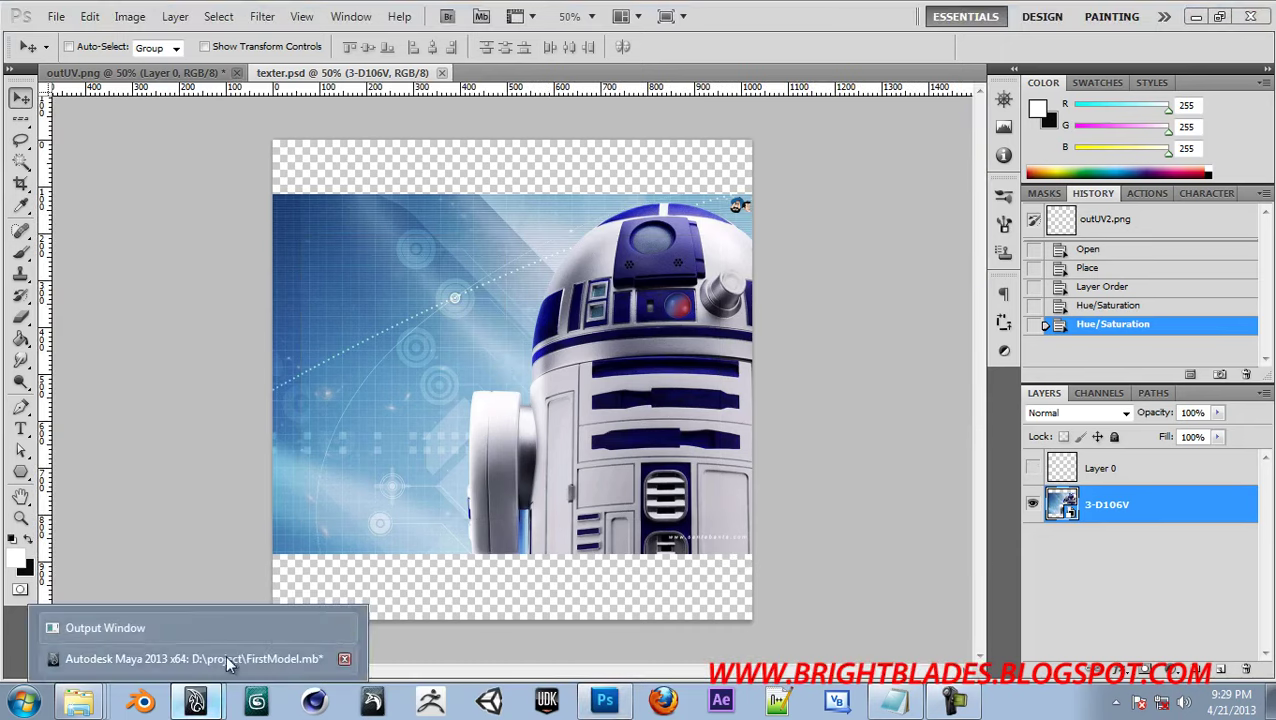
pyautogui.click(225, 654)
# Select the screen mesh and inspect its psdFileTex1 texture node in Hypershade
pyautogui.click(471, 340)
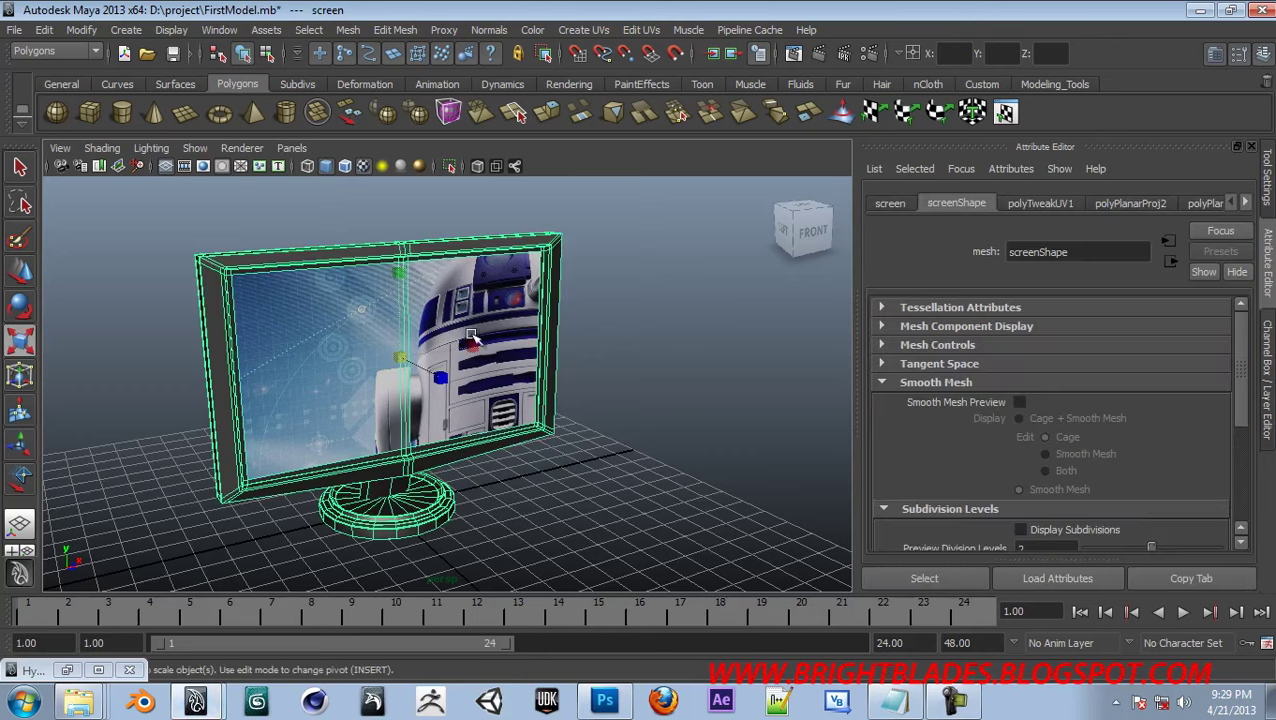
pyautogui.click(624, 366)
pyautogui.click(450, 374)
pyautogui.click(67, 669)
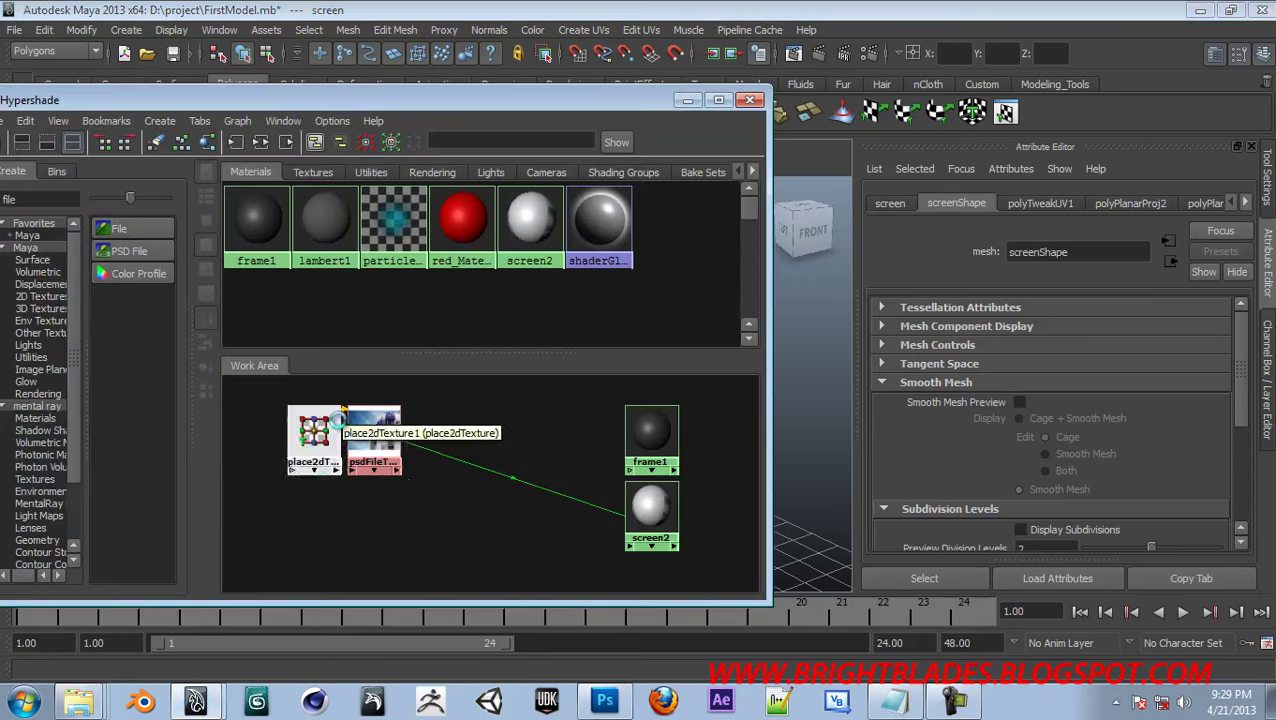
pyautogui.click(390, 440)
pyautogui.rightClick(390, 439)
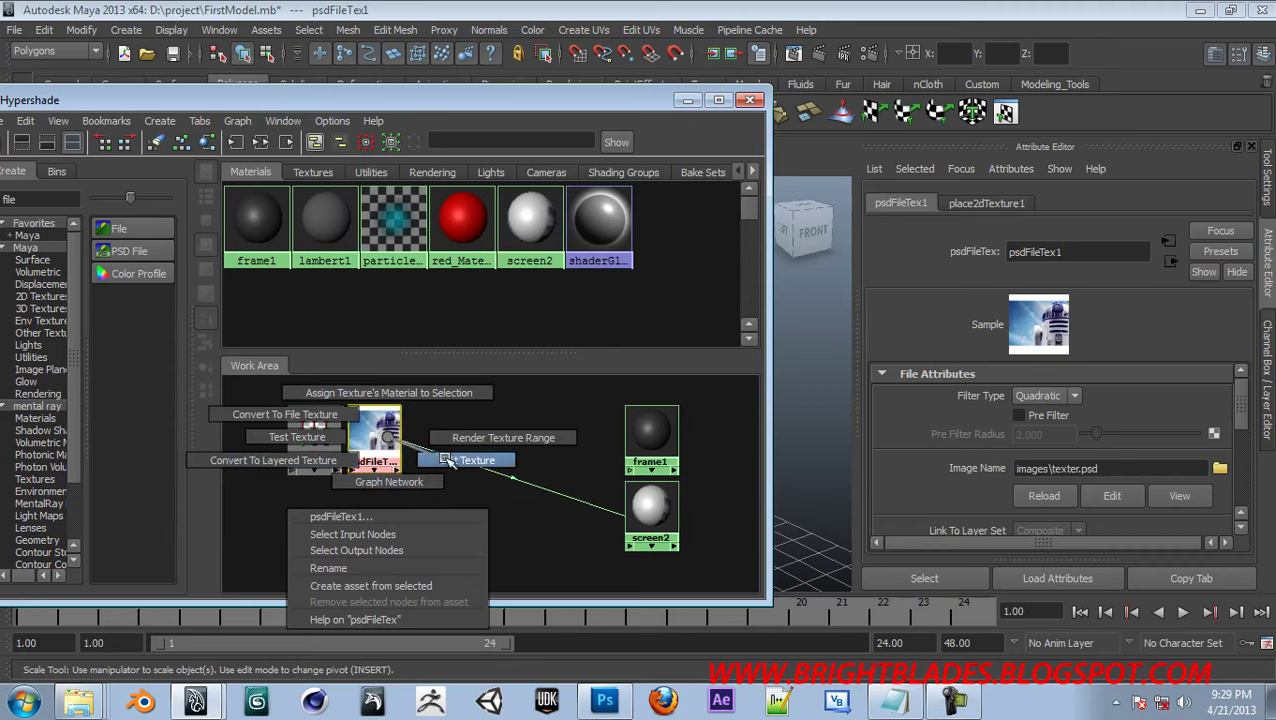
pyautogui.moveTo(446, 460); pyautogui.dragTo(446, 460, button='right')
pyautogui.click(406, 418)
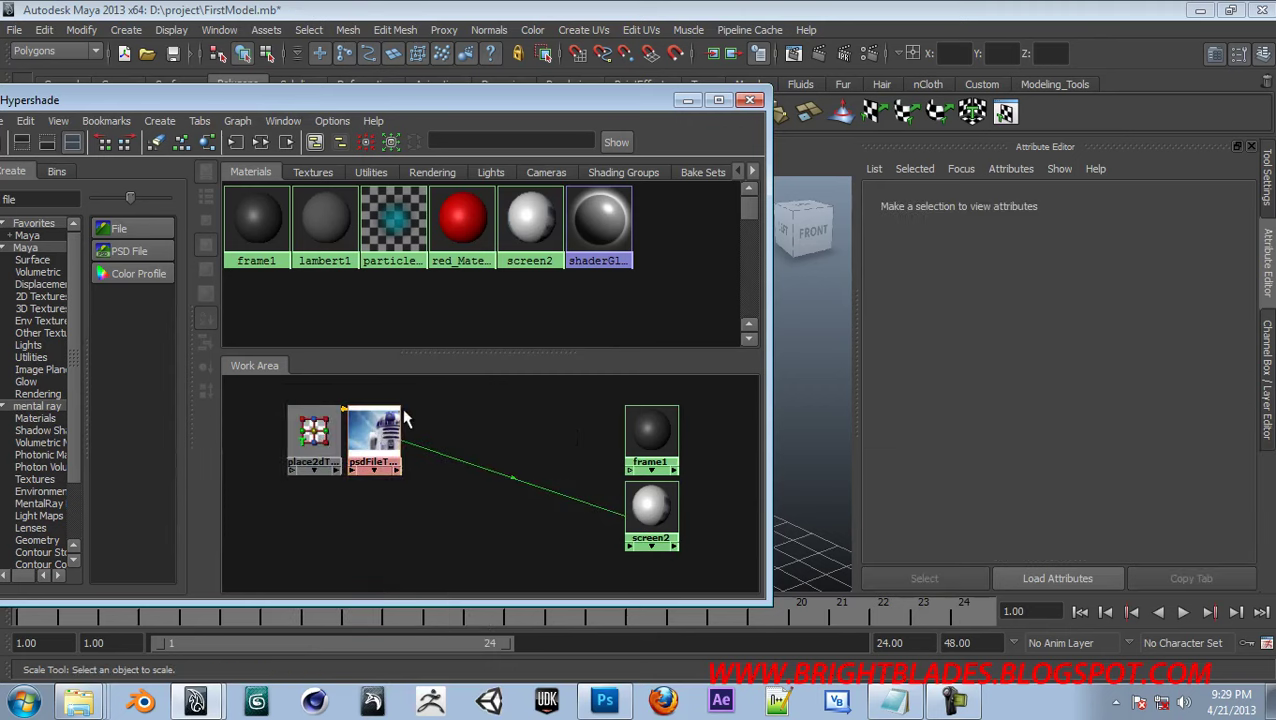
pyautogui.click(395, 422)
# Close Hypershade, re-render the monitor, and close the render result
pyautogui.click(750, 100)
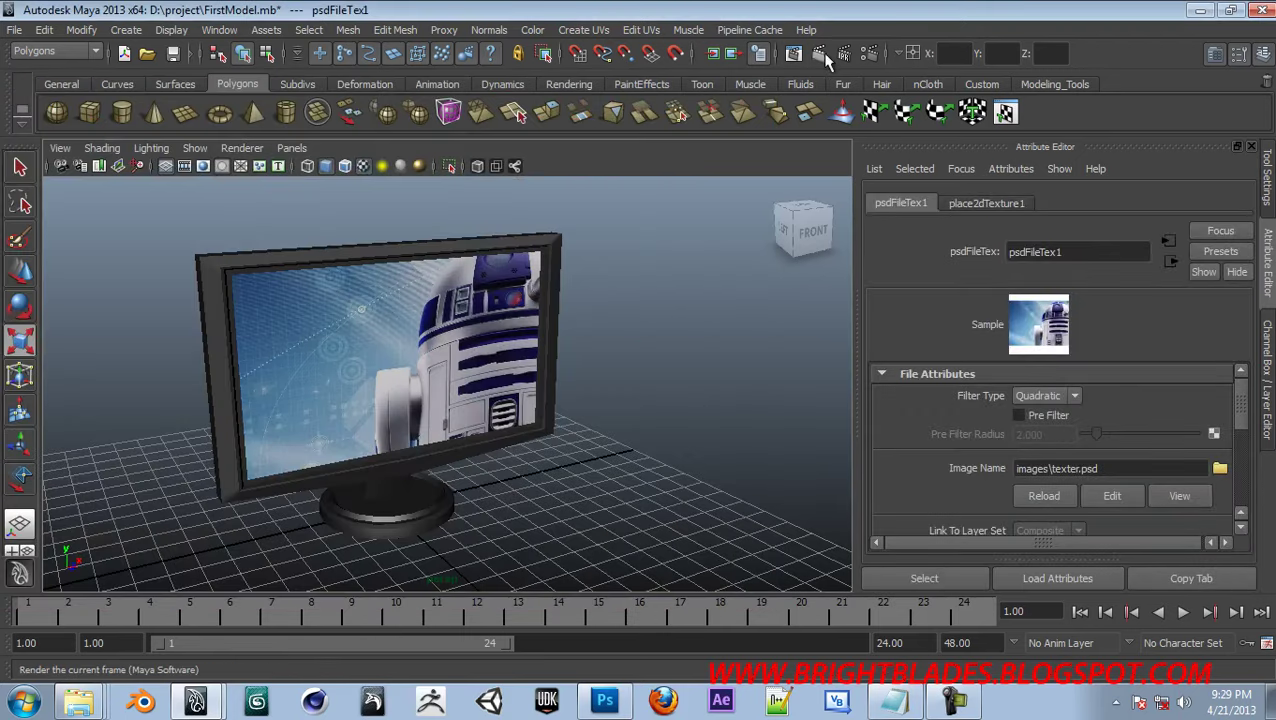
pyautogui.click(809, 58)
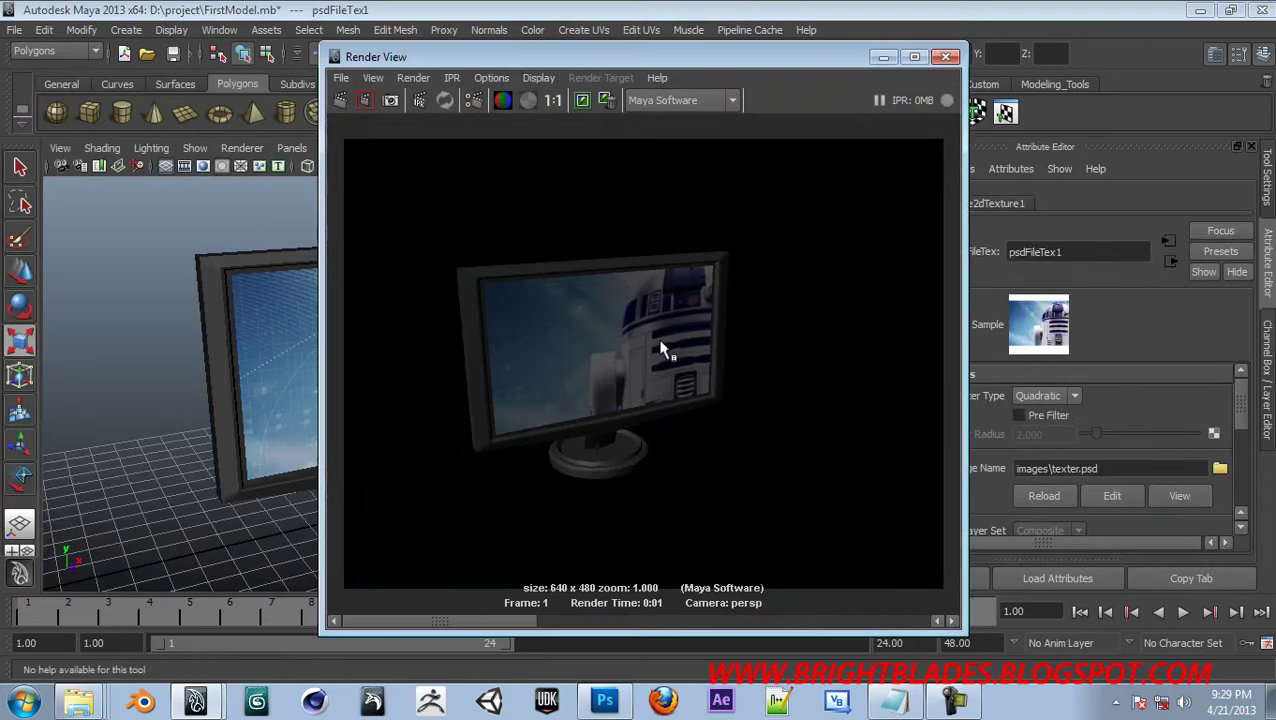
pyautogui.click(945, 56)
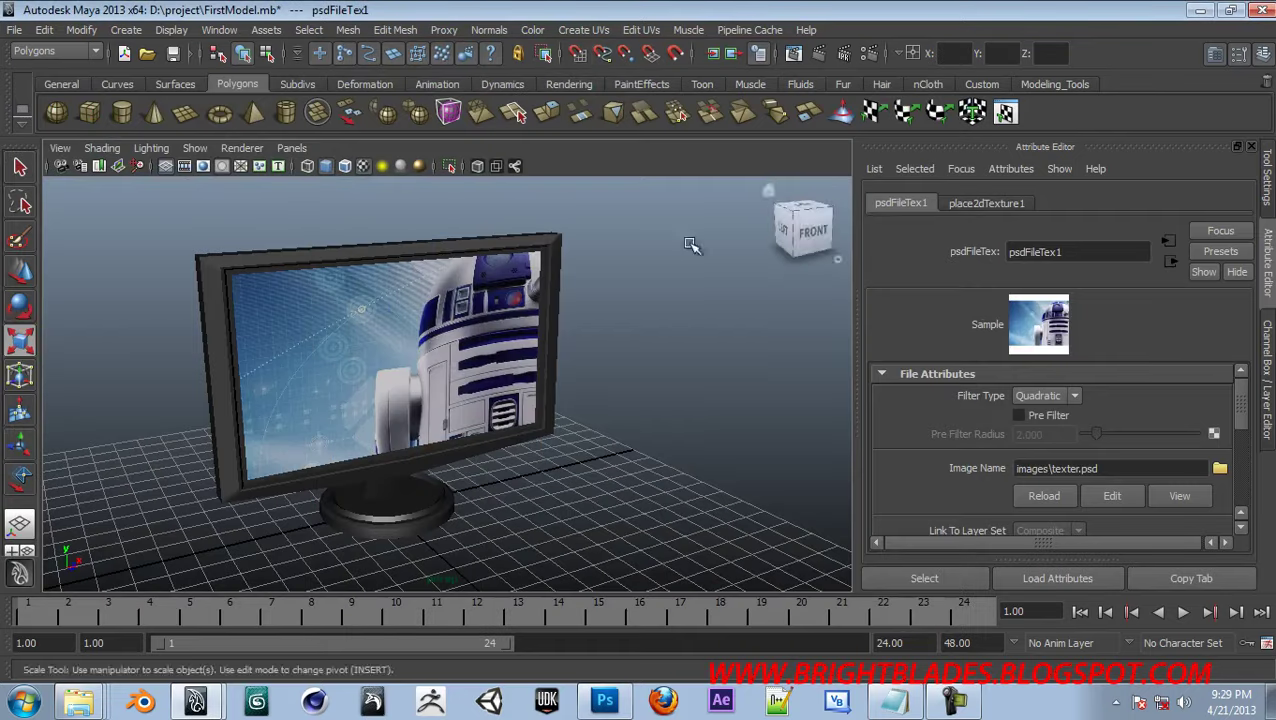
# Add pointLight1 from the Rendering shelf, move it up and in front of the monitor, and render
pyautogui.click(565, 84)
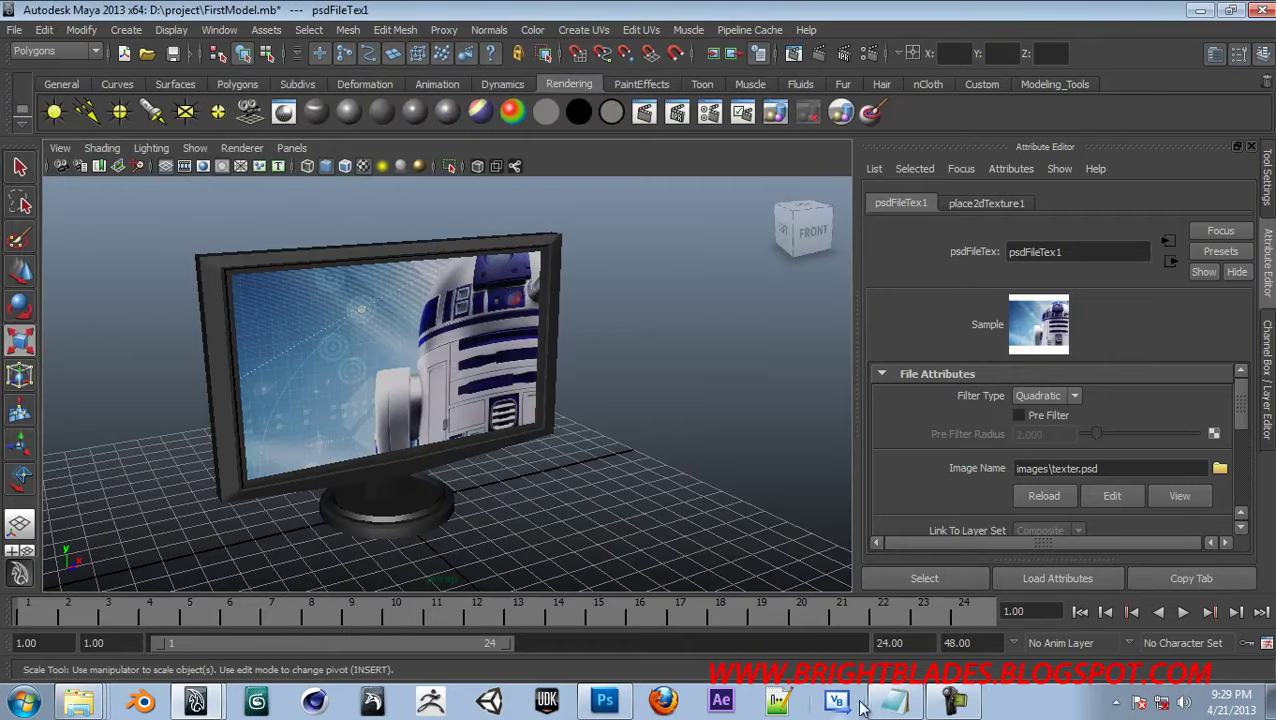
pyautogui.click(955, 703)
pyautogui.click(462, 338)
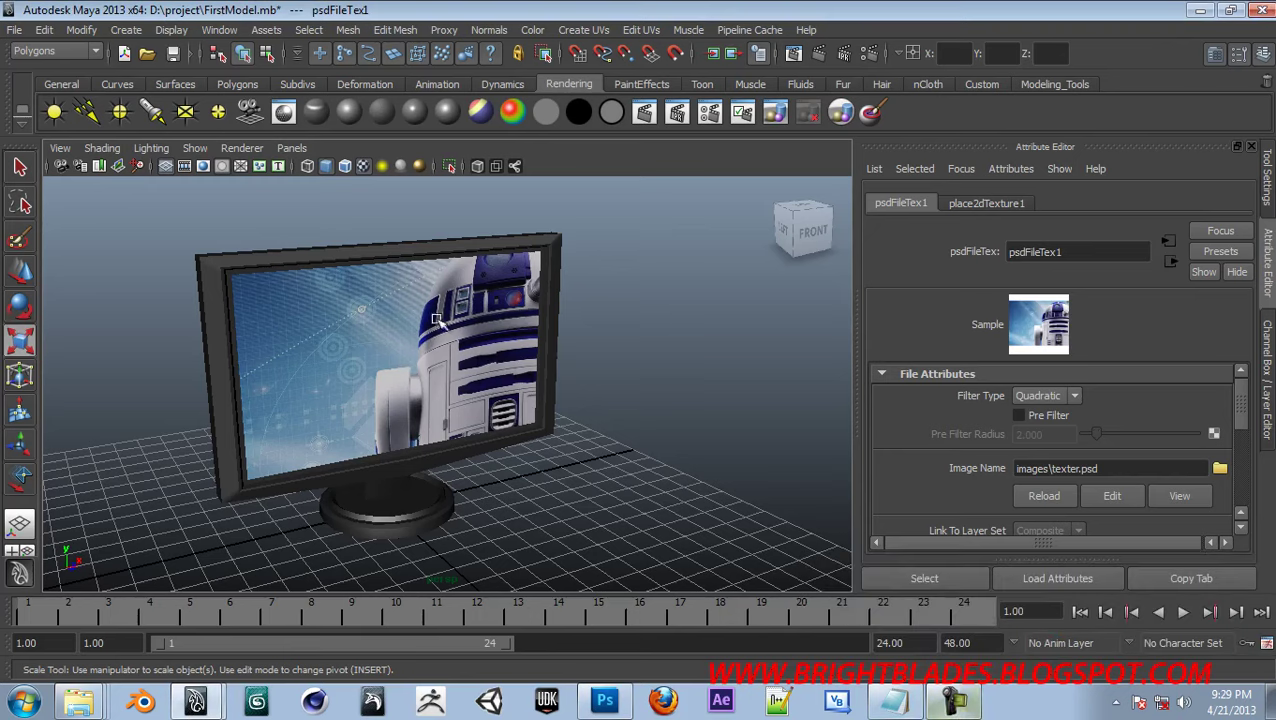
pyautogui.click(119, 111)
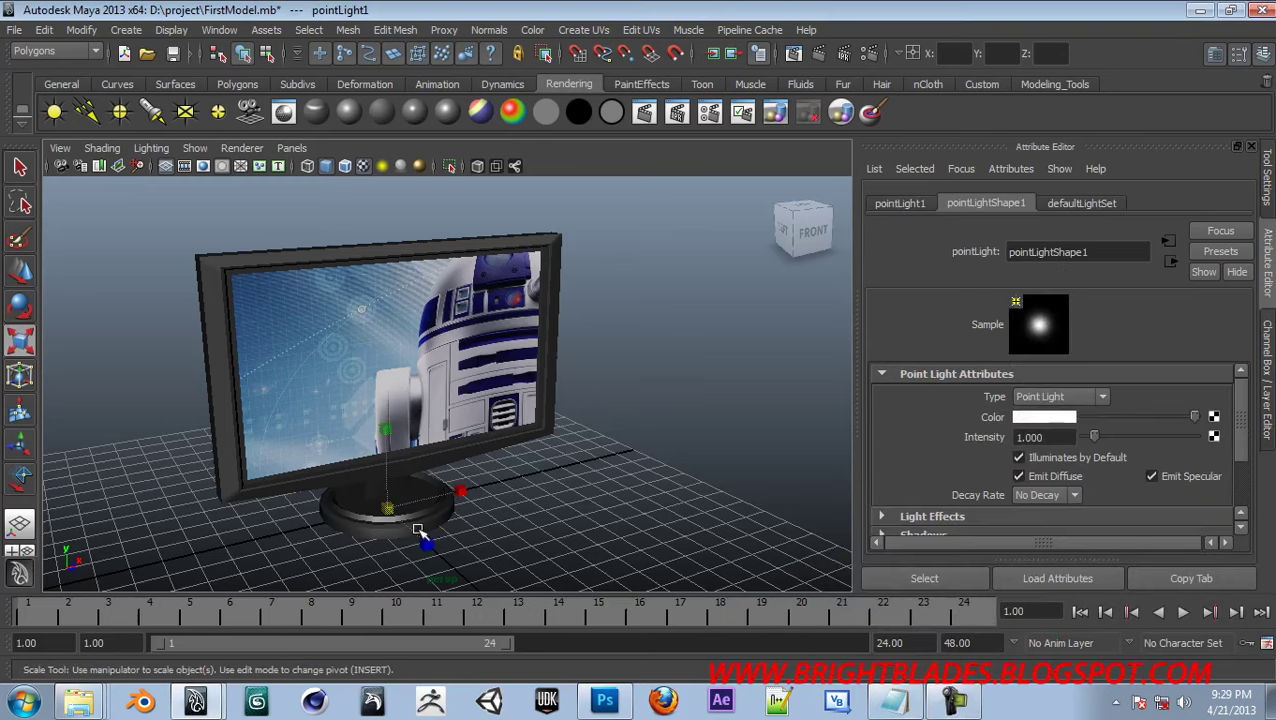
pyautogui.press('w')
pyautogui.moveTo(420, 528); pyautogui.dragTo(461, 556)
pyautogui.moveTo(460, 500); pyautogui.dragTo(468, 400)
pyautogui.moveTo(520, 440); pyautogui.dragTo(645, 505)
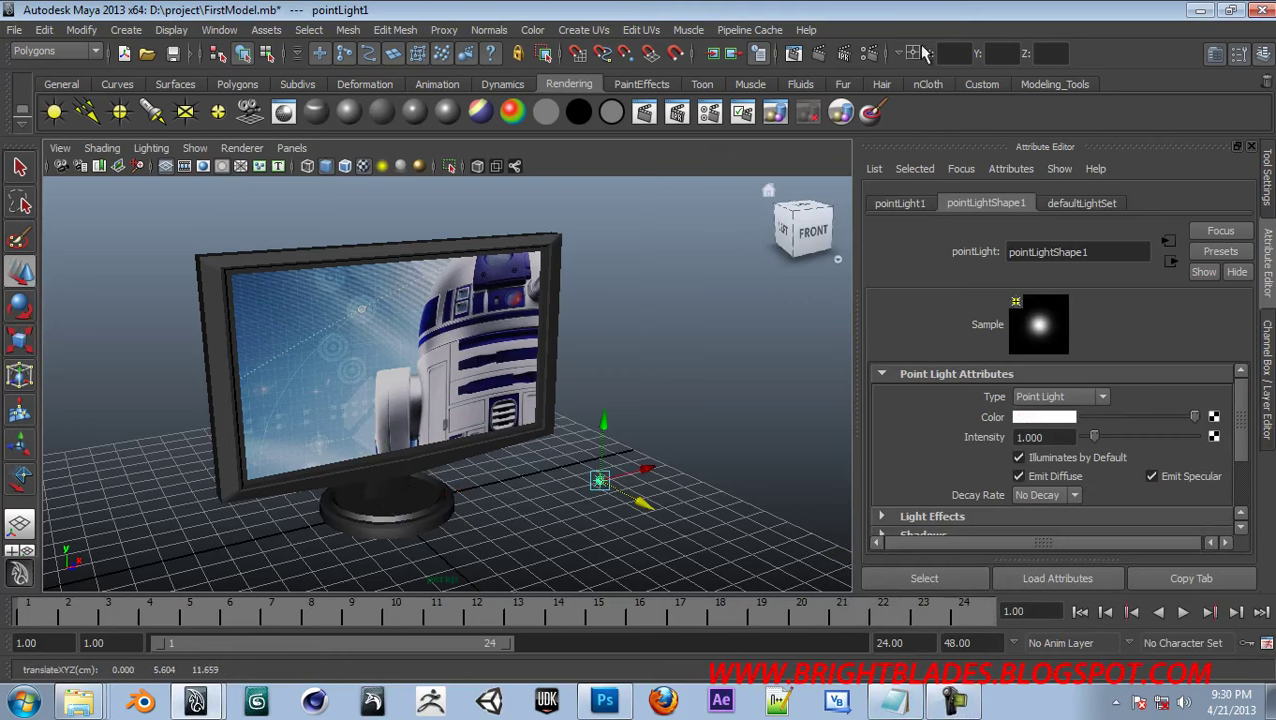
pyautogui.click(817, 53)
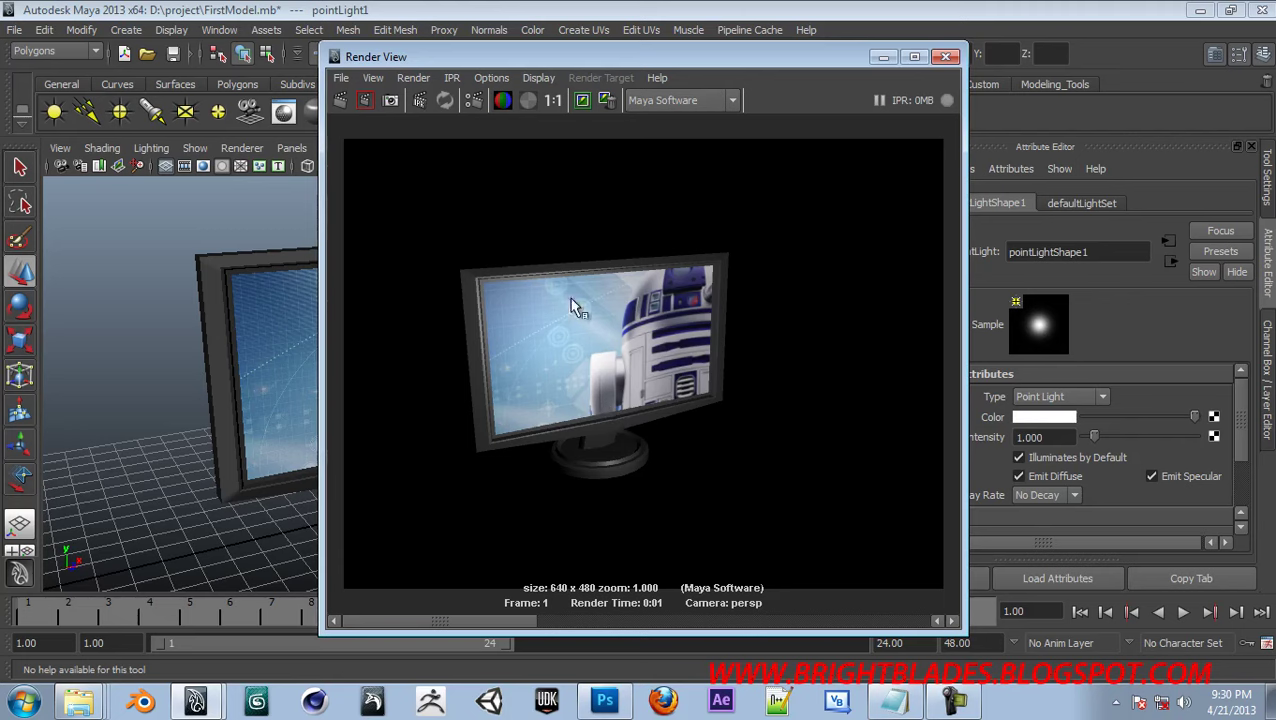
pyautogui.click(948, 57)
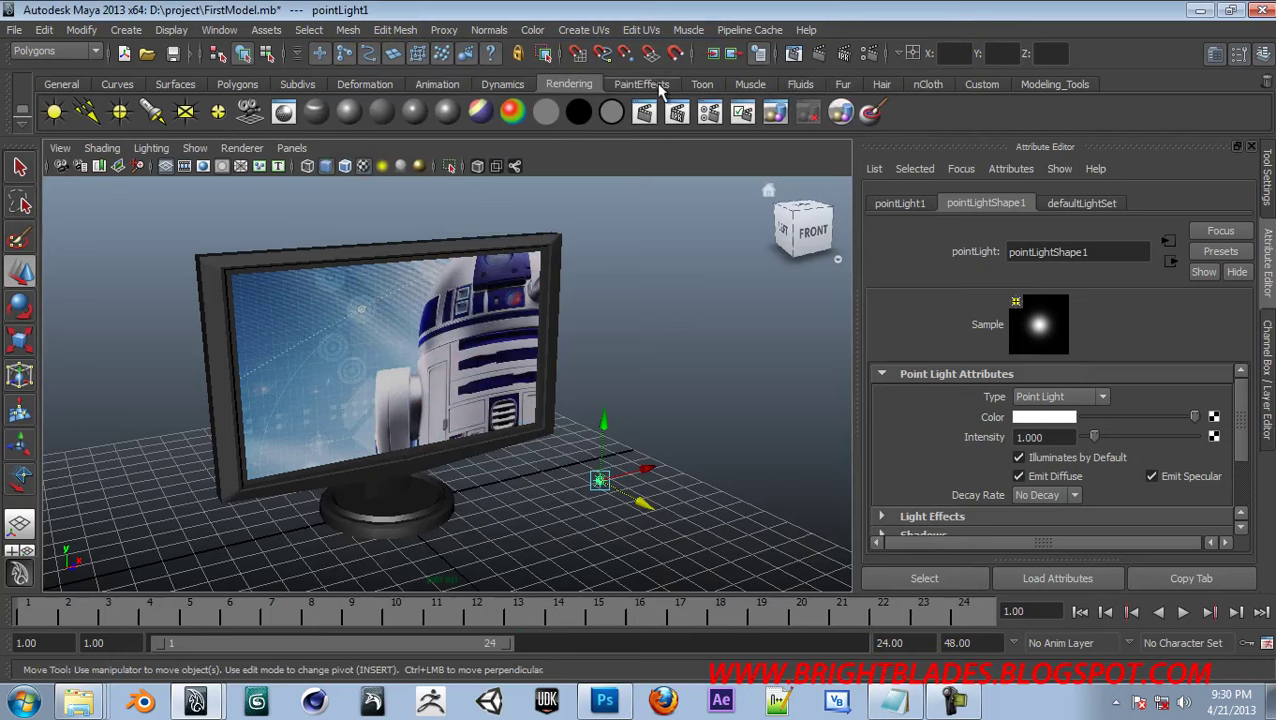
pyautogui.click(590, 30)
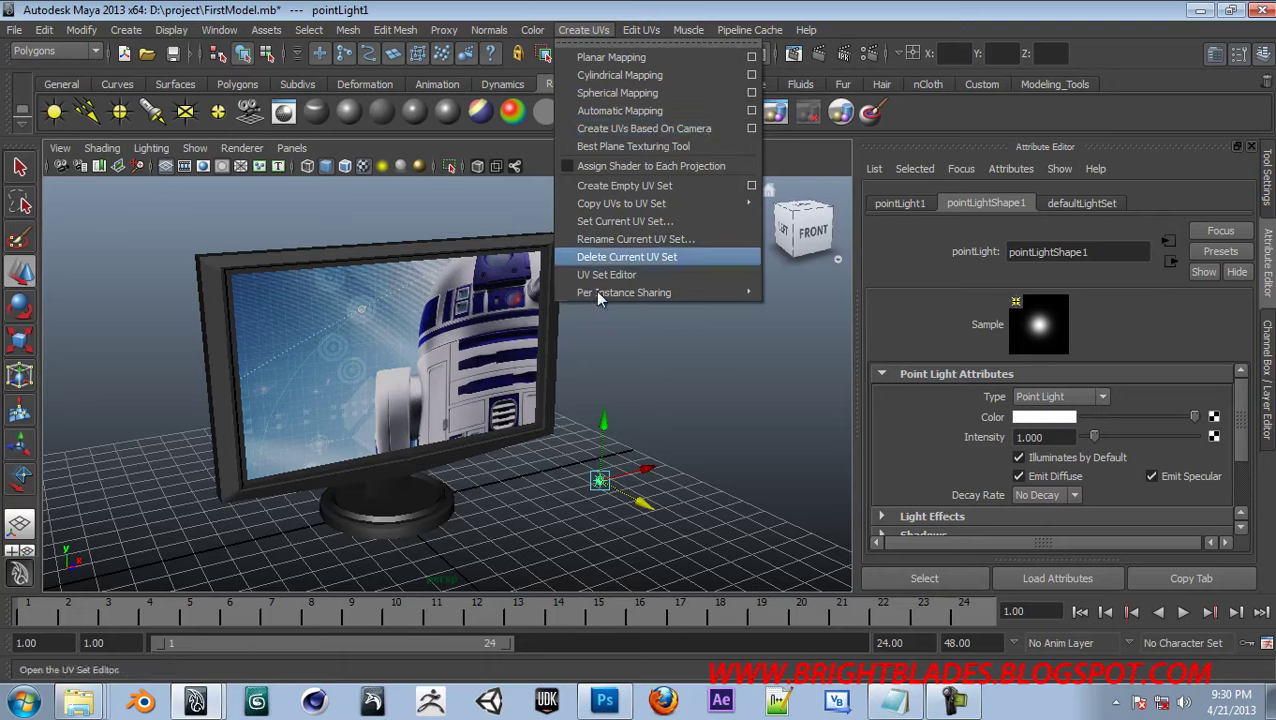
pyautogui.keyDown('alt'); pyautogui.moveTo(536, 492); pyautogui.dragTo(513, 433); pyautogui.keyUp('alt')
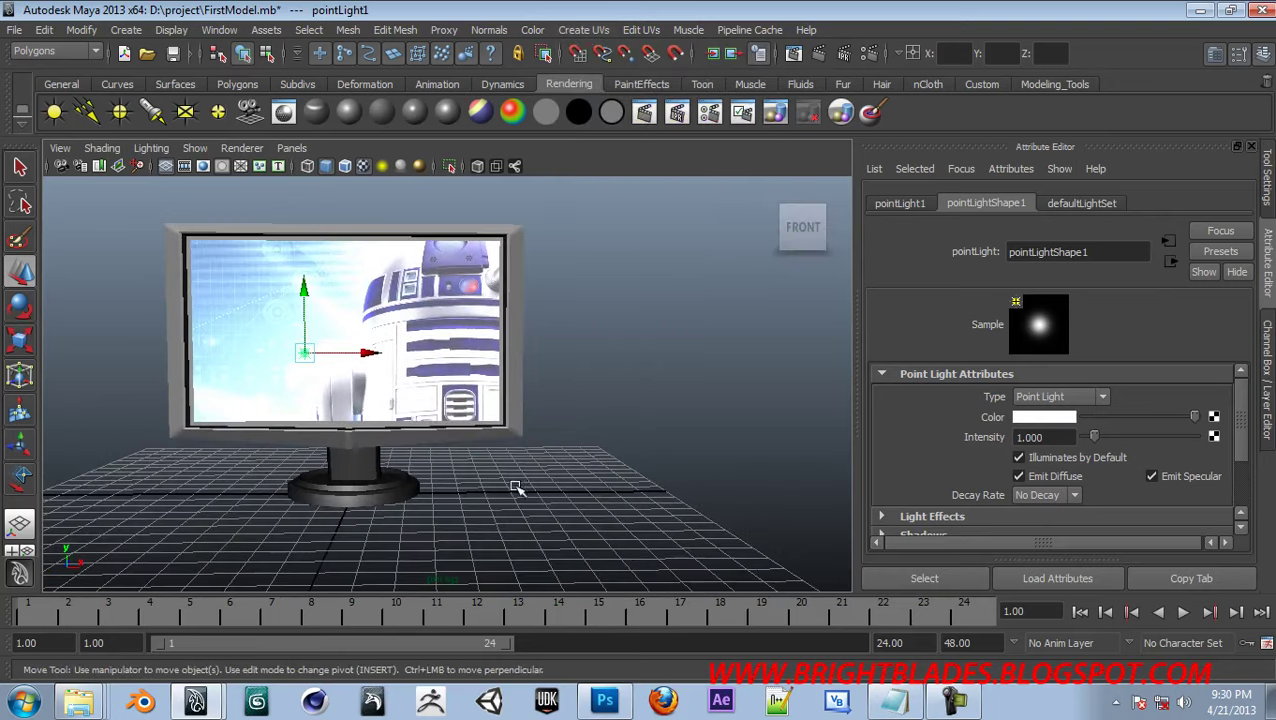
pyautogui.click(600, 30)
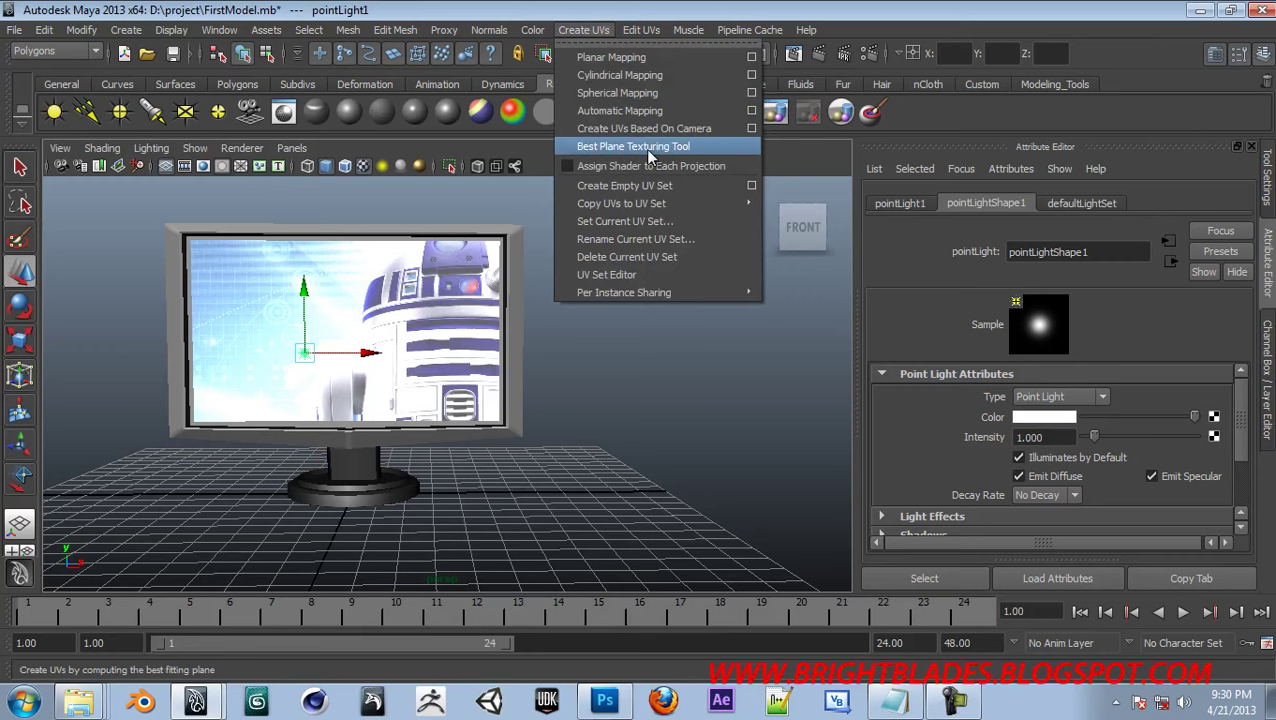
pyautogui.moveTo(666, 206)
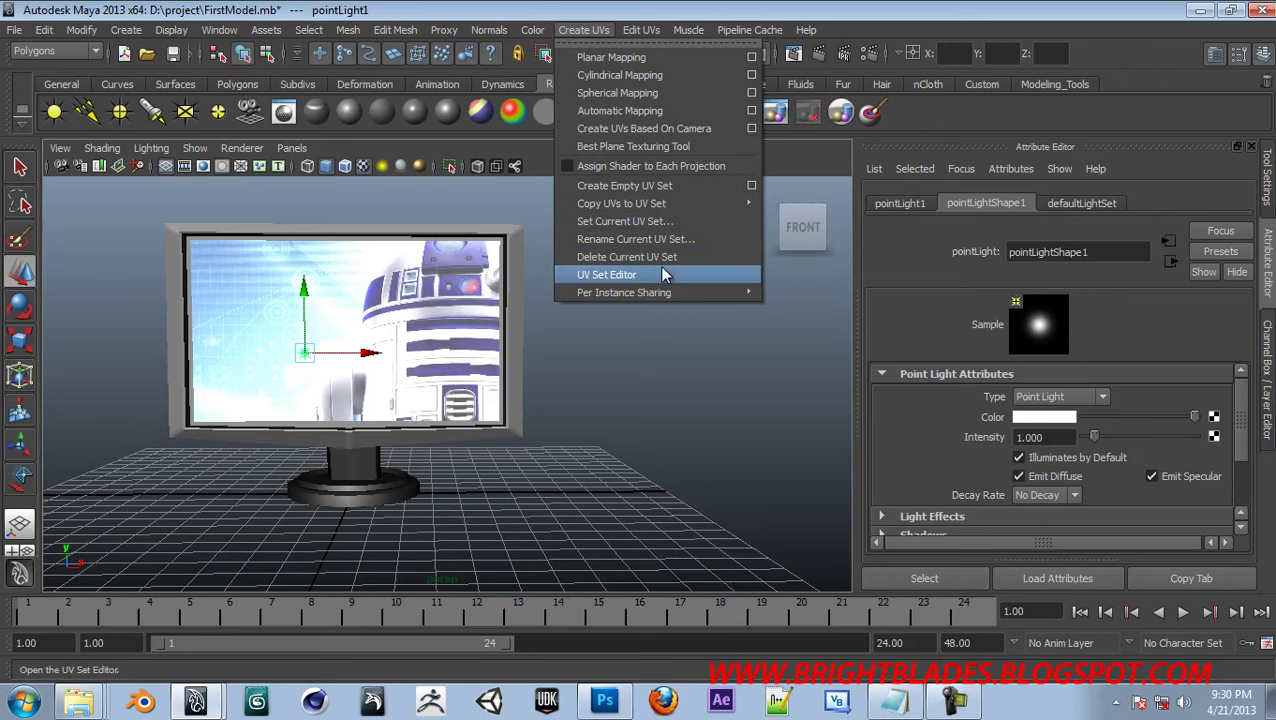
pyautogui.click(657, 273)
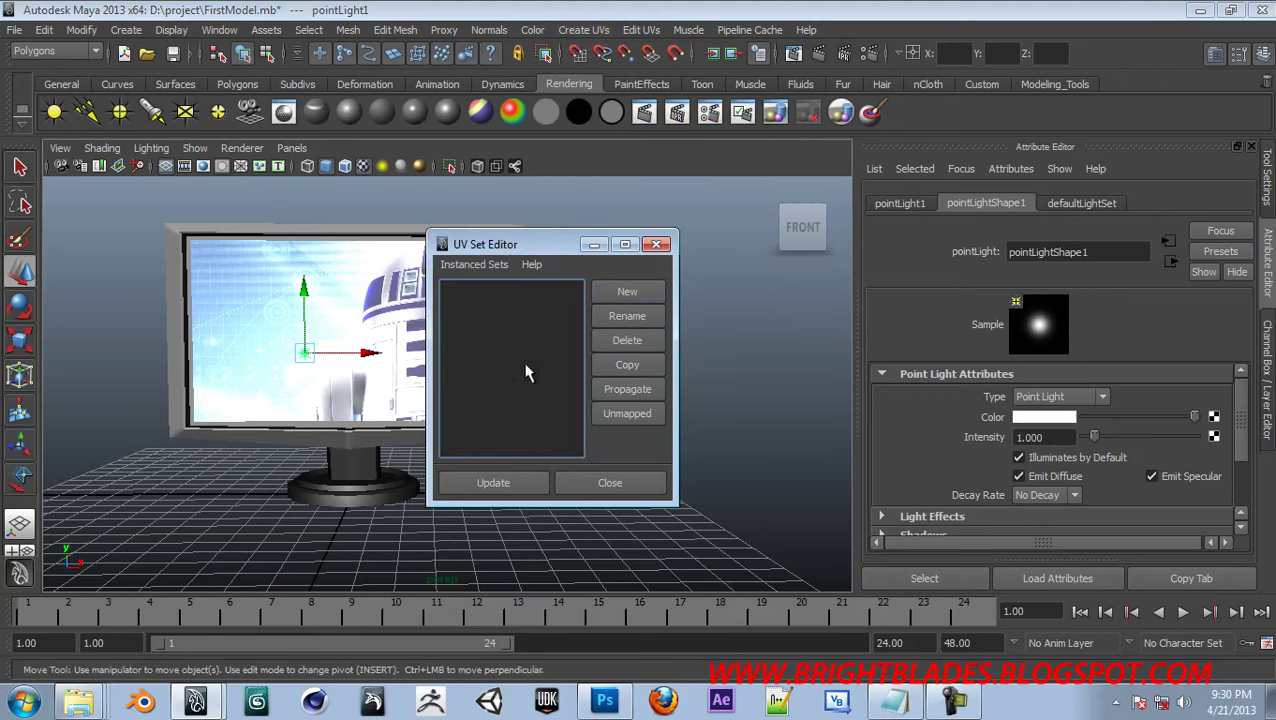
pyautogui.click(656, 245)
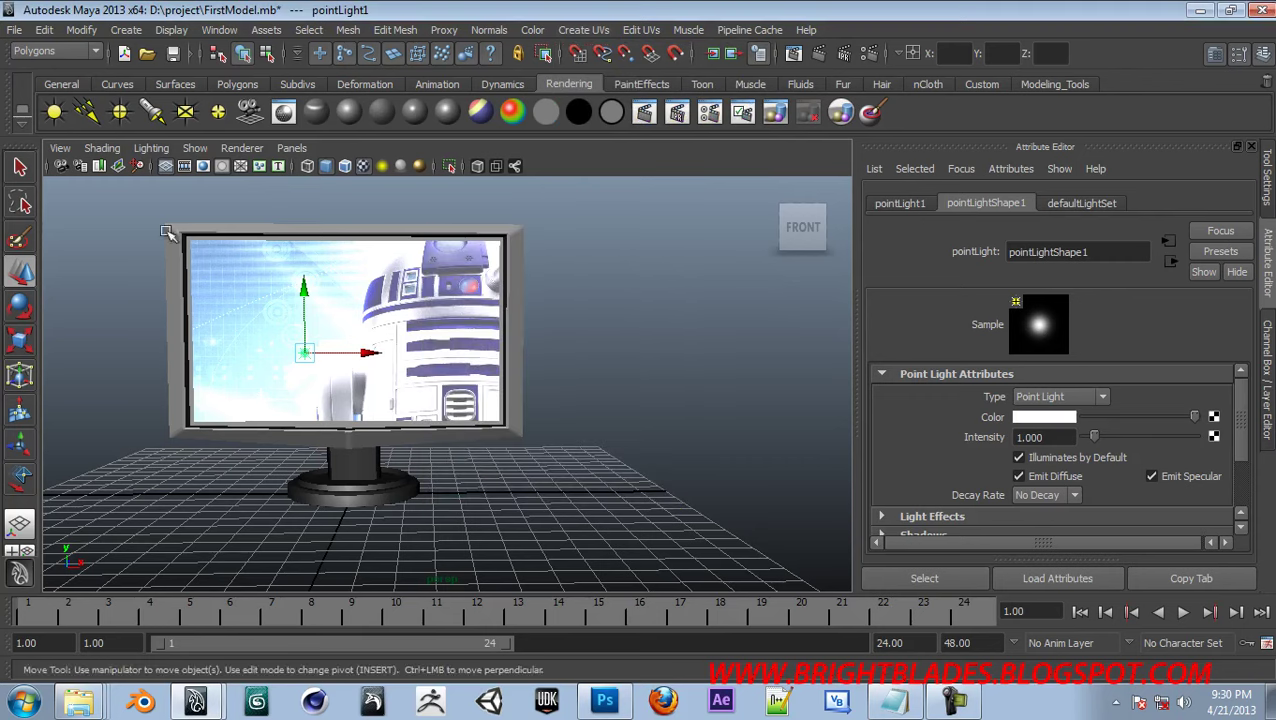
pyautogui.click(595, 29)
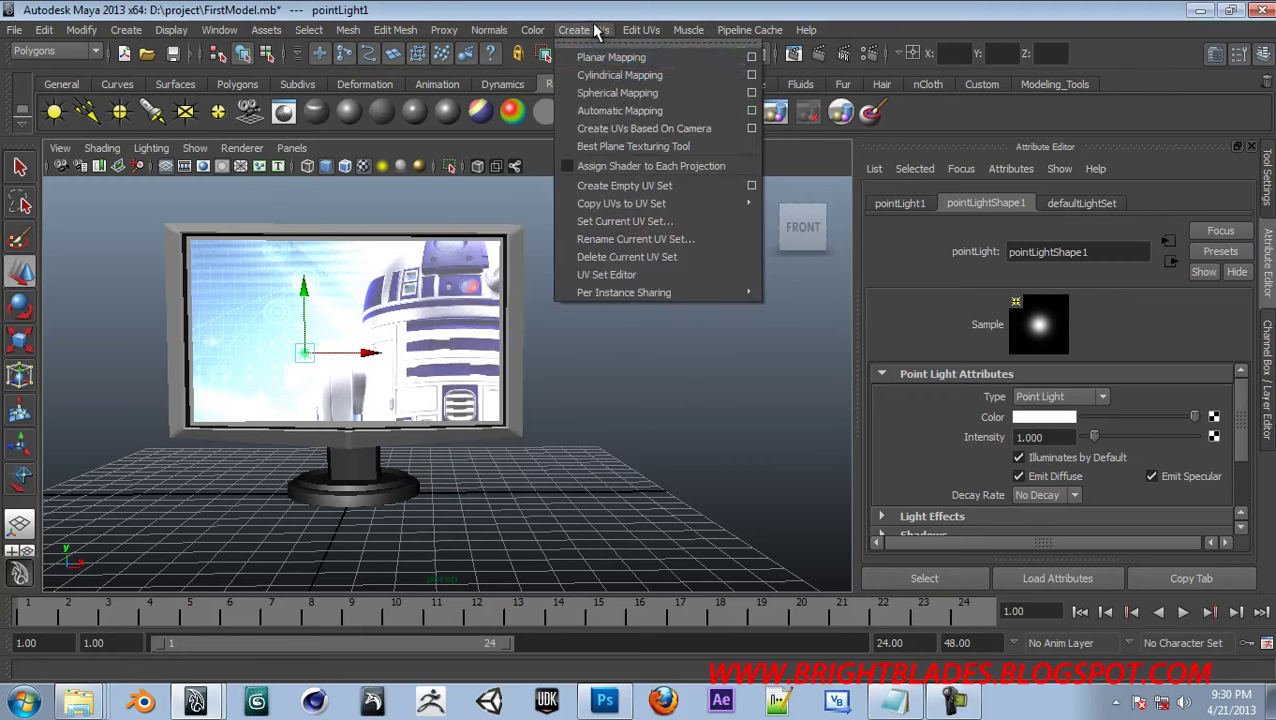
pyautogui.moveTo(735, 293)
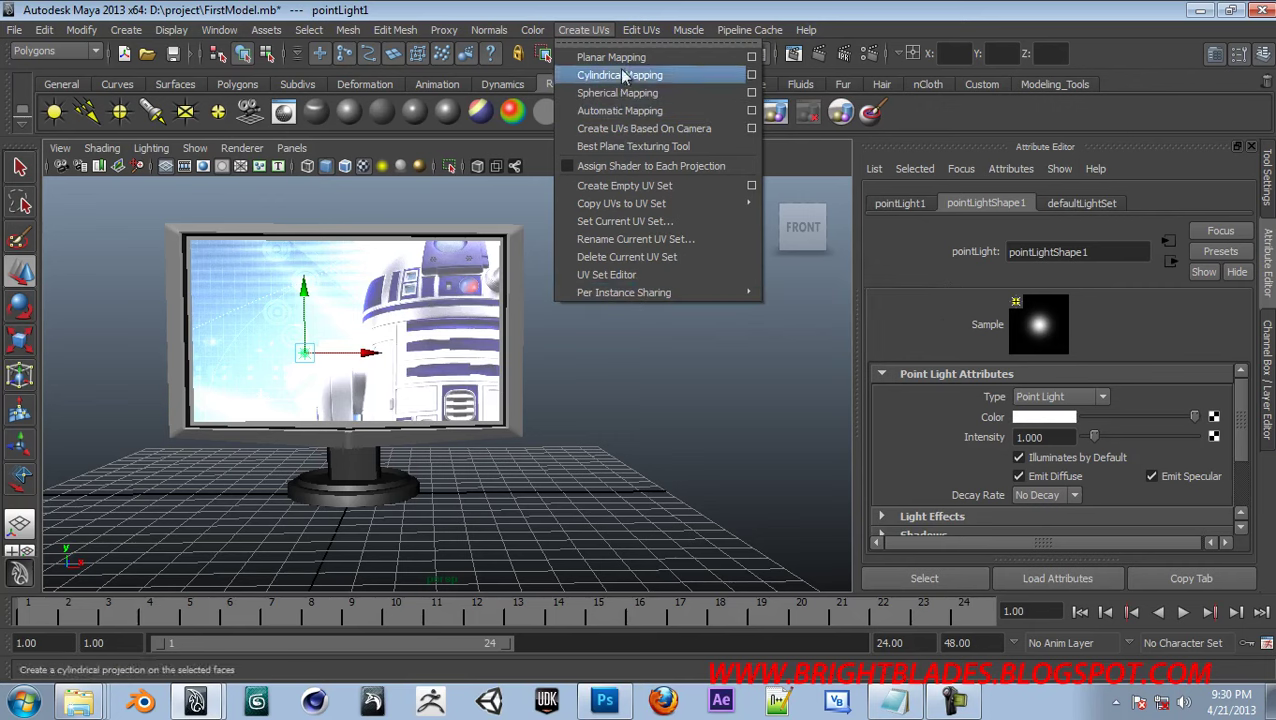
pyautogui.moveTo(641, 29)
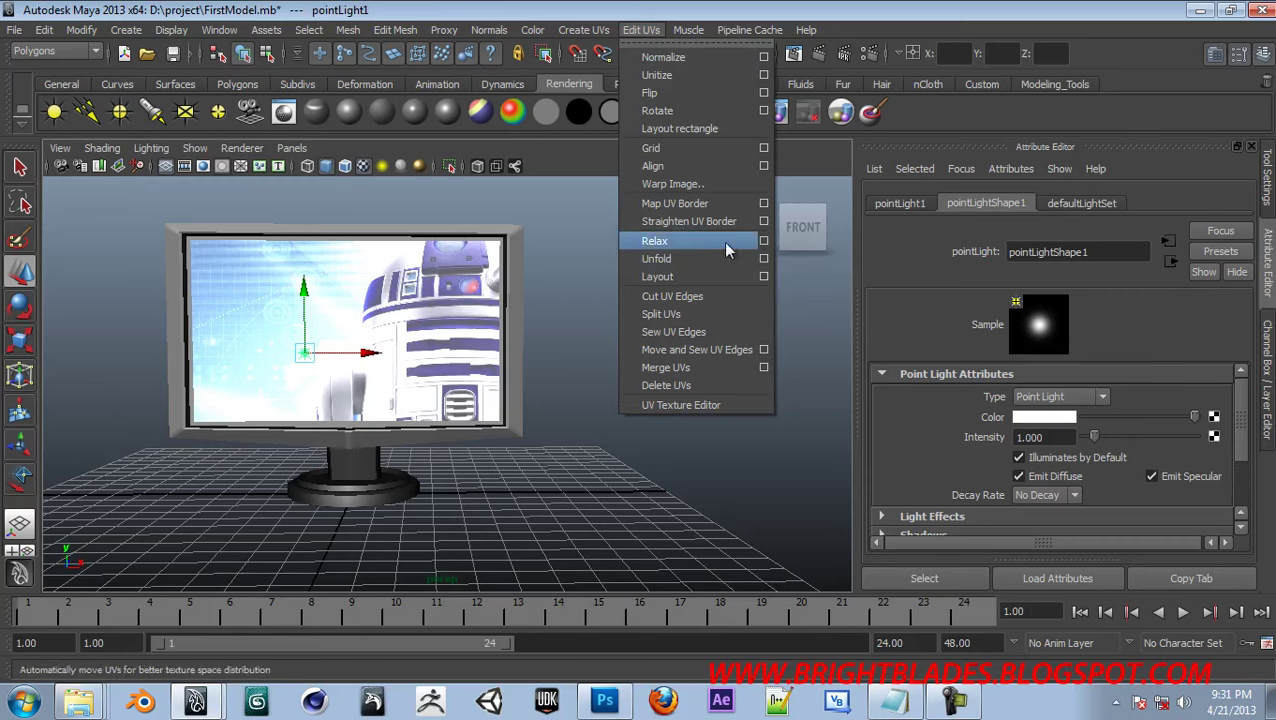
pyautogui.click(953, 706)
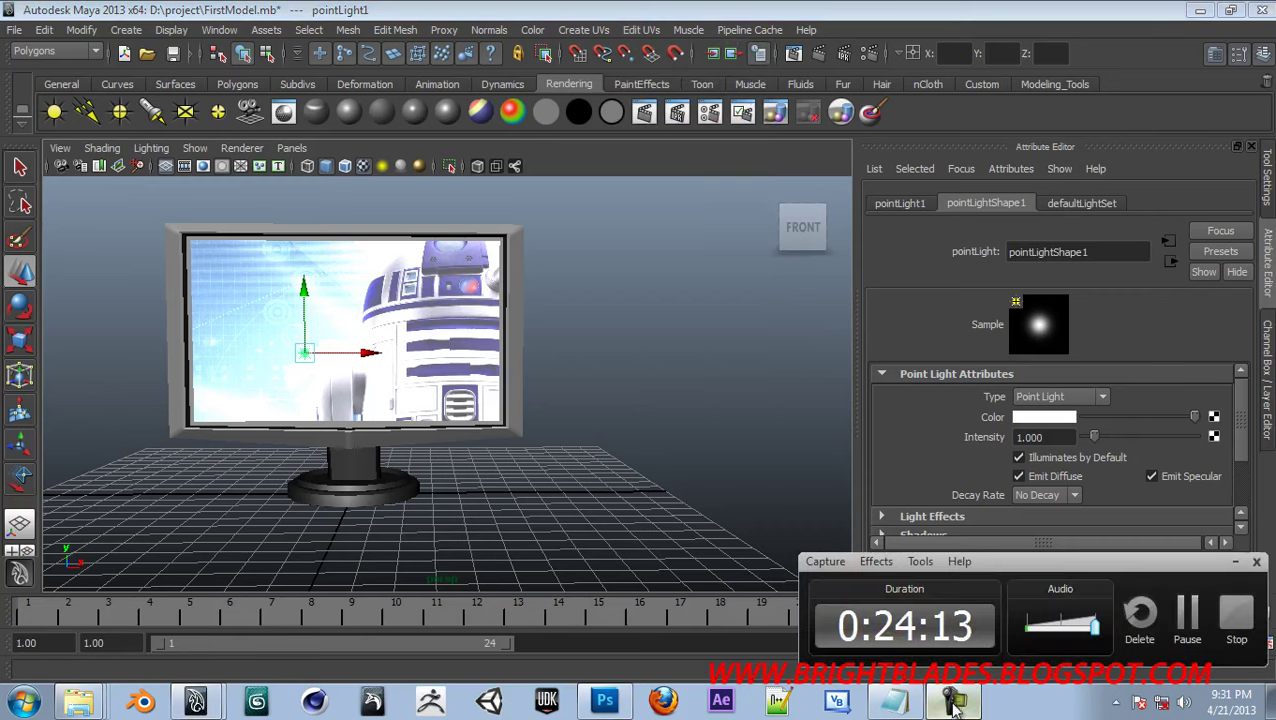